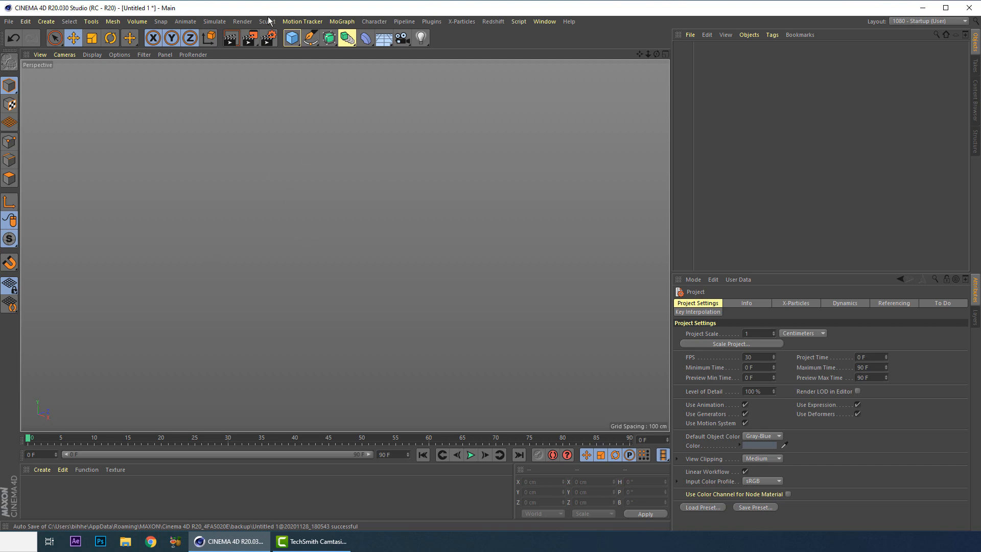
# - Add a cube and stretch it vertically to about 296 cm tall
pyautogui.click(294, 40)
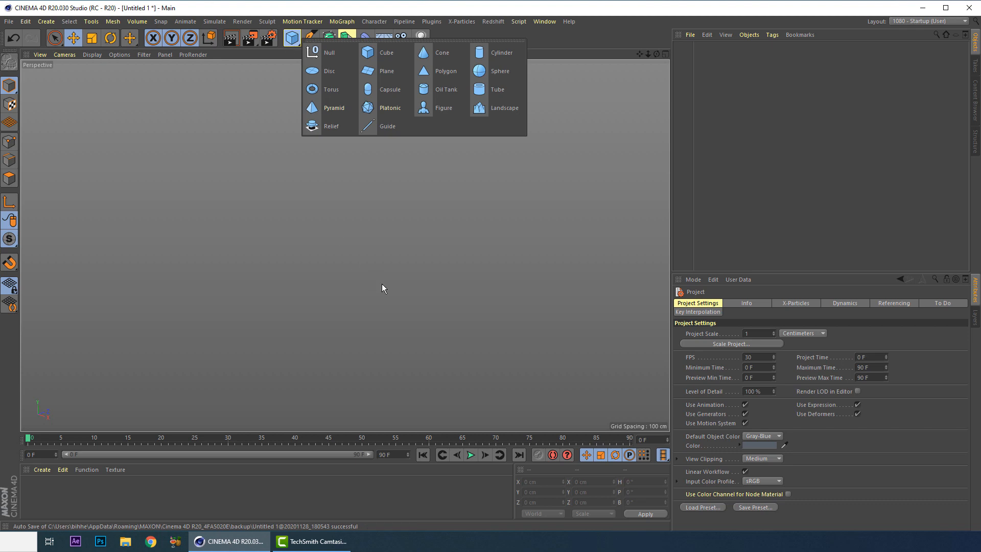
pyautogui.click(384, 53)
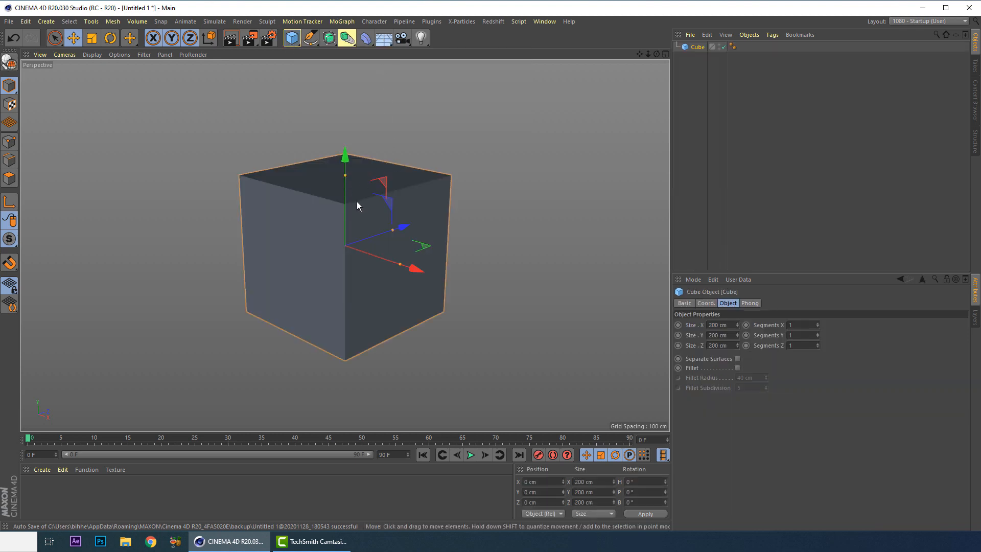
pyautogui.keyDown('alt'); pyautogui.moveTo(359, 192); pyautogui.dragTo(343, 140); pyautogui.keyUp('alt')
pyautogui.hotkey('ctrl', 'z')
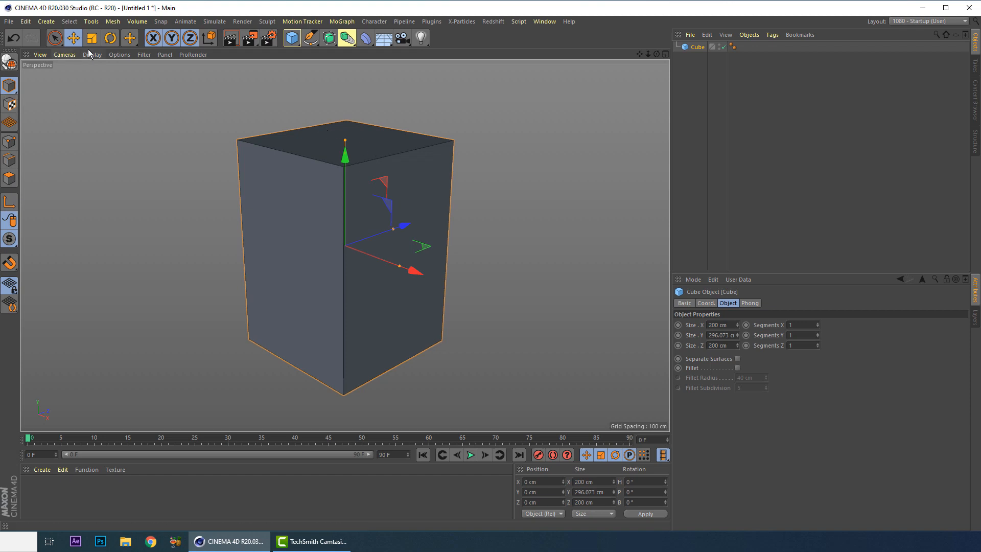
# - Scale the box down uniformly to about 109 × 162 × 109 cm and make it editable
pyautogui.click(92, 38)
pyautogui.moveTo(377, 129); pyautogui.dragTo(262, 226)
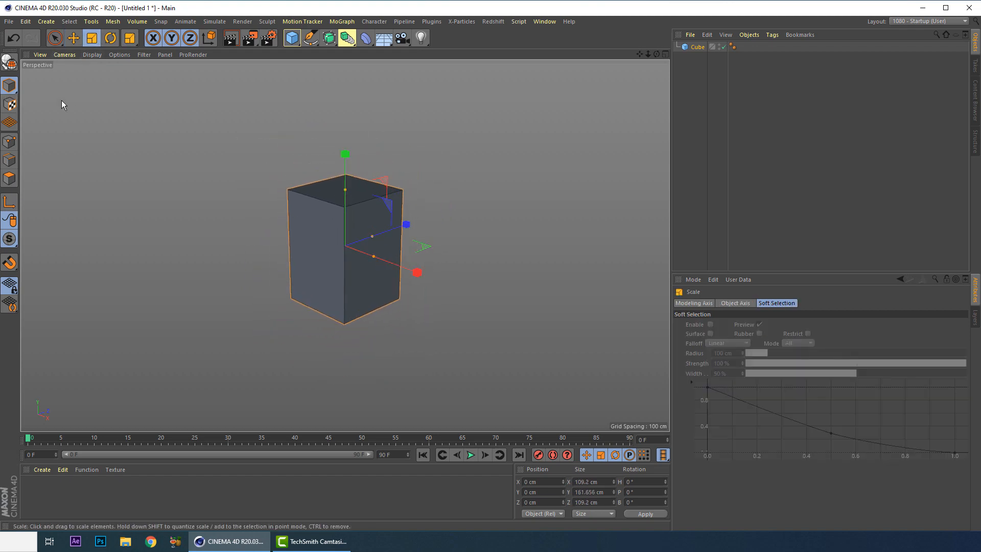
pyautogui.click(9, 62)
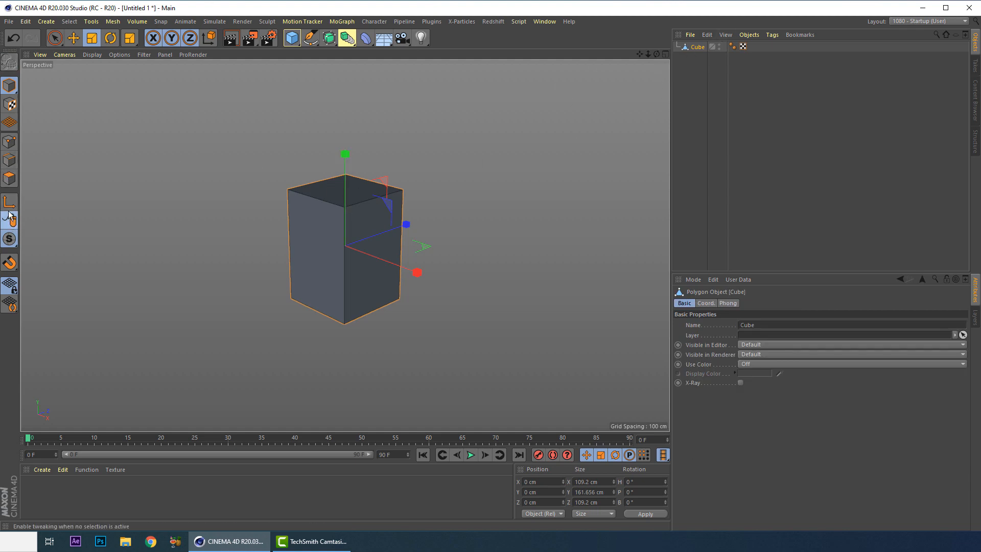
# - Extrude the box's top polygon upward to about Y 175 cm, shifted to about Z -51 cm
pyautogui.click(9, 177)
pyautogui.click(347, 193)
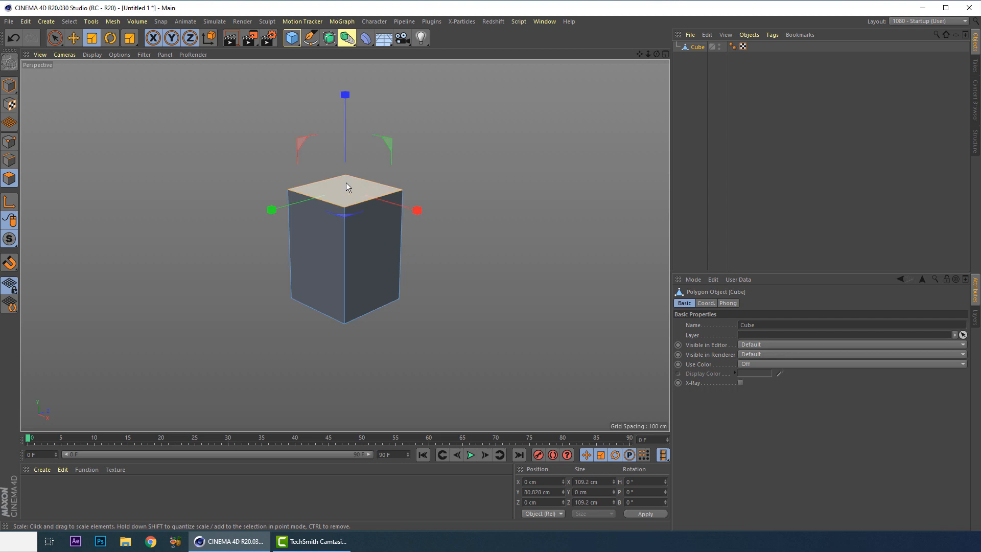
pyautogui.click(73, 38)
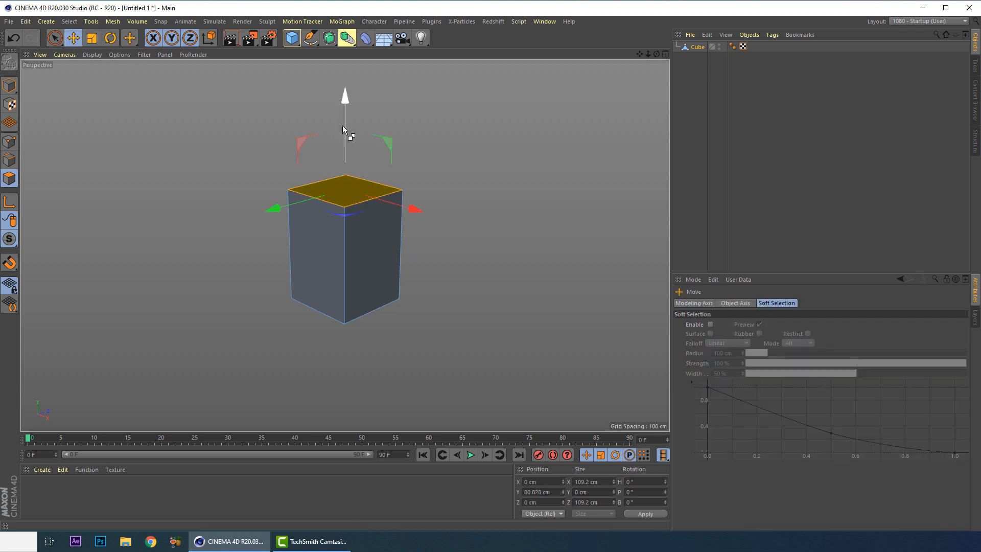
pyautogui.moveTo(342, 126); pyautogui.dragTo(343, 81)
pyautogui.keyDown('alt'); pyautogui.moveTo(317, 130); pyautogui.dragTo(345, 118); pyautogui.keyUp('alt')
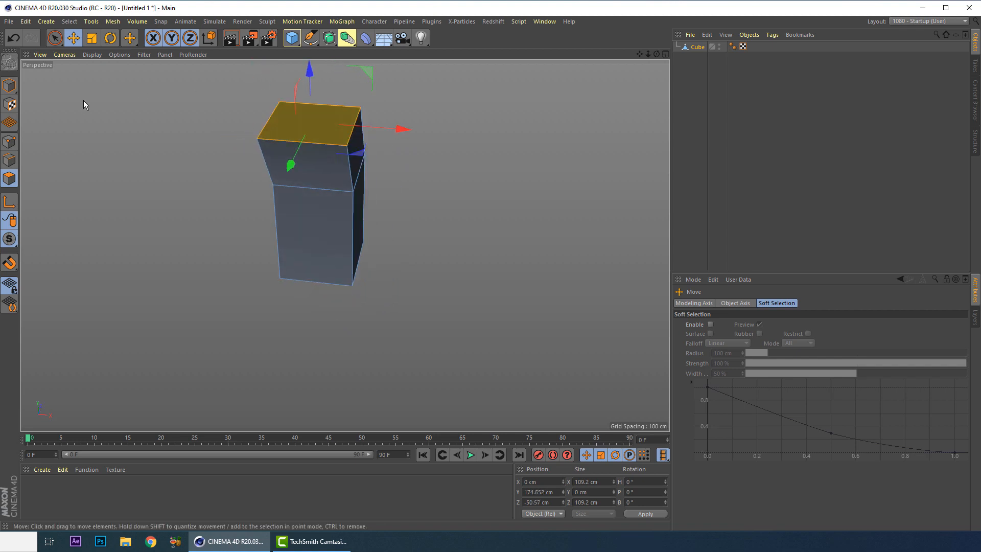
# - Scale the extruded top polygon up uniformly to about 144 cm wide in X and Z
pyautogui.click(92, 38)
pyautogui.moveTo(270, 134); pyautogui.dragTo(371, 96)
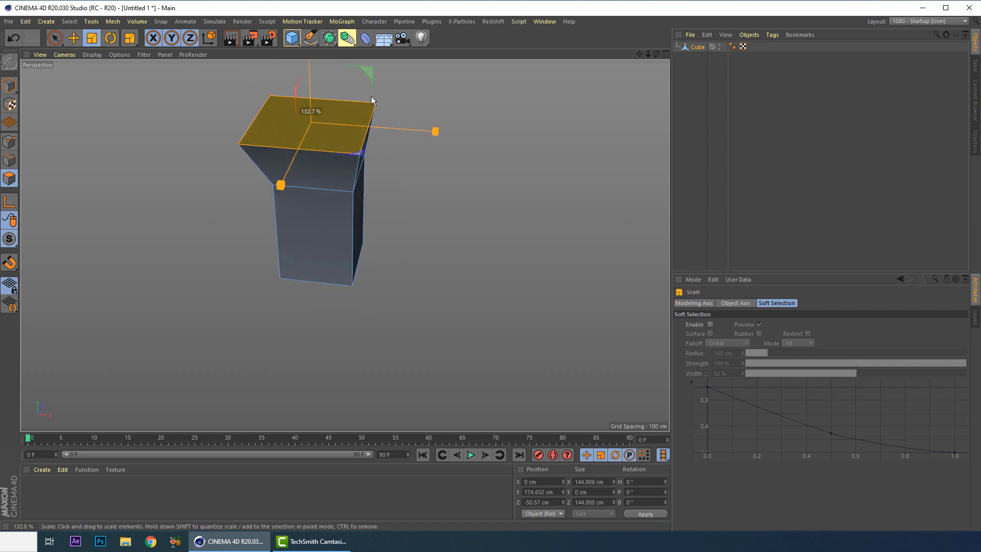
pyautogui.keyDown('alt'); pyautogui.moveTo(284, 110); pyautogui.dragTo(373, 155); pyautogui.keyUp('alt')
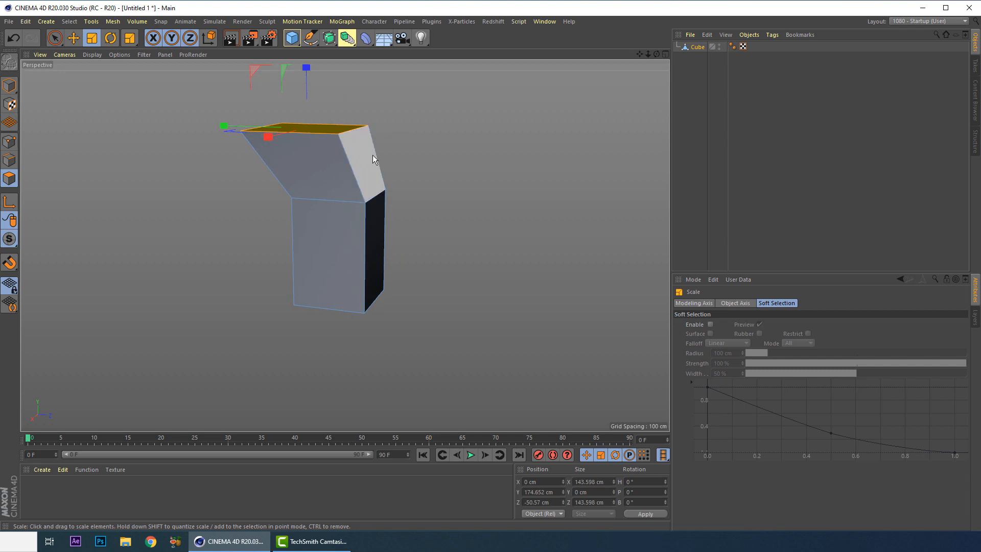
# - Extrude the box's bottom polygon downward to about Y -167 cm
pyautogui.click(366, 160)
pyautogui.keyDown('alt'); pyautogui.moveTo(347, 255); pyautogui.dragTo(341, 290); pyautogui.keyUp('alt')
pyautogui.click(341, 290)
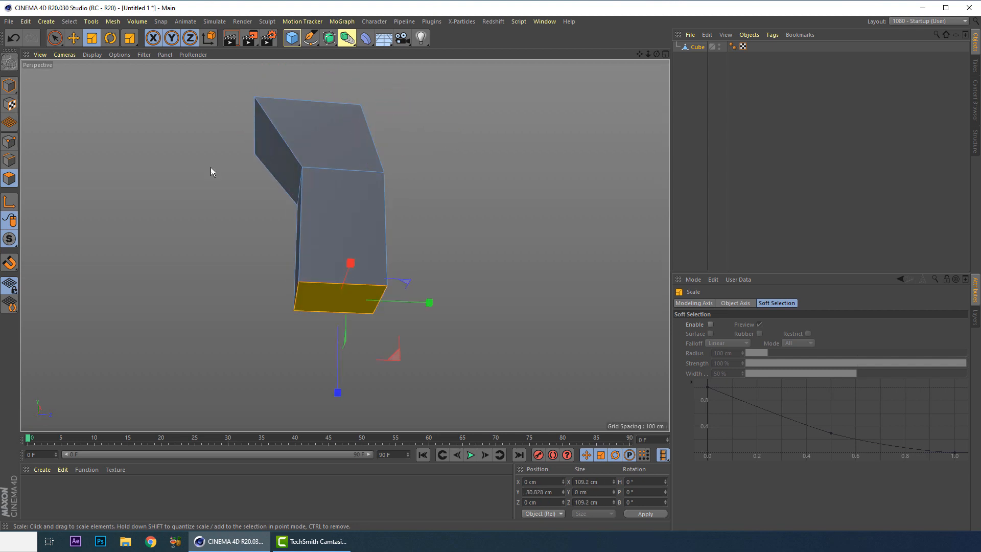
pyautogui.press('e')
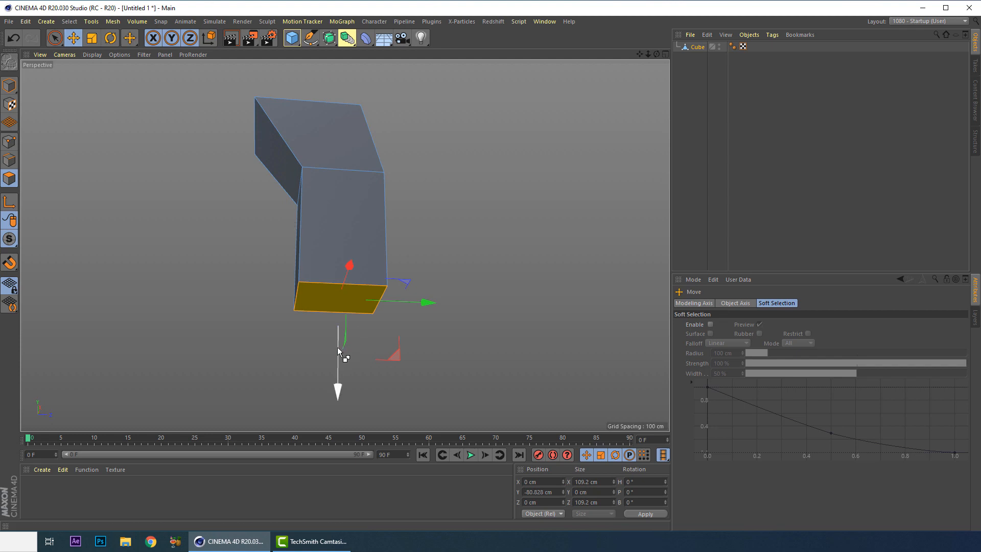
pyautogui.keyDown('ctrl'); pyautogui.moveTo(337, 347); pyautogui.dragTo(337, 417); pyautogui.keyUp('ctrl')
pyautogui.keyDown('alt'); pyautogui.moveTo(356, 261); pyautogui.dragTo(306, 232); pyautogui.keyUp('alt')
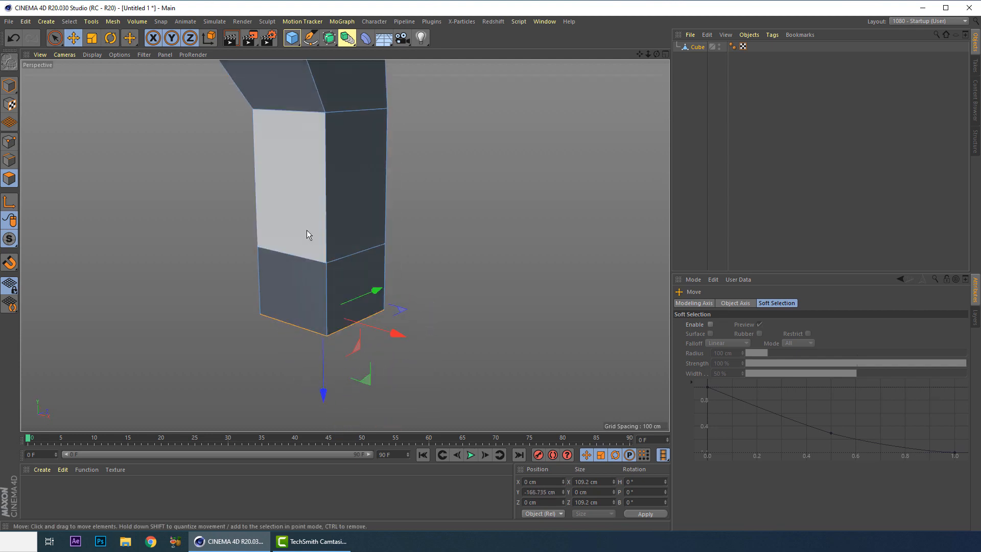
# - Scale the bottom polygon up uniformly to about 183 cm wide in X and Z to flare the base
pyautogui.press('t')
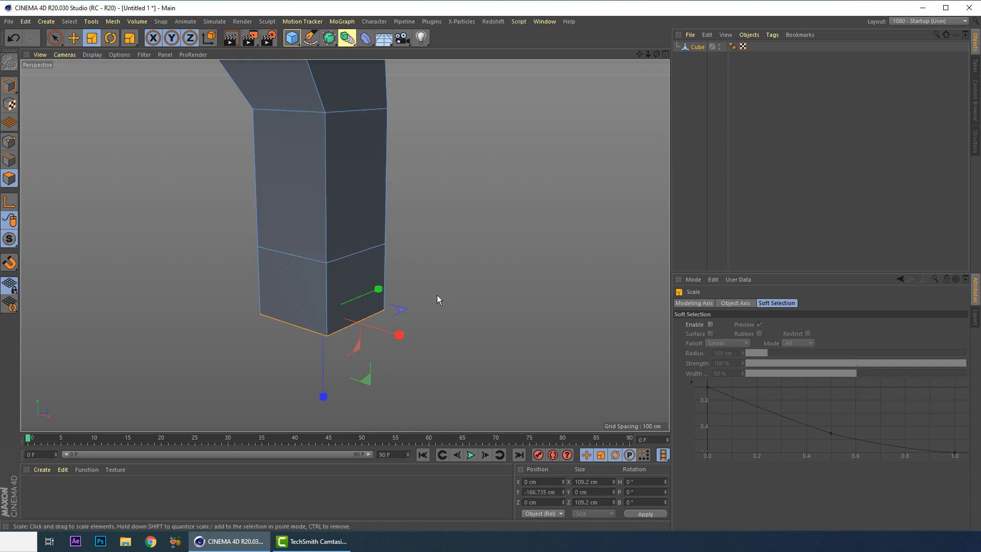
pyautogui.moveTo(437, 296); pyautogui.dragTo(391, 331)
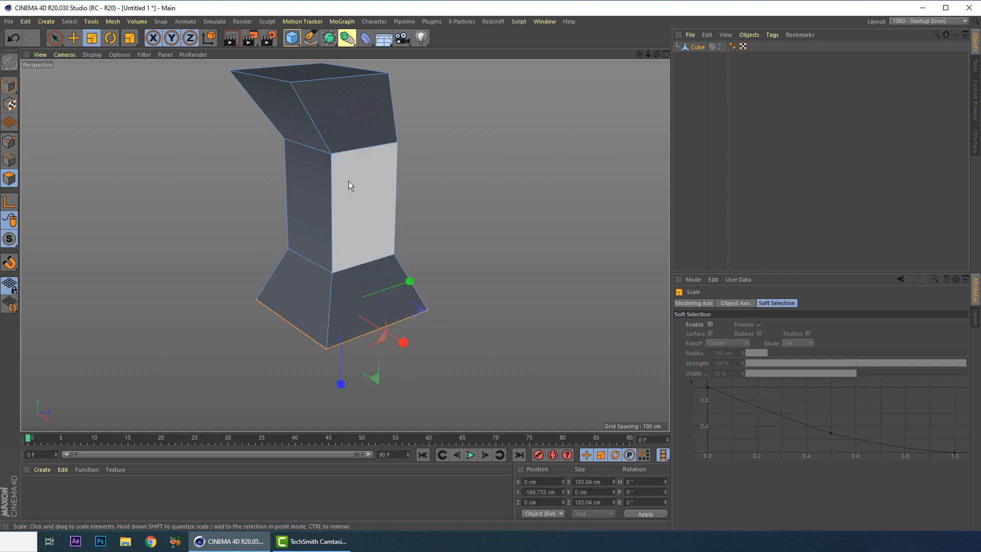
pyautogui.keyDown('alt'); pyautogui.moveTo(348, 181); pyautogui.dragTo(370, 295); pyautogui.keyUp('alt')
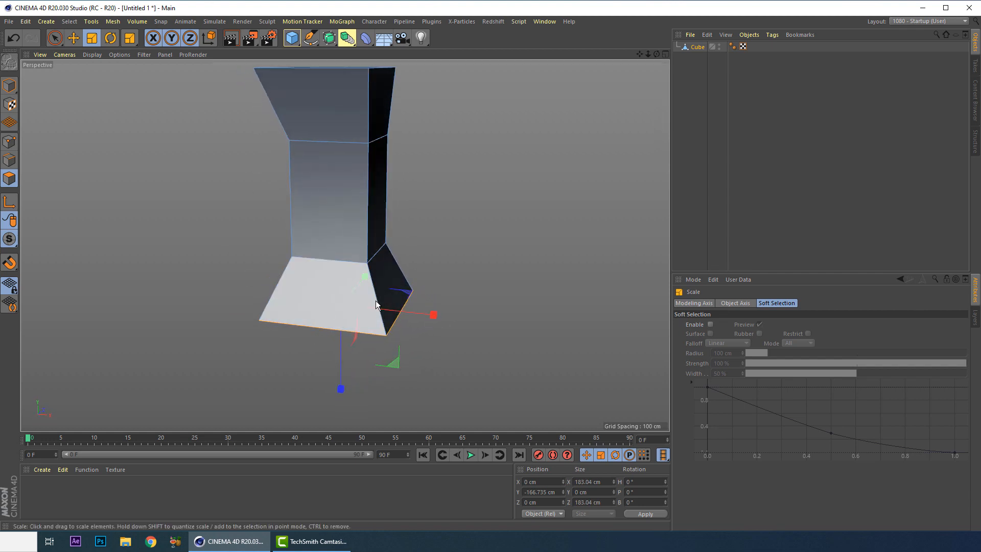
# - Ring-select the slanted corner edges of the flared base and cut them halfway with a horizontal edge loop
pyautogui.press('u')
pyautogui.press('l')
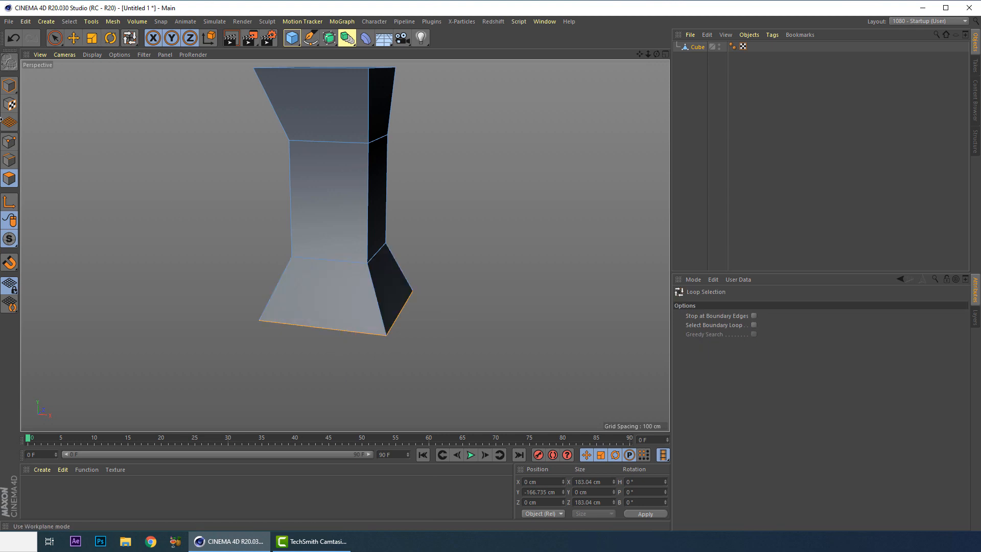
pyautogui.click(11, 161)
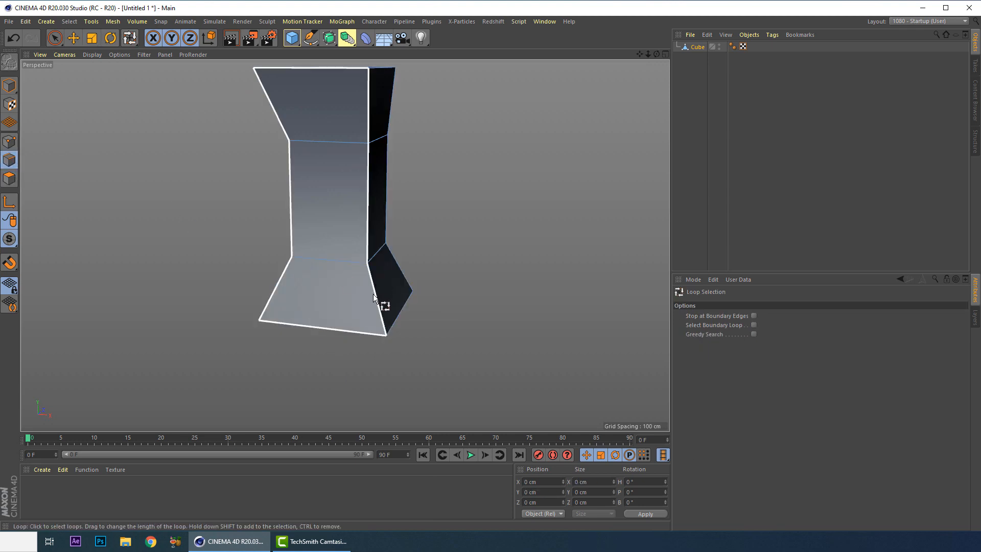
pyautogui.press('u')
pyautogui.press('b')
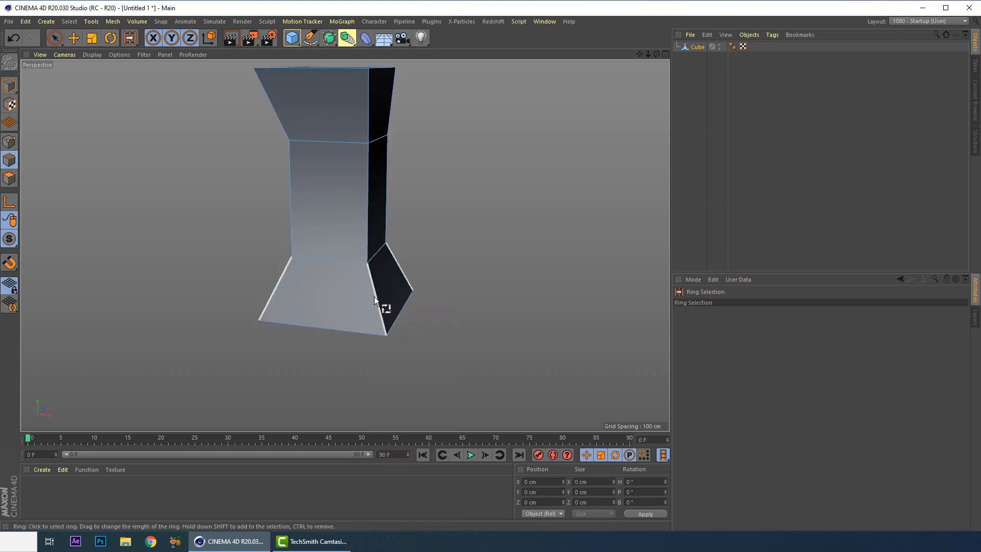
pyautogui.click(376, 294)
pyautogui.keyDown('alt'); pyautogui.moveTo(376, 291); pyautogui.dragTo(364, 246); pyautogui.keyUp('alt')
pyautogui.press('m')
pyautogui.press('m')
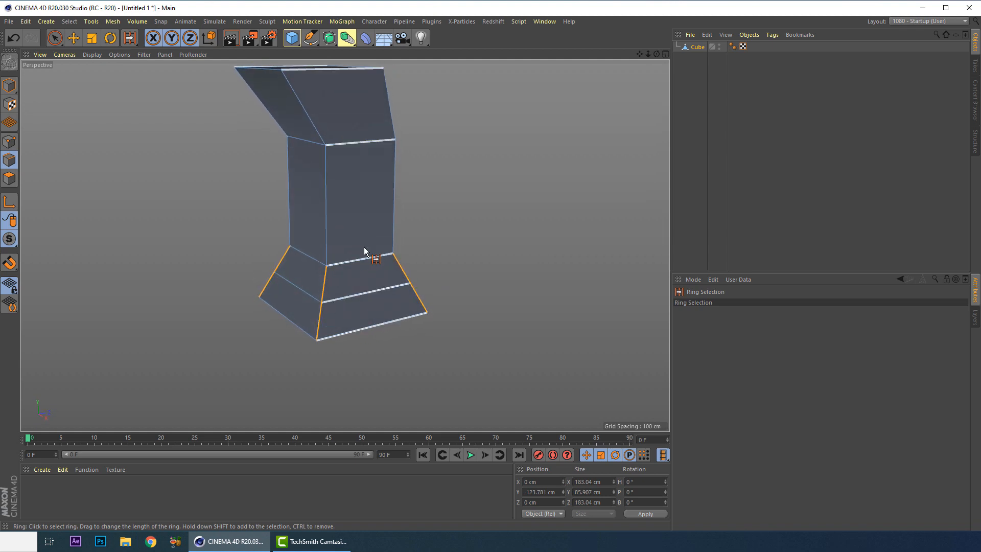
# - Ring-select the horizontal edges on two adjacent sides in turn and cut each ring with a central lengthwise edge loop
pyautogui.click(374, 289)
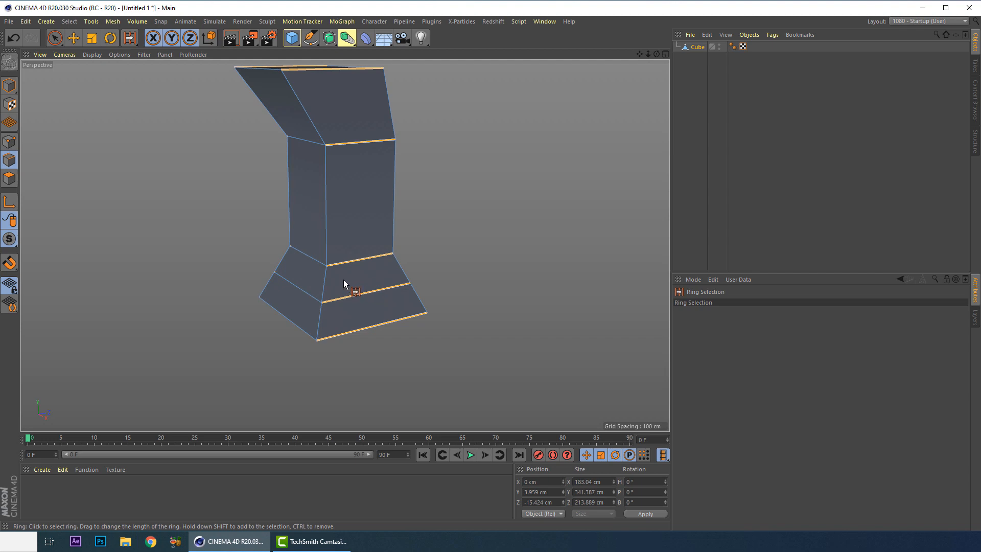
pyautogui.press('m')
pyautogui.press('m')
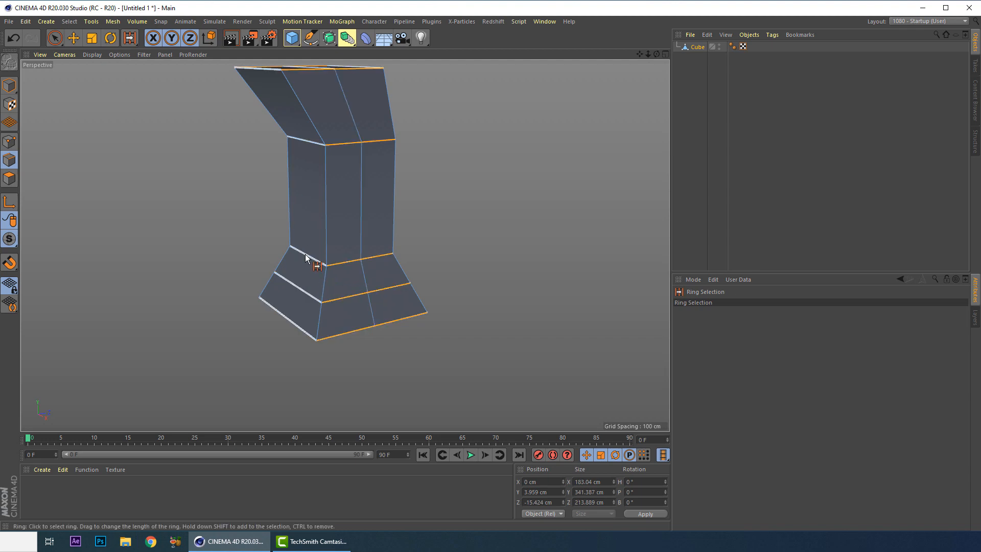
pyautogui.click(307, 255)
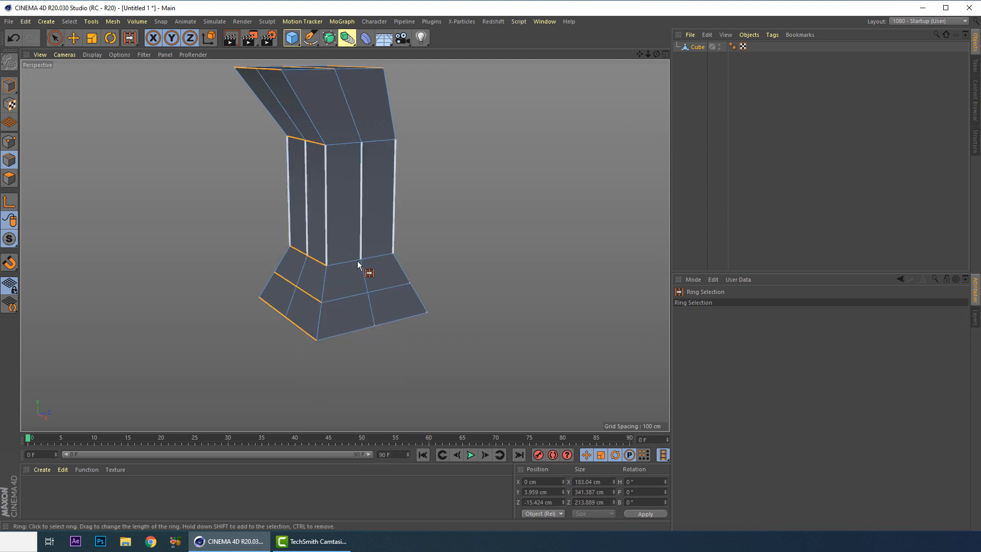
pyautogui.keyDown('alt'); pyautogui.moveTo(383, 278); pyautogui.dragTo(358, 296); pyautogui.keyUp('alt')
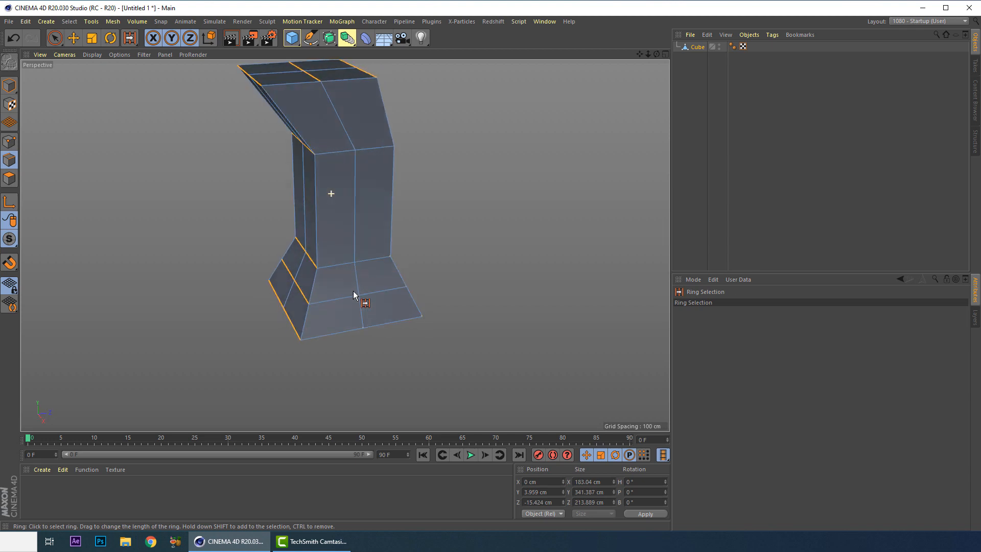
# - Select the ring of polygons around the lower half of the flared base
pyautogui.click(9, 86)
pyautogui.click(10, 179)
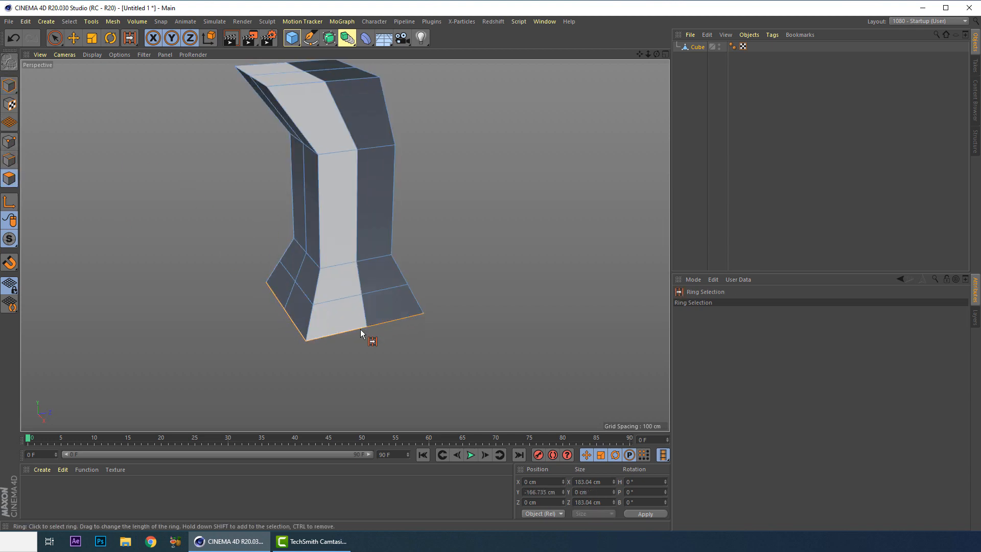
pyautogui.press('e')
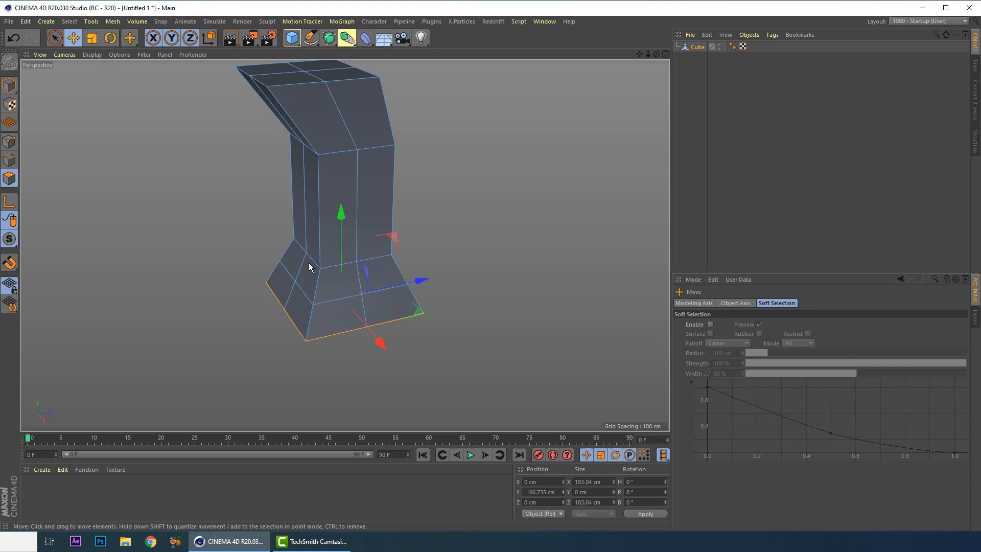
pyautogui.click(342, 322)
pyautogui.keyDown('shift'); pyautogui.click(386, 306); pyautogui.keyUp('shift')
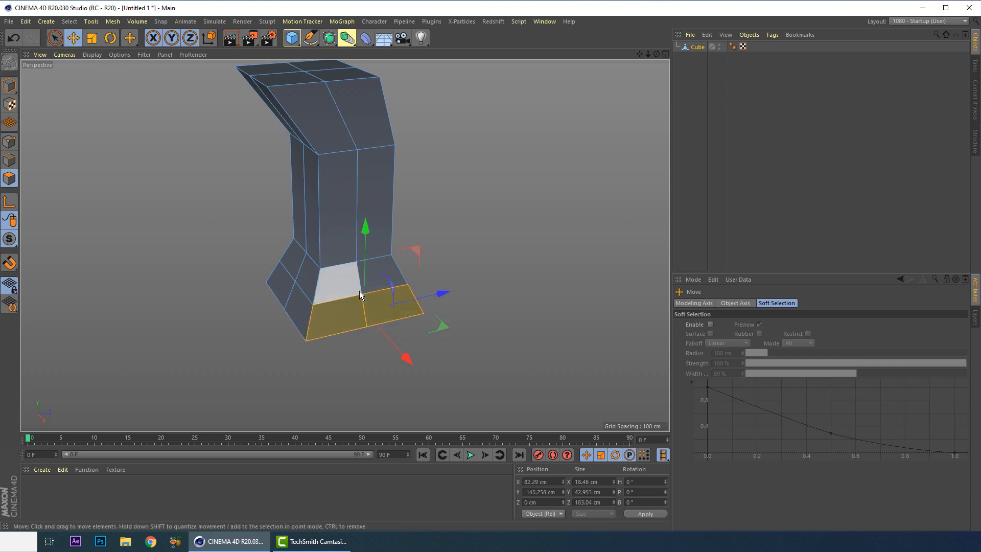
pyautogui.keyDown('alt'); pyautogui.moveTo(367, 284); pyautogui.dragTo(485, 266); pyautogui.keyUp('alt')
pyautogui.keyDown('alt'); pyautogui.moveTo(352, 327); pyautogui.dragTo(294, 325); pyautogui.keyUp('alt')
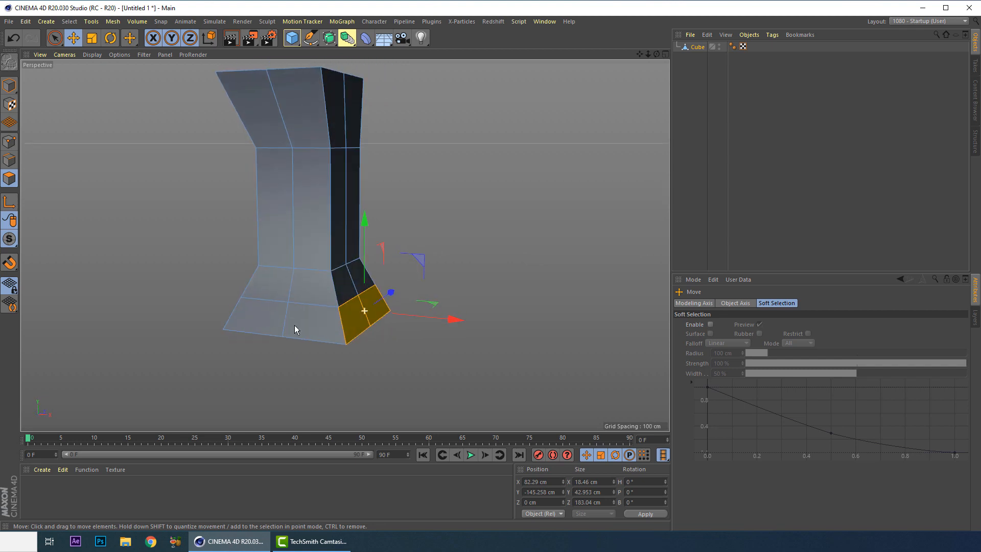
pyautogui.doubleClick(337, 322)
pyautogui.click(337, 324)
pyautogui.press('u')
pyautogui.press('b')
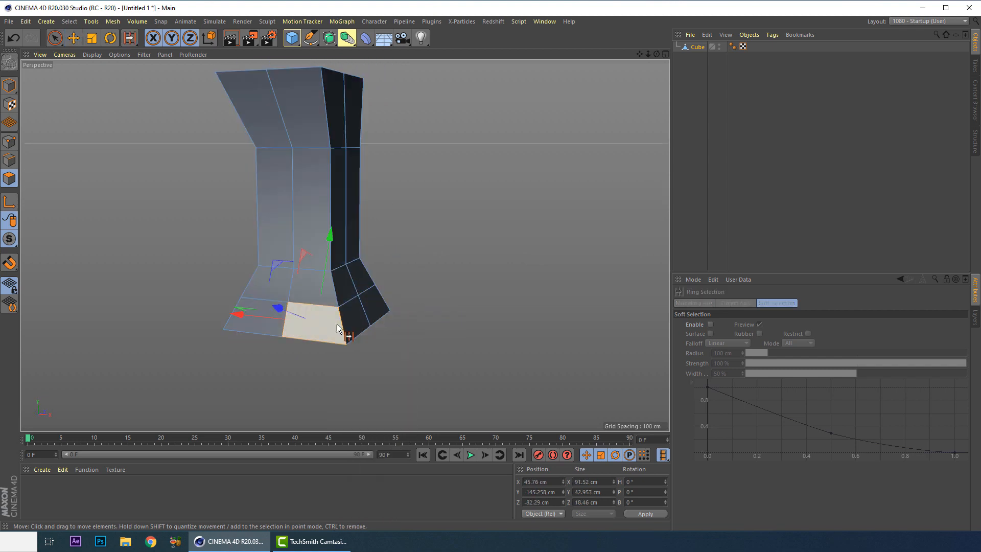
pyautogui.click(342, 322)
pyautogui.moveTo(385, 293)
pyautogui.keyDown('alt'); pyautogui.mouseDown()
pyautogui.moveTo(347, 280)
pyautogui.moveTo(327, 306)
pyautogui.moveTo(243, 288)
pyautogui.moveTo(471, 300)
pyautogui.moveTo(403, 281)
pyautogui.moveTo(368, 302)
pyautogui.mouseUp(); pyautogui.keyUp('alt')
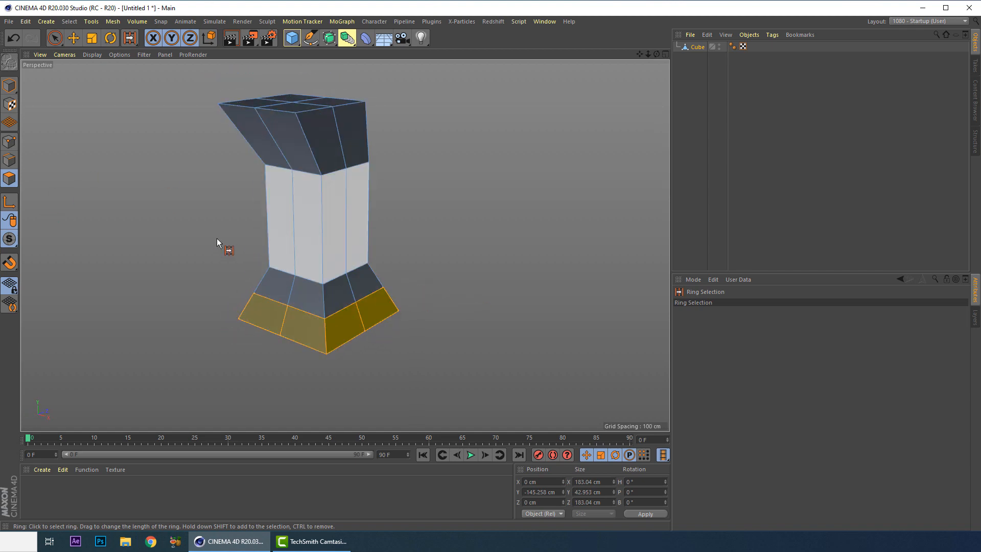
# - Extrude the selected lower ring of base polygons outward with an offset of about 84 cm
pyautogui.click(73, 38)
pyautogui.rightClick(458, 286)
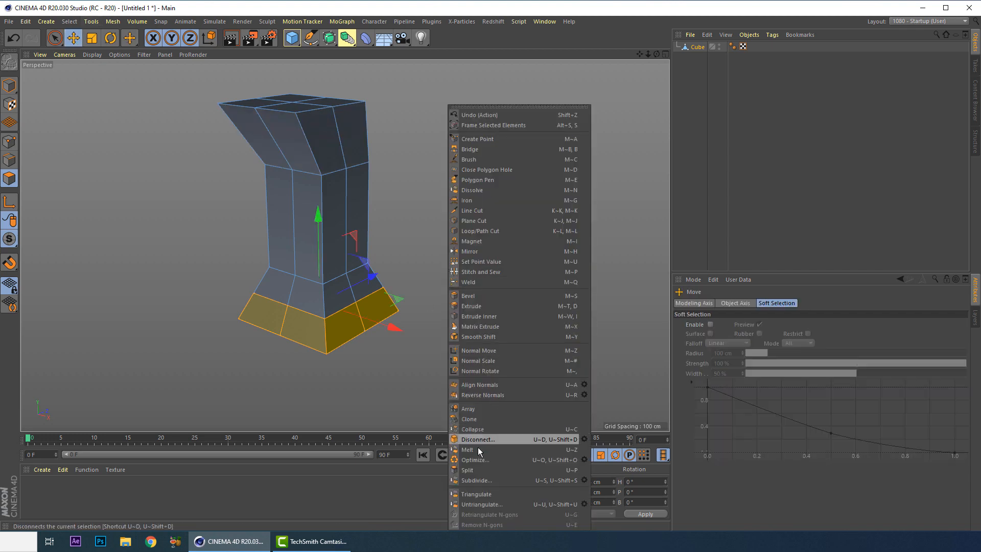
pyautogui.click(473, 307)
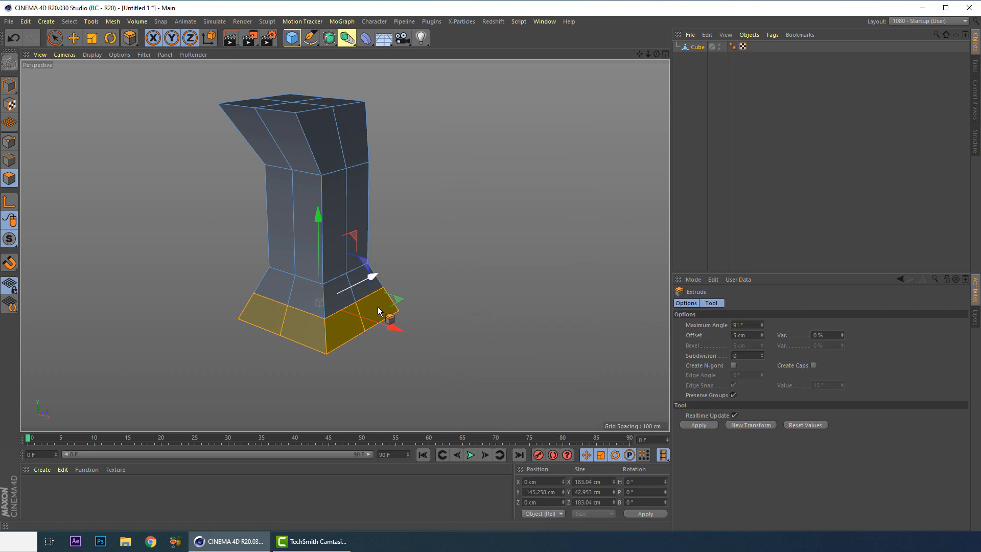
pyautogui.moveTo(377, 307); pyautogui.dragTo(446, 319)
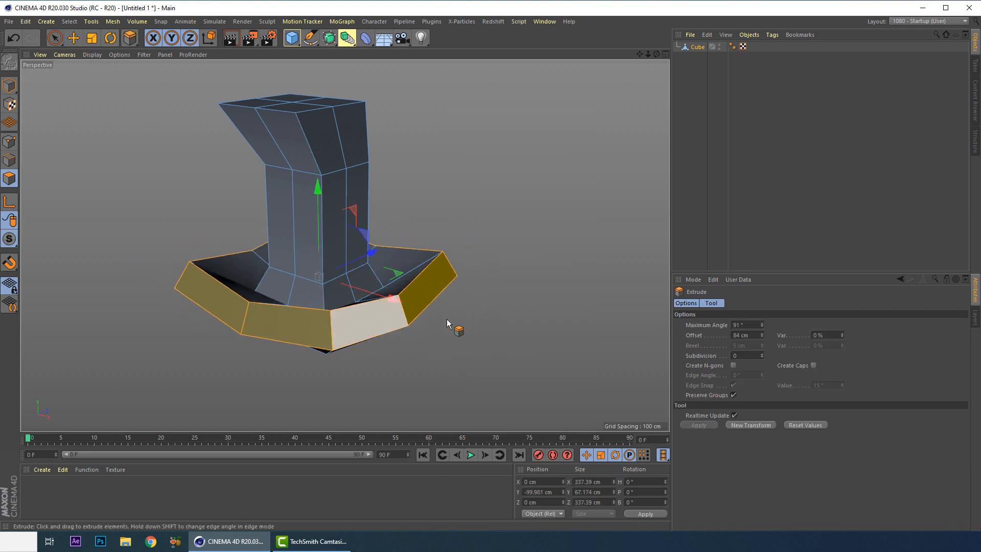
pyautogui.click(711, 303)
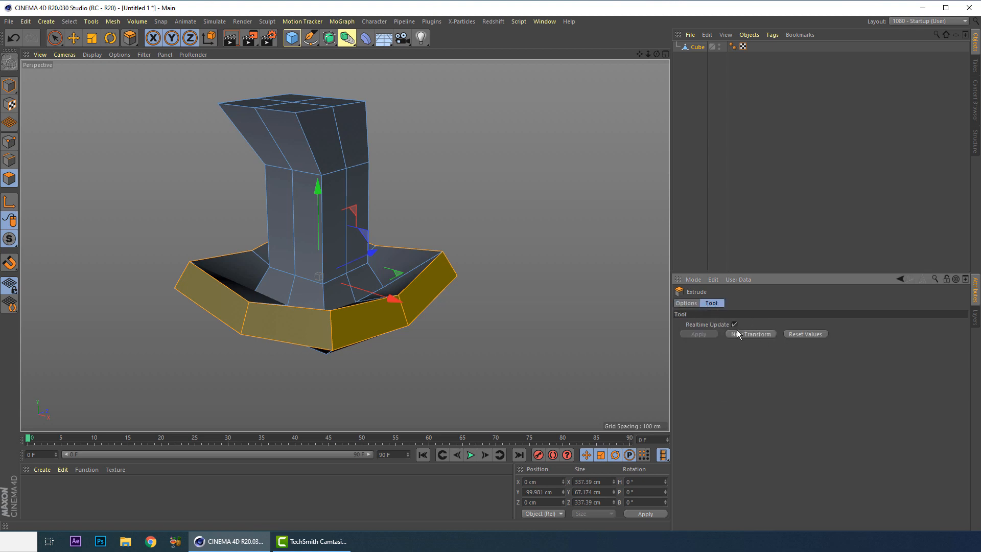
pyautogui.click(685, 304)
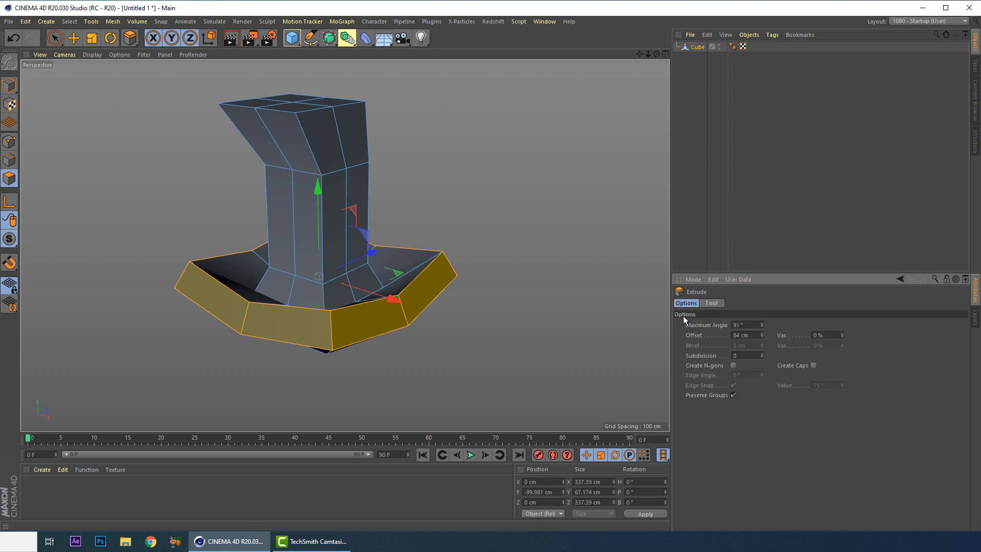
# - Try extruding the lower ring of base polygons with Preserve Groups turned off, and undo the extrusion
pyautogui.click(733, 394)
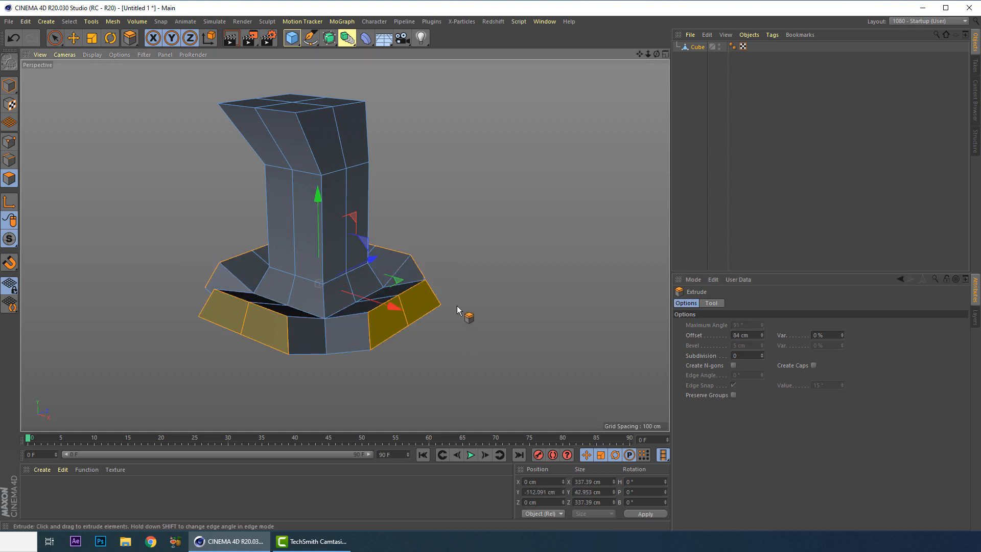
pyautogui.moveTo(456, 305); pyautogui.dragTo(388, 337)
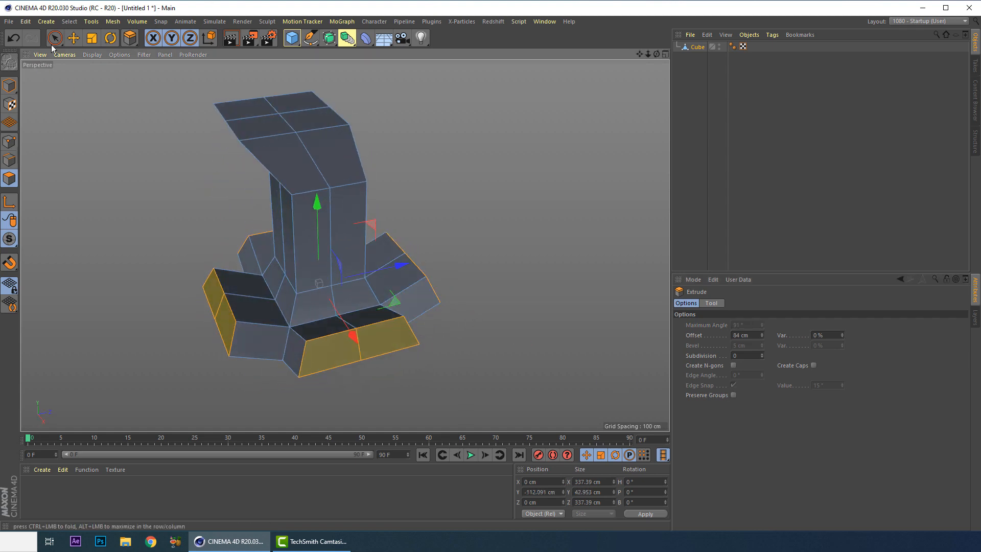
pyautogui.click(92, 38)
pyautogui.moveTo(341, 189); pyautogui.dragTo(522, 213)
pyautogui.keyDown('alt'); pyautogui.moveTo(522, 212); pyautogui.dragTo(408, 326); pyautogui.keyUp('alt')
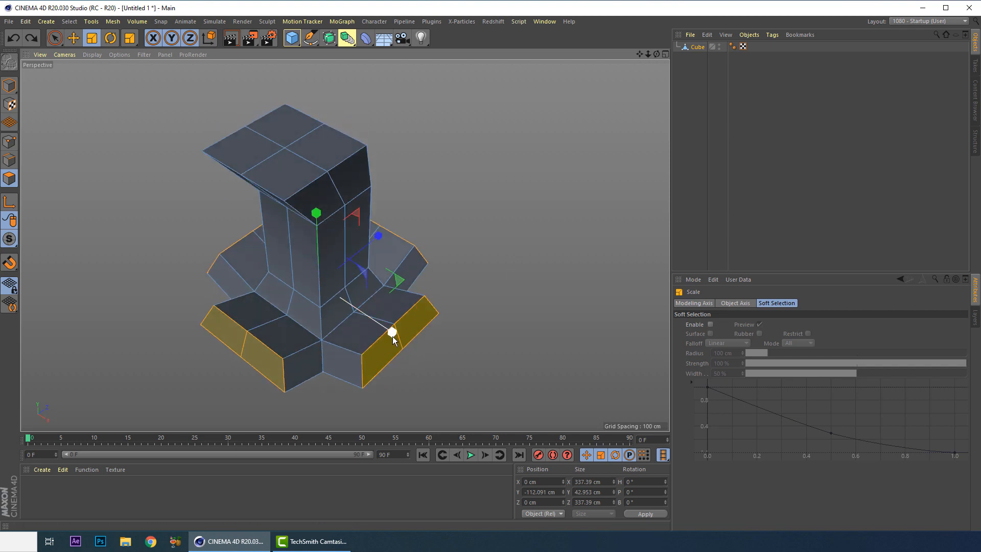
pyautogui.keyDown('alt'); pyautogui.moveTo(340, 324); pyautogui.dragTo(427, 302); pyautogui.keyUp('alt')
pyautogui.hotkey('ctrl', 'z')
pyautogui.hotkey('ctrl', 'z')
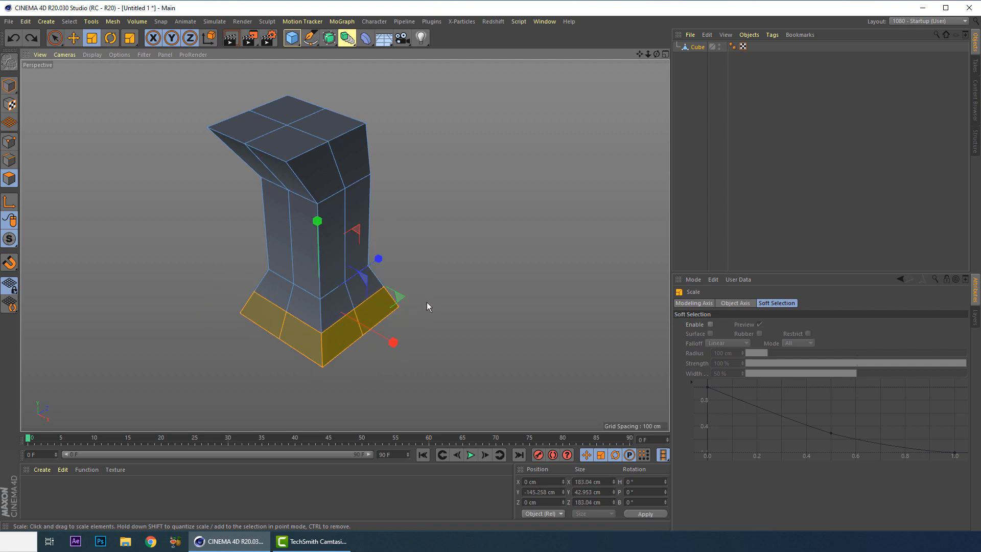
# - Bevel the selected lower ring of base polygons outward with an offset and extrusion of about 12 cm
pyautogui.rightClick(347, 327)
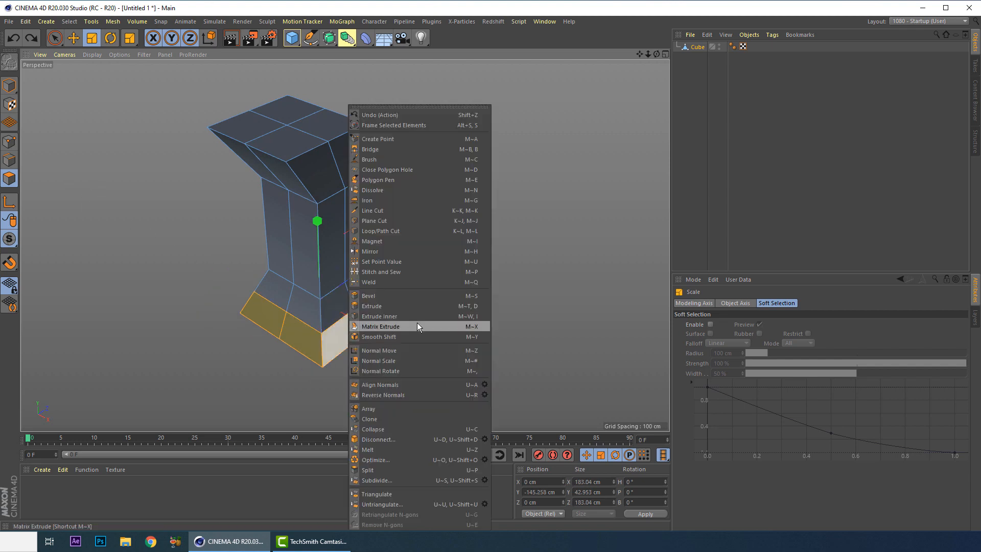
pyautogui.click(417, 323)
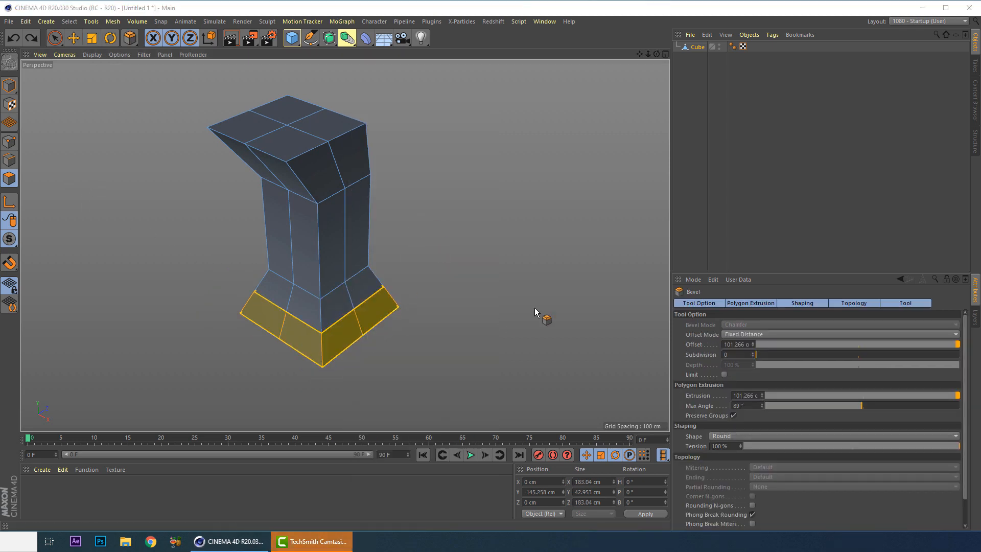
pyautogui.moveTo(339, 330)
pyautogui.mouseDown()
pyautogui.moveTo(374, 334)
pyautogui.moveTo(346, 339)
pyautogui.moveTo(354, 342)
pyautogui.mouseUp()
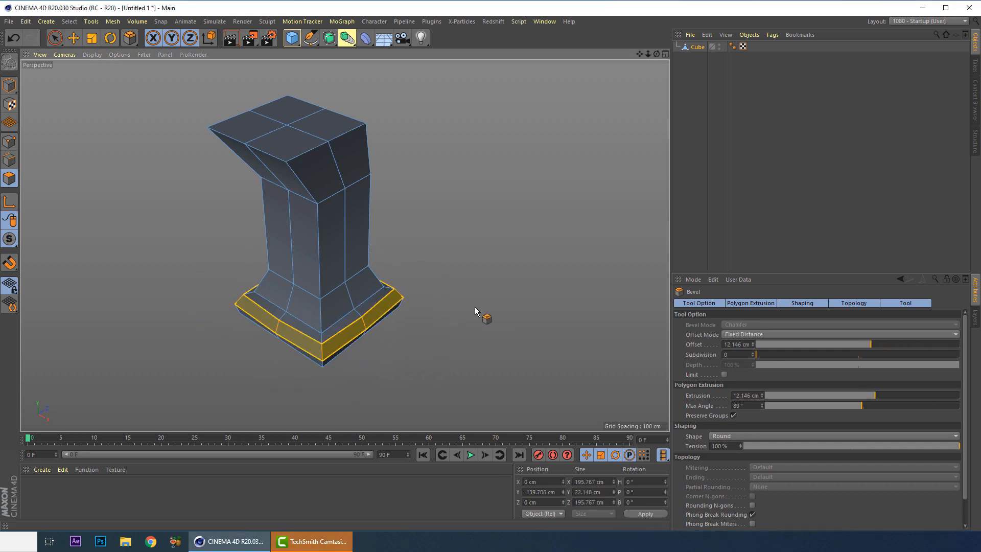
# - Turn off Preserve Groups for the bevel and set its offset to 14 cm and its extrusion to 100 cm
pyautogui.click(733, 415)
pyautogui.keyDown('alt'); pyautogui.moveTo(442, 376); pyautogui.dragTo(412, 293); pyautogui.keyUp('alt')
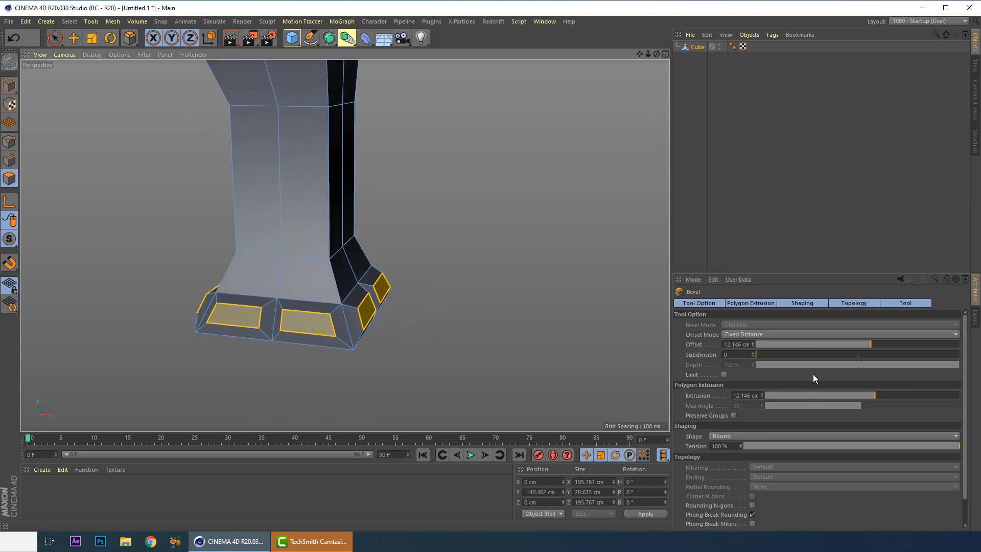
pyautogui.moveTo(867, 343)
pyautogui.mouseDown()
pyautogui.moveTo(917, 330)
pyautogui.moveTo(871, 346)
pyautogui.mouseUp()
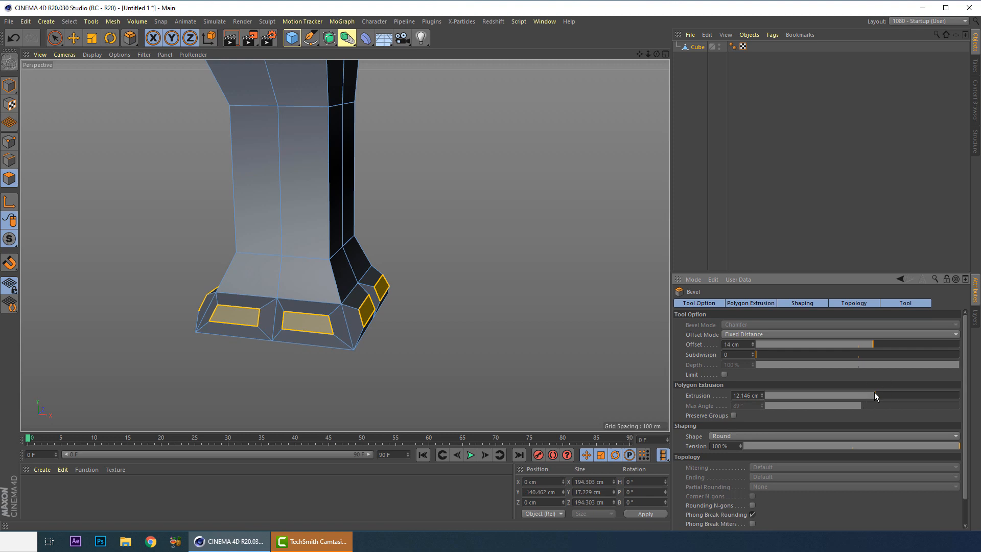
pyautogui.moveTo(875, 392); pyautogui.dragTo(948, 367)
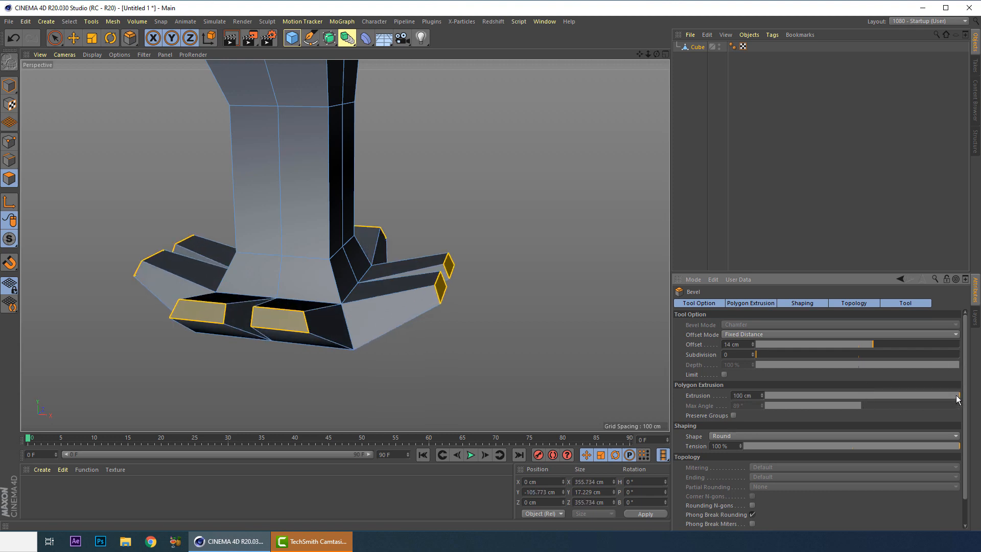
pyautogui.keyDown('alt'); pyautogui.moveTo(432, 283); pyautogui.dragTo(377, 269); pyautogui.keyUp('alt')
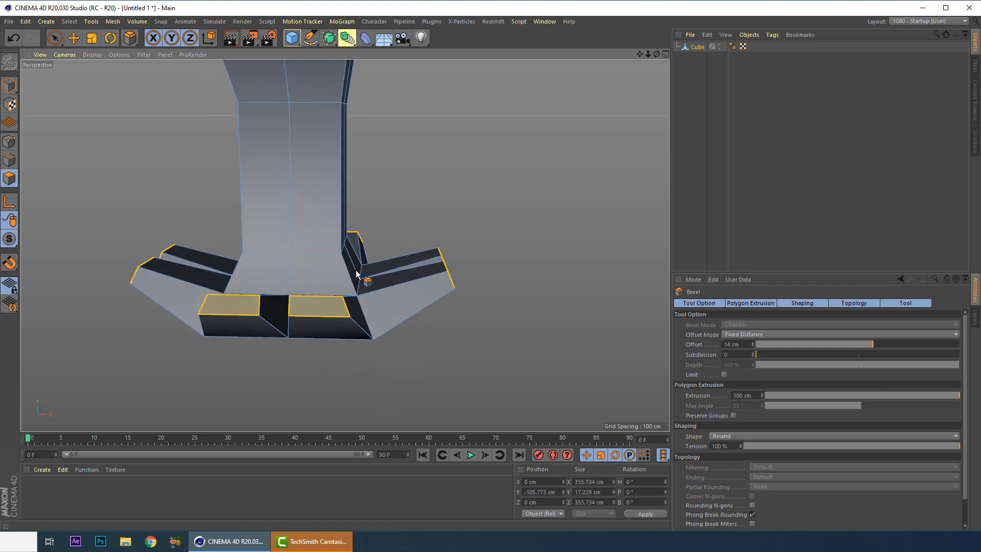
# - Lower the eight selected root end faces in the side view to a Y position of about -161 cm
pyautogui.press('e')
pyautogui.press('F5')
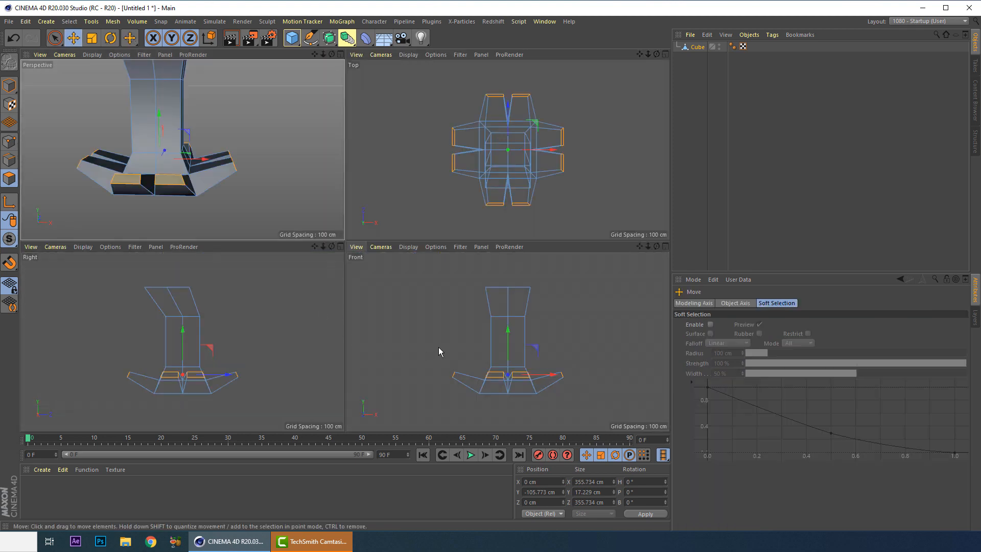
pyautogui.middleClick(227, 360)
pyautogui.moveTo(344, 233); pyautogui.dragTo(340, 268)
# - Select the end face of the upper-right root in the top view and move it inward and slightly sideways
pyautogui.middleClick(462, 294)
pyautogui.middleClick(446, 184)
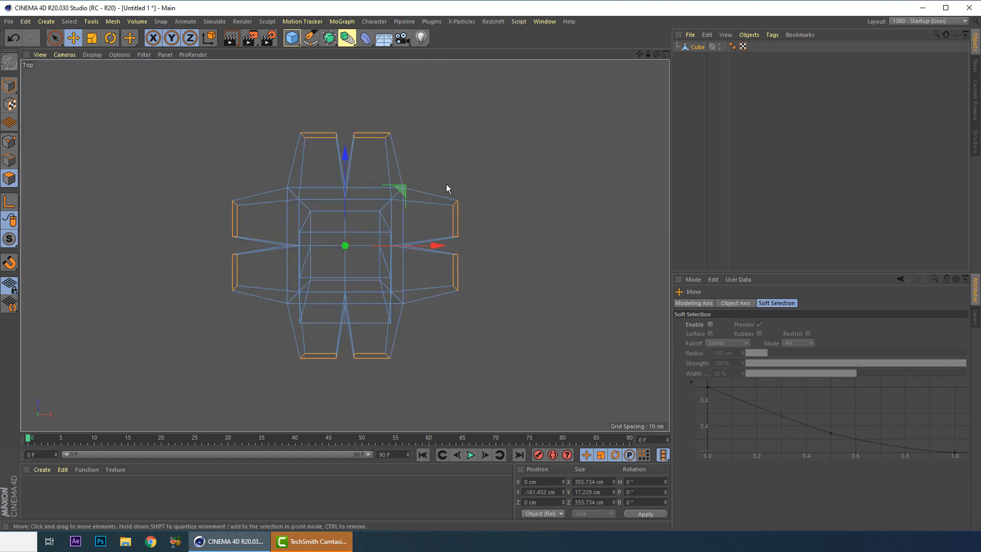
pyautogui.click(381, 136)
pyautogui.moveTo(425, 91); pyautogui.dragTo(440, 120)
pyautogui.click(318, 135)
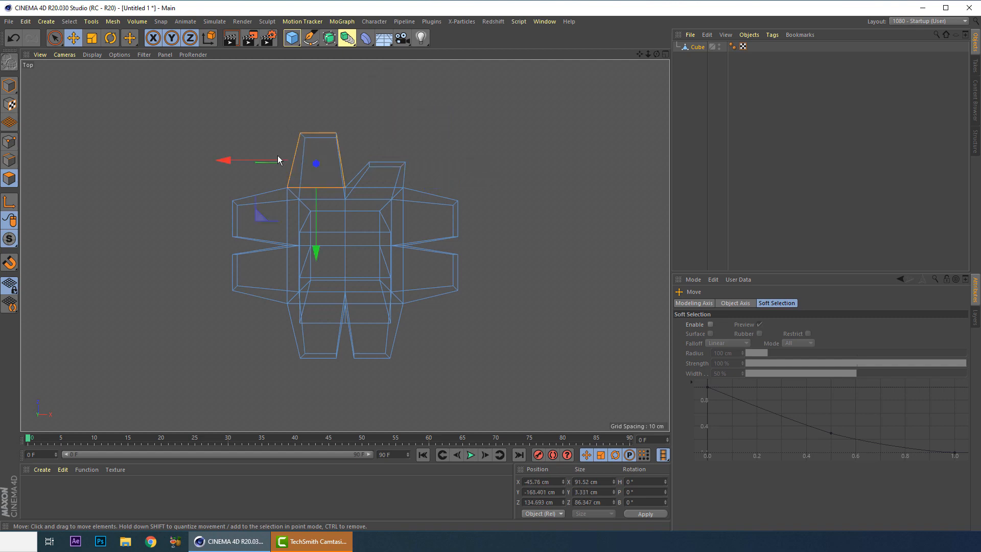
pyautogui.moveTo(257, 218); pyautogui.dragTo(241, 226)
pyautogui.hotkey('ctrl', 'z')
# - Select the upper-left root's end face, move it sideways away from its neighbour, and rotate it to face diagonally outward
pyautogui.click(307, 134)
pyautogui.moveTo(369, 83); pyautogui.dragTo(305, 80)
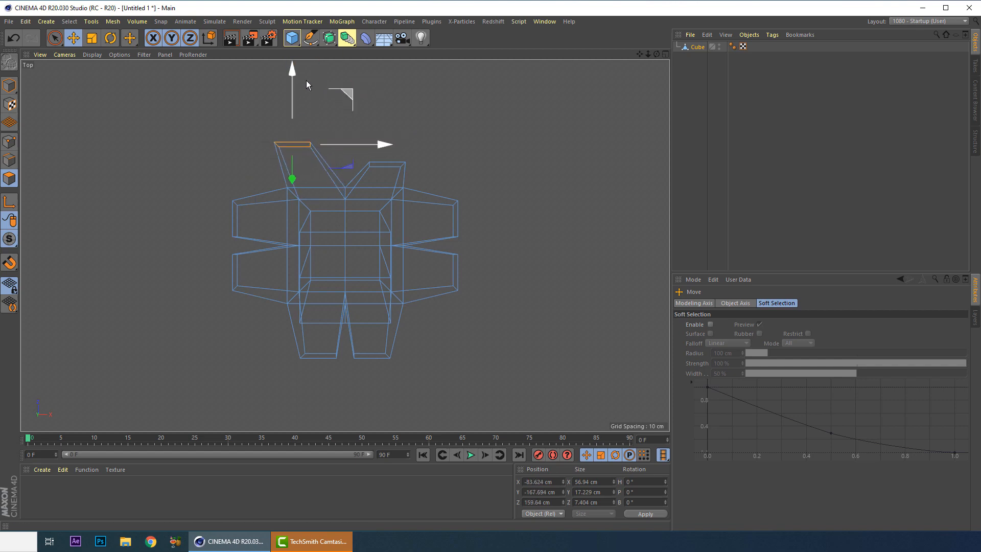
pyautogui.click(110, 38)
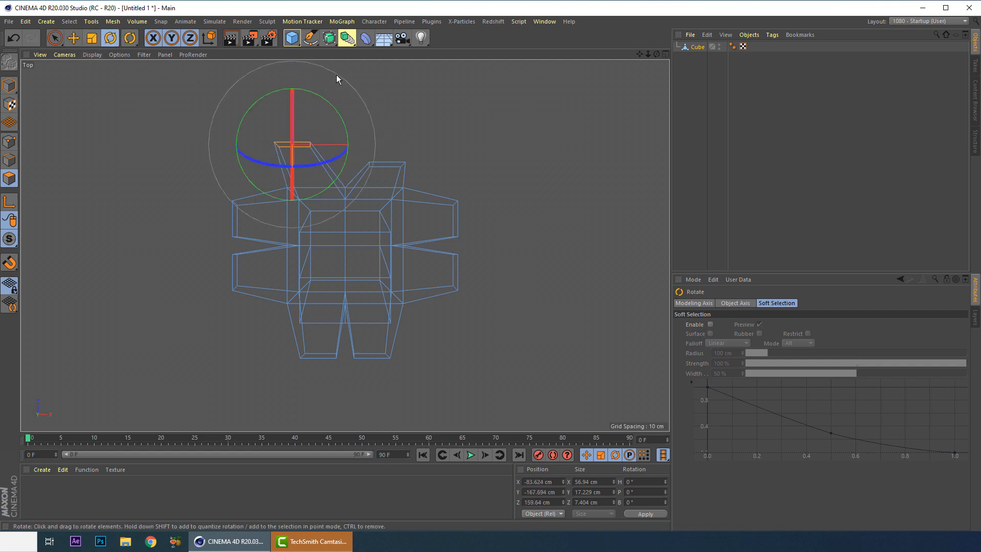
pyautogui.moveTo(327, 104); pyautogui.dragTo(256, 67)
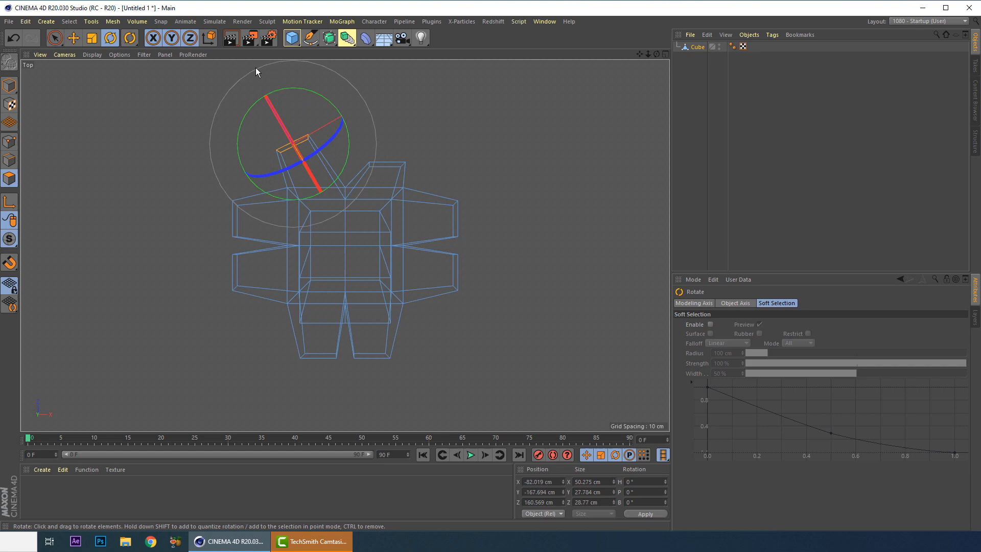
# - Move the end faces of the two left-side roots inward toward the trunk and rotate the lower one diagonally
pyautogui.click(73, 38)
pyautogui.click(232, 221)
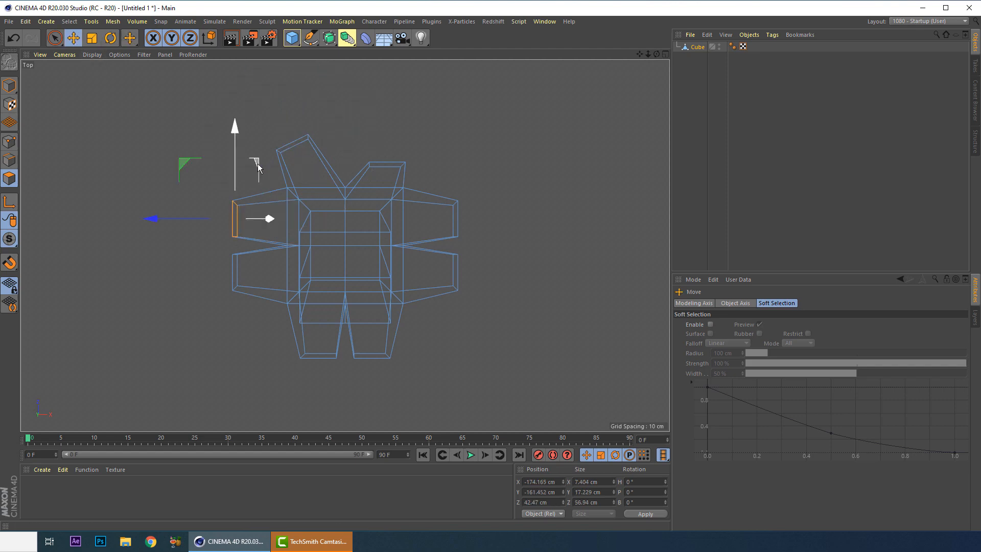
pyautogui.moveTo(197, 164); pyautogui.dragTo(214, 150)
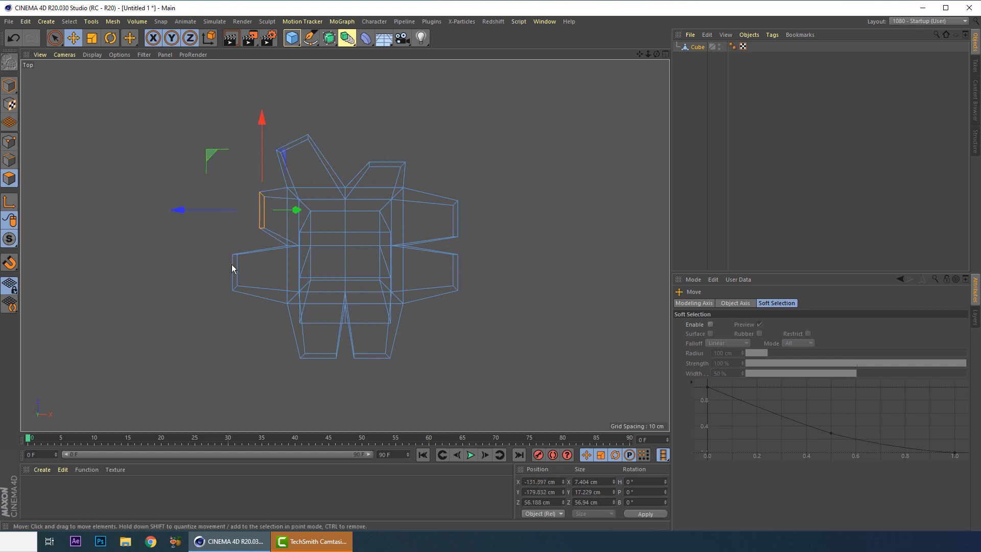
pyautogui.click(234, 266)
pyautogui.moveTo(194, 217); pyautogui.dragTo(234, 221)
pyautogui.click(111, 38)
# - Move the lower right-side root's end face inward to about X 124 cm, Z -44 cm, and rotate it slightly
pyautogui.click(456, 271)
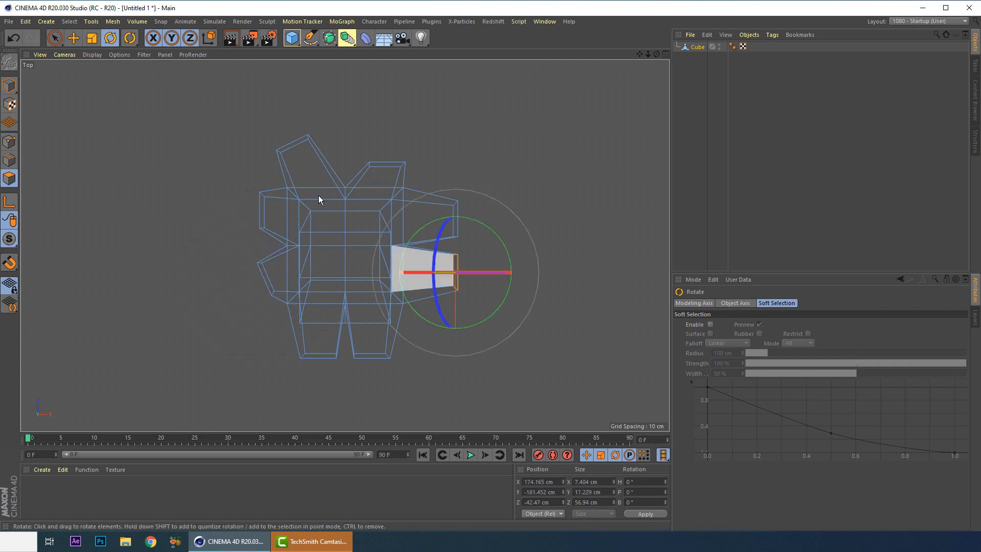
pyautogui.click(74, 38)
pyautogui.moveTo(505, 326); pyautogui.dragTo(473, 330)
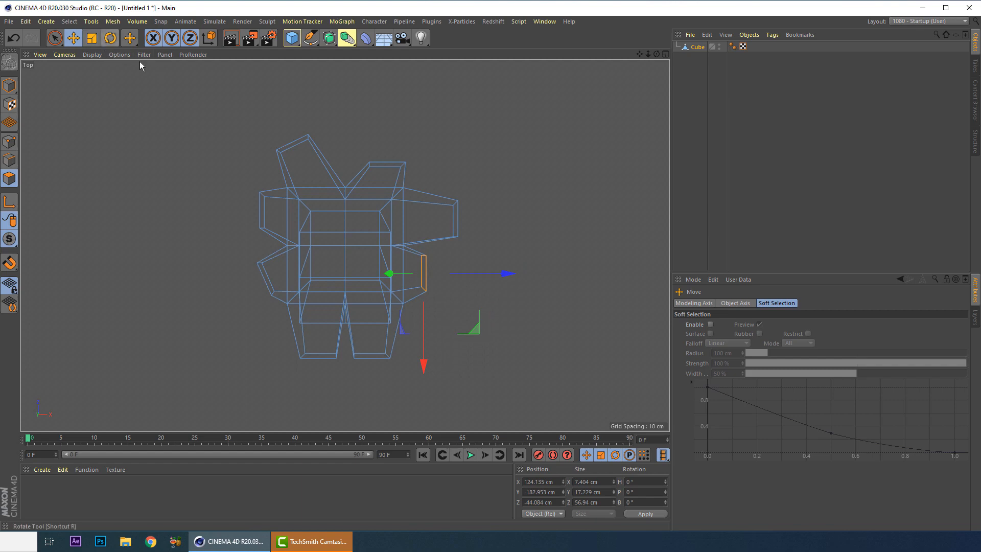
pyautogui.click(109, 38)
# - Rotate the upper right-side root's end face about 36° and move it inward to about X 129 cm, Z 51 cm
pyautogui.moveTo(466, 245); pyautogui.dragTo(428, 150)
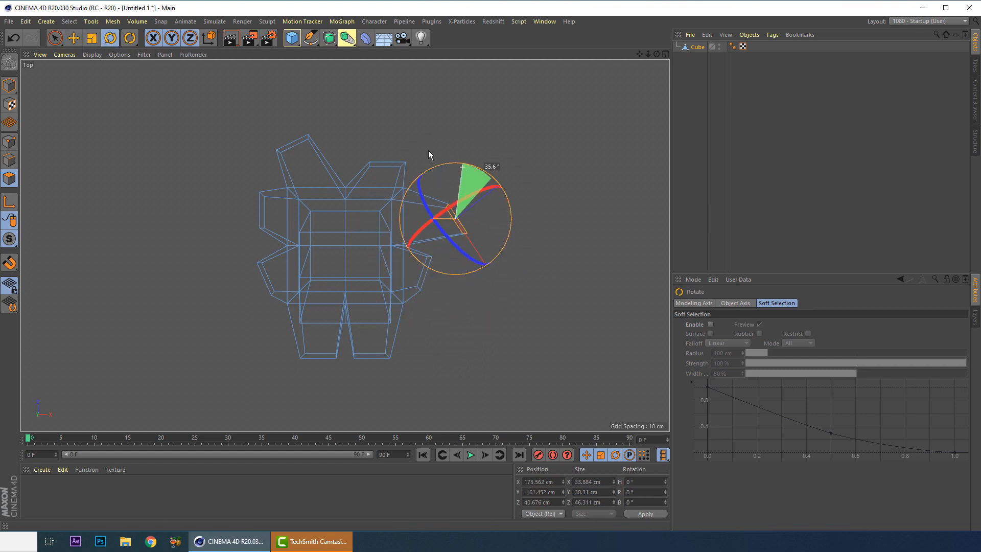
pyautogui.click(73, 37)
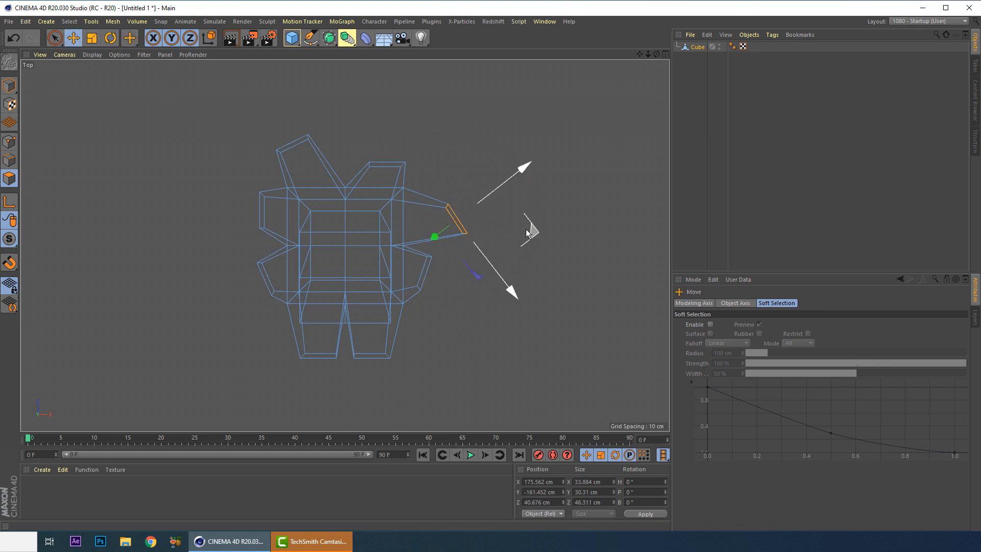
pyautogui.moveTo(529, 225); pyautogui.dragTo(476, 257)
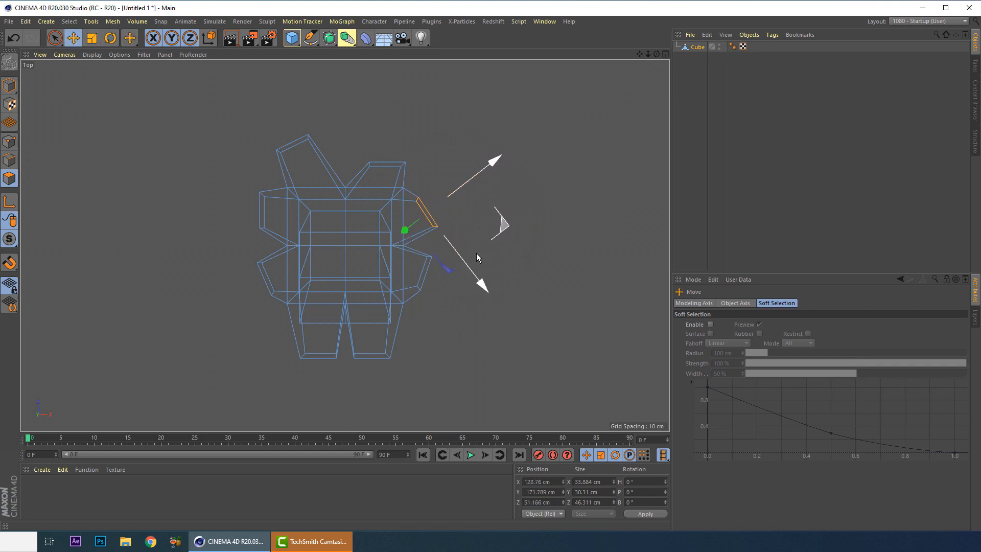
# - Move the end faces of the two front roots inward toward the trunk and rotate the left one slightly
pyautogui.click(377, 356)
pyautogui.moveTo(313, 400); pyautogui.dragTo(317, 372)
pyautogui.click(322, 356)
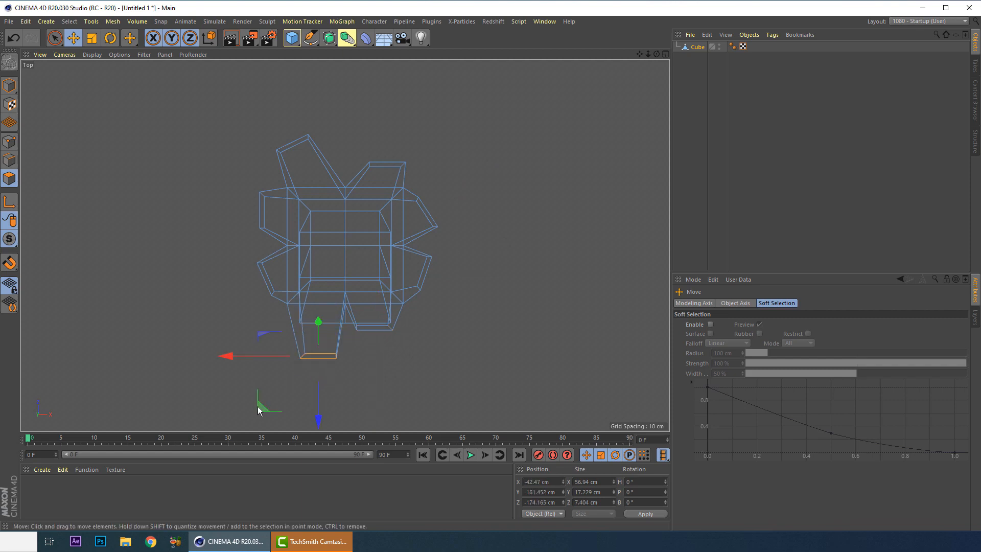
pyautogui.moveTo(256, 406); pyautogui.dragTo(253, 377)
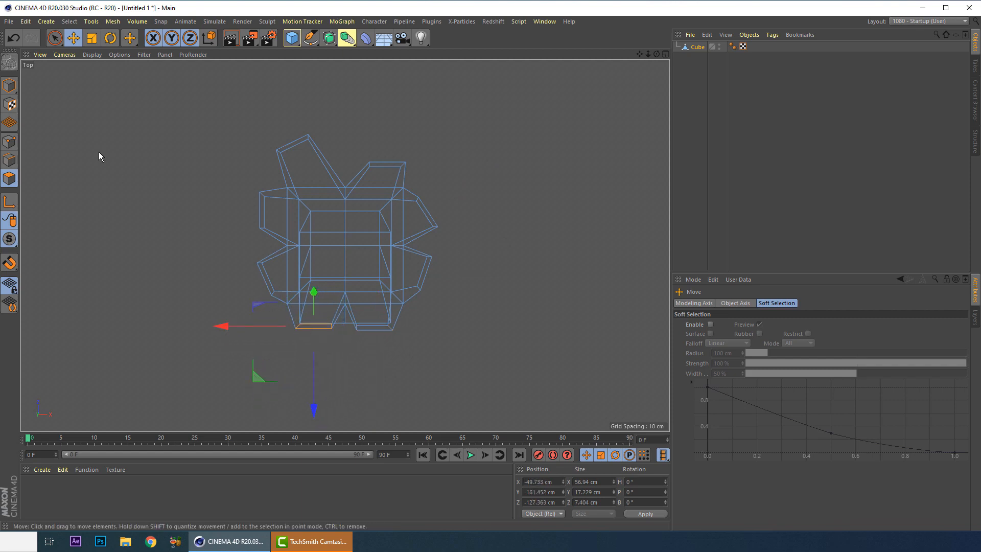
pyautogui.press('r')
pyautogui.moveTo(360, 303); pyautogui.dragTo(357, 296)
# - Move the rotated end face of the back-left root inward to about X -59 cm, Z 114 cm
pyautogui.click(290, 142)
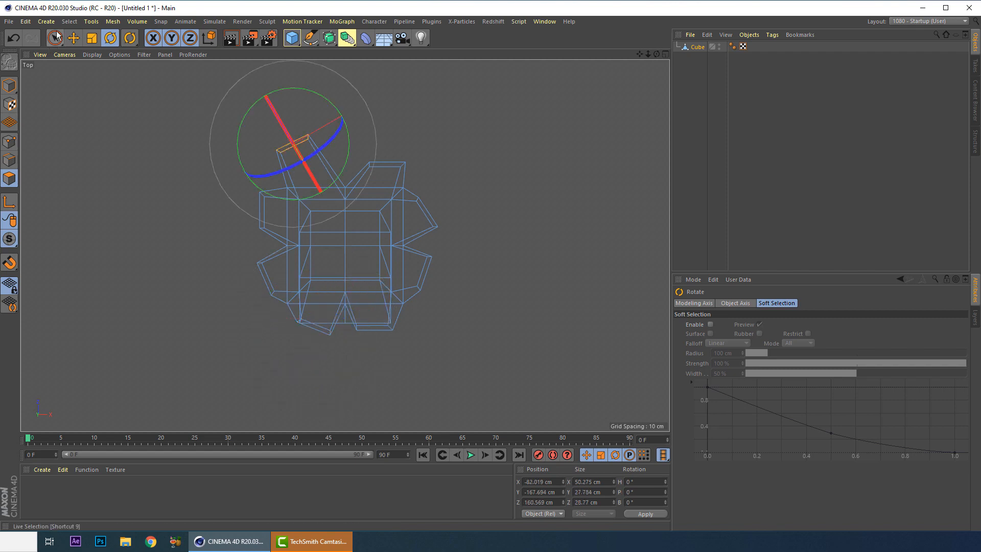
pyautogui.click(73, 37)
pyautogui.moveTo(321, 75); pyautogui.dragTo(327, 106)
# - Return to model mode in the perspective view and add a Subdivision Surface as parent of the Cube object
pyautogui.middleClick(336, 159)
pyautogui.middleClick(250, 212)
pyautogui.scroll(-3, 249, 213)
pyautogui.keyDown('alt'); pyautogui.moveTo(252, 222); pyautogui.dragTo(227, 225); pyautogui.keyUp('alt')
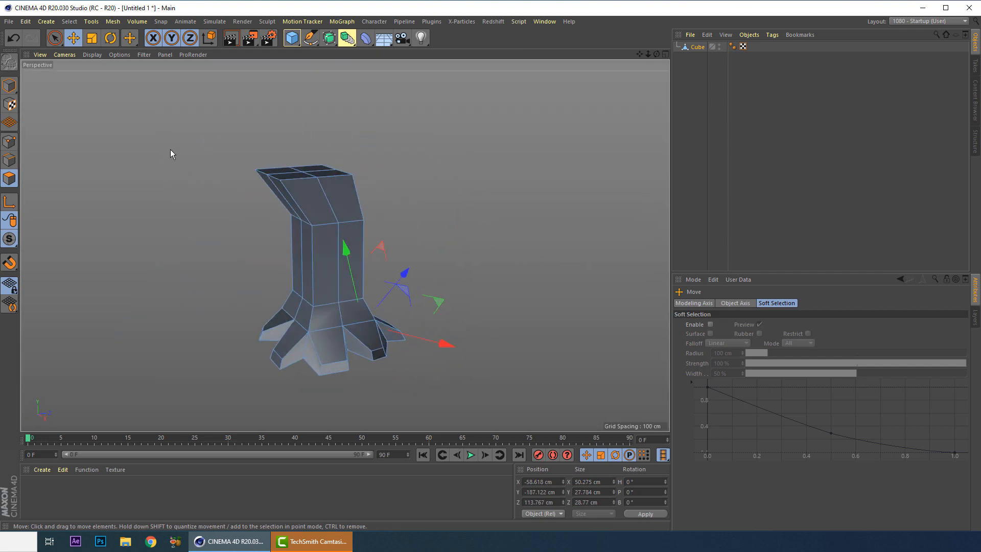
pyautogui.click(11, 86)
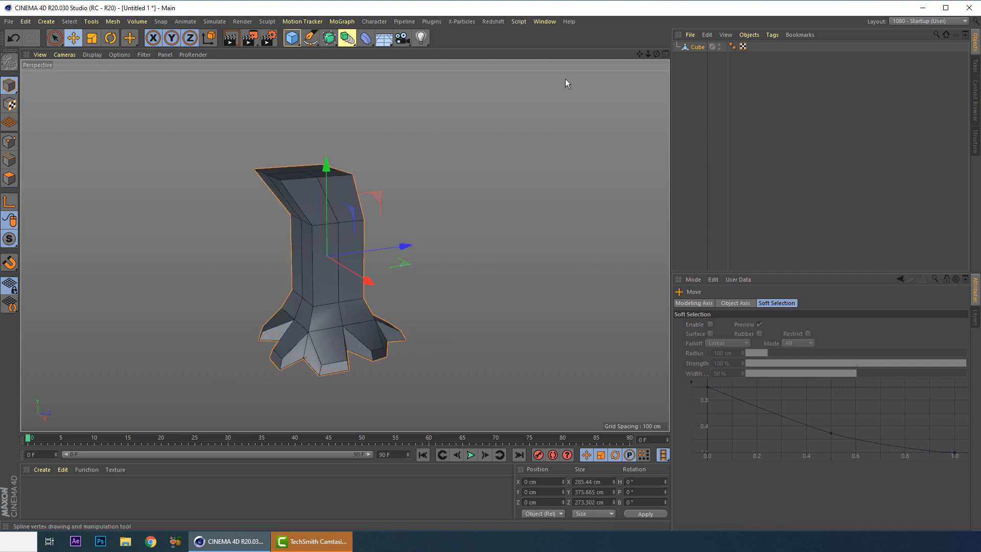
pyautogui.click(687, 46)
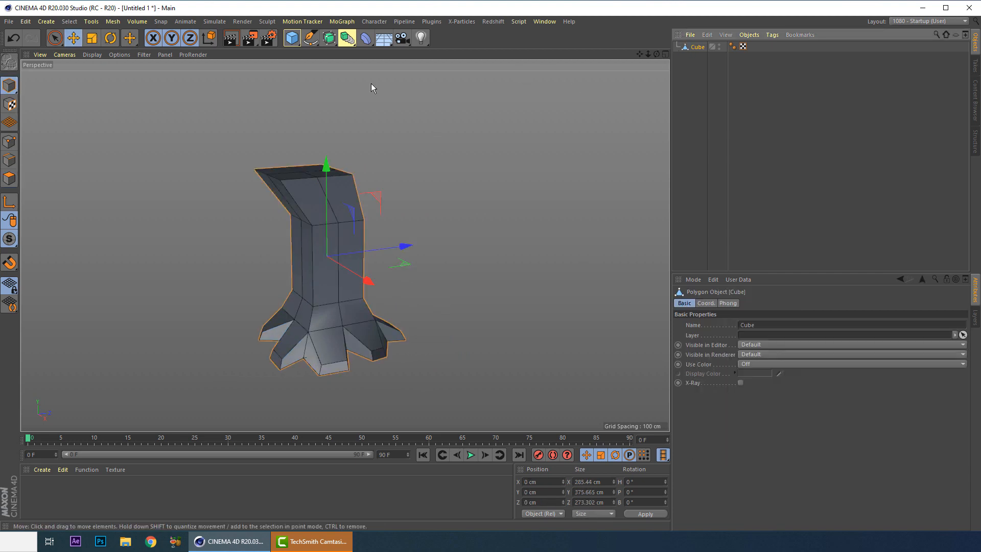
pyautogui.keyDown('alt'); pyautogui.click(330, 40); pyautogui.keyUp('alt')
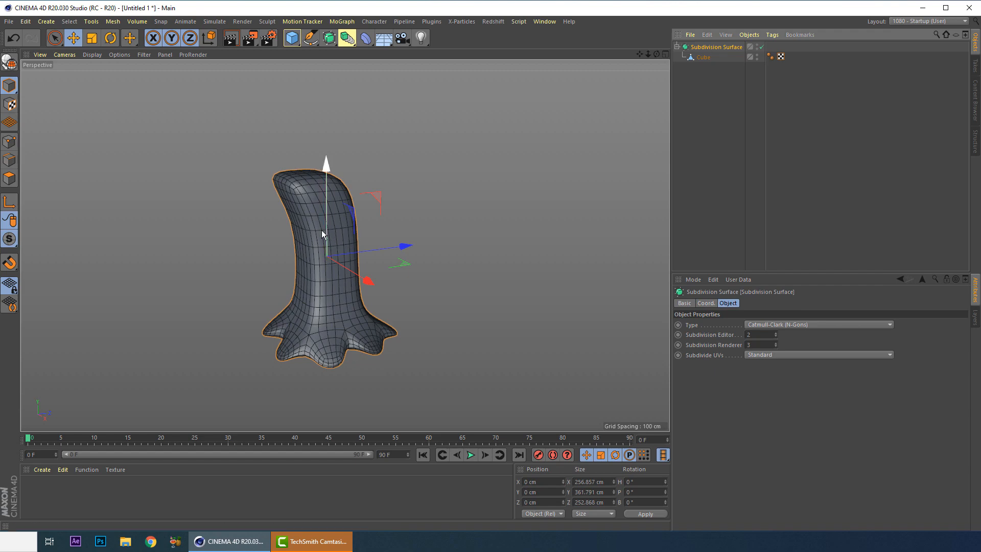
# - Set both the editor and renderer subdivision levels of the Subdivision Surface to 1
pyautogui.keyDown('alt'); pyautogui.moveTo(320, 230); pyautogui.dragTo(553, 170); pyautogui.keyUp('alt')
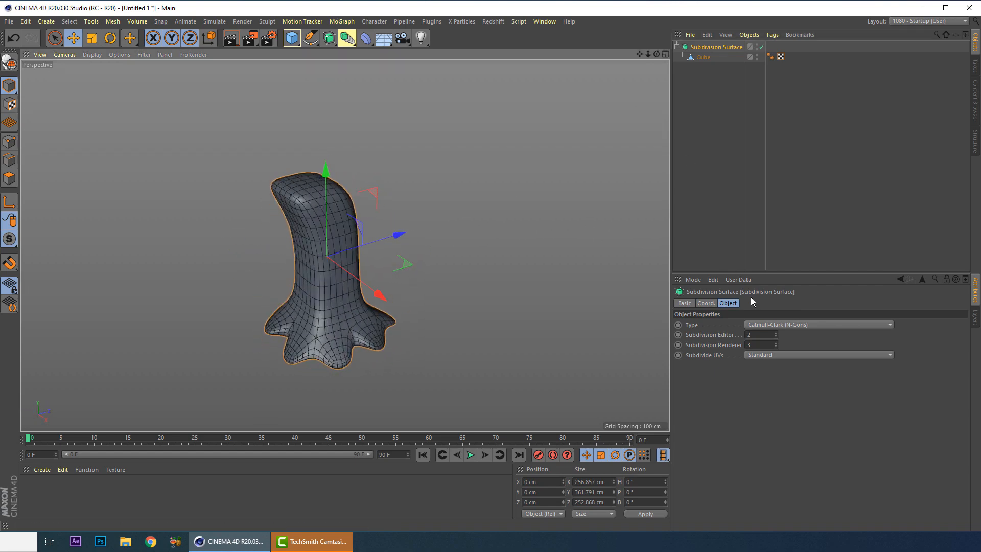
pyautogui.doubleClick(759, 335)
pyautogui.write('1')
pyautogui.press('Return')
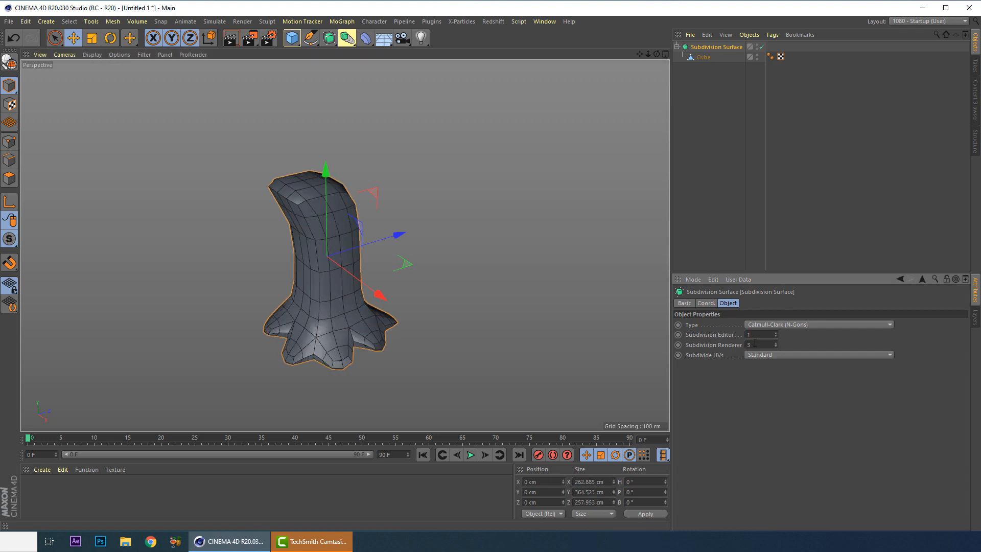
pyautogui.write('1')
pyautogui.press('Return')
# - Merge the Subdivision Surface and its Cube child into one polygon object with Connect Objects + Delete
pyautogui.keyDown('alt'); pyautogui.moveTo(470, 301); pyautogui.dragTo(376, 214); pyautogui.keyUp('alt')
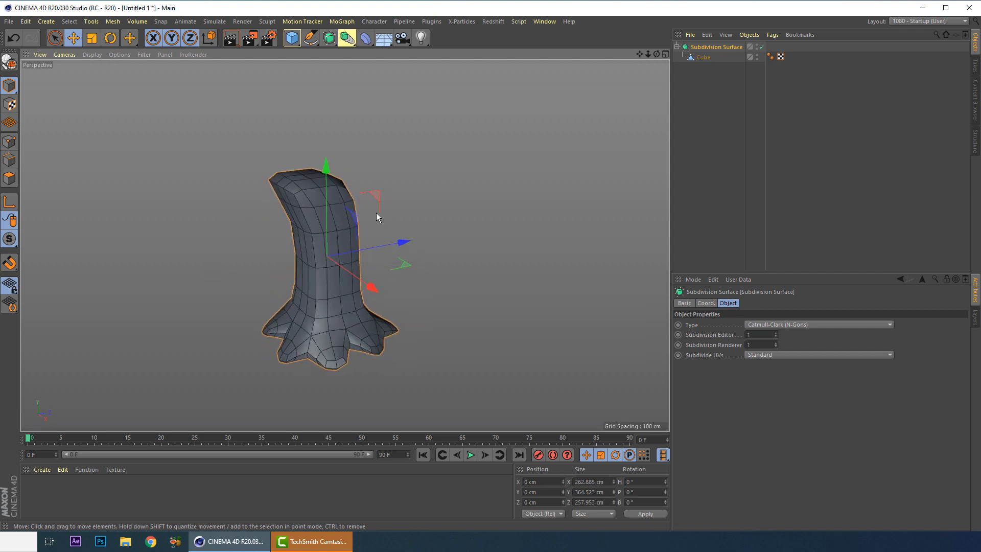
pyautogui.keyDown('shift'); pyautogui.click(703, 57); pyautogui.keyUp('shift')
pyautogui.rightClick(705, 48)
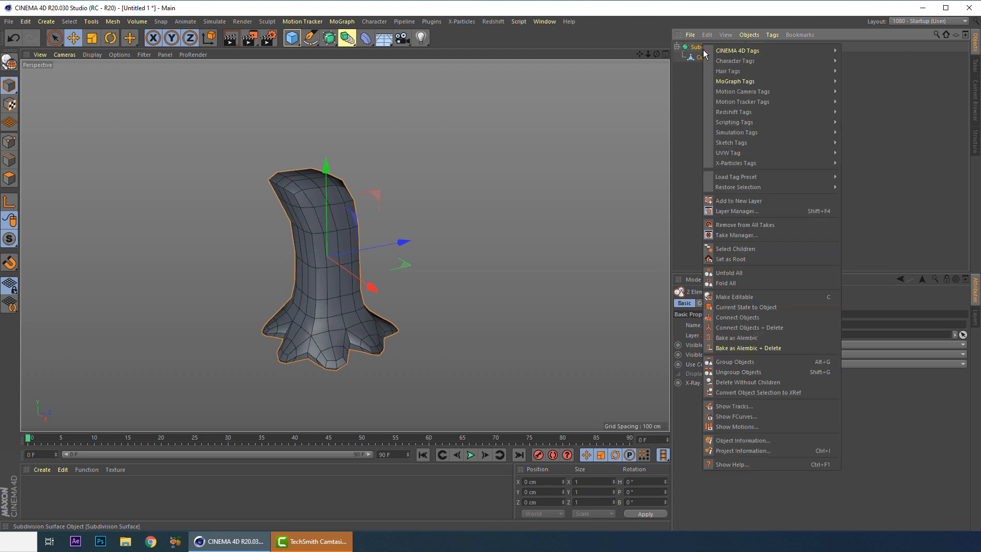
pyautogui.click(760, 327)
pyautogui.click(73, 37)
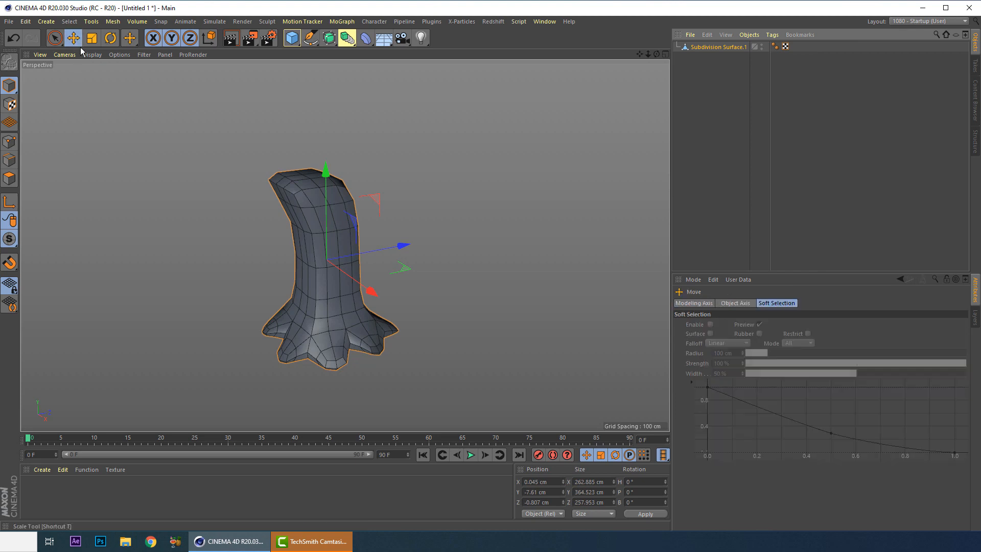
# - Save the project as ROCK TUT in a new folder named ROCK inside the C4D STUDY folder
pyautogui.hotkey('ctrl', 's')
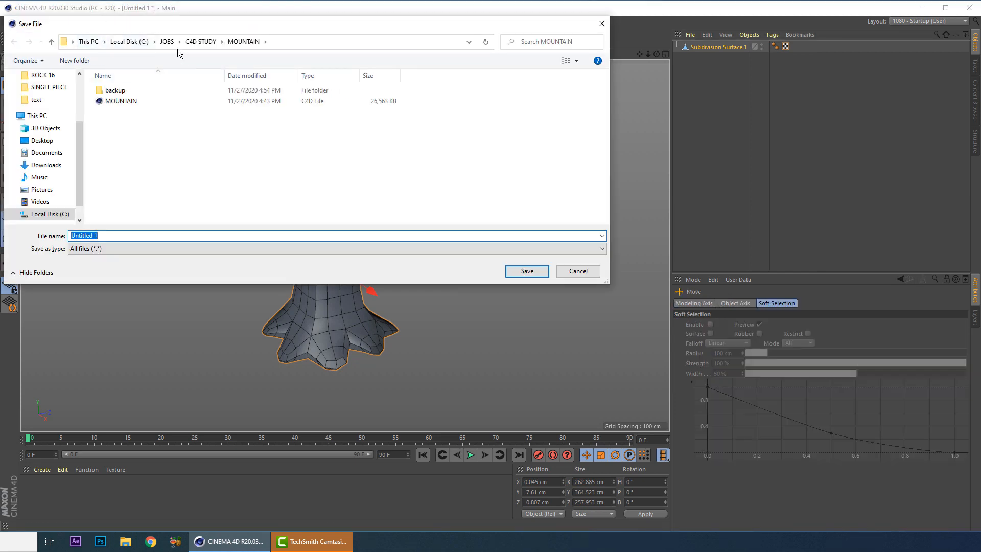
pyautogui.click(199, 42)
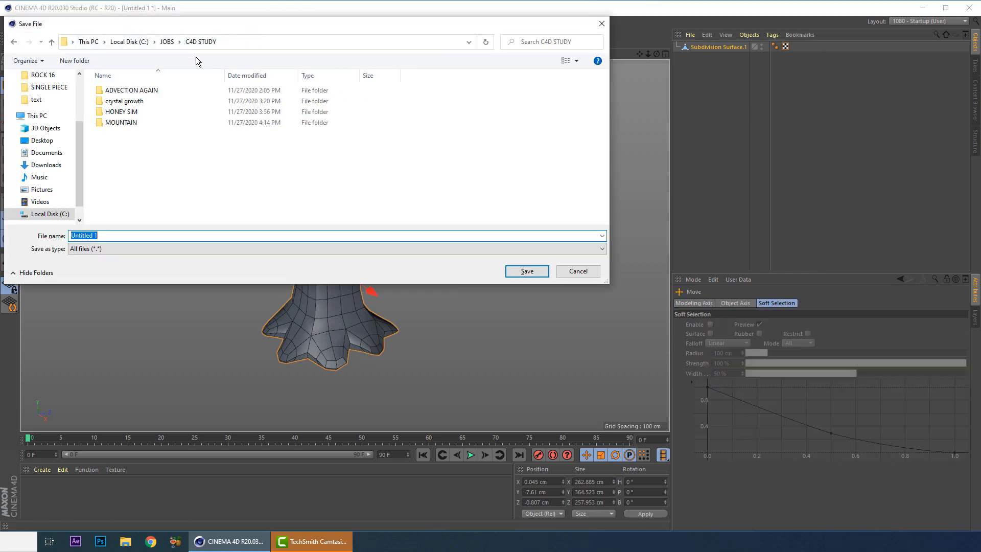
pyautogui.click(60, 65)
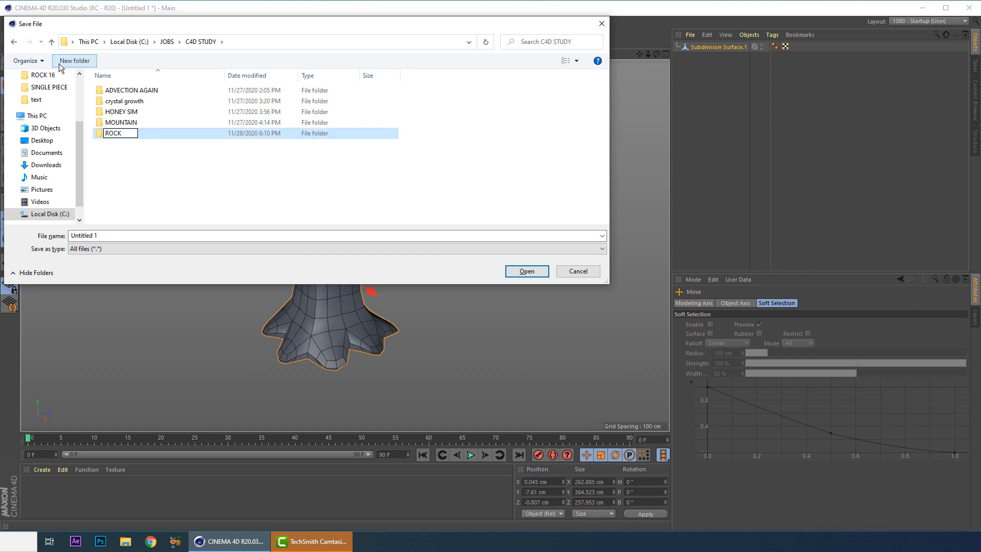
pyautogui.press('Return')
pyautogui.press('Return')
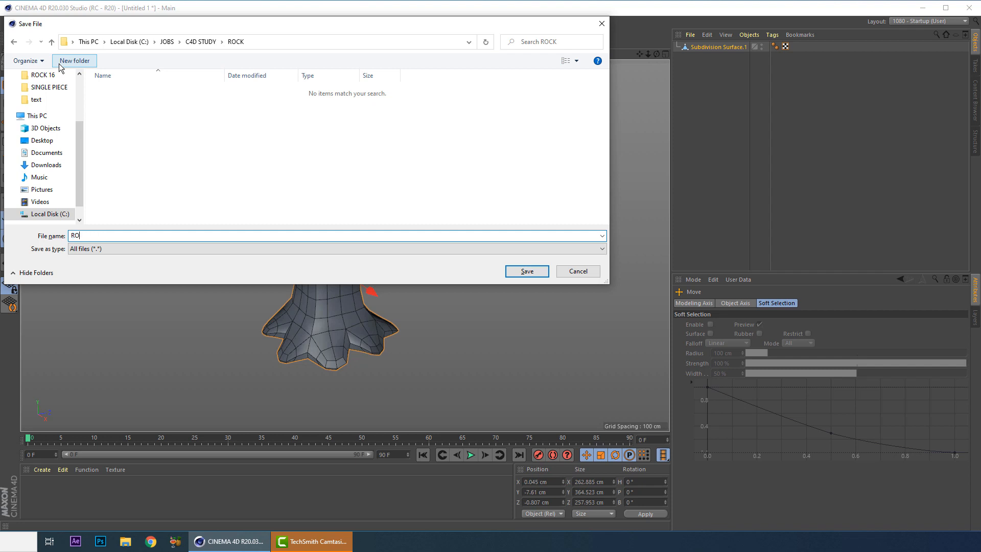
pyautogui.write('ROCK TUT')
pyautogui.press('Return')
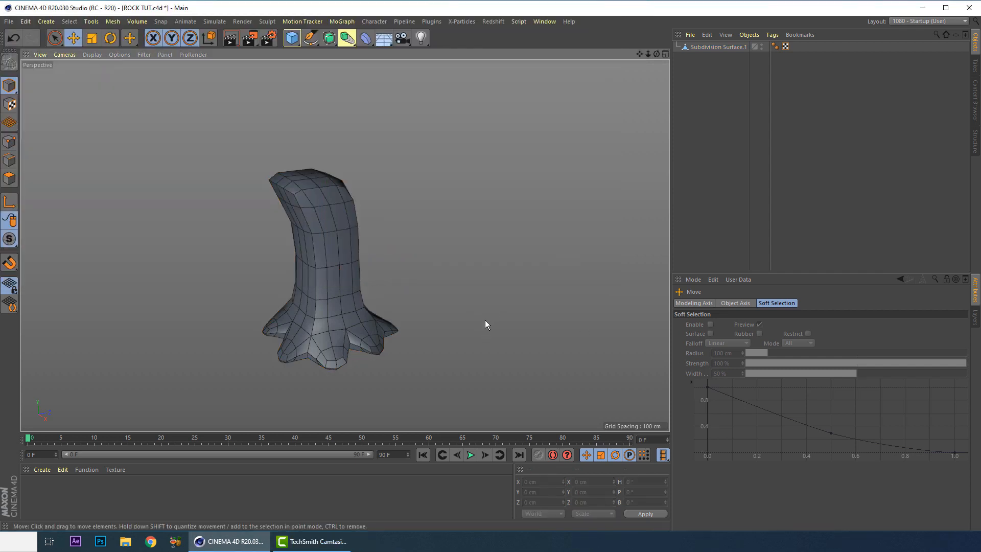
# - Switch to point mode on the merged object and select a point on the side edge of the upper trunk
pyautogui.keyDown('alt'); pyautogui.moveTo(365, 242); pyautogui.dragTo(291, 256); pyautogui.keyUp('alt')
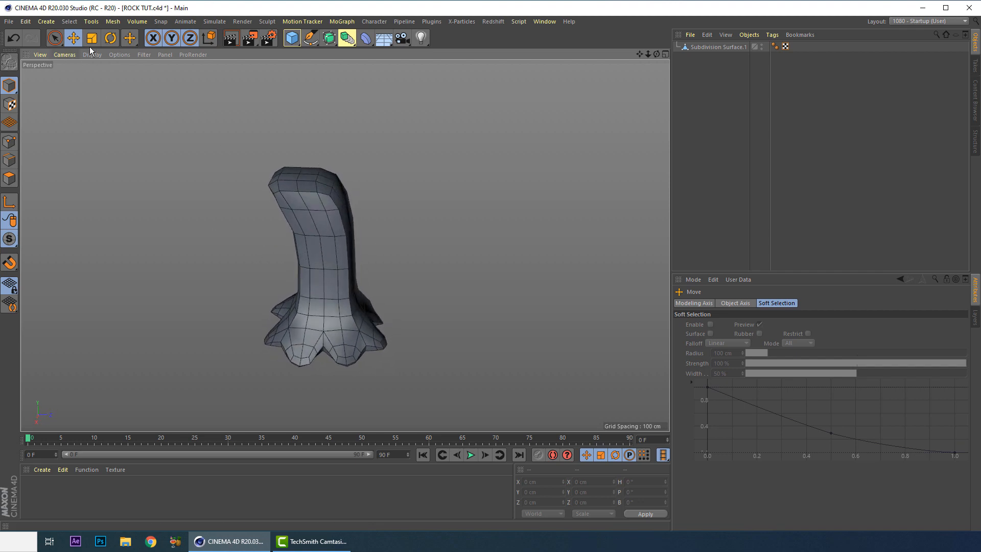
pyautogui.click(9, 141)
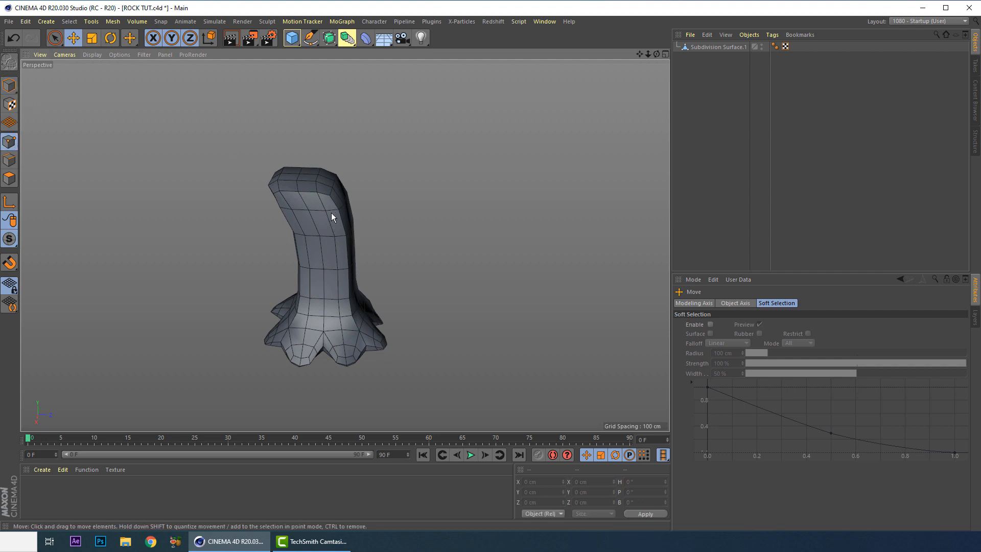
pyautogui.click(718, 47)
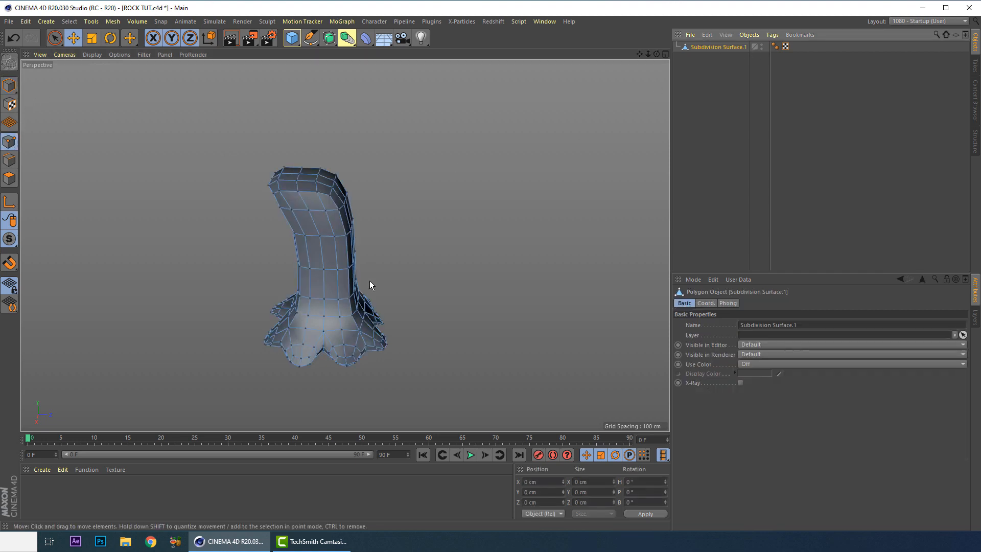
pyautogui.click(347, 239)
pyautogui.click(713, 306)
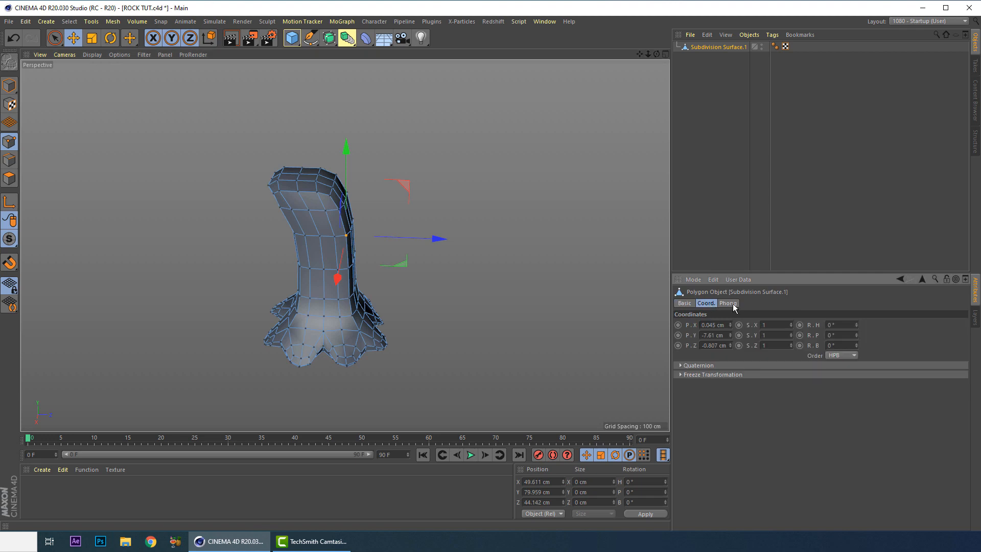
pyautogui.click(733, 306)
# - Enable soft selection for the Move tool
pyautogui.click(54, 38)
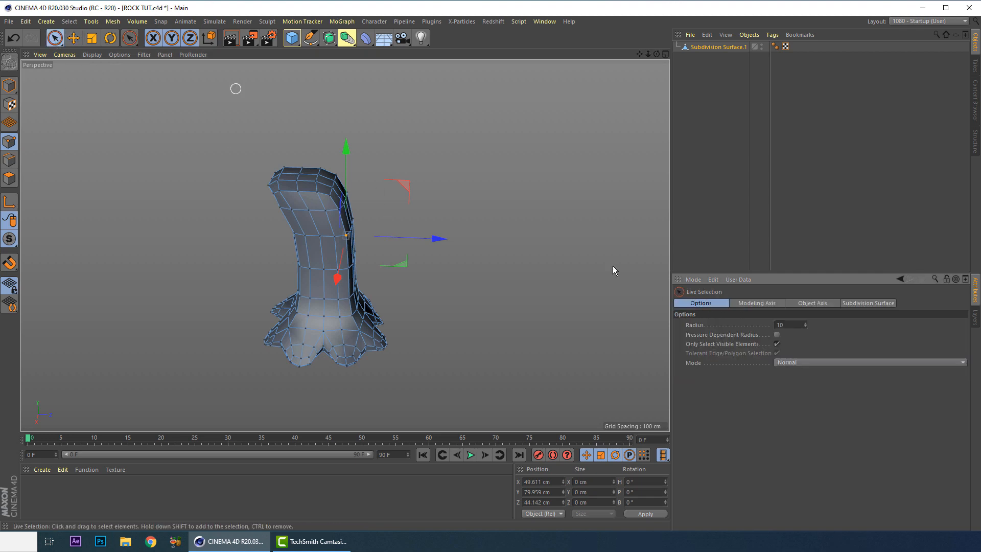
pyautogui.click(761, 304)
pyautogui.click(798, 304)
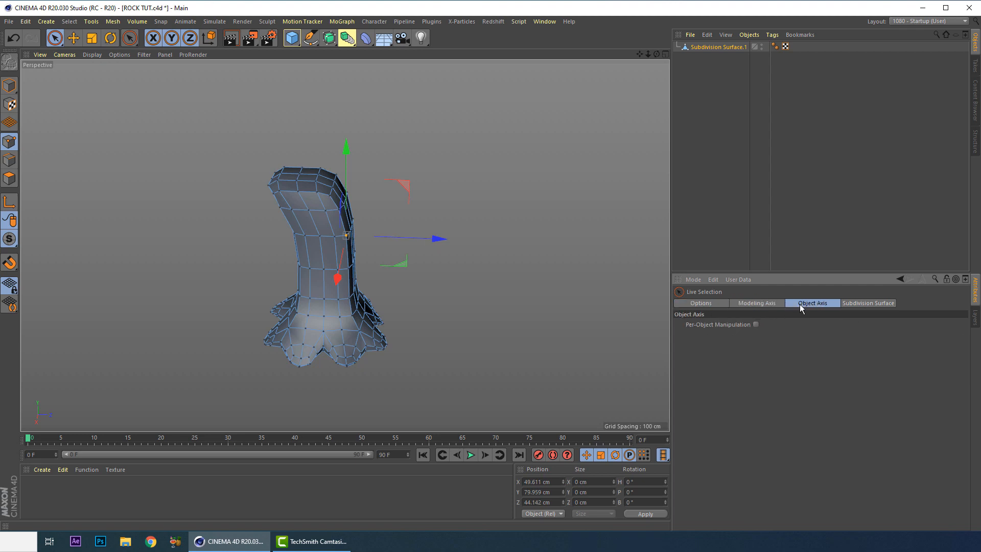
pyautogui.click(843, 303)
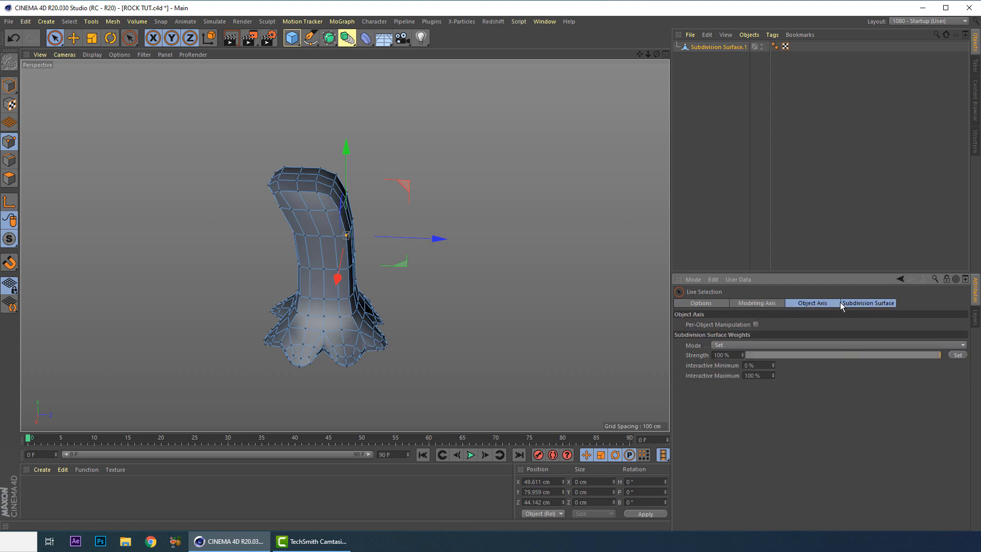
pyautogui.click(74, 39)
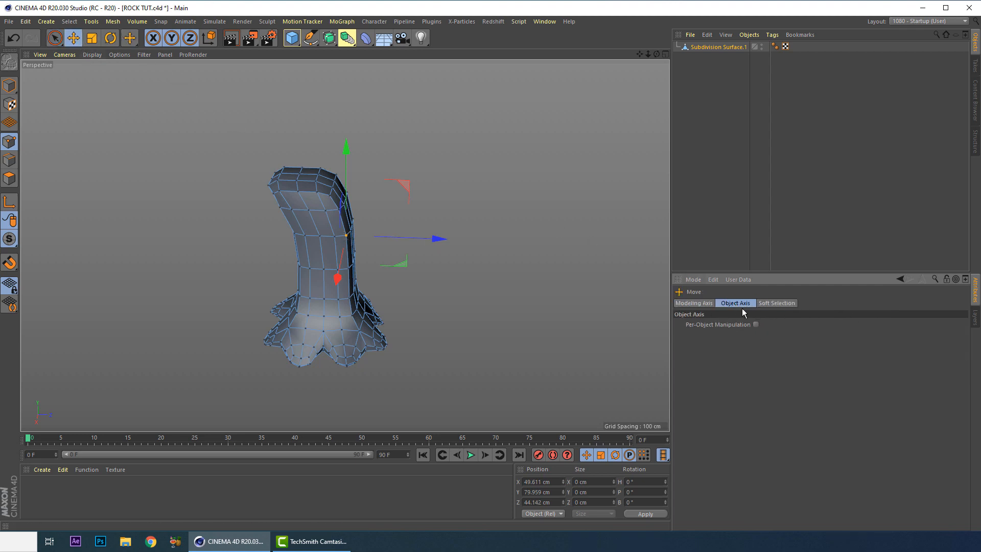
pyautogui.click(771, 305)
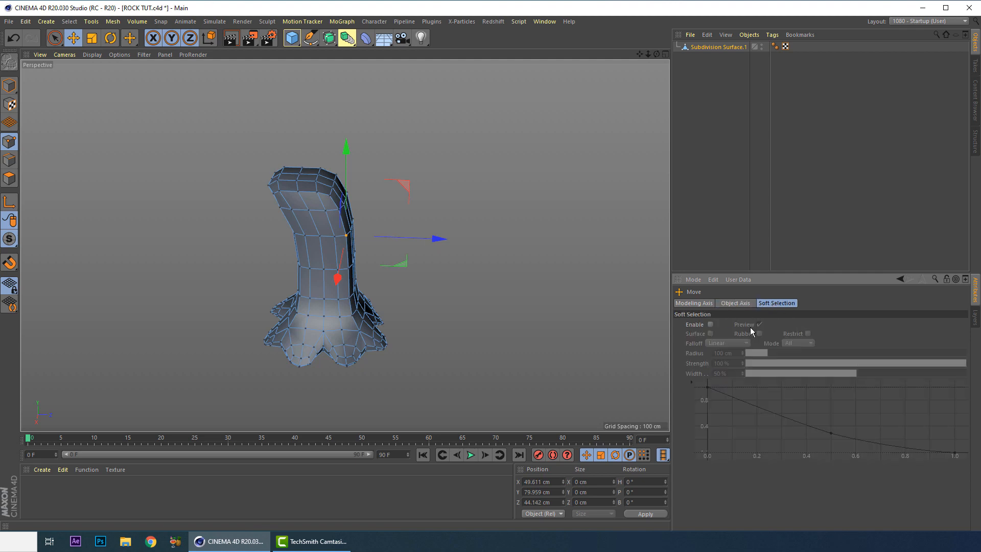
pyautogui.click(710, 325)
# - Try to pull the selected trunk point sideways with a soft selection radius of 250 cm
pyautogui.keyDown('alt'); pyautogui.moveTo(532, 330); pyautogui.dragTo(594, 306); pyautogui.keyUp('alt')
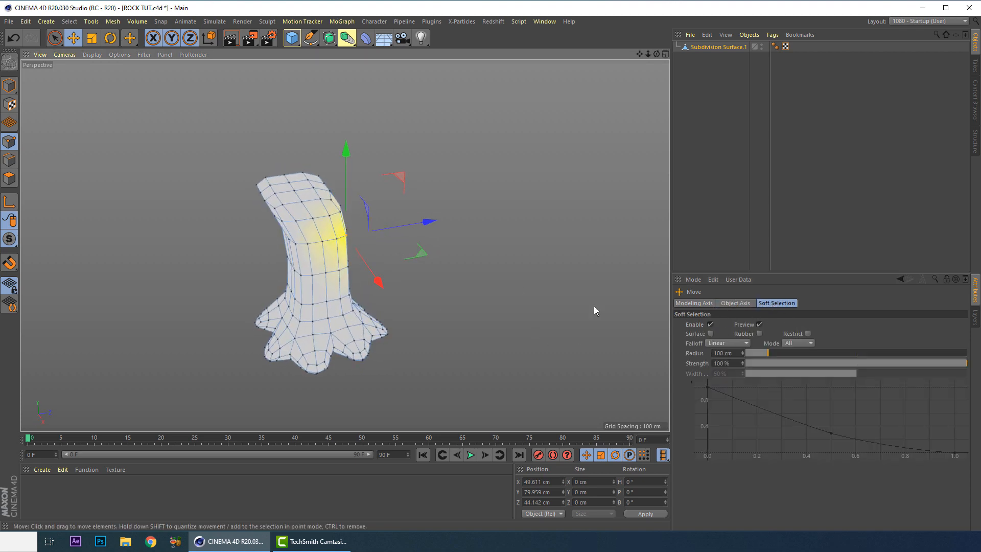
pyautogui.click(725, 352)
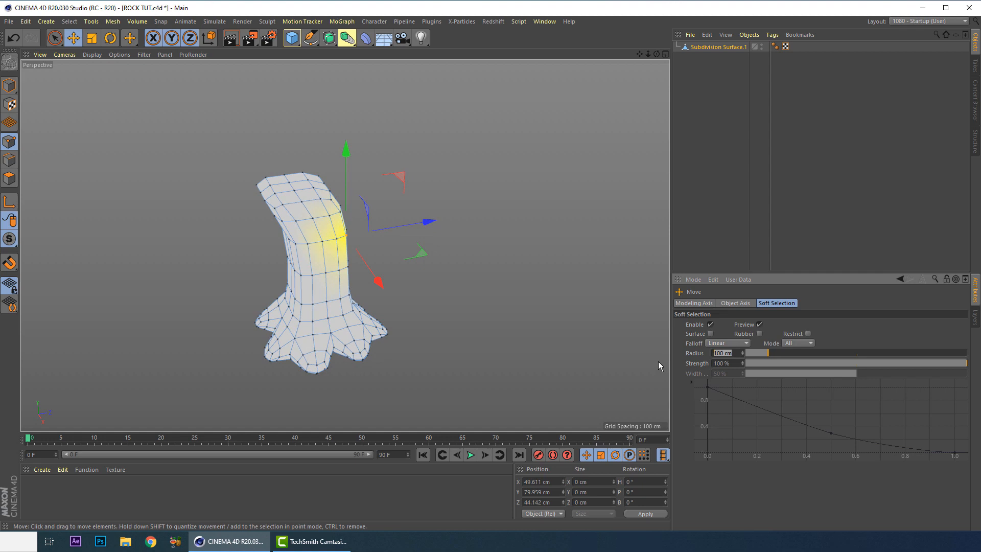
pyautogui.write('250')
pyautogui.press('Return')
pyautogui.keyDown('alt'); pyautogui.moveTo(366, 281); pyautogui.dragTo(273, 278); pyautogui.keyUp('alt')
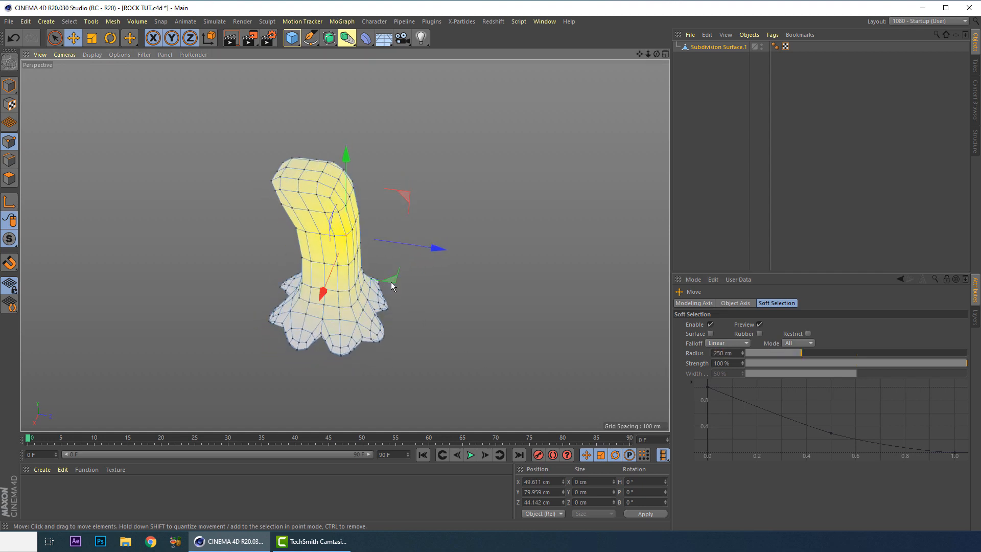
pyautogui.moveTo(392, 282); pyautogui.dragTo(413, 282)
pyautogui.hotkey('ctrl', 'z')
# - Set the soft selection radius to 180 cm and pull the upper trunk point outward to about X 46 cm, Z 61 cm
pyautogui.moveTo(733, 353); pyautogui.dragTo(646, 351)
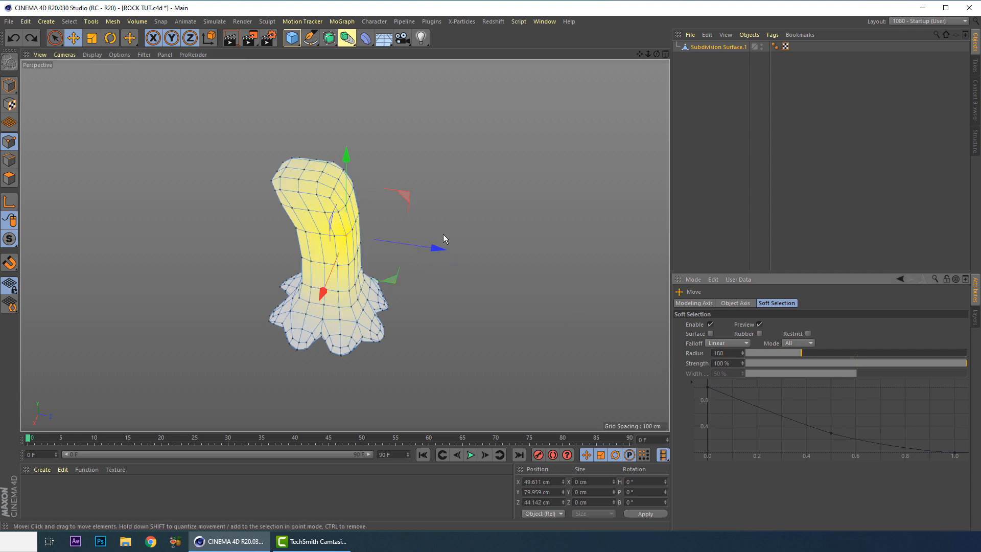
pyautogui.press('Return')
pyautogui.keyDown('alt'); pyautogui.moveTo(378, 220); pyautogui.dragTo(402, 217); pyautogui.keyUp('alt')
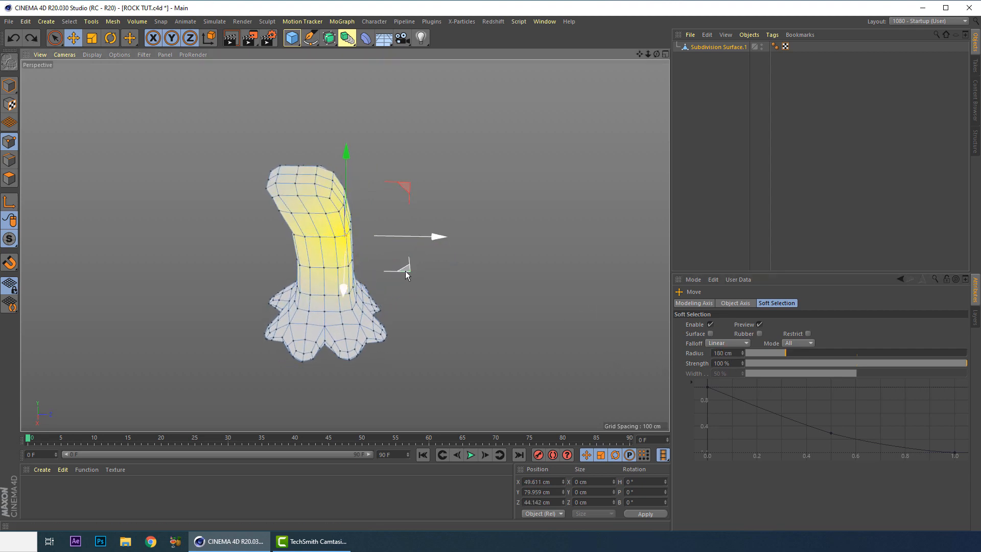
pyautogui.moveTo(406, 274); pyautogui.dragTo(442, 272)
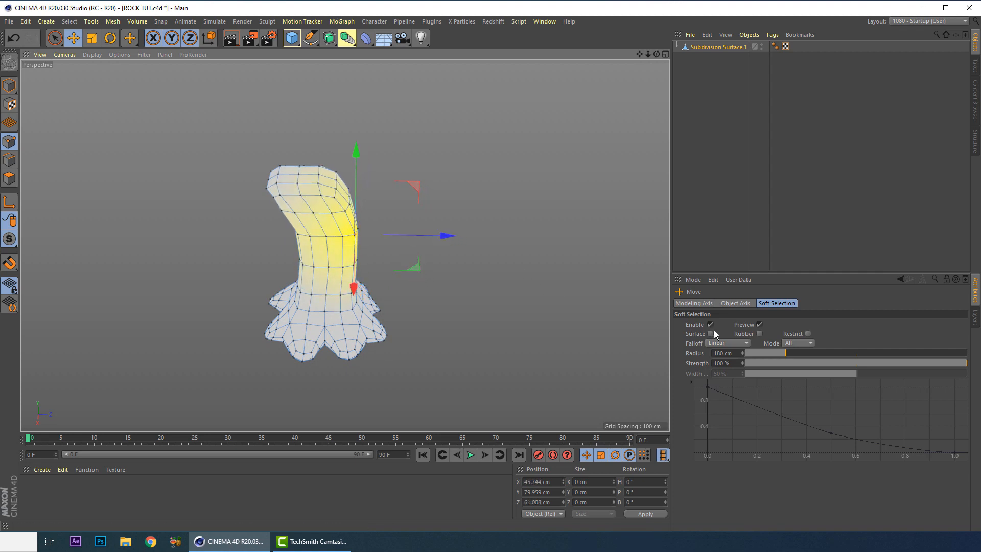
# - Set the soft selection radius to 100 cm and pull an upper point on the trunk's other side outward to about X -92 cm
pyautogui.click(722, 353)
pyautogui.write('100')
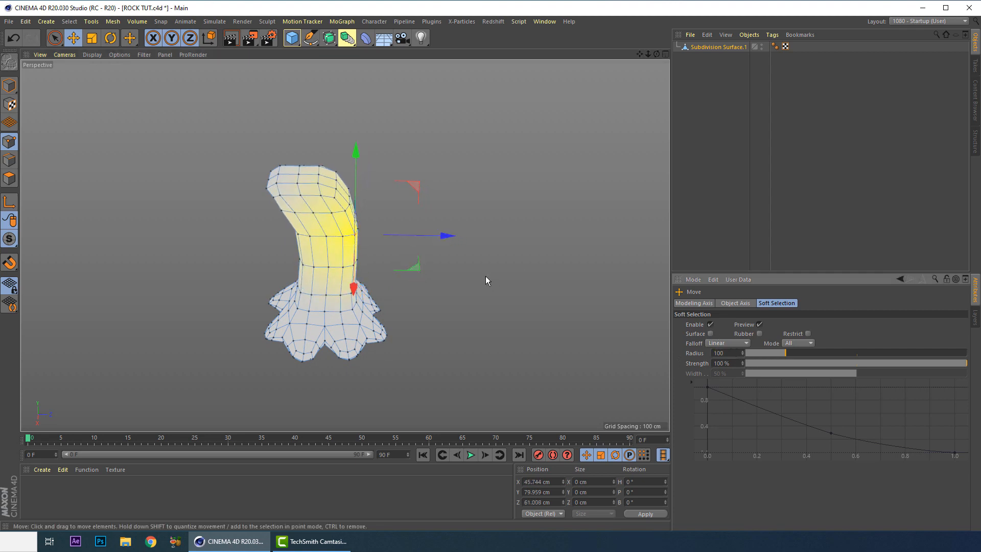
pyautogui.press('Return')
pyautogui.keyDown('alt'); pyautogui.moveTo(413, 249); pyautogui.dragTo(372, 298); pyautogui.keyUp('alt')
pyautogui.keyDown('alt'); pyautogui.moveTo(348, 252); pyautogui.dragTo(415, 183); pyautogui.keyUp('alt')
pyautogui.keyDown('alt'); pyautogui.moveTo(299, 179); pyautogui.dragTo(481, 251); pyautogui.keyUp('alt')
pyautogui.click(434, 238)
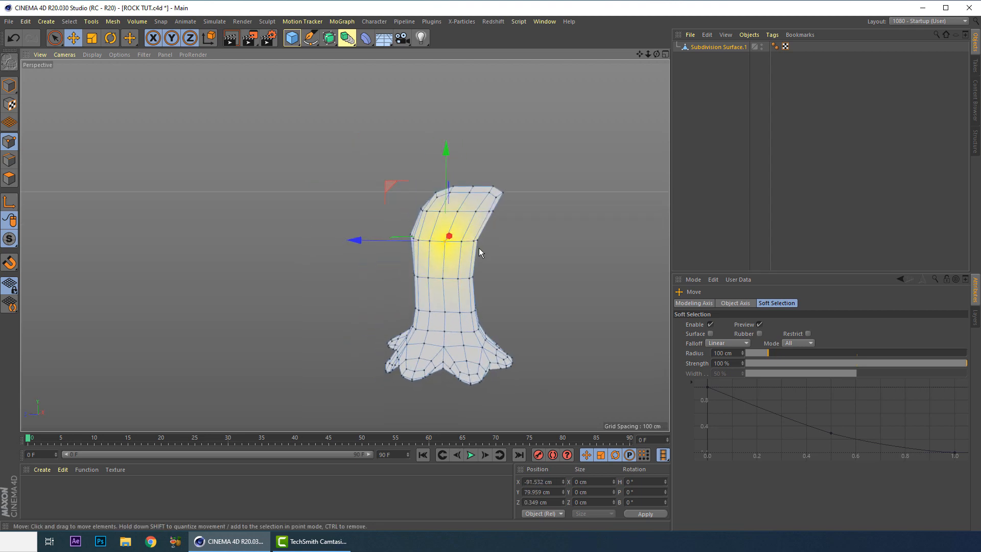
# - Pull mid-height points on the trunk's sides outward with the soft selection to make the silhouette irregular
pyautogui.click(415, 276)
pyautogui.moveTo(356, 217); pyautogui.dragTo(506, 272)
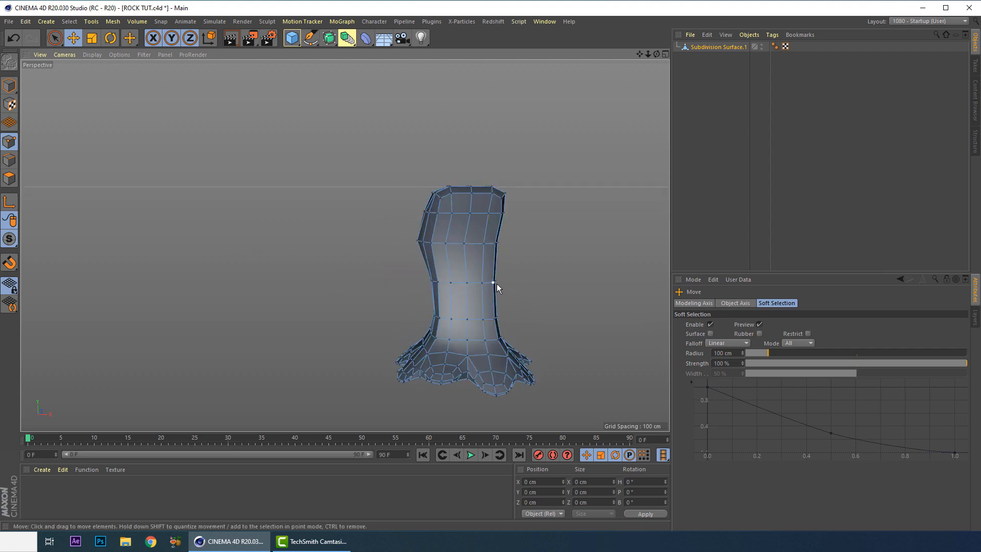
pyautogui.click(495, 282)
pyautogui.moveTo(554, 285); pyautogui.dragTo(501, 289)
# - Set the soft selection radius to 150 cm and pull the side point just above the roots outward along X
pyautogui.click(506, 335)
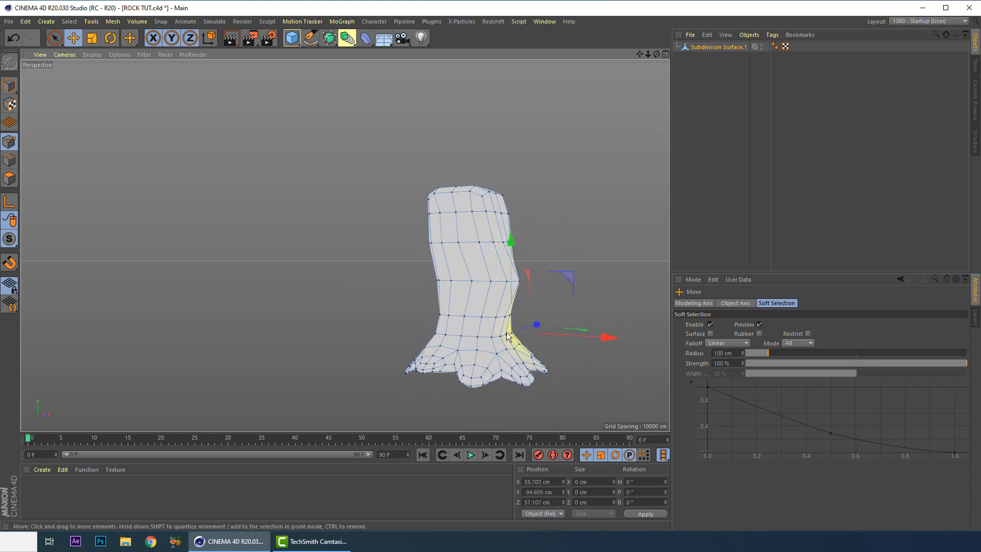
pyautogui.keyDown('alt'); pyautogui.moveTo(467, 276); pyautogui.dragTo(272, 236, button='middle'); pyautogui.keyUp('alt')
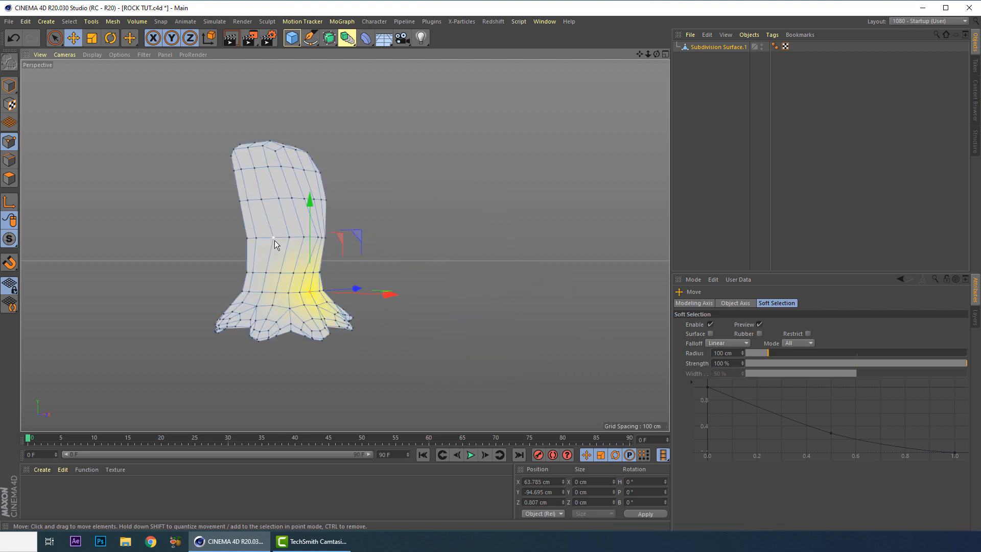
pyautogui.keyDown('alt'); pyautogui.moveTo(252, 236); pyautogui.dragTo(327, 249); pyautogui.keyUp('alt')
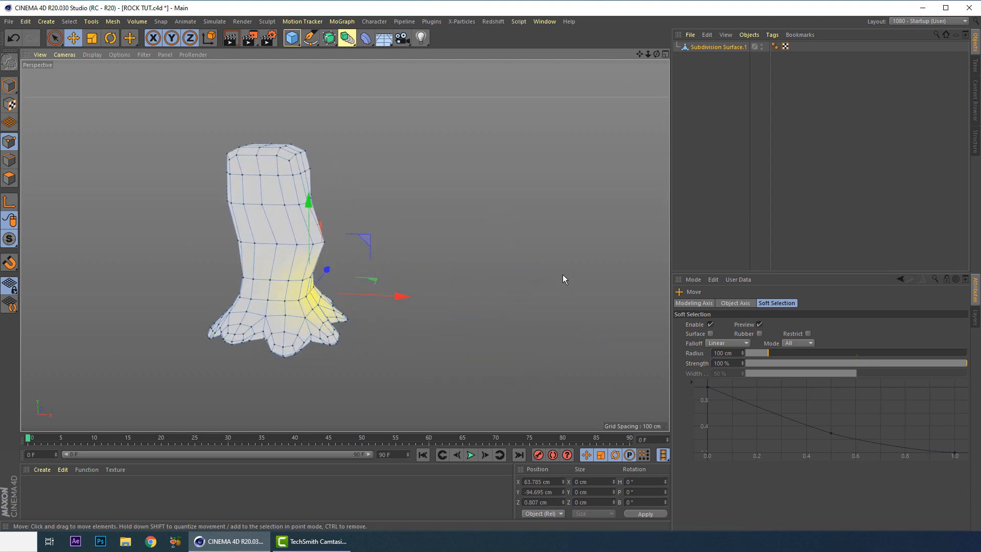
pyautogui.click(729, 353)
pyautogui.write('150')
pyautogui.press('Return')
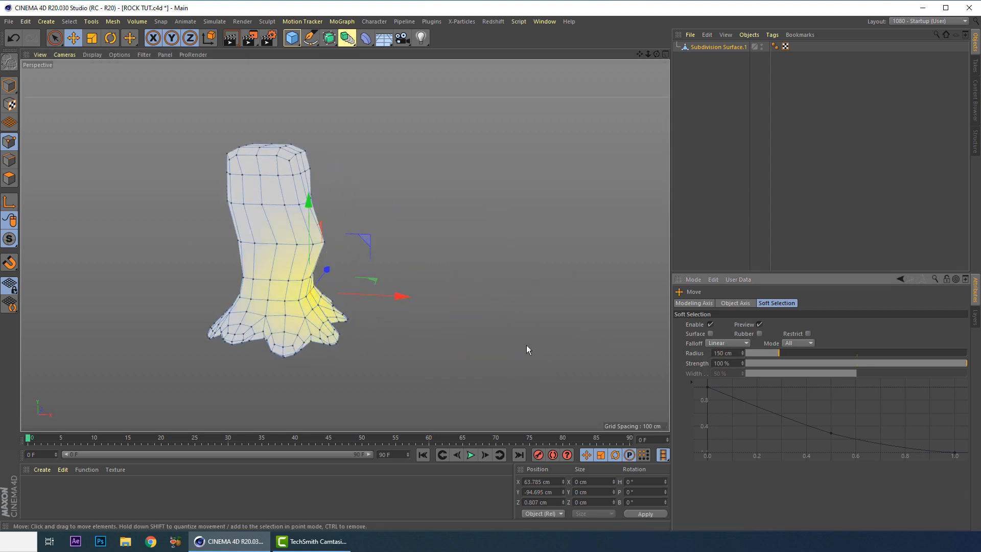
pyautogui.moveTo(366, 295); pyautogui.dragTo(395, 294)
# - Pull the opposite point above the roots outward to about X -145 cm and shift the central mid-height point to about X 2 cm
pyautogui.keyDown('alt'); pyautogui.moveTo(318, 265); pyautogui.dragTo(361, 290); pyautogui.keyUp('alt')
pyautogui.keyDown('alt'); pyautogui.moveTo(296, 309); pyautogui.dragTo(473, 294); pyautogui.keyUp('alt')
pyautogui.click(430, 301)
pyautogui.keyDown('alt'); pyautogui.moveTo(473, 293); pyautogui.dragTo(292, 258, button='middle'); pyautogui.keyUp('alt')
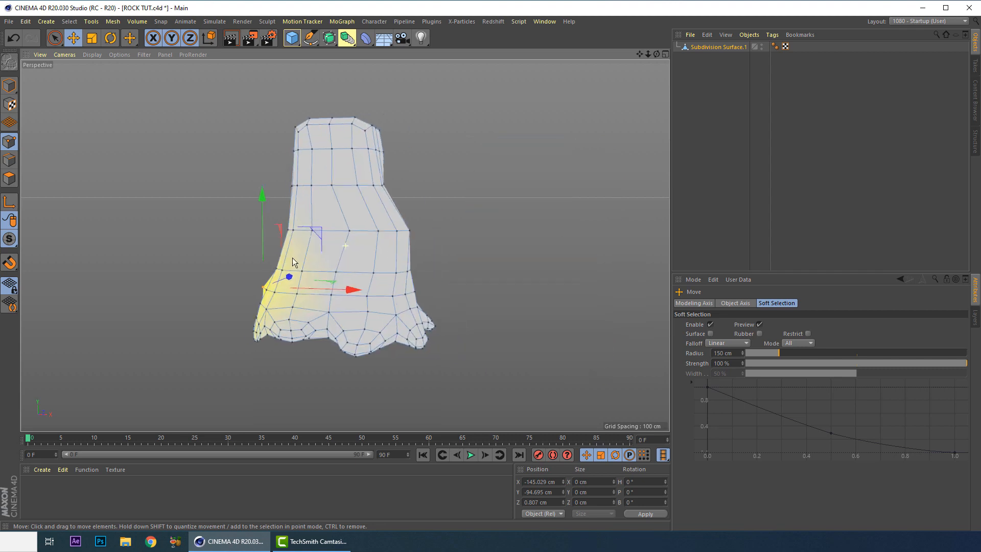
pyautogui.click(347, 233)
pyautogui.moveTo(413, 234)
pyautogui.mouseDown()
pyautogui.moveTo(248, 229)
pyautogui.moveTo(216, 238)
pyautogui.moveTo(409, 241)
pyautogui.mouseUp()
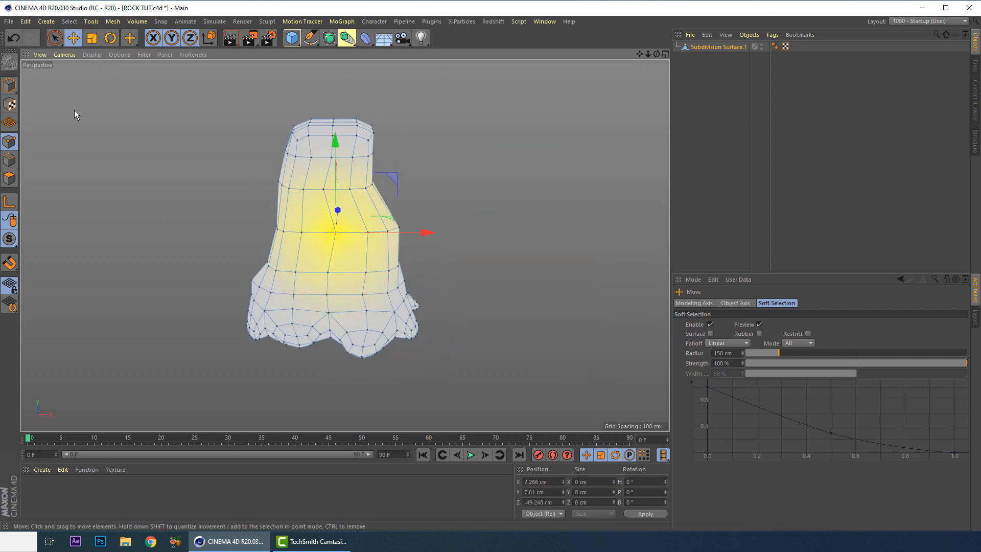
# - Return to model mode and save the project with the reshaped trunk
pyautogui.click(9, 85)
pyautogui.keyDown('alt'); pyautogui.moveTo(58, 106); pyautogui.dragTo(482, 165); pyautogui.keyUp('alt')
pyautogui.hotkey('ctrl', 's')
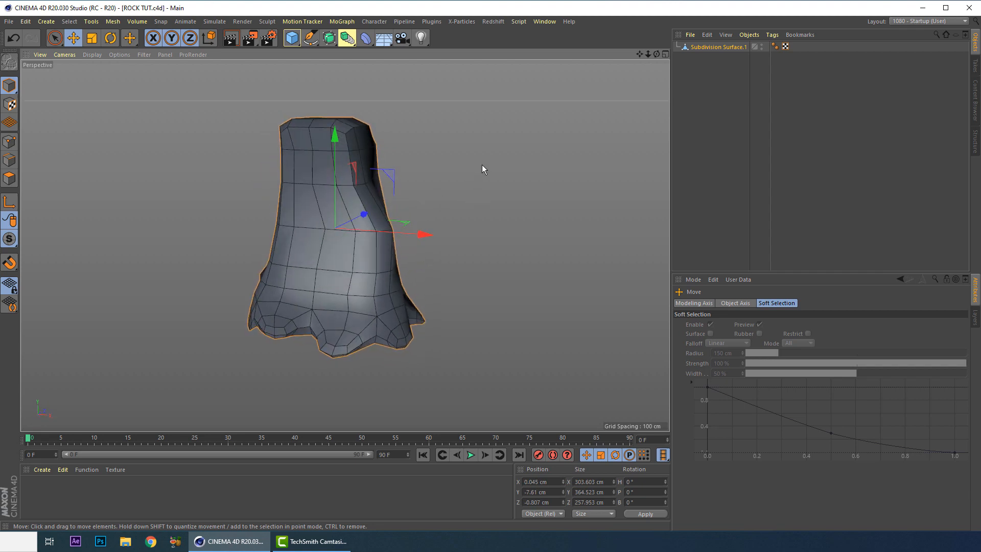
pyautogui.keyDown('alt'); pyautogui.moveTo(312, 210); pyautogui.dragTo(404, 204); pyautogui.keyUp('alt')
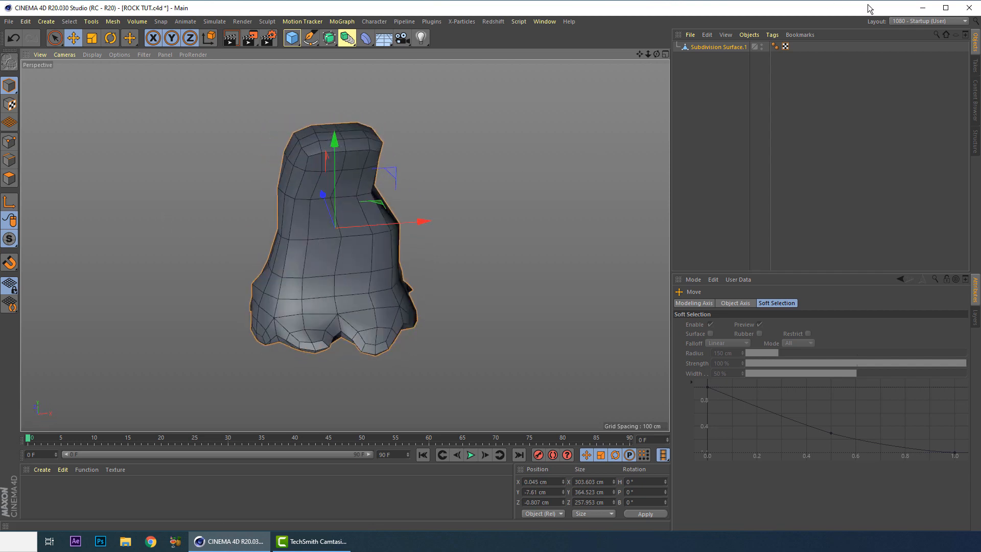
# - Switch to the 1080 - Sculpt layout and view the trunk from another side
pyautogui.click(919, 23)
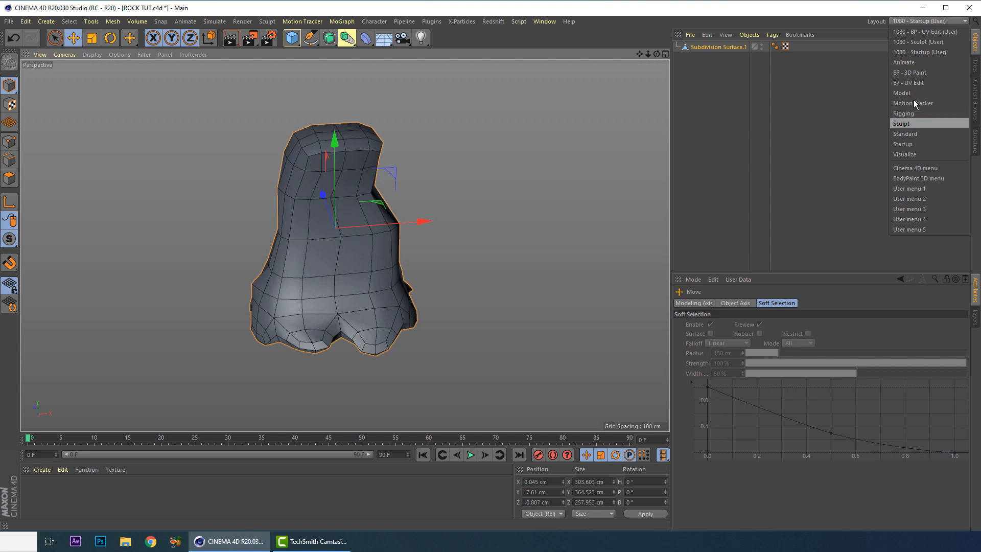
pyautogui.click(927, 42)
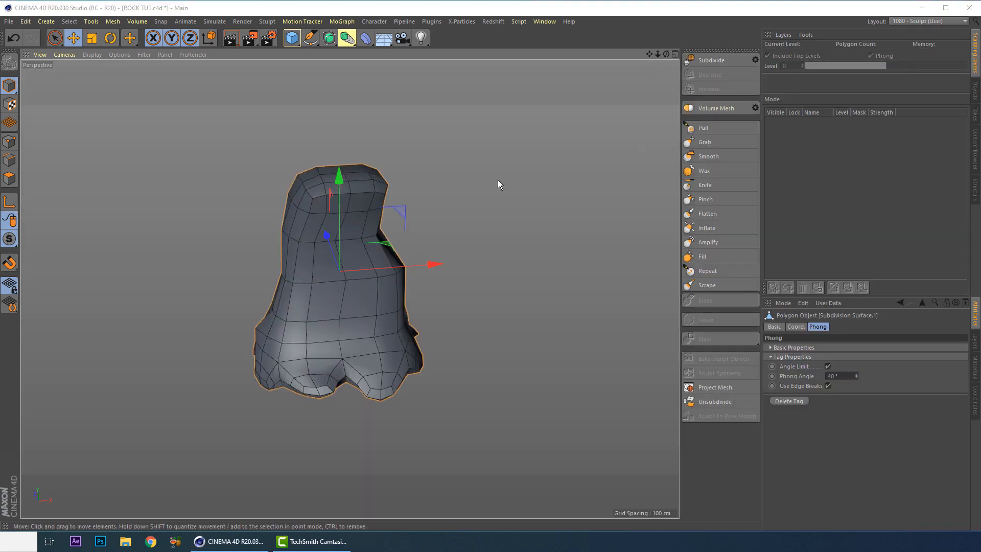
pyautogui.keyDown('alt'); pyautogui.moveTo(385, 255); pyautogui.dragTo(344, 247); pyautogui.keyUp('alt')
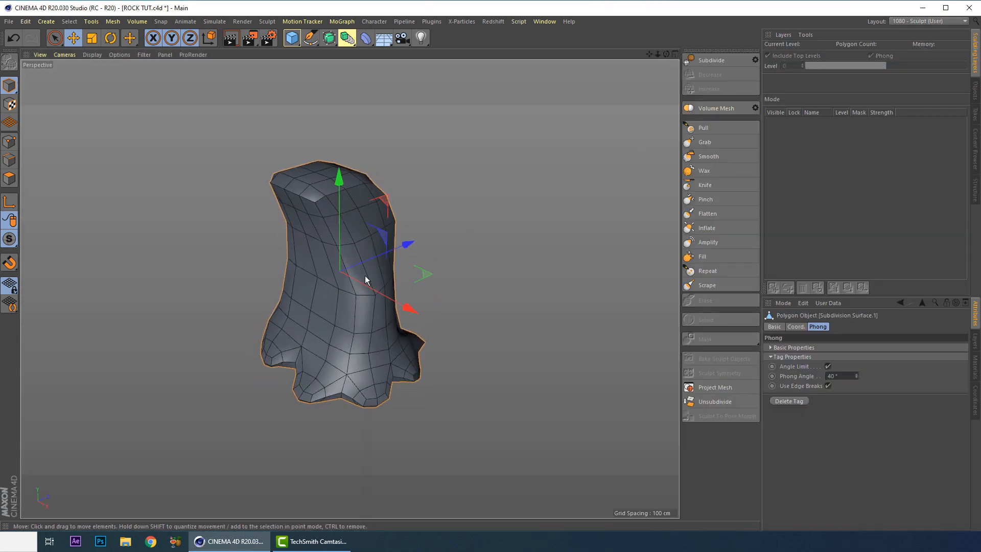
# - Switch to the 1080 - BP - UV Edit layout and activate edge mode on the trunk
pyautogui.click(928, 22)
pyautogui.click(923, 31)
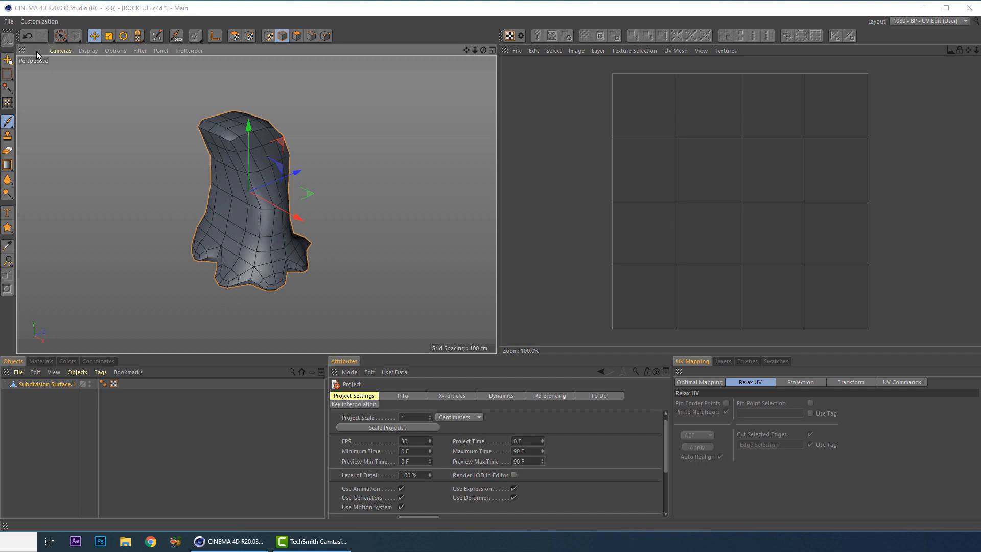
pyautogui.scroll(3, 202, 161)
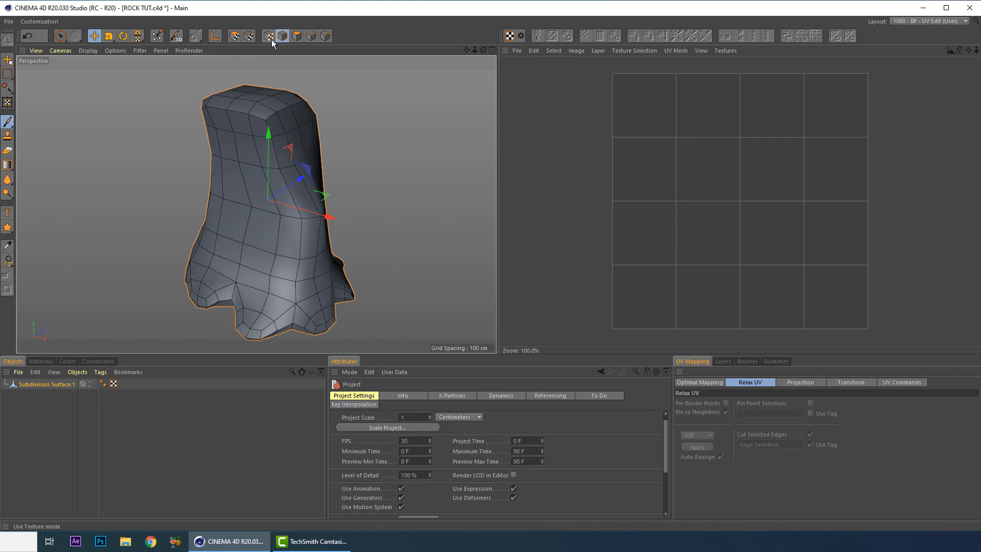
pyautogui.click(311, 35)
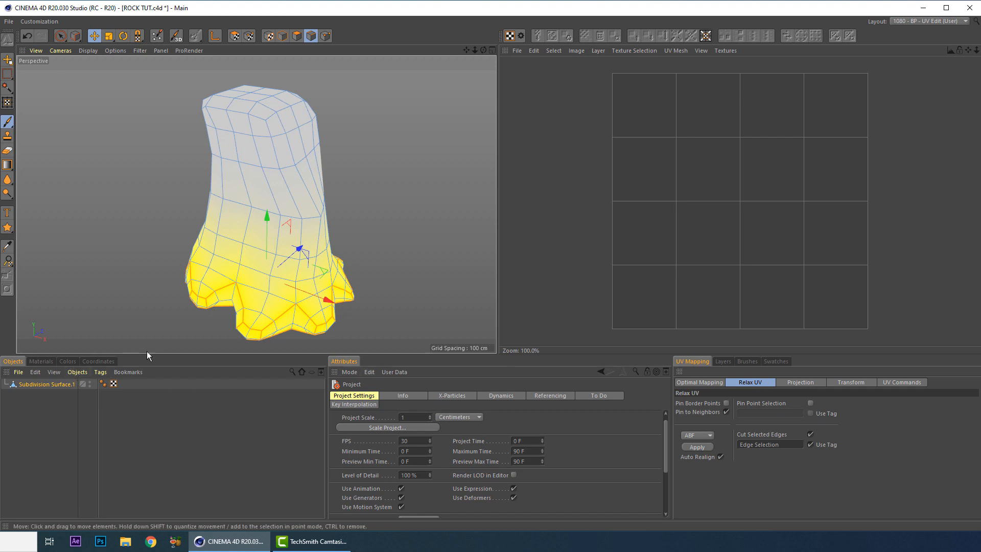
# - Return to the 1080 - Startup layout, then disable soft selection and clear the edge selection around the roots
pyautogui.click(899, 21)
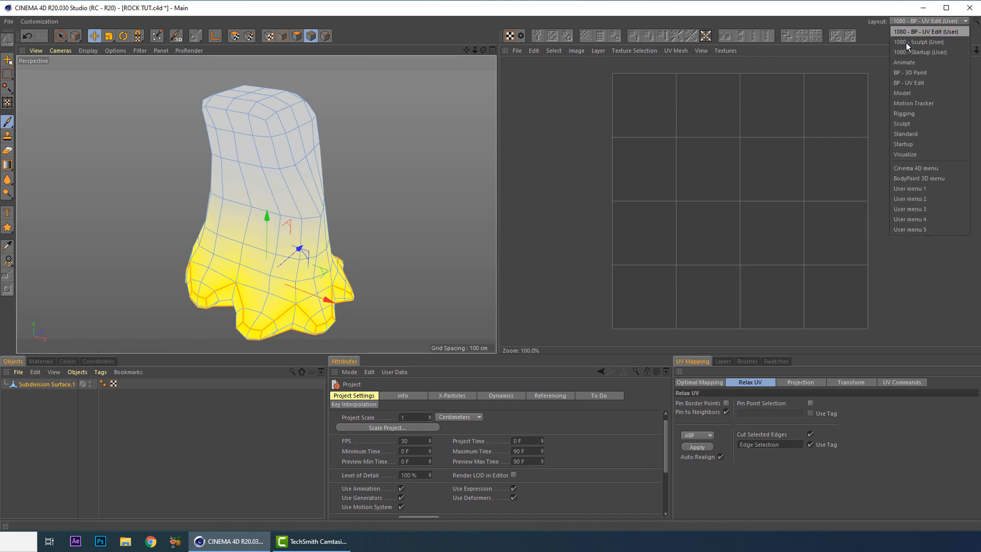
pyautogui.click(912, 55)
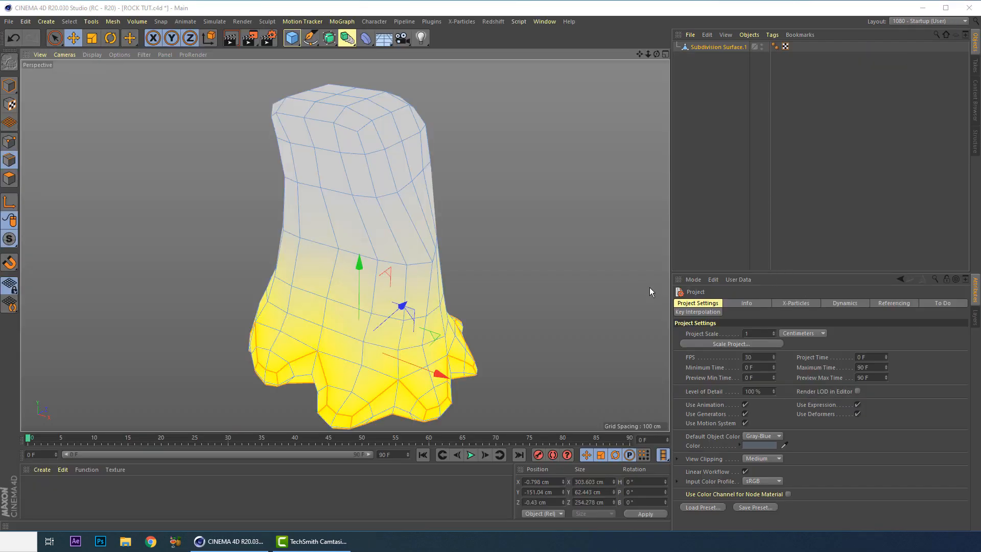
pyautogui.click(73, 37)
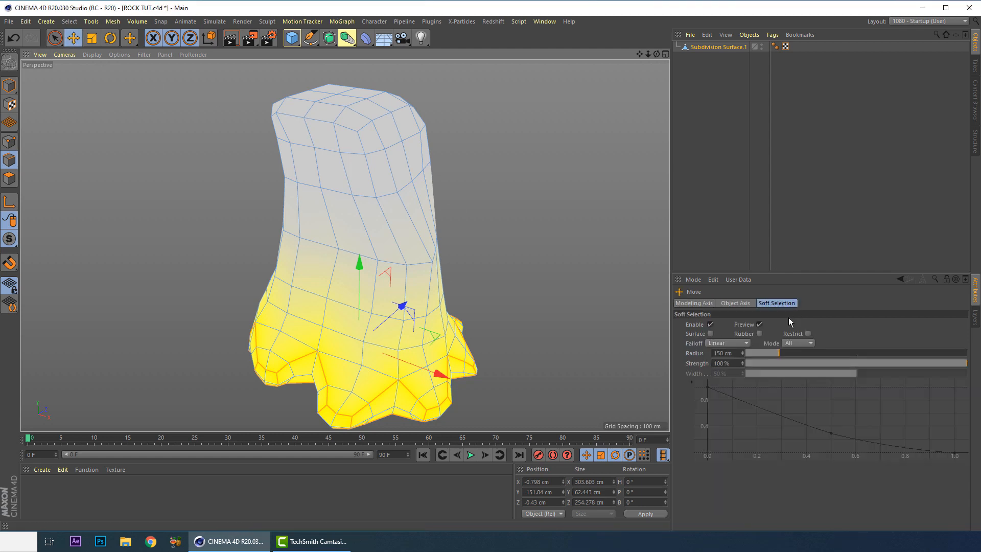
pyautogui.click(710, 325)
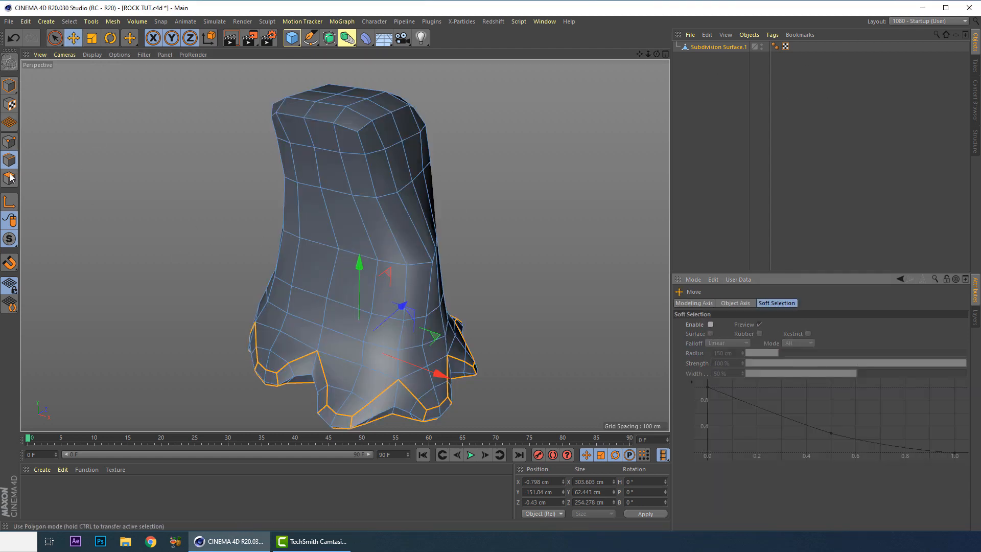
pyautogui.click(247, 248)
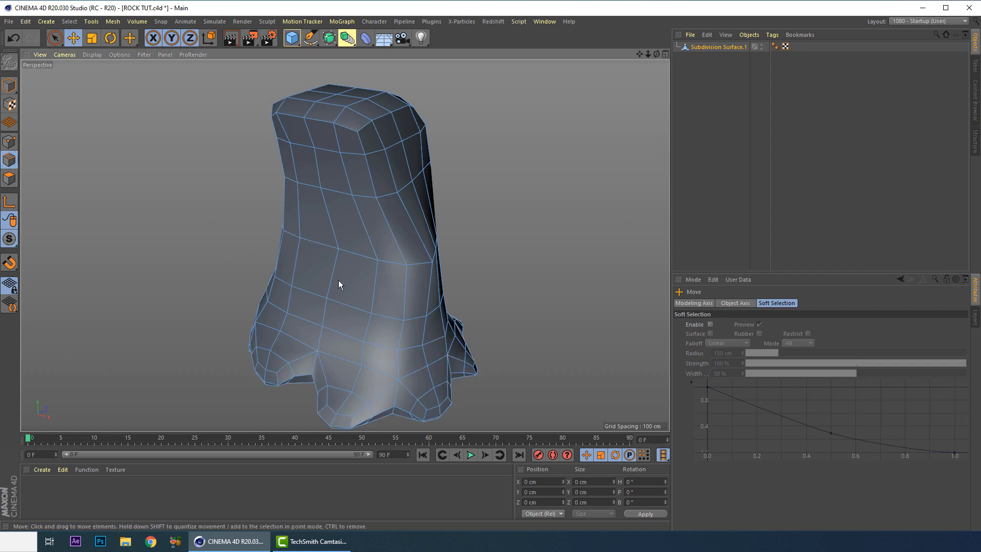
# - Select the bottom rim edges around one root lobe on the trunk's underside
pyautogui.keyDown('alt'); pyautogui.moveTo(339, 285); pyautogui.dragTo(339, 178); pyautogui.keyUp('alt')
pyautogui.click(319, 149)
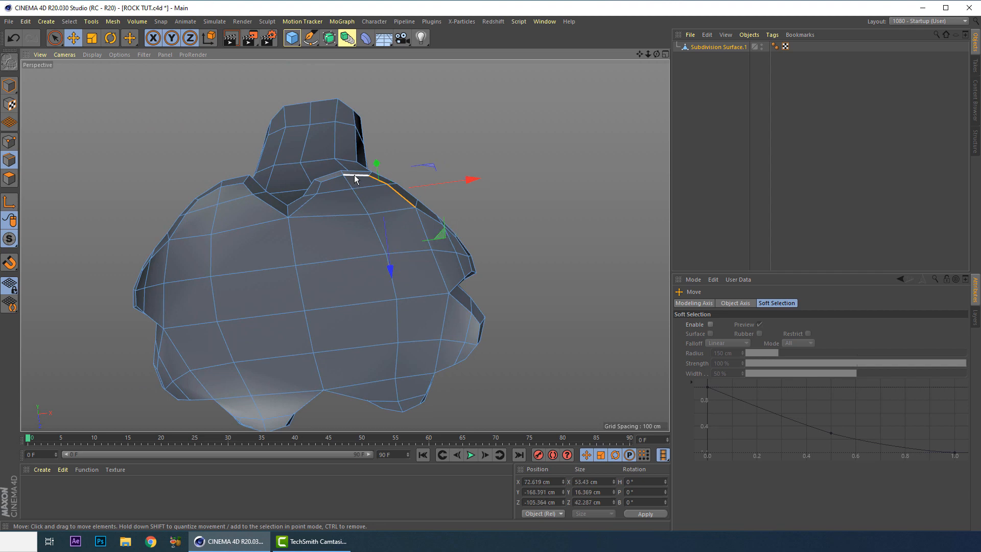
pyautogui.keyDown('shift'); pyautogui.click(308, 200); pyautogui.keyUp('shift')
pyautogui.keyDown('shift'); pyautogui.click(320, 187); pyautogui.keyUp('shift')
pyautogui.keyDown('shift'); pyautogui.click(329, 179); pyautogui.keyUp('shift')
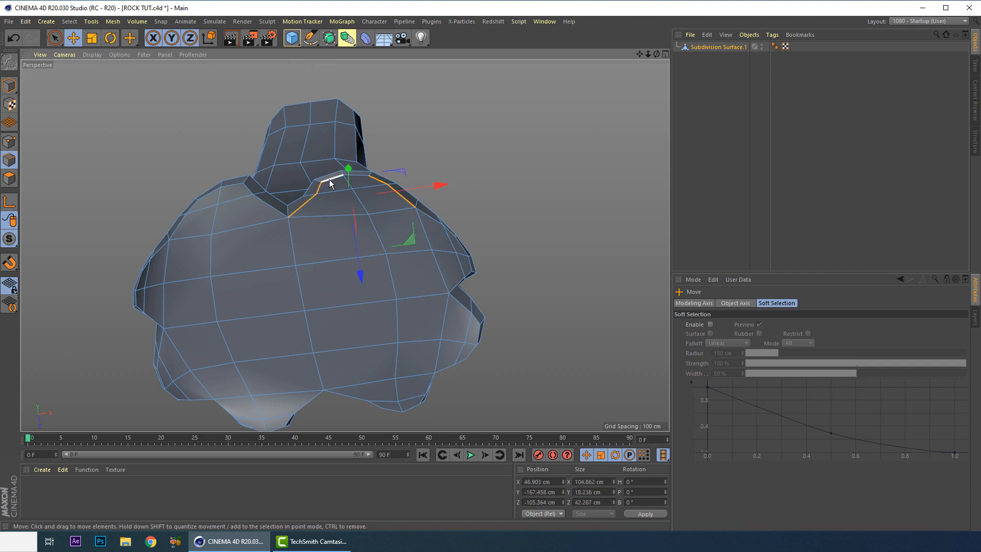
pyautogui.keyDown('shift'); pyautogui.click(351, 177); pyautogui.keyUp('shift')
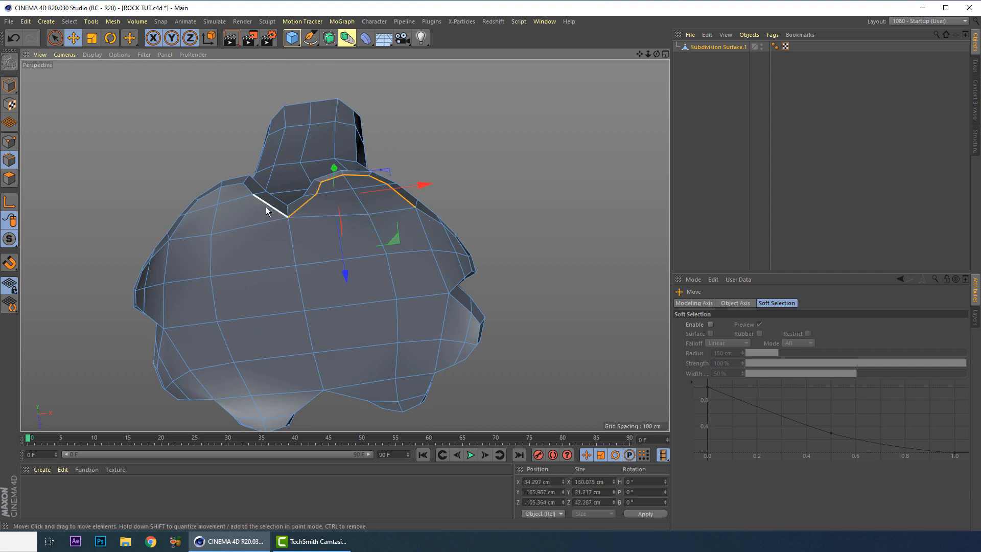
# - Extend the rim edge selection across the notch and around the adjacent root lobe
pyautogui.keyDown('alt'); pyautogui.moveTo(256, 170); pyautogui.dragTo(280, 143); pyautogui.keyUp('alt')
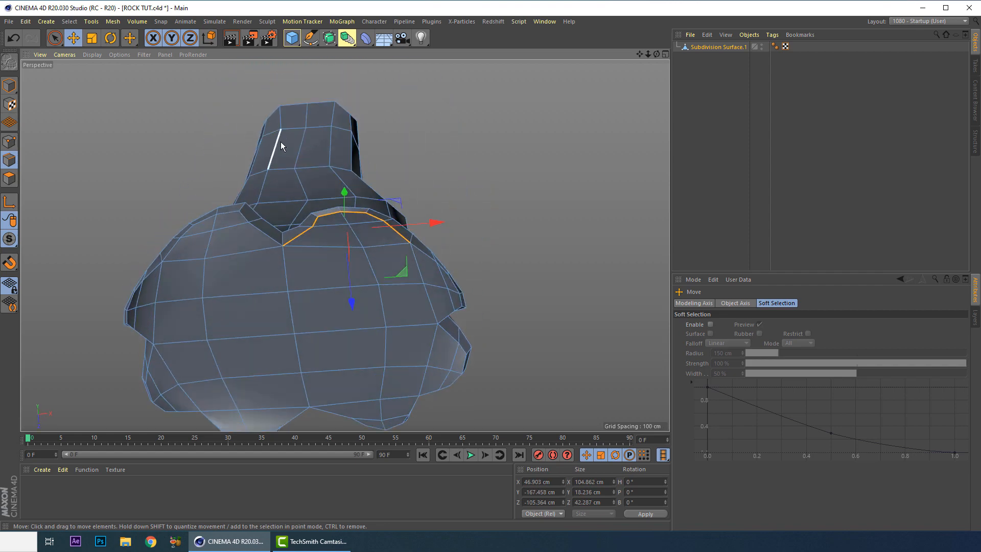
pyautogui.keyDown('shift'); pyautogui.click(274, 239); pyautogui.keyUp('shift')
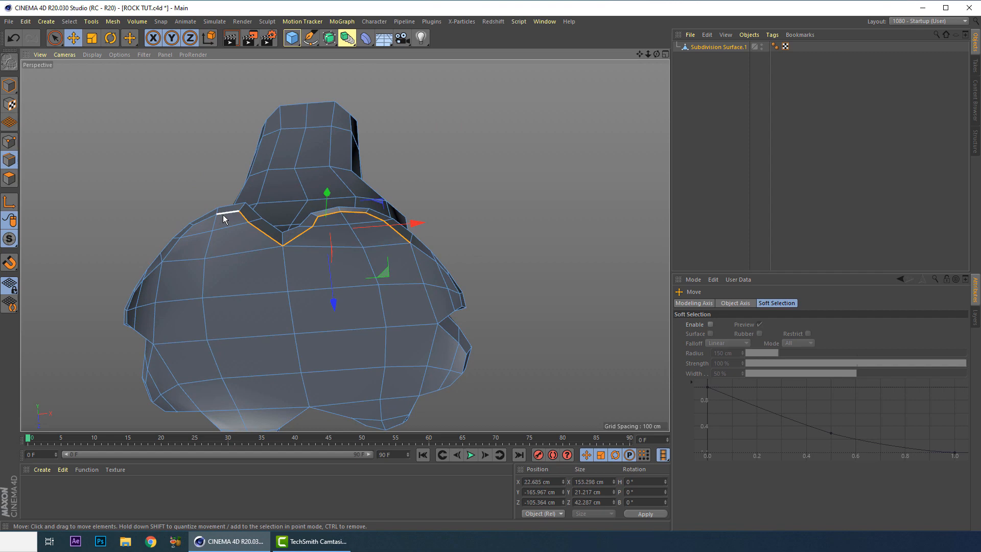
pyautogui.keyDown('shift'); pyautogui.click(225, 212); pyautogui.keyUp('shift')
pyautogui.keyDown('shift'); pyautogui.click(212, 219); pyautogui.keyUp('shift')
pyautogui.keyDown('shift'); pyautogui.click(189, 230); pyautogui.keyUp('shift')
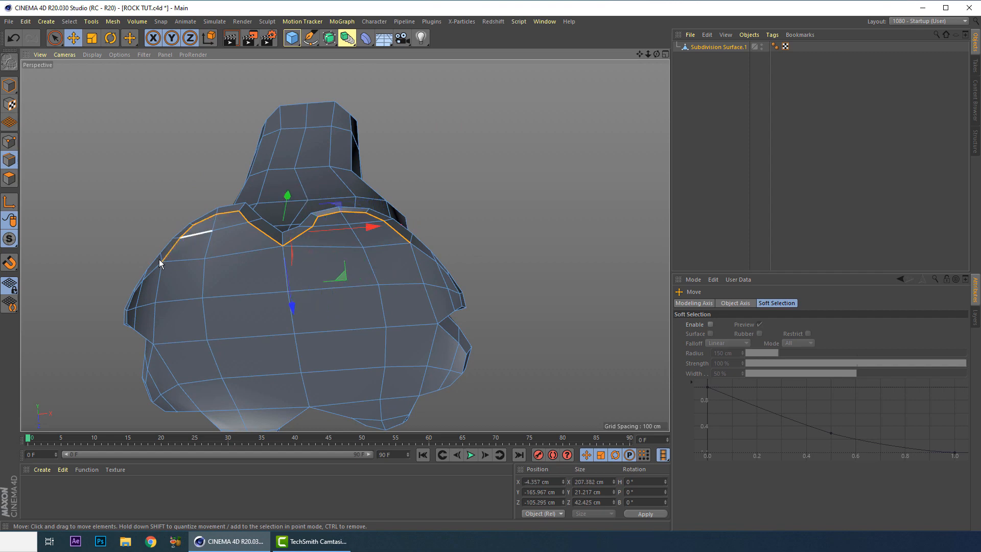
pyautogui.keyDown('shift'); pyautogui.click(152, 271); pyautogui.keyUp('shift')
# - Undo the stray edge pick and add the base rim edges leading along the next root
pyautogui.keyDown('alt'); pyautogui.moveTo(164, 237); pyautogui.dragTo(187, 201); pyautogui.keyUp('alt')
pyautogui.keyDown('shift'); pyautogui.click(204, 212); pyautogui.keyUp('shift')
pyautogui.hotkey('ctrl', 'z')
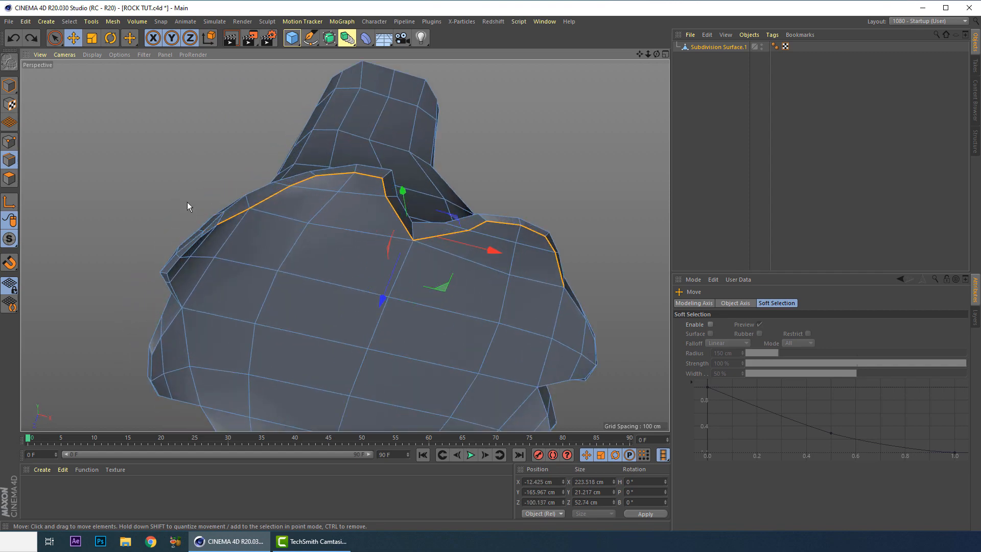
pyautogui.keyDown('shift'); pyautogui.click(210, 230); pyautogui.keyUp('shift')
pyautogui.keyDown('shift'); pyautogui.click(187, 250); pyautogui.keyUp('shift')
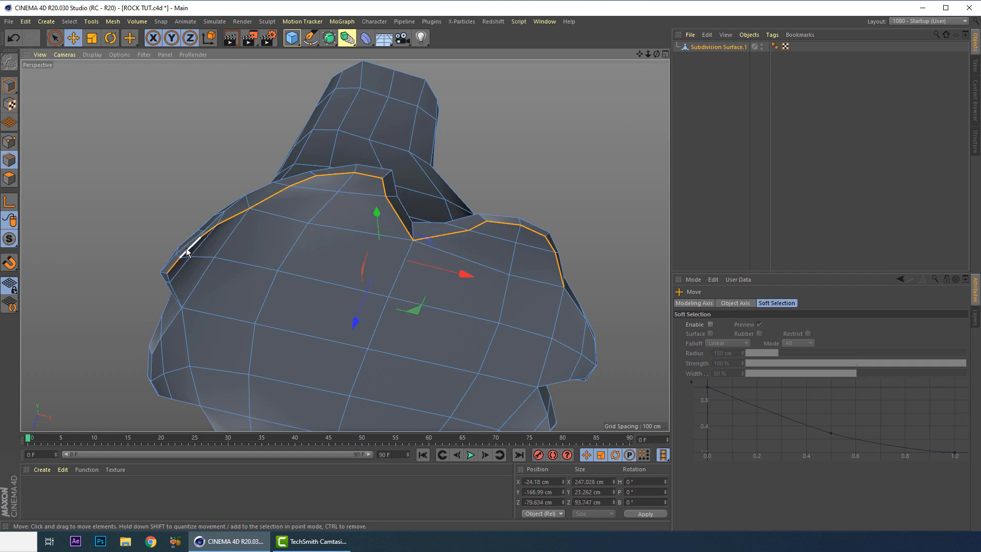
# - Continue the base rim edge selection through the side notch and around the following root to the overlapping area
pyautogui.keyDown('alt'); pyautogui.moveTo(197, 266); pyautogui.dragTo(165, 214); pyautogui.keyUp('alt')
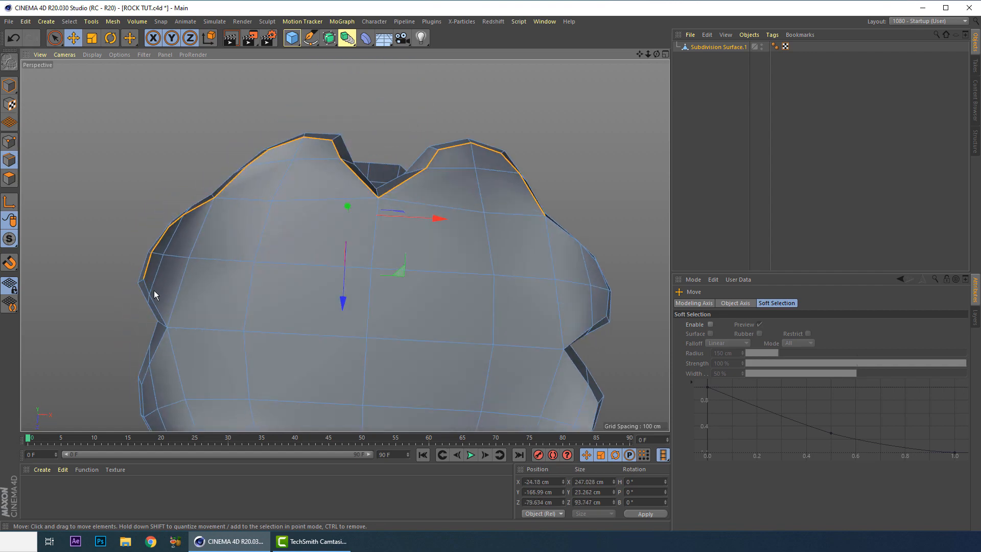
pyautogui.keyDown('shift'); pyautogui.click(147, 291); pyautogui.keyUp('shift')
pyautogui.keyDown('shift'); pyautogui.click(160, 346); pyautogui.keyUp('shift')
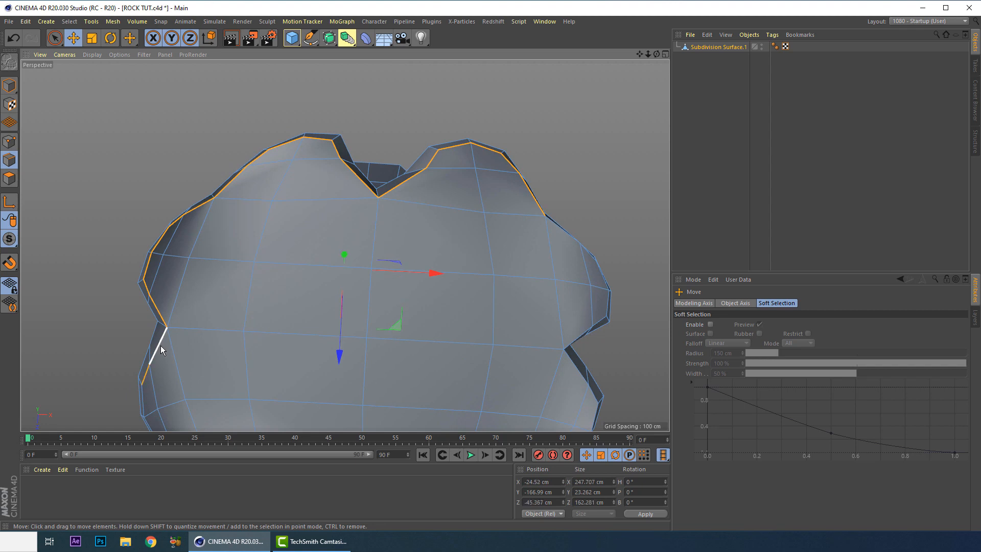
pyautogui.keyDown('alt'); pyautogui.moveTo(164, 245); pyautogui.dragTo(124, 300, button='middle'); pyautogui.keyUp('alt')
pyautogui.keyDown('shift'); pyautogui.click(118, 303); pyautogui.keyUp('shift')
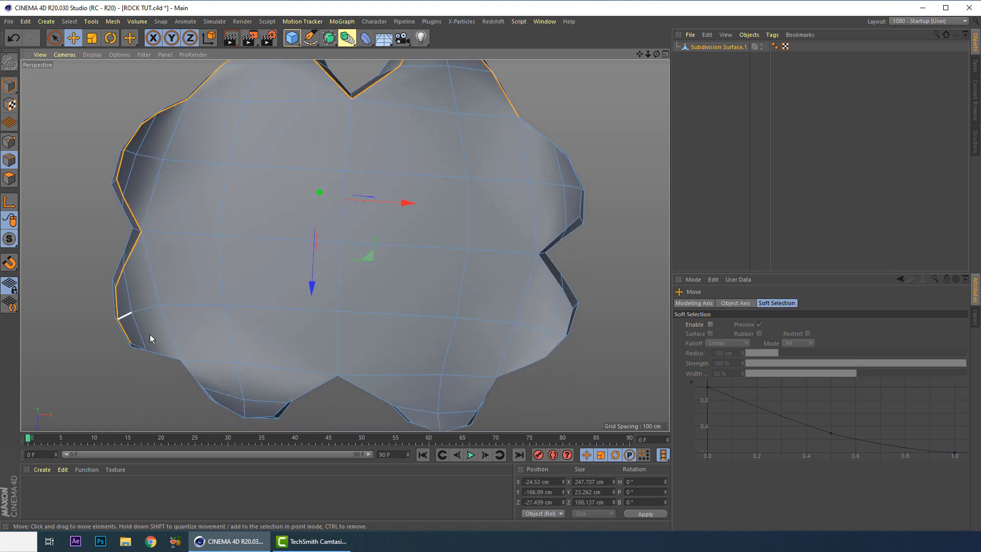
pyautogui.keyDown('shift'); pyautogui.click(137, 346); pyautogui.keyUp('shift')
pyautogui.keyDown('shift'); pyautogui.click(163, 354); pyautogui.keyUp('shift')
pyautogui.keyDown('alt'); pyautogui.moveTo(219, 333); pyautogui.dragTo(206, 278); pyautogui.keyUp('alt')
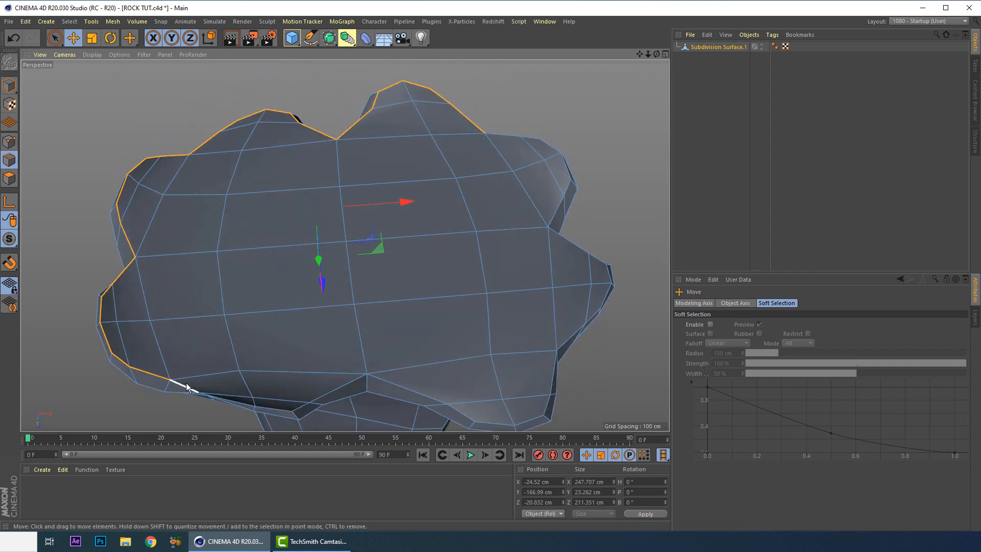
# - Switch to point mode and move two points at the overlapping root's tip upward along Y
pyautogui.keyDown('alt'); pyautogui.moveTo(201, 339); pyautogui.dragTo(222, 224); pyautogui.keyUp('alt')
pyautogui.click(9, 141)
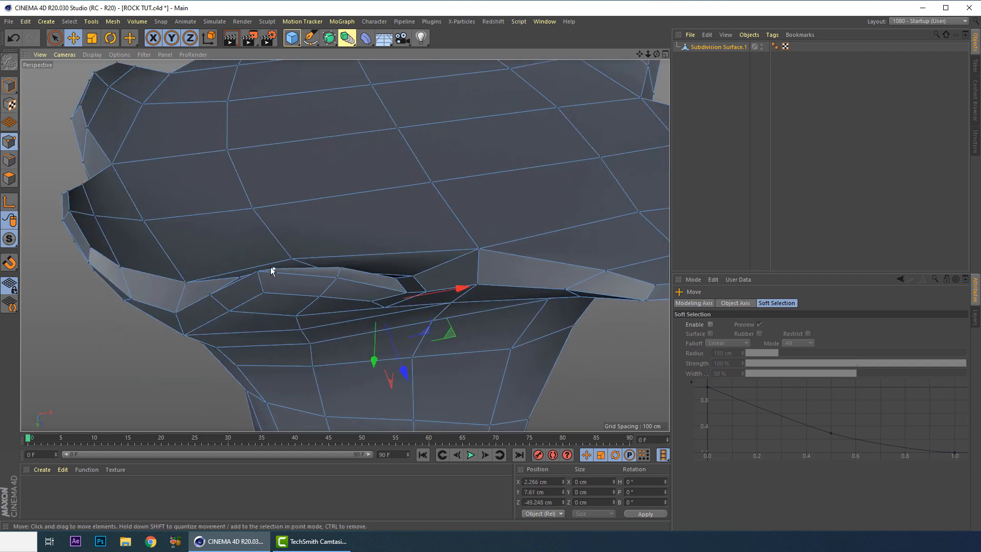
pyautogui.click(257, 270)
pyautogui.keyDown('alt'); pyautogui.moveTo(257, 271); pyautogui.dragTo(338, 180); pyautogui.keyUp('alt')
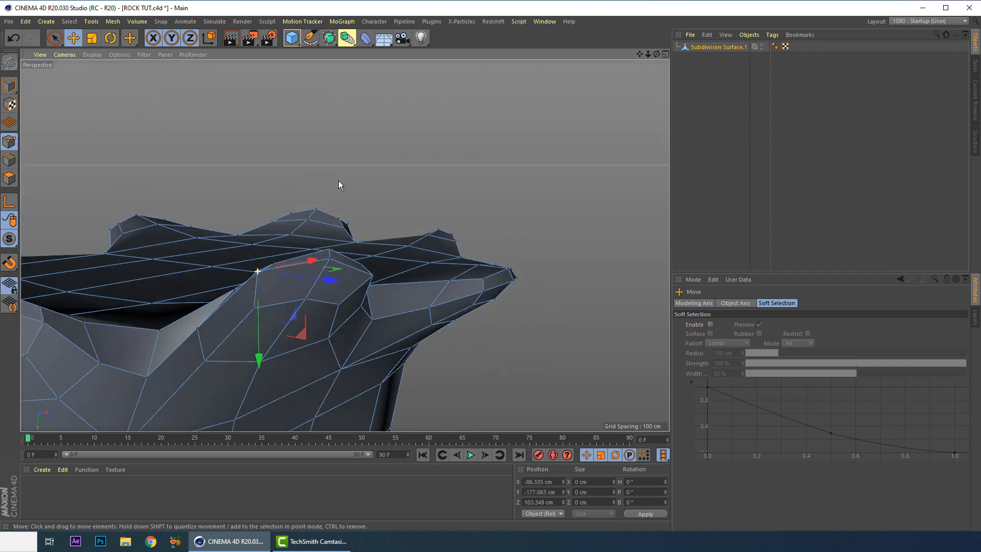
pyautogui.keyDown('shift'); pyautogui.click(255, 310); pyautogui.keyUp('shift')
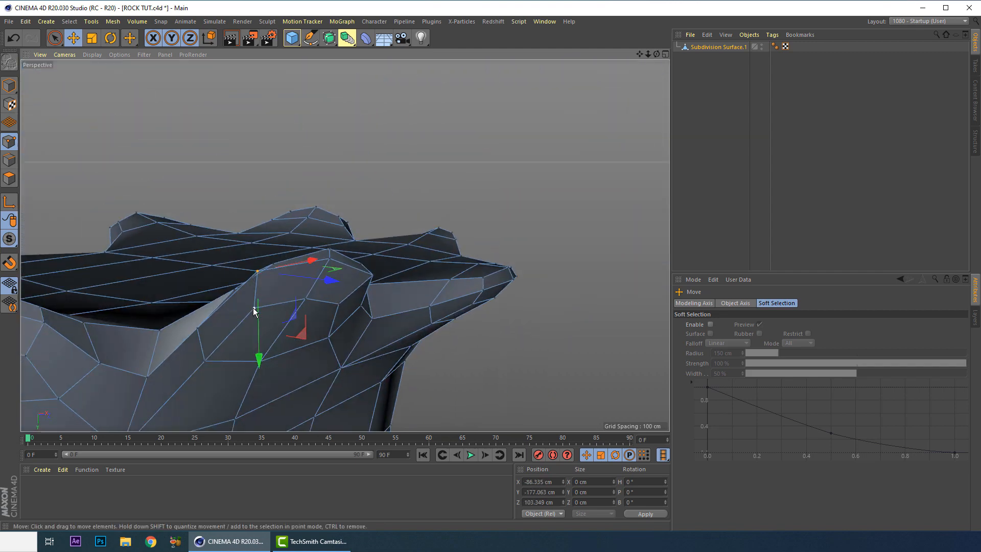
pyautogui.keyDown('alt'); pyautogui.moveTo(265, 311); pyautogui.dragTo(278, 265); pyautogui.keyUp('alt')
pyautogui.click(292, 234)
pyautogui.keyDown('shift'); pyautogui.click(270, 276); pyautogui.keyUp('shift')
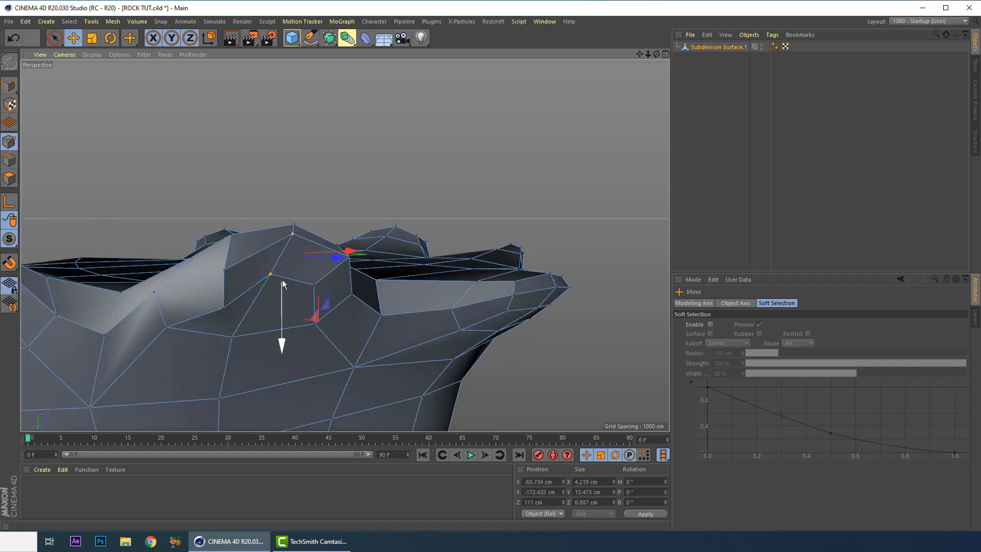
pyautogui.moveTo(281, 319); pyautogui.dragTo(278, 341)
# - Move two neighbouring points on the same root upward along Y, centring them at about Y -158 cm
pyautogui.keyDown('alt'); pyautogui.moveTo(366, 289); pyautogui.dragTo(321, 295); pyautogui.keyUp('alt')
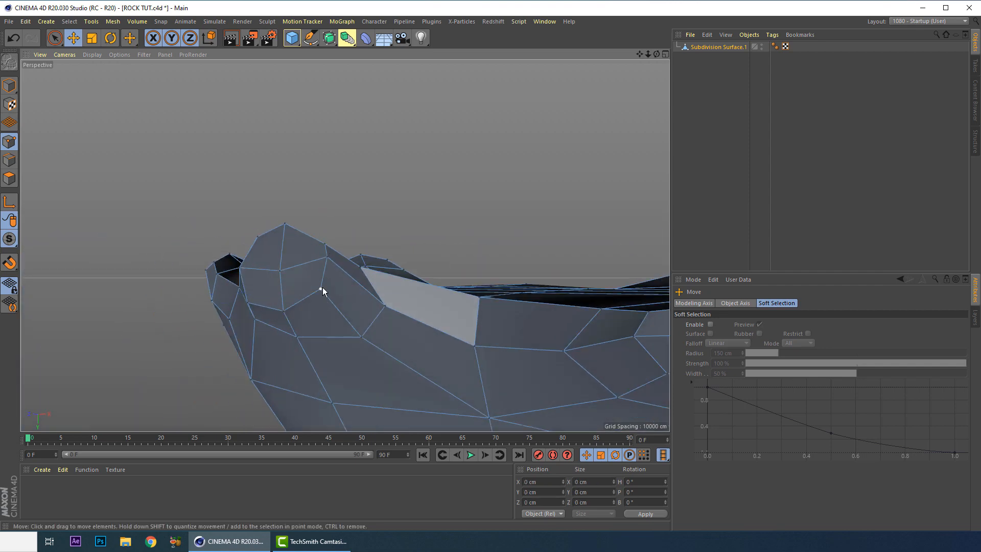
pyautogui.click(321, 289)
pyautogui.keyDown('shift'); pyautogui.click(325, 257); pyautogui.keyUp('shift')
pyautogui.moveTo(323, 320); pyautogui.dragTo(323, 260)
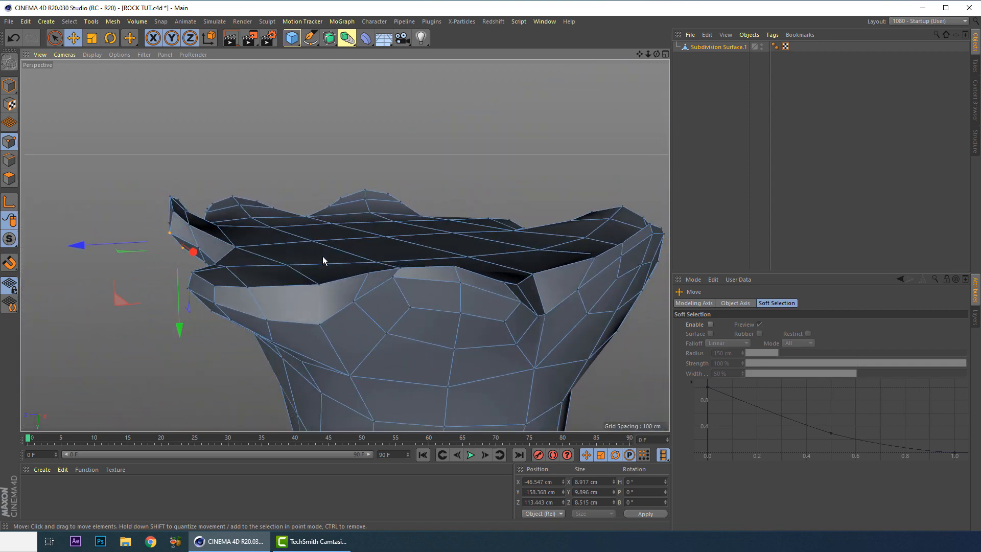
# - Move a bottom rim point on the neighbouring root along Y and select the point beside it
pyautogui.click(394, 277)
pyautogui.moveTo(393, 325); pyautogui.dragTo(410, 359)
pyautogui.click(411, 309)
pyautogui.keyDown('alt'); pyautogui.moveTo(526, 278); pyautogui.dragTo(398, 259, button='middle'); pyautogui.keyUp('alt')
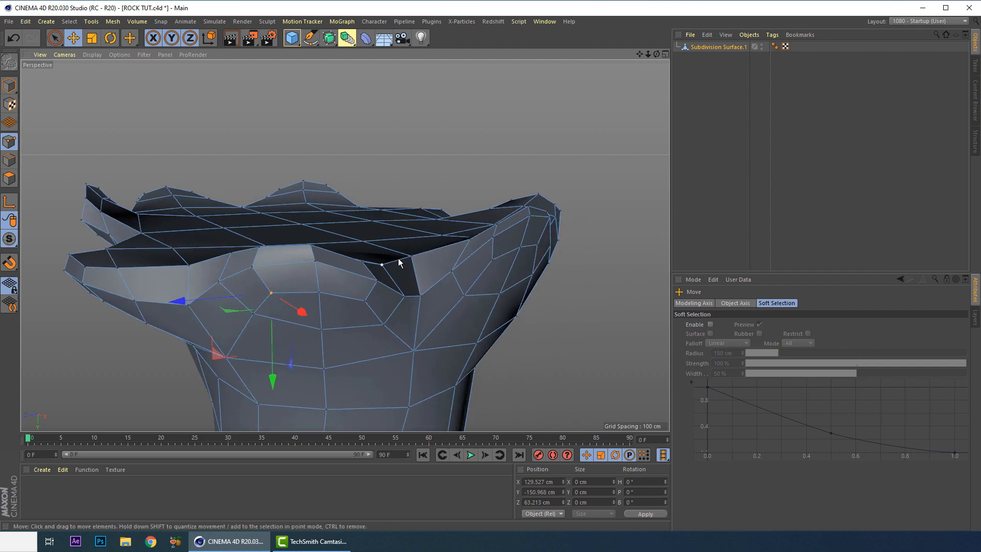
# - Select two points at the tip of the thin outer root and reposition them to widen its edge
pyautogui.keyDown('alt'); pyautogui.moveTo(398, 259); pyautogui.dragTo(379, 173); pyautogui.keyUp('alt')
pyautogui.click(383, 172)
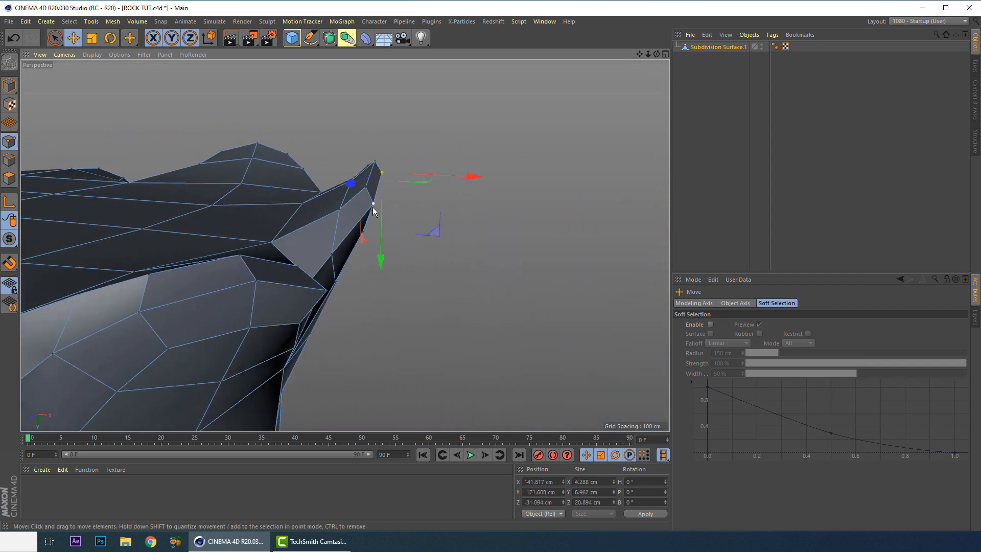
pyautogui.keyDown('shift'); pyautogui.click(372, 206); pyautogui.keyUp('shift')
pyautogui.moveTo(431, 244); pyautogui.dragTo(200, 228)
# - Shift the point beneath the root tip in the YZ plane to about Y -155, Z -51 cm, adjust its surroundings and return to edge mode
pyautogui.click(495, 185)
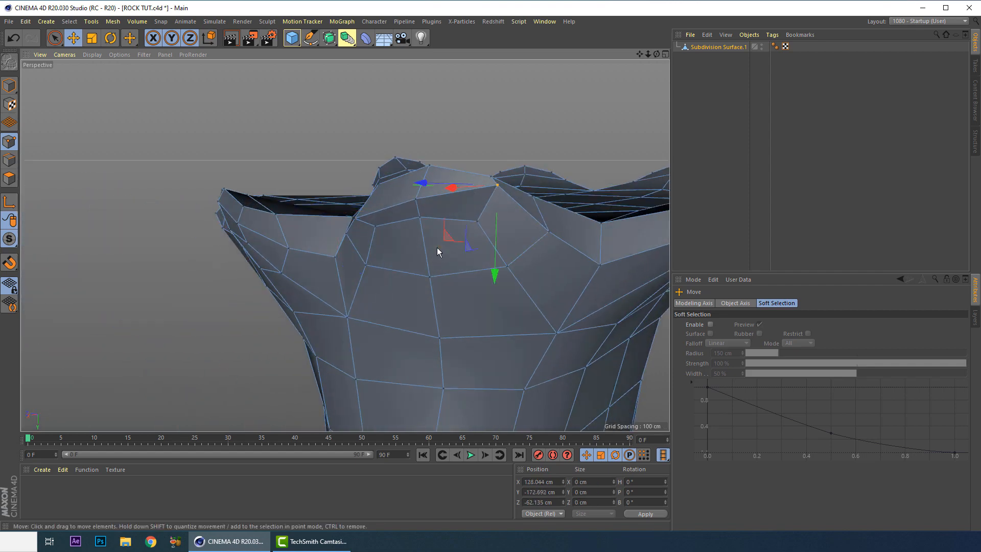
pyautogui.moveTo(436, 247); pyautogui.dragTo(473, 224)
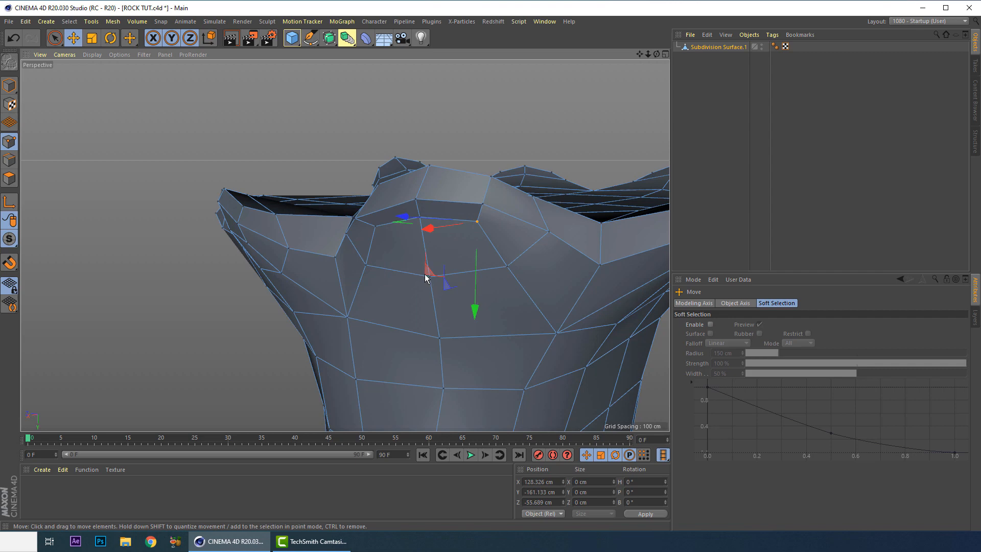
pyautogui.moveTo(425, 277); pyautogui.dragTo(414, 286)
pyautogui.keyDown('alt'); pyautogui.moveTo(448, 214); pyautogui.dragTo(474, 197); pyautogui.keyUp('alt')
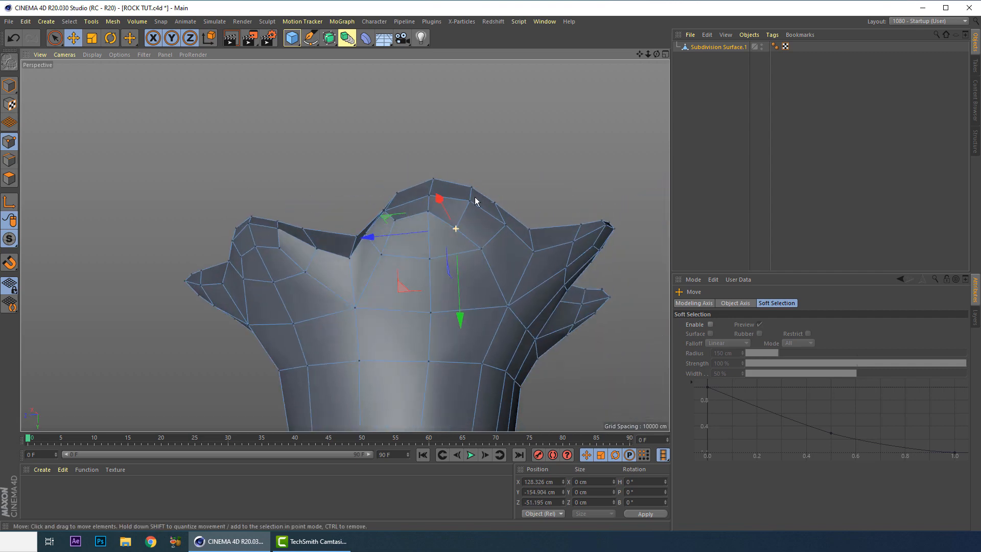
pyautogui.moveTo(410, 280); pyautogui.dragTo(415, 286)
pyautogui.keyDown('alt'); pyautogui.moveTo(534, 215); pyautogui.dragTo(298, 189); pyautogui.keyUp('alt')
pyautogui.click(9, 159)
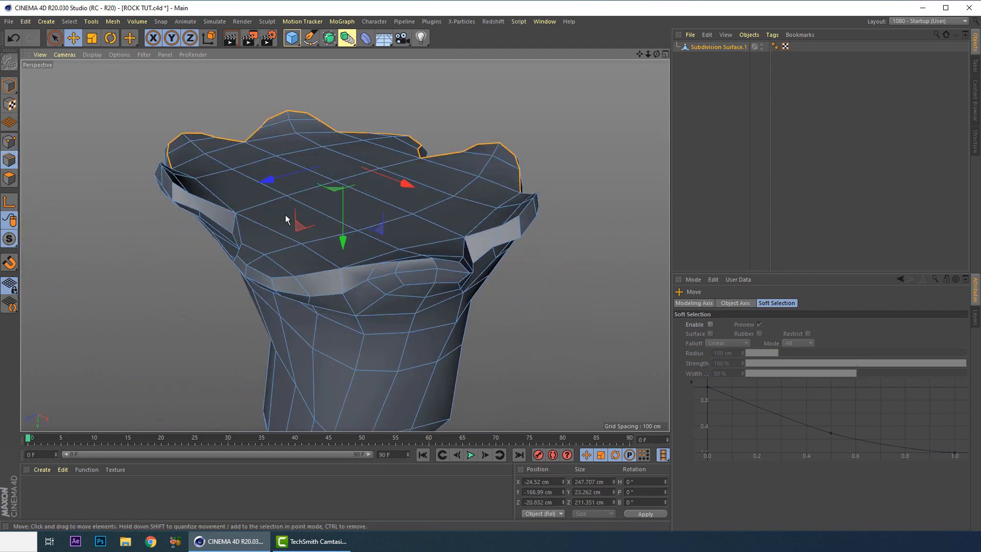
# - Extend the base rim edge selection along the next root's bottom edges, following the outer outline up to its tip
pyautogui.keyDown('alt'); pyautogui.moveTo(228, 183); pyautogui.dragTo(436, 193); pyautogui.keyUp('alt')
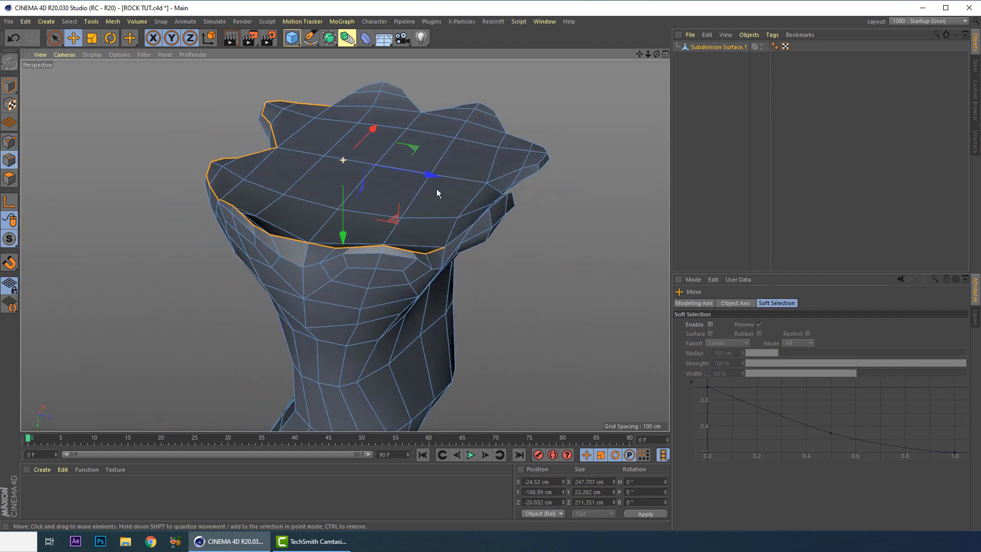
pyautogui.keyDown('shift'); pyautogui.click(465, 230); pyautogui.keyUp('shift')
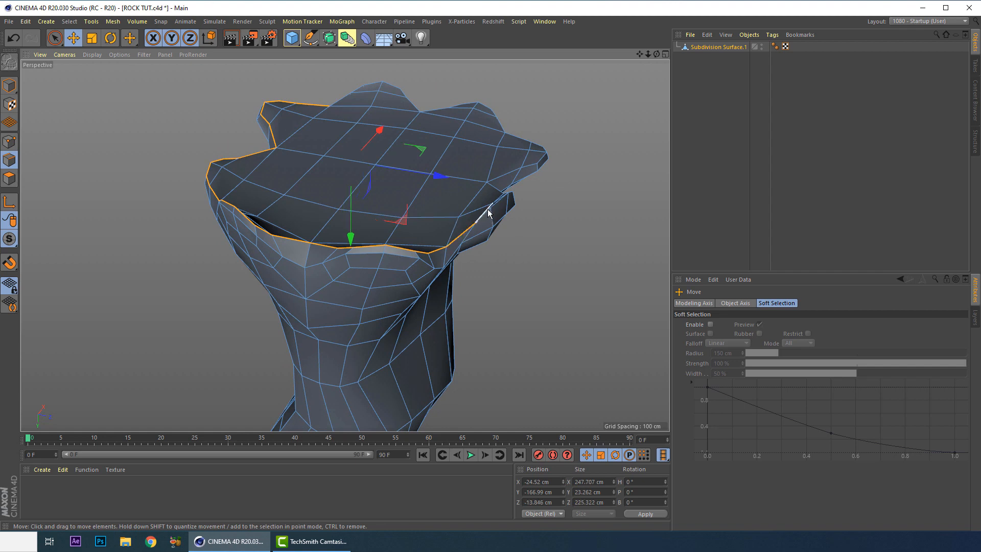
pyautogui.keyDown('alt'); pyautogui.moveTo(493, 189); pyautogui.dragTo(505, 168, button='right'); pyautogui.keyUp('alt')
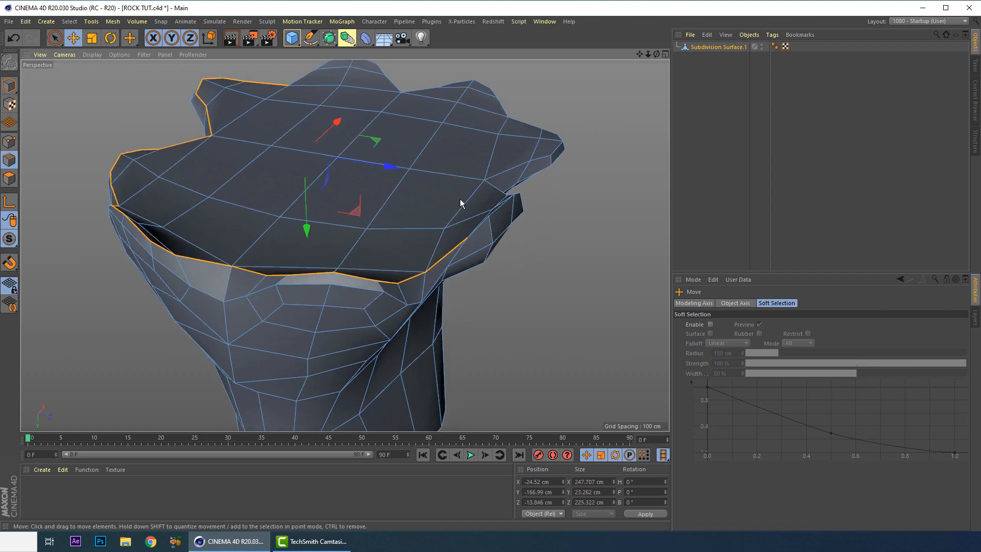
pyautogui.keyDown('alt'); pyautogui.moveTo(469, 199); pyautogui.dragTo(505, 215); pyautogui.keyUp('alt')
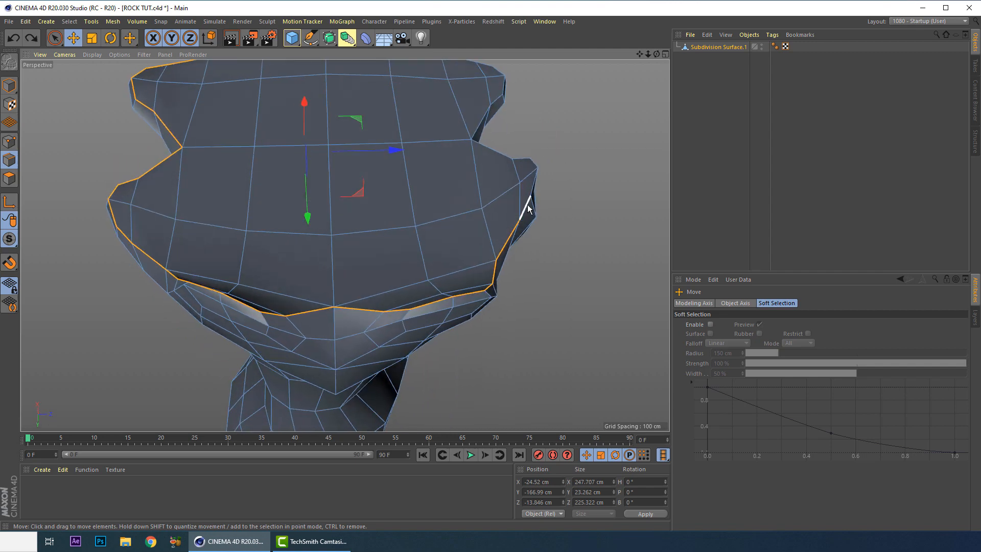
pyautogui.keyDown('shift'); pyautogui.click(526, 205); pyautogui.keyUp('shift')
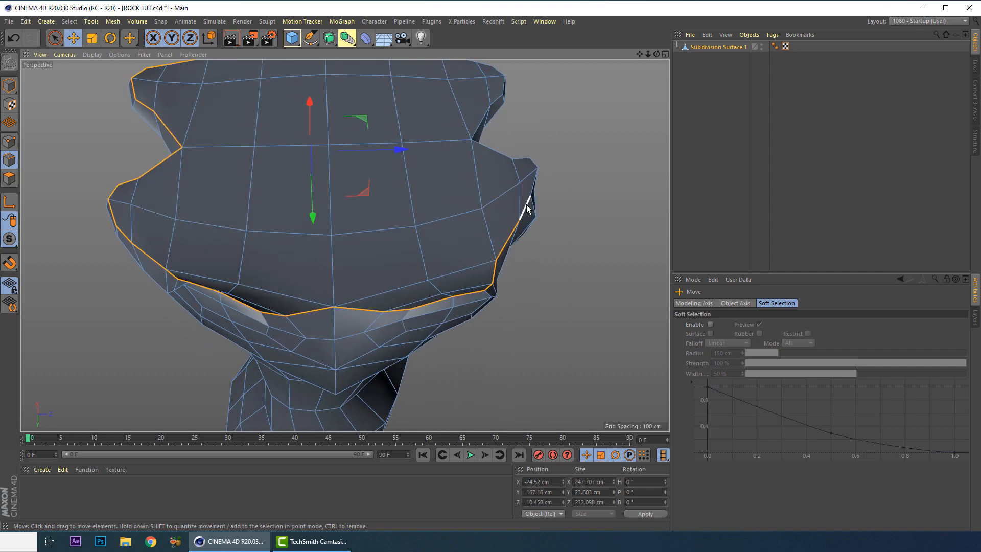
pyautogui.keyDown('shift'); pyautogui.click(535, 177); pyautogui.keyUp('shift')
# - Add the rim edges along the following roots to the selection, tracing the bottom outline through the notch between them
pyautogui.keyDown('alt'); pyautogui.moveTo(534, 178); pyautogui.dragTo(365, 162); pyautogui.keyUp('alt')
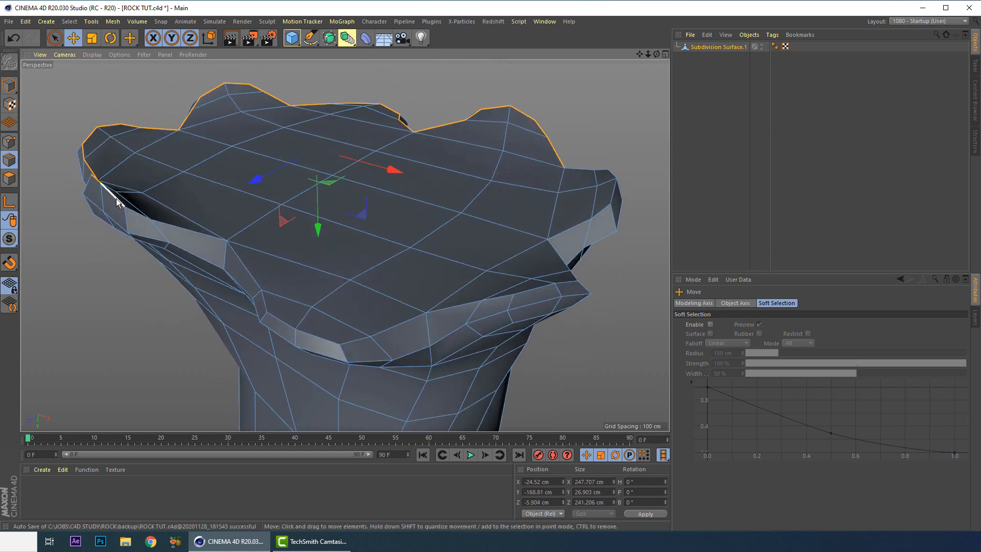
pyautogui.keyDown('shift'); pyautogui.click(136, 213); pyautogui.keyUp('shift')
pyautogui.keyDown('shift'); pyautogui.click(234, 253); pyautogui.keyUp('shift')
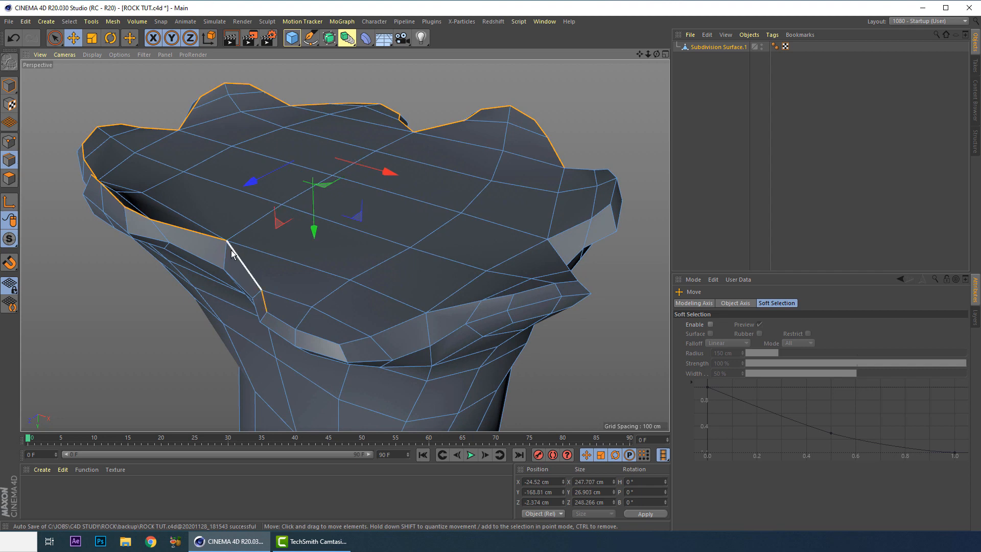
pyautogui.keyDown('shift'); pyautogui.click(287, 325); pyautogui.keyUp('shift')
pyautogui.keyDown('shift'); pyautogui.click(306, 333); pyautogui.keyUp('shift')
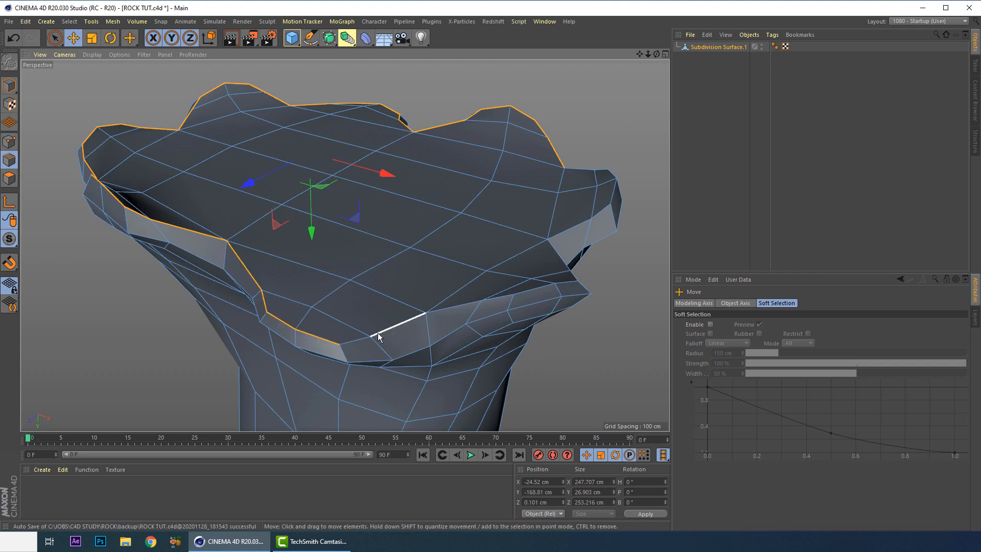
pyautogui.keyDown('shift'); pyautogui.click(381, 329); pyautogui.keyUp('shift')
pyautogui.keyDown('shift'); pyautogui.click(459, 305); pyautogui.keyUp('shift')
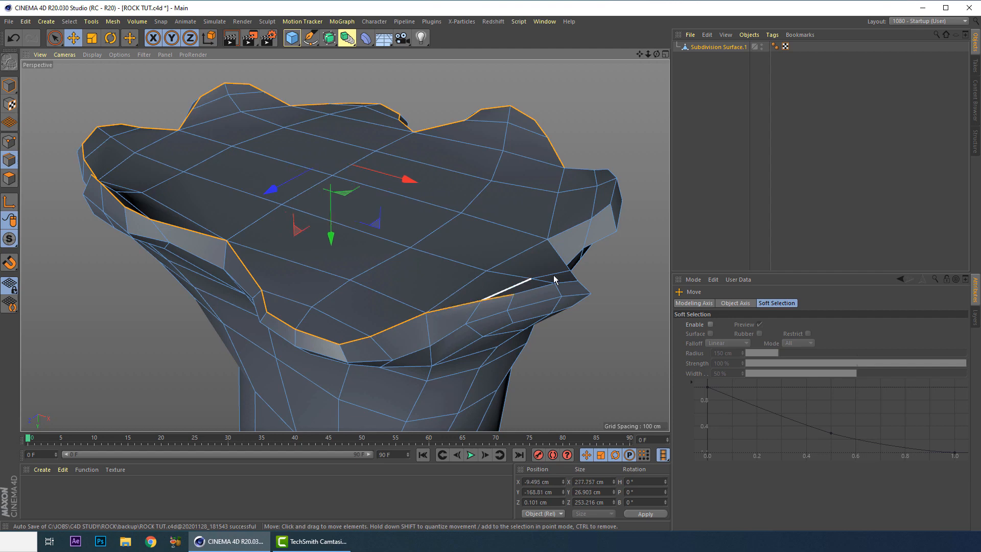
pyautogui.keyDown('shift'); pyautogui.click(538, 287); pyautogui.keyUp('shift')
# - Add the remaining rim edges of the last root so the selection forms a closed outline around the base
pyautogui.keyDown('alt'); pyautogui.moveTo(473, 228); pyautogui.dragTo(301, 286); pyautogui.keyUp('alt')
pyautogui.keyDown('shift'); pyautogui.click(138, 332); pyautogui.keyUp('shift')
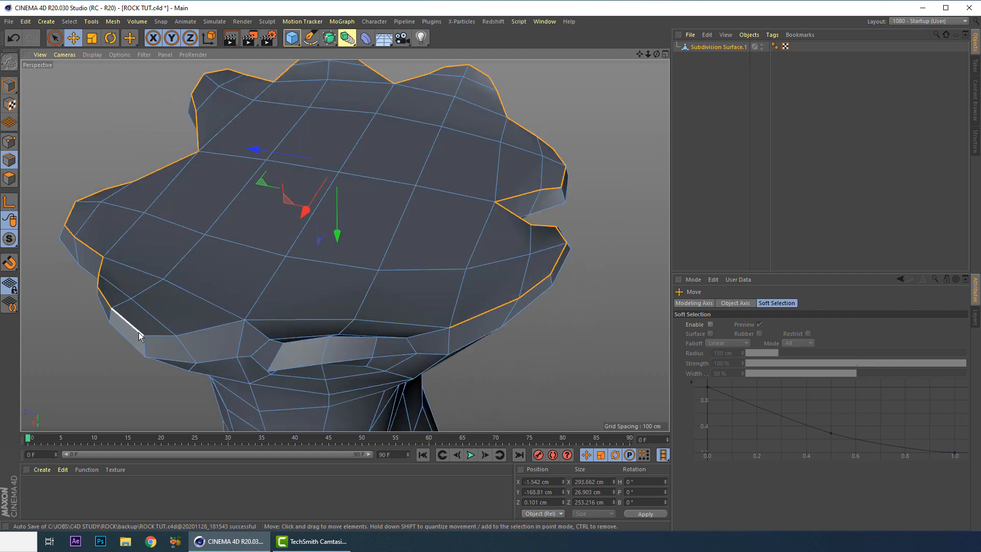
pyautogui.keyDown('shift'); pyautogui.click(188, 334); pyautogui.keyUp('shift')
pyautogui.keyDown('alt'); pyautogui.moveTo(326, 331); pyautogui.dragTo(256, 346); pyautogui.keyUp('alt')
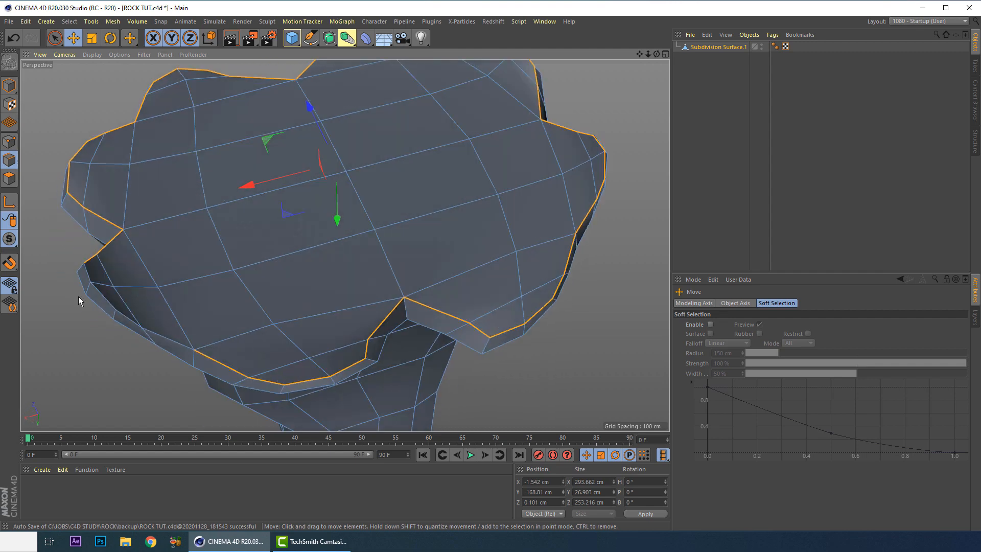
pyautogui.keyDown('shift'); pyautogui.click(136, 324); pyautogui.keyUp('shift')
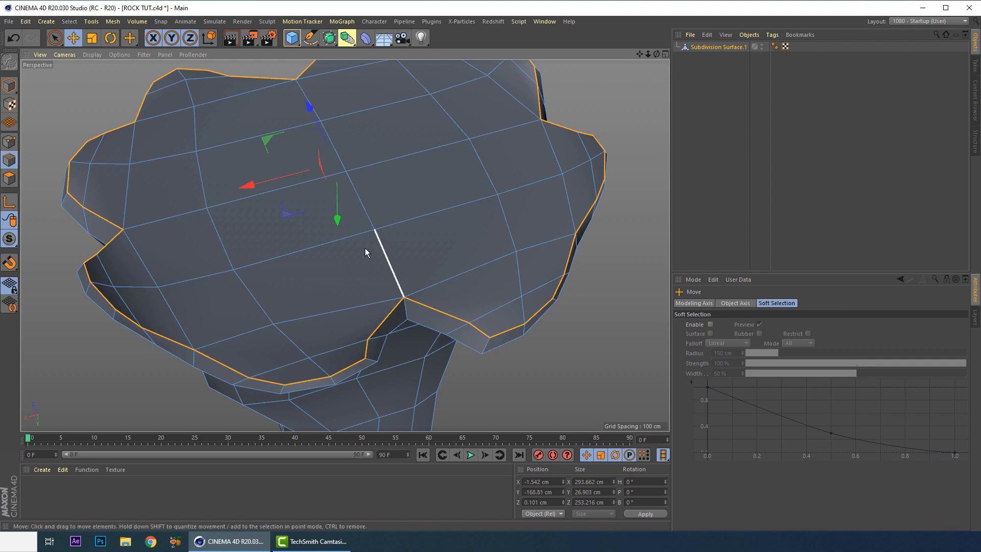
# - Add the vertical edge loop that runs over the trunk from the notch between two roots to the selection
pyautogui.keyDown('alt'); pyautogui.moveTo(366, 250); pyautogui.dragTo(350, 208); pyautogui.keyUp('alt')
pyautogui.scroll(-3, 370, 244)
pyautogui.moveTo(370, 244)
pyautogui.keyDown('alt'); pyautogui.mouseDown()
pyautogui.moveTo(360, 224)
pyautogui.moveTo(365, 256)
pyautogui.moveTo(369, 242)
pyautogui.mouseUp(); pyautogui.keyUp('alt')
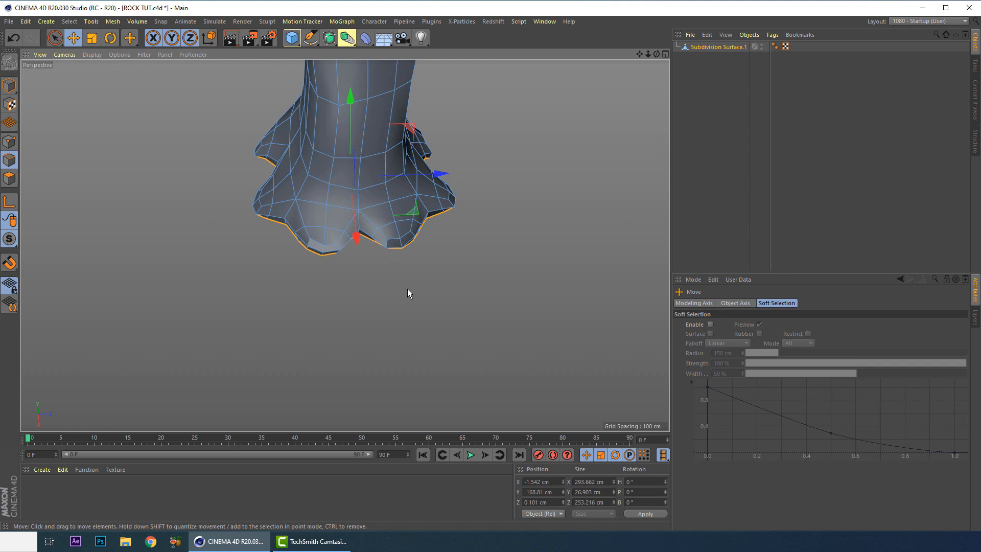
pyautogui.keyDown('shift'); pyautogui.doubleClick(360, 173); pyautogui.keyUp('shift')
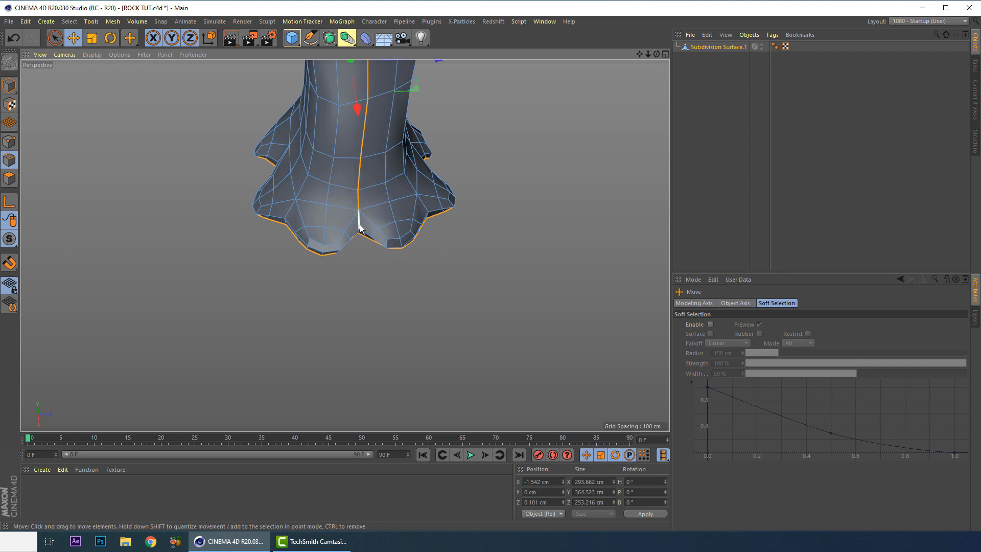
# - Add the horizontal edge loop around the trunk just above the roots to the selection
pyautogui.keyDown('alt'); pyautogui.moveTo(340, 179); pyautogui.dragTo(313, 266); pyautogui.keyUp('alt')
pyautogui.keyDown('alt'); pyautogui.moveTo(313, 266); pyautogui.dragTo(334, 270, button='right'); pyautogui.keyUp('alt')
pyautogui.keyDown('alt'); pyautogui.moveTo(335, 270); pyautogui.dragTo(333, 298); pyautogui.keyUp('alt')
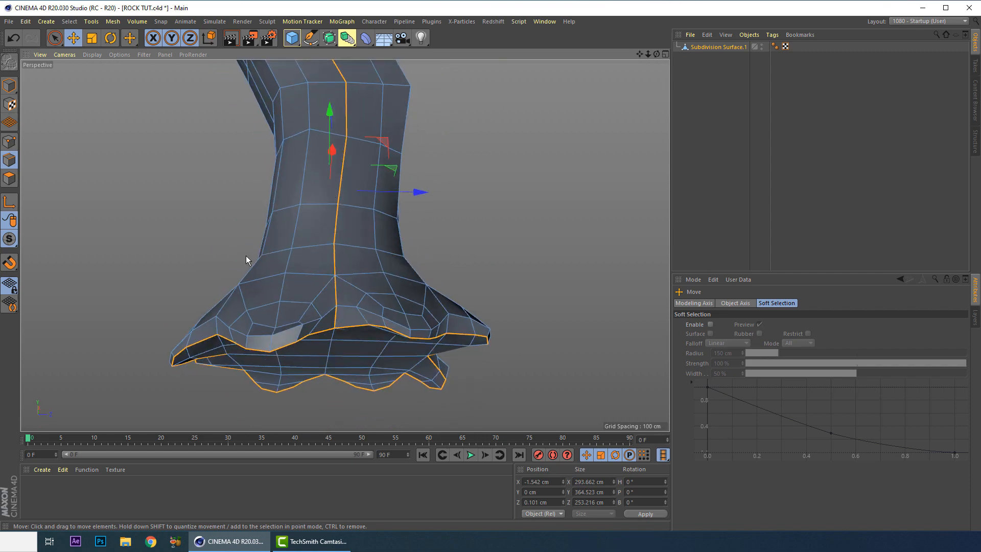
pyautogui.keyDown('alt'); pyautogui.moveTo(247, 259); pyautogui.dragTo(286, 301, button='right'); pyautogui.keyUp('alt')
pyautogui.keyDown('alt'); pyautogui.moveTo(286, 302); pyautogui.dragTo(485, 329); pyautogui.keyUp('alt')
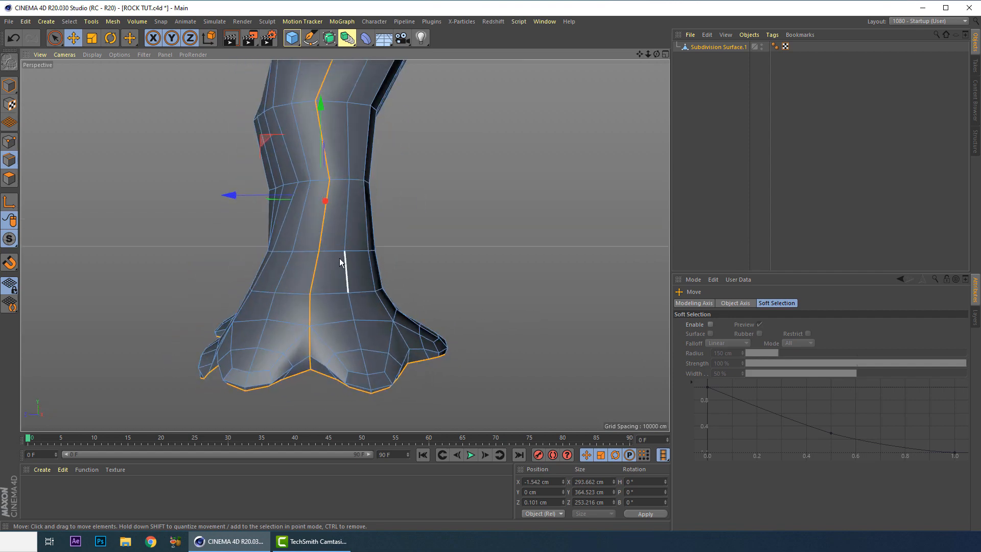
pyautogui.keyDown('alt'); pyautogui.moveTo(330, 255); pyautogui.dragTo(292, 258); pyautogui.keyUp('alt')
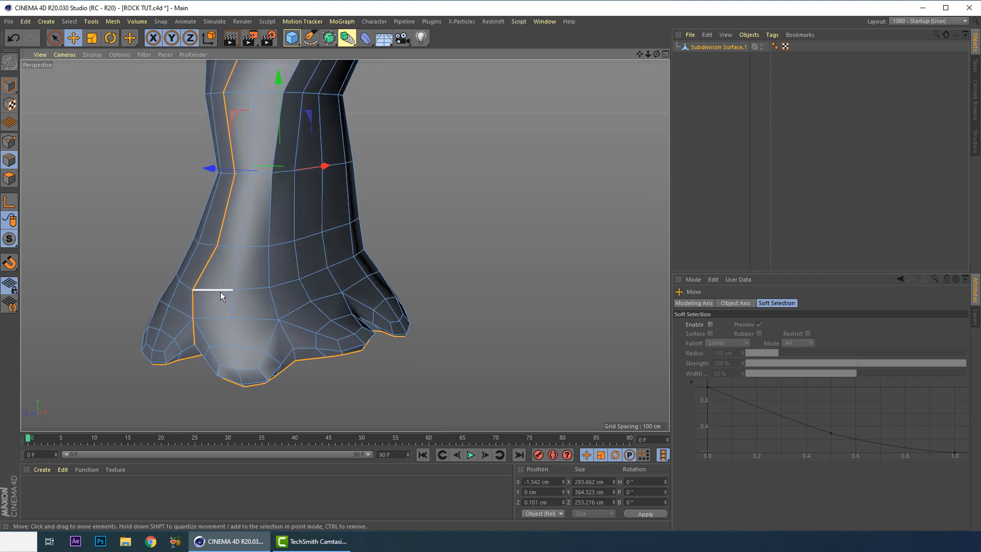
pyautogui.keyDown('shift'); pyautogui.doubleClick(251, 289); pyautogui.keyUp('shift')
pyautogui.keyDown('alt'); pyautogui.moveTo(240, 342); pyautogui.dragTo(250, 310); pyautogui.keyUp('alt')
pyautogui.scroll(-4, 316, 228)
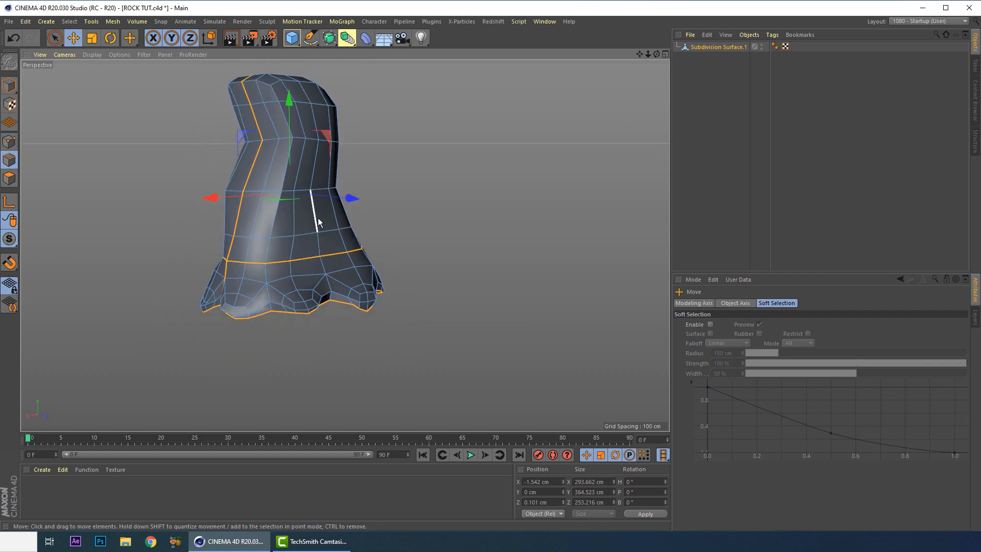
# - Store the selected edges as an edge selection tag and name it SEAMS
pyautogui.keyDown('alt'); pyautogui.moveTo(285, 207); pyautogui.dragTo(257, 269, button='middle'); pyautogui.keyUp('alt')
pyautogui.keyDown('alt'); pyautogui.moveTo(257, 271); pyautogui.dragTo(449, 297); pyautogui.keyUp('alt')
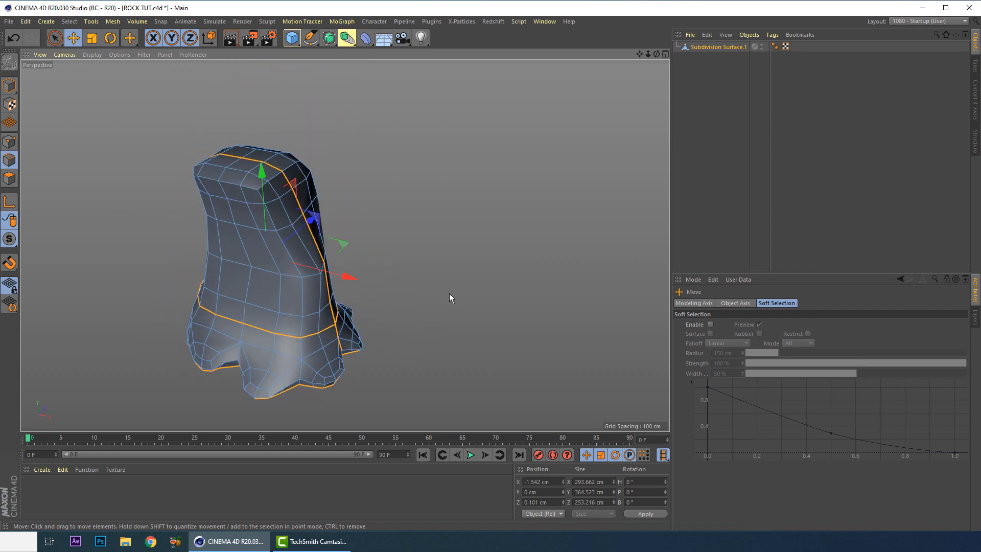
pyautogui.click(48, 22)
pyautogui.click(67, 21)
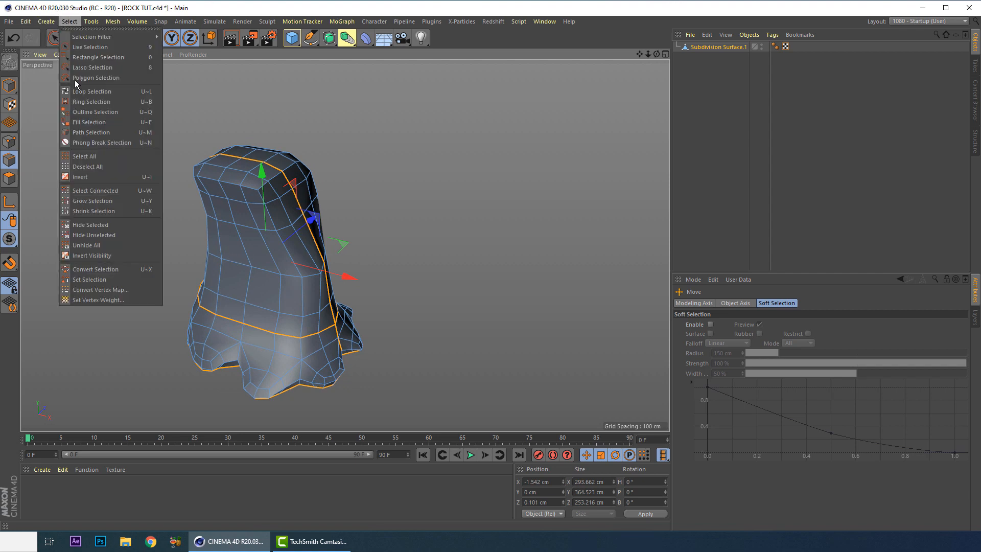
pyautogui.click(97, 284)
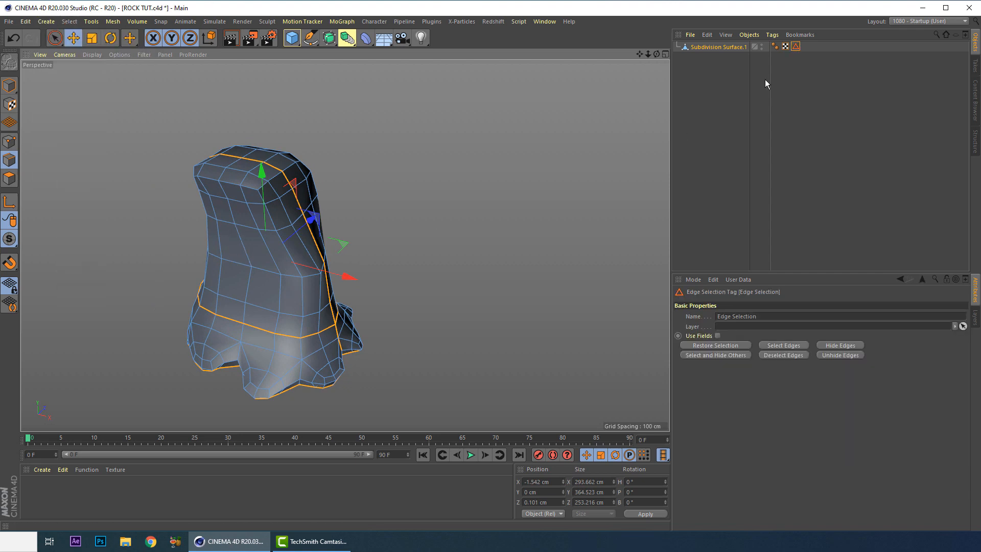
pyautogui.click(795, 47)
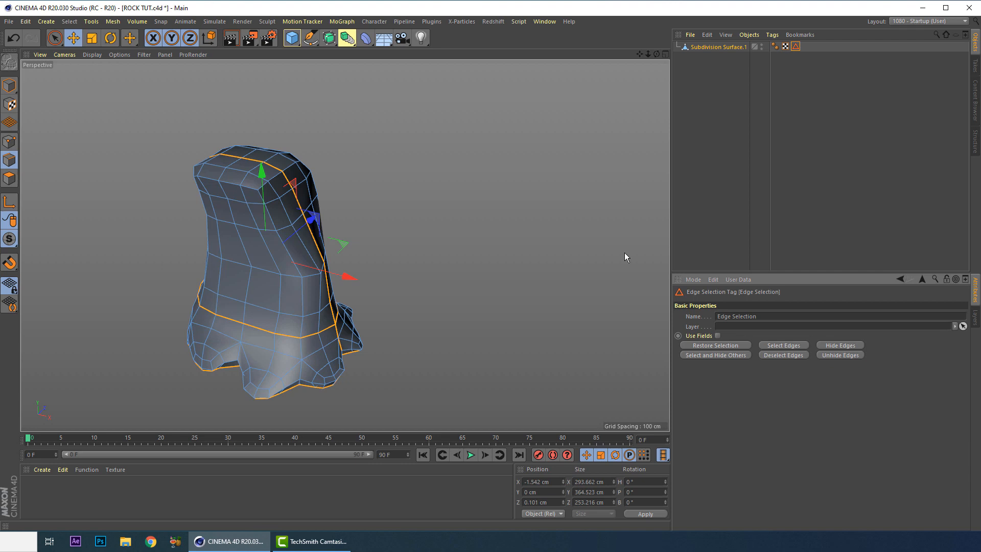
pyautogui.click(731, 317)
pyautogui.write('SEE')
pyautogui.press('BackSpace')
pyautogui.write('AMS')
pyautogui.press('Return')
# - Save the project in model mode with the trunk deselected and switch to the 1080 - BP - UV Edit (User) layout
pyautogui.click(73, 37)
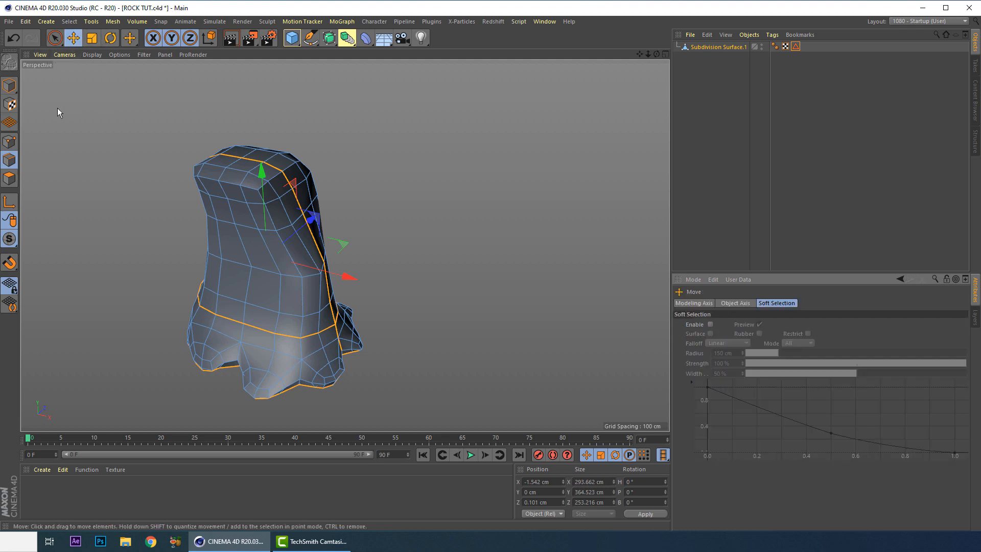
pyautogui.press('Return')
pyautogui.click(112, 128)
pyautogui.hotkey('ctrl', 's')
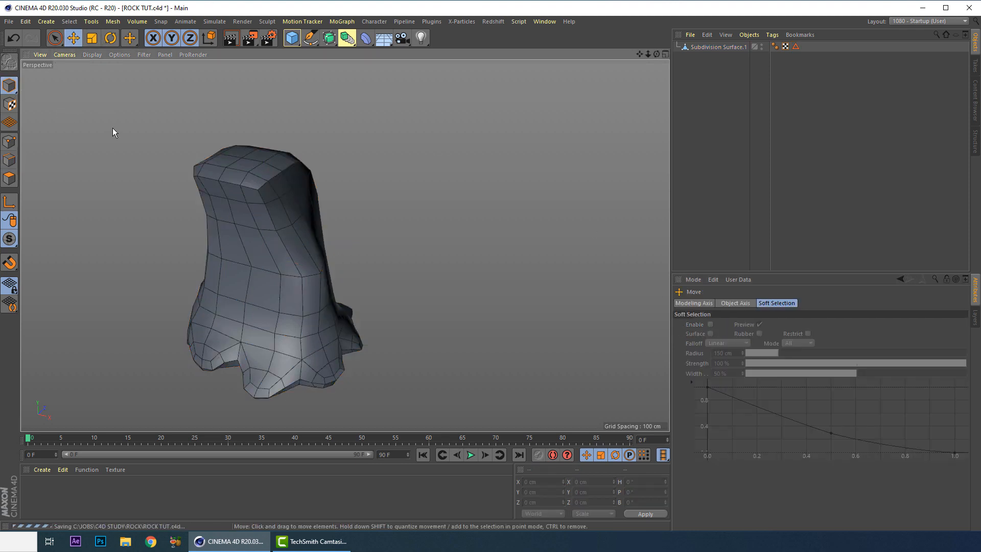
pyautogui.click(932, 21)
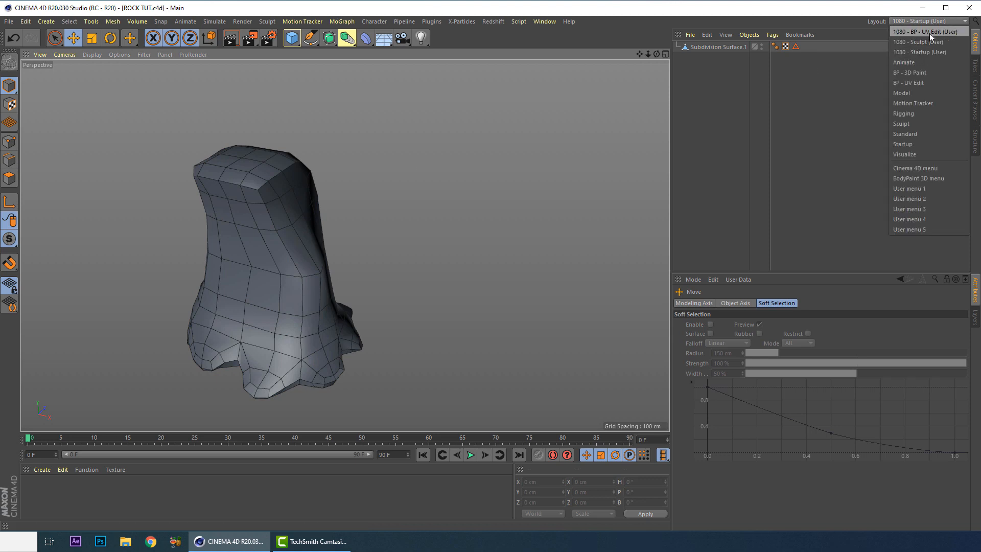
pyautogui.click(926, 32)
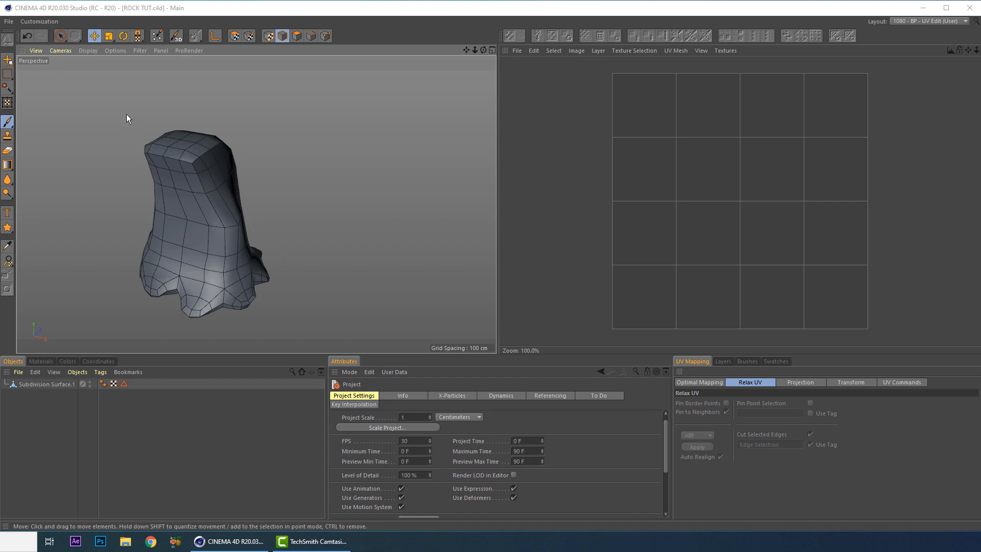
pyautogui.click(177, 163)
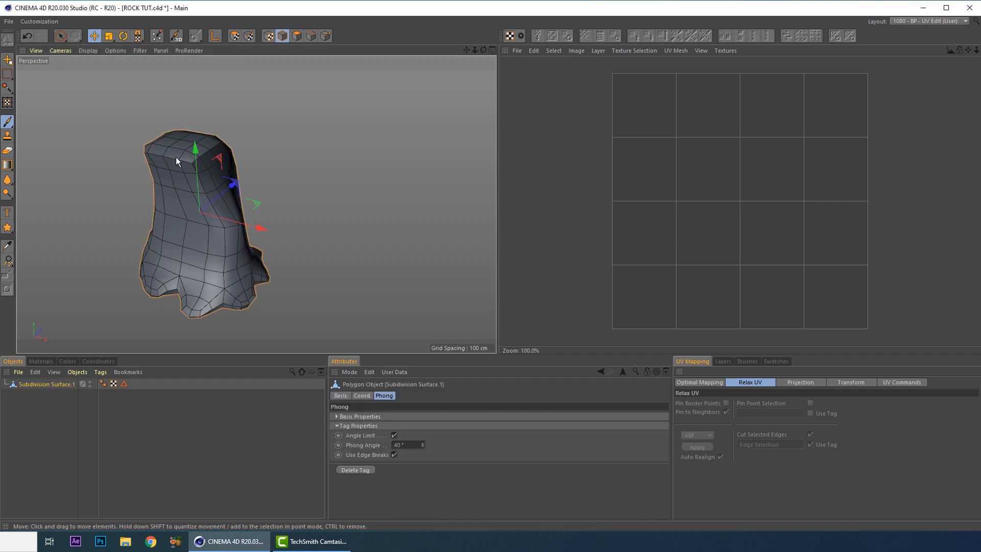
pyautogui.click(510, 36)
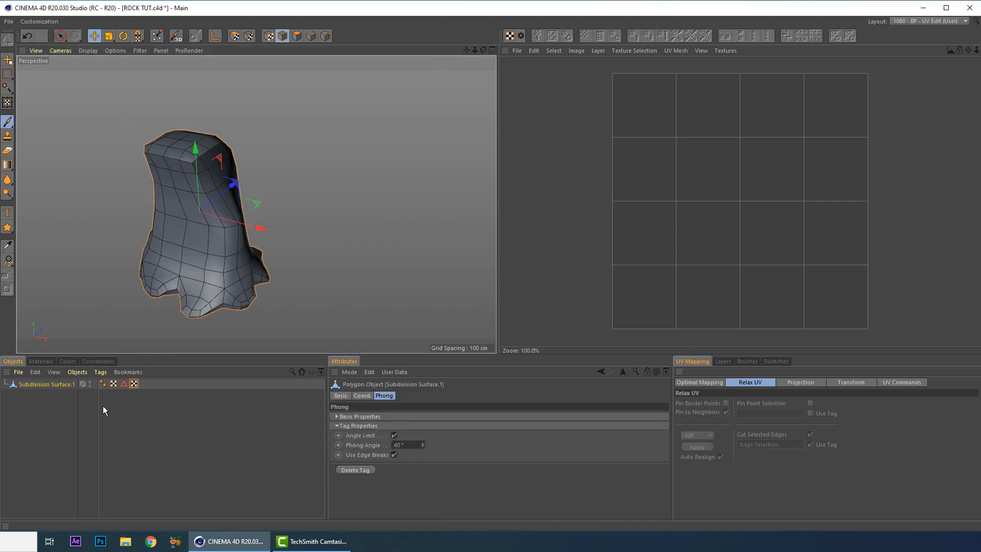
pyautogui.hotkey('ctrl', 'z')
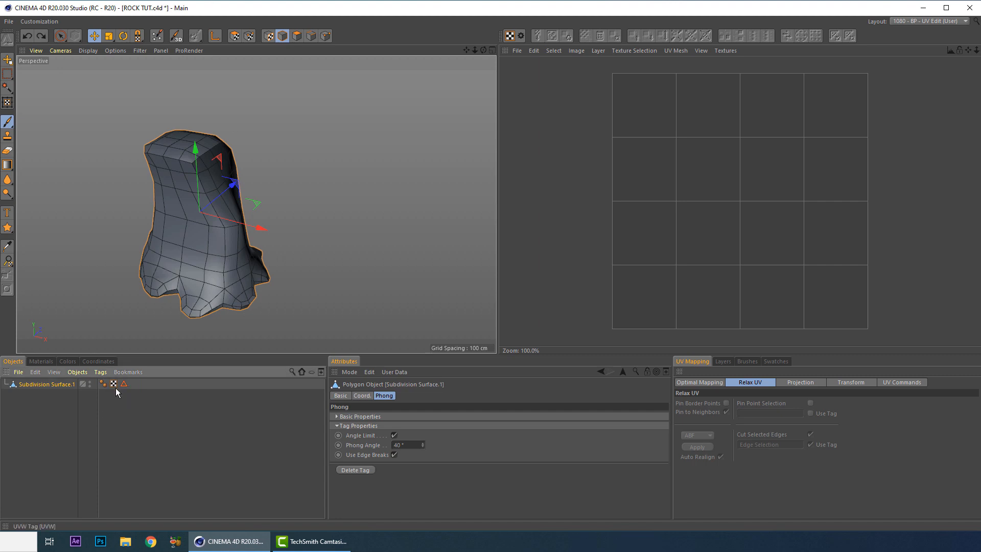
# - Delete the trunk's existing UVW tag and generate new UVW coordinates from projection
pyautogui.click(114, 383)
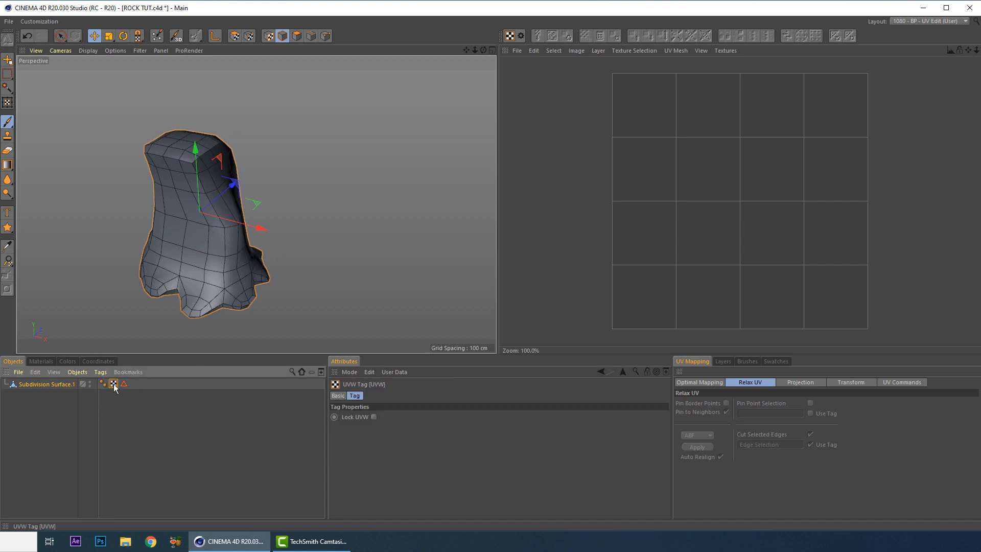
pyautogui.press('Delete')
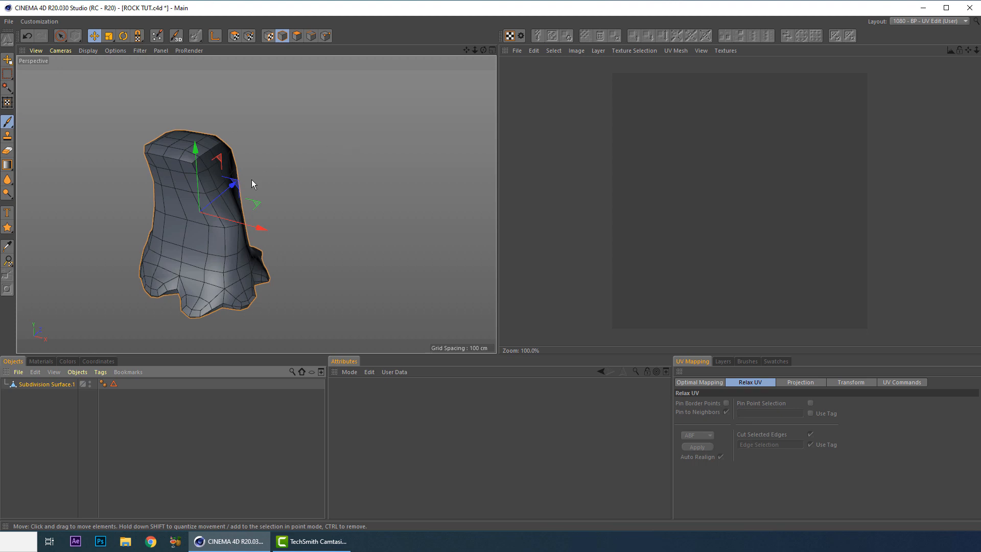
pyautogui.click(215, 171)
pyautogui.click(510, 36)
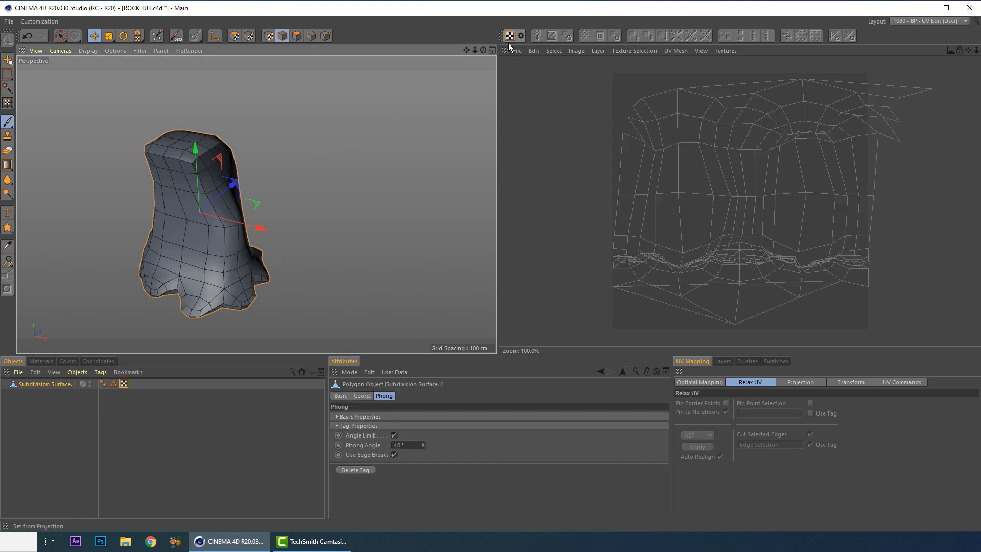
pyautogui.scroll(-4, 643, 146)
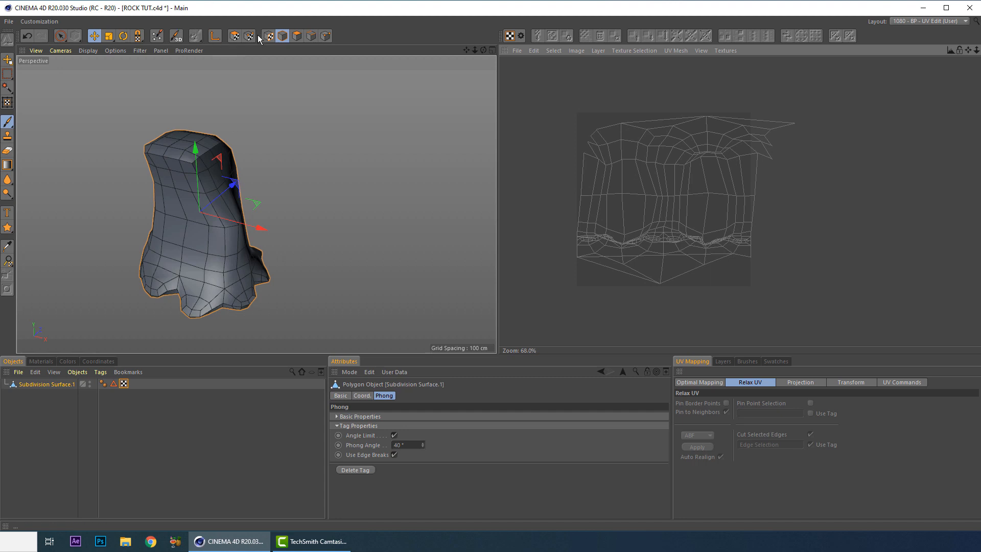
# - Select all of the trunk's UV polygons, face the trunk from the front and apply a Frontal UV projection
pyautogui.click(234, 36)
pyautogui.hotkey('ctrl', 'a')
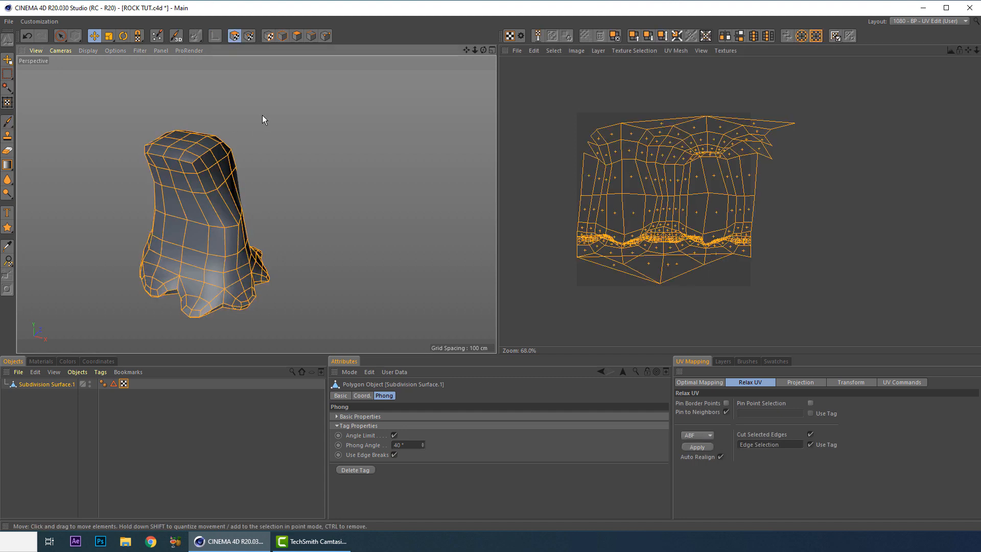
pyautogui.keyDown('alt'); pyautogui.moveTo(267, 271); pyautogui.dragTo(240, 209); pyautogui.keyUp('alt')
pyautogui.click(786, 381)
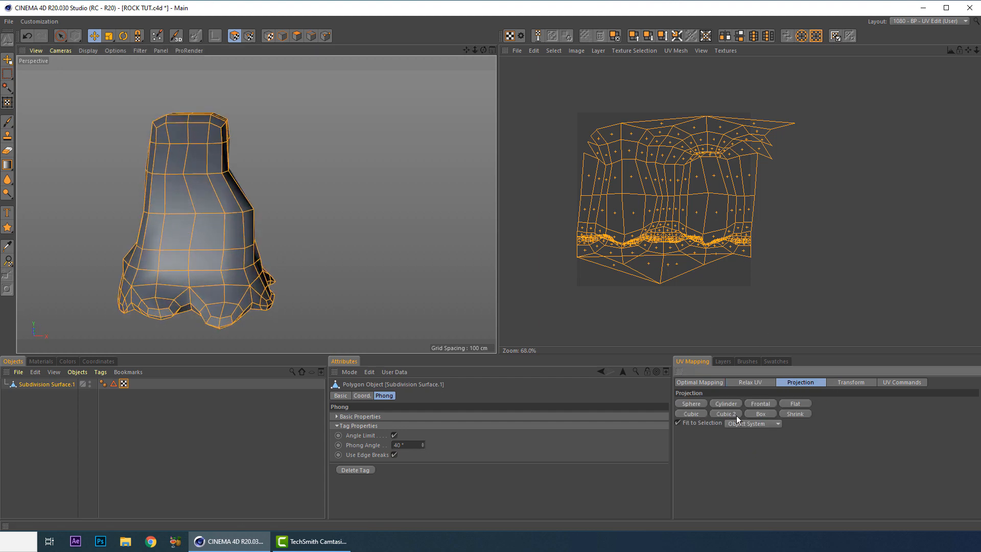
pyautogui.click(761, 404)
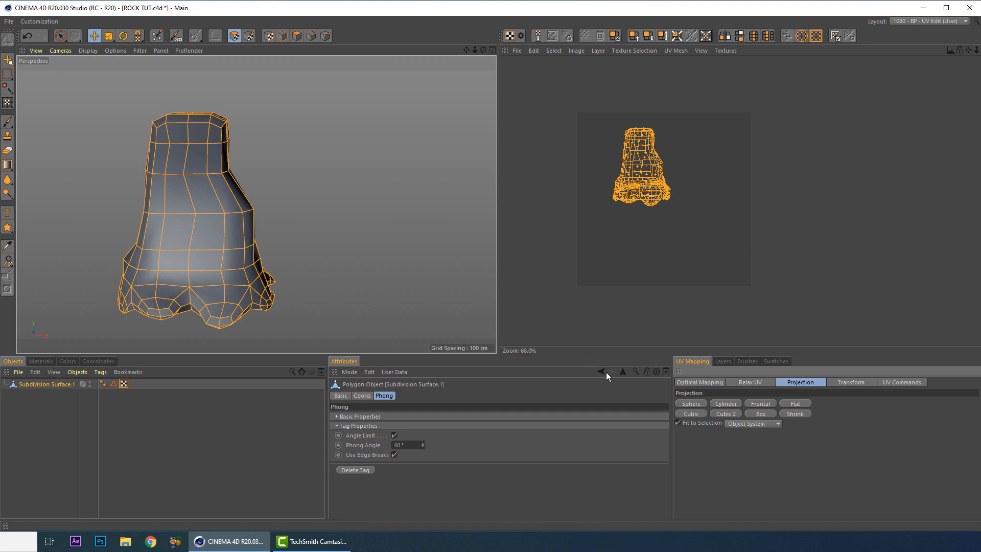
# - Relax the UVs with LSCM, using the SEAMS edge selection tag as the cut edges
pyautogui.click(750, 384)
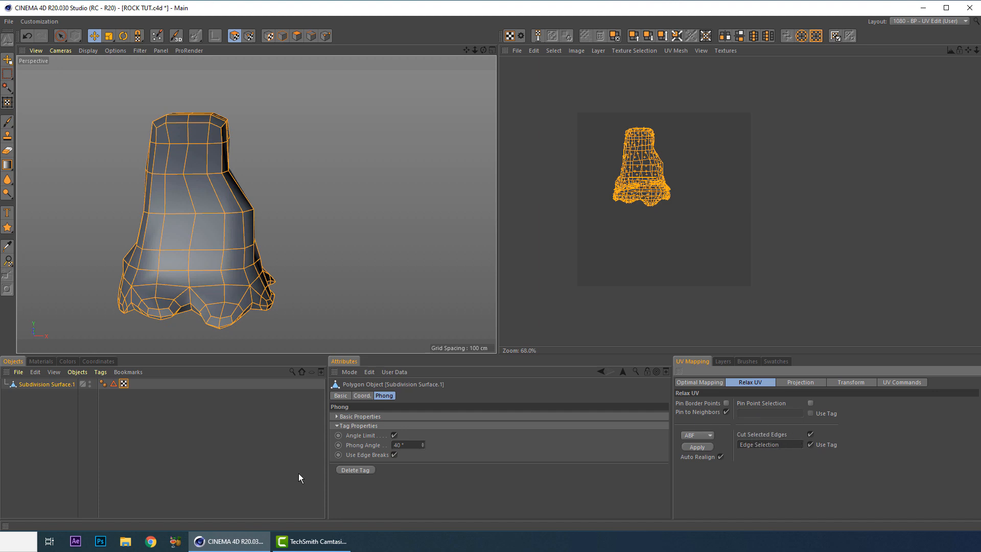
pyautogui.moveTo(114, 383); pyautogui.dragTo(747, 448)
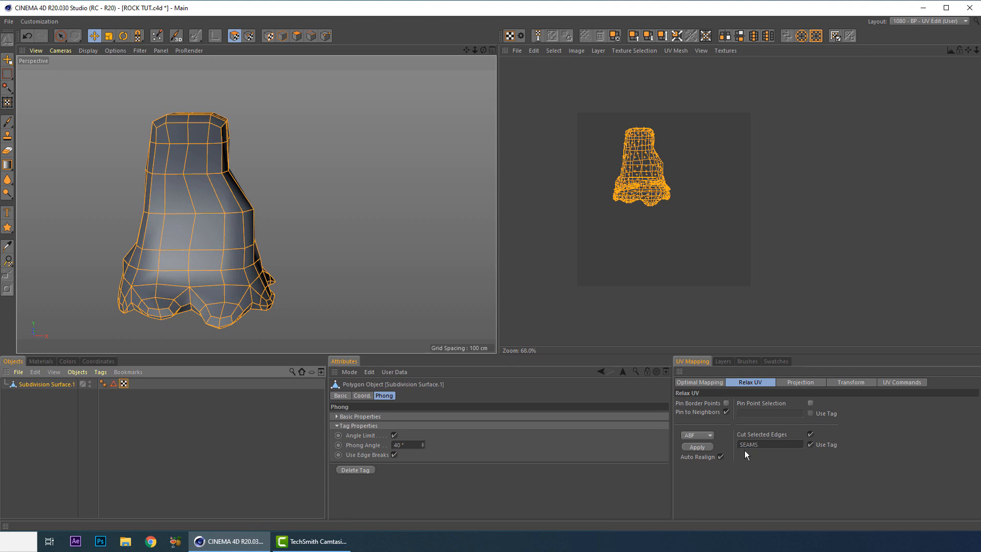
pyautogui.click(694, 436)
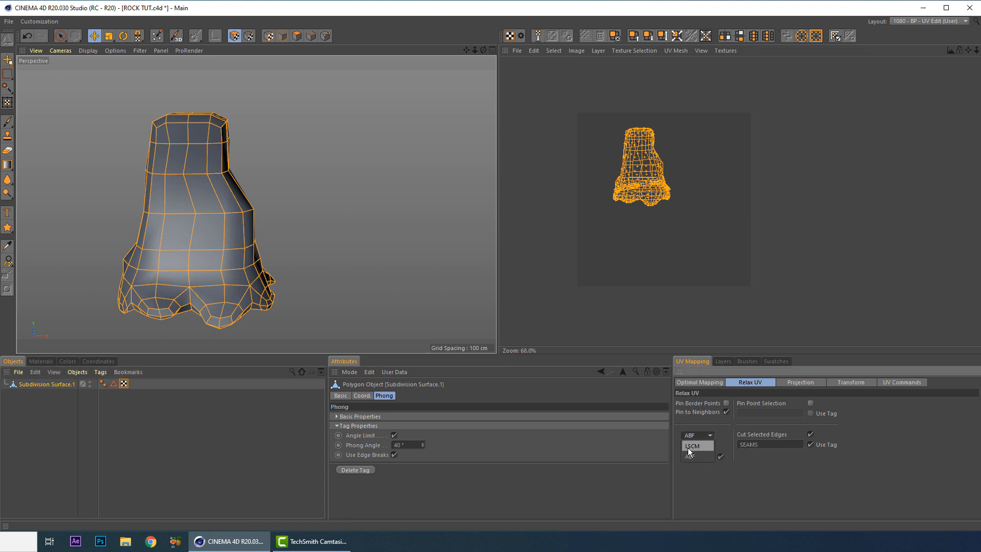
pyautogui.click(692, 446)
pyautogui.click(696, 447)
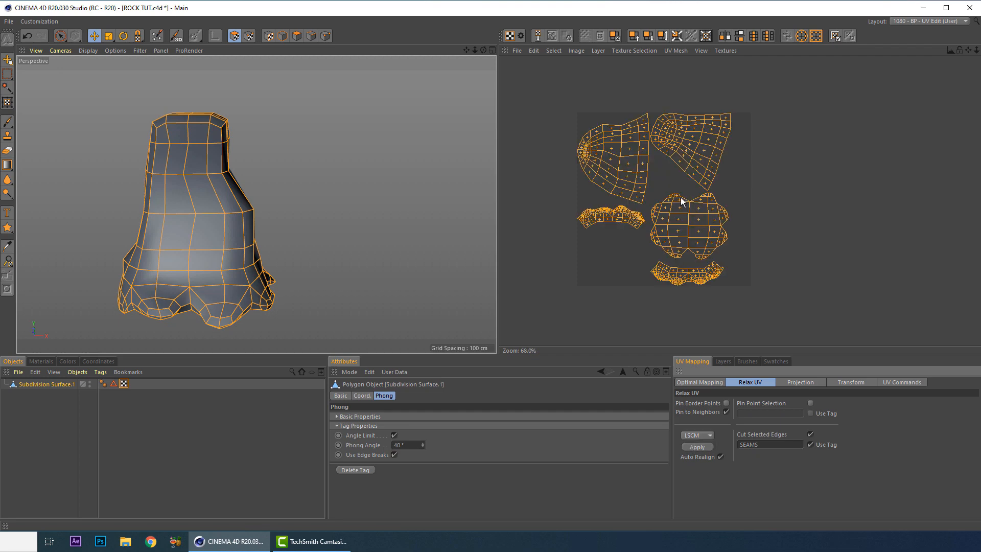
# - Inspect the unwrapped root strips up close and apply the LSCM relax to the UVs once more
pyautogui.scroll(5, 587, 211)
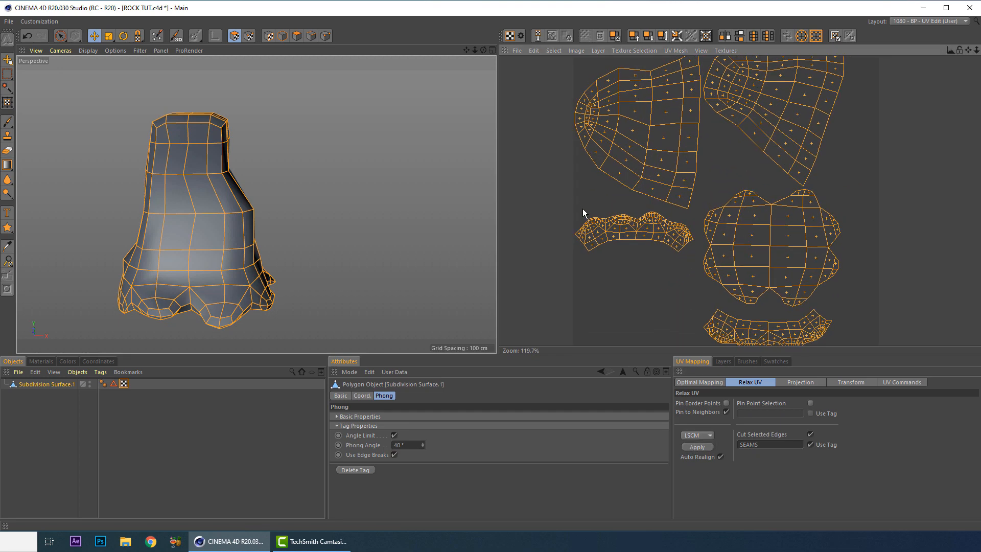
pyautogui.scroll(15, 628, 229)
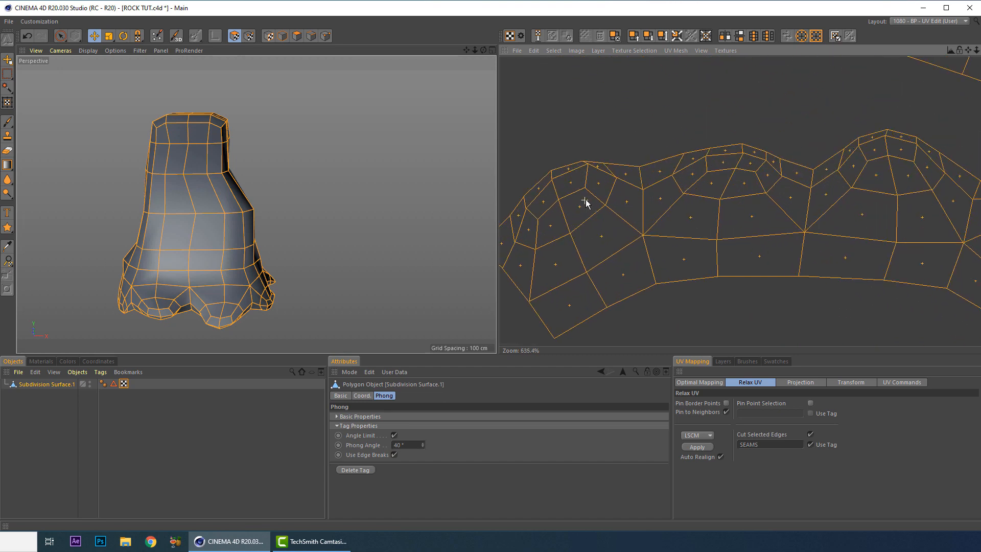
pyautogui.scroll(-10, 638, 195)
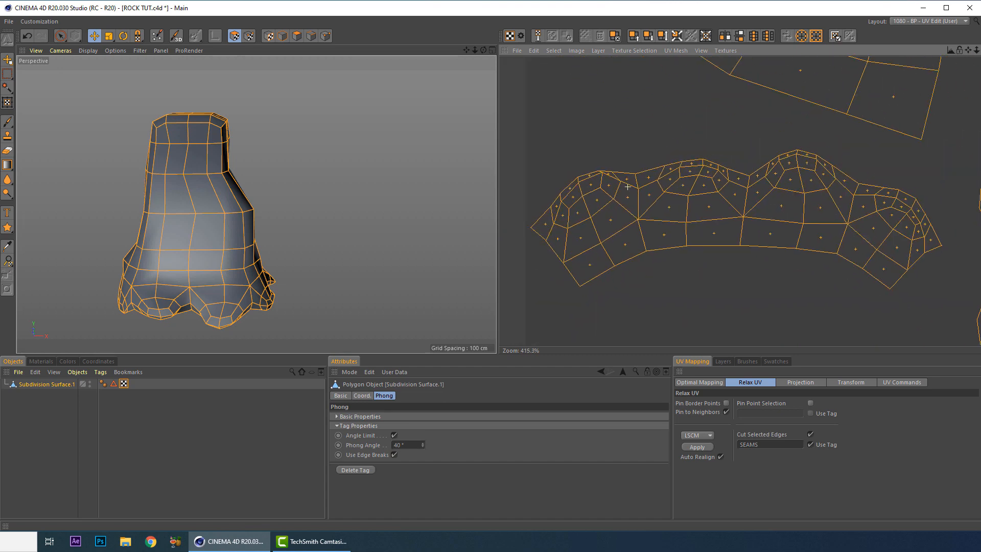
pyautogui.keyDown('alt'); pyautogui.moveTo(704, 216); pyautogui.dragTo(740, 296, button='middle'); pyautogui.keyUp('alt')
pyautogui.scroll(1, 740, 297)
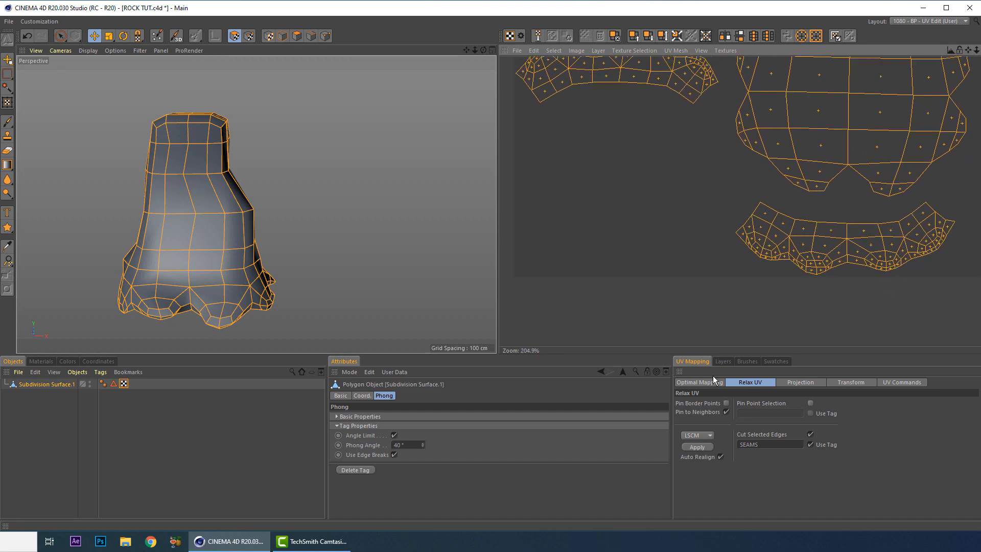
pyautogui.click(694, 449)
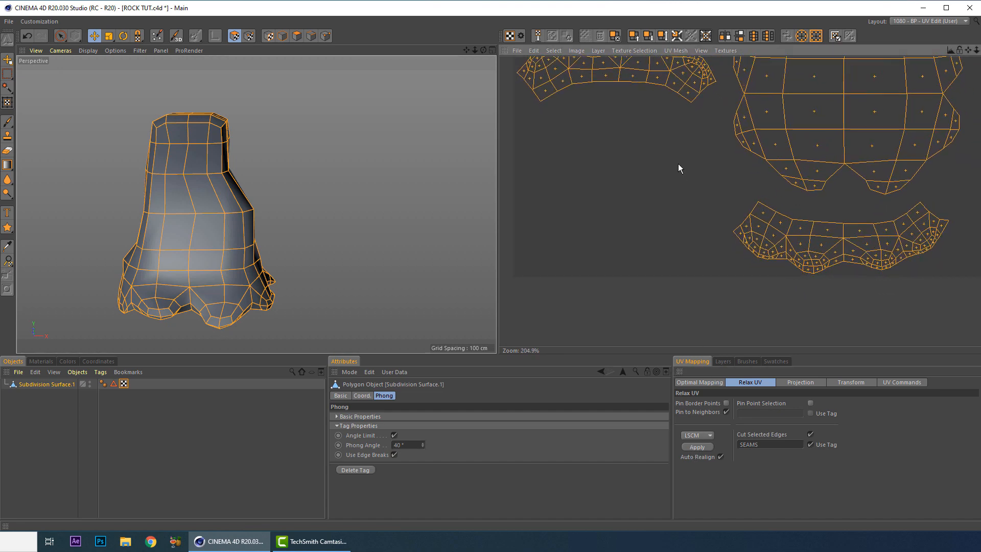
pyautogui.keyDown('alt'); pyautogui.moveTo(680, 164); pyautogui.dragTo(718, 209, button='middle'); pyautogui.keyUp('alt')
pyautogui.scroll(-7, 676, 169)
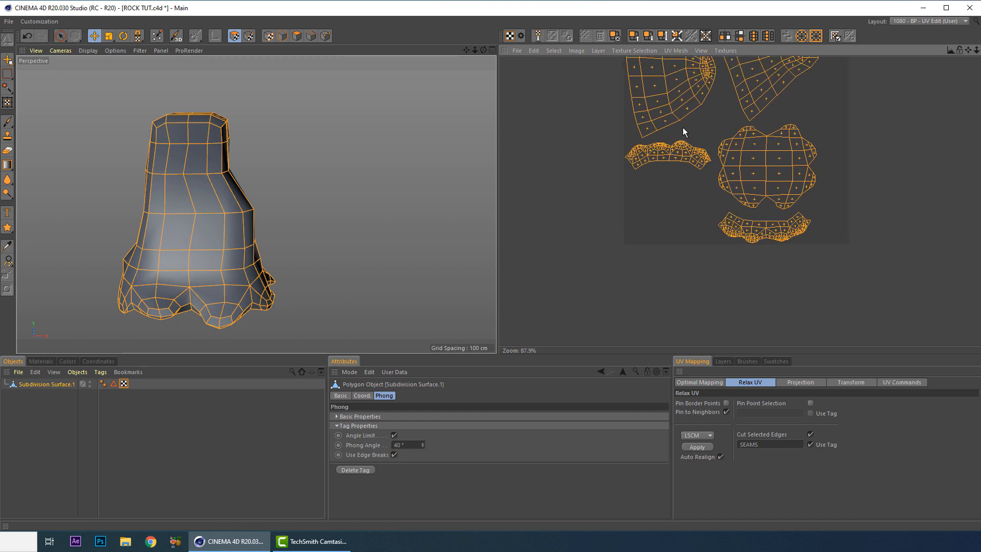
pyautogui.scroll(-5, 654, 153)
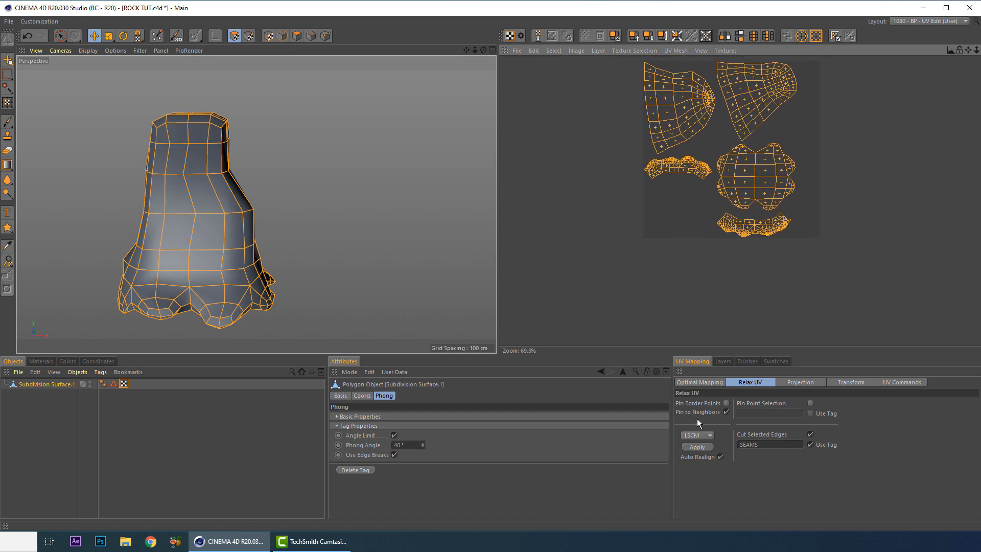
# - Relax the UVs with the ABF method, cutting along the SEAMS edges
pyautogui.click(700, 436)
pyautogui.click(689, 456)
pyautogui.click(693, 447)
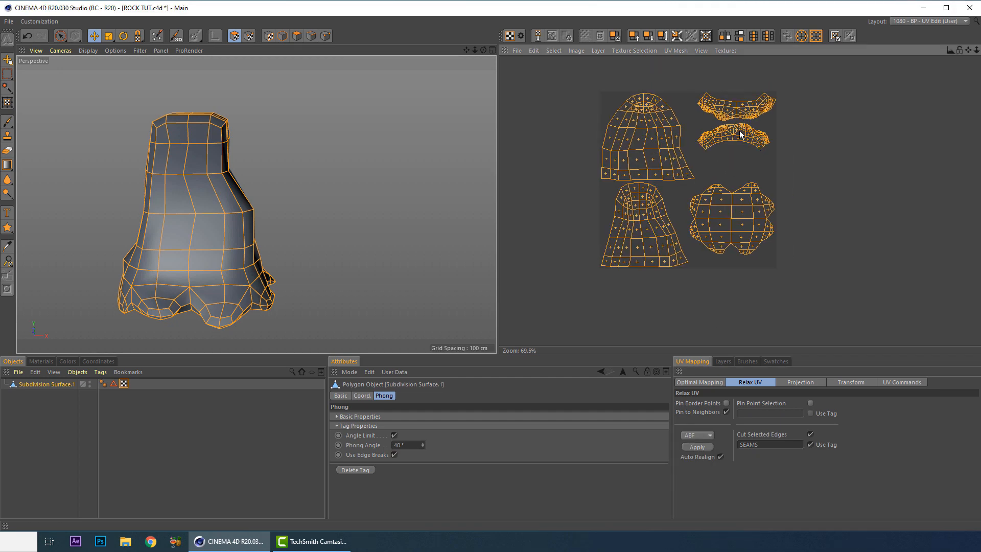
# - In UV point mode, move a single border point on the upper root strip's second lobe from the left slightly outward
pyautogui.scroll(8, 740, 136)
pyautogui.scroll(6, 690, 118)
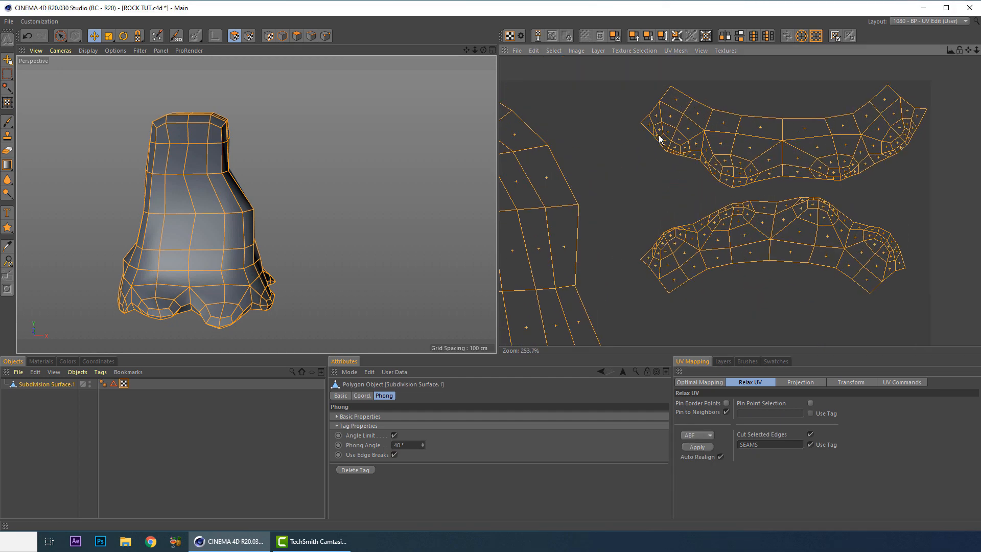
pyautogui.scroll(2, 661, 130)
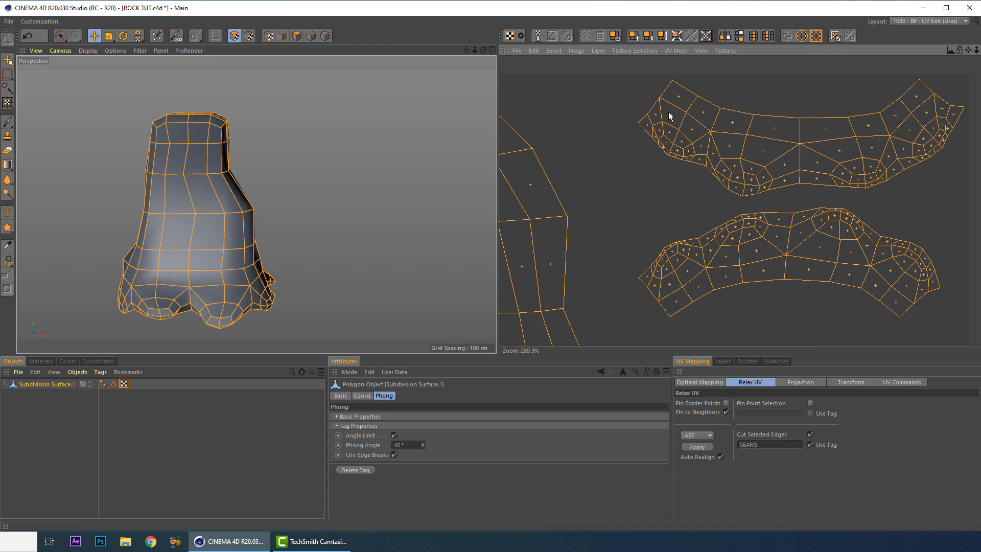
pyautogui.click(95, 36)
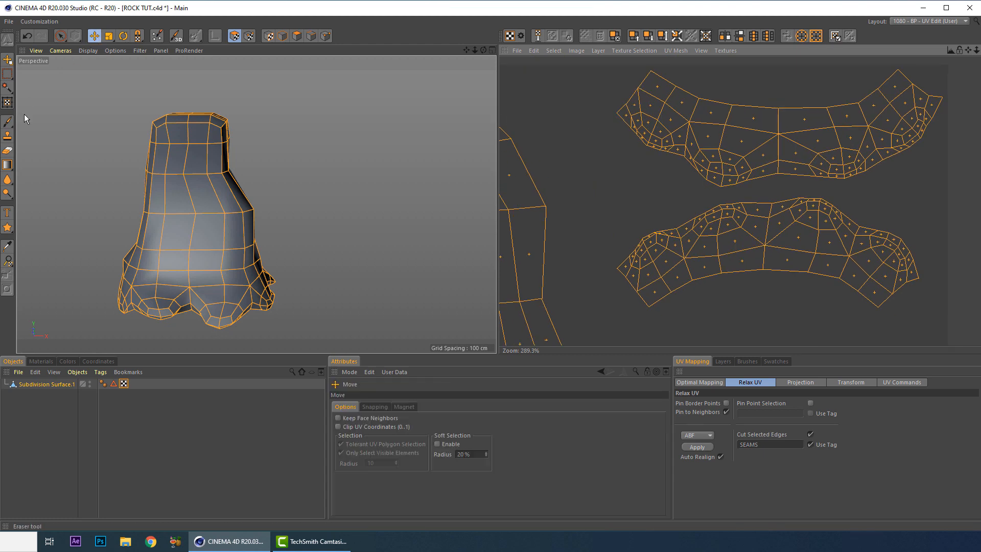
pyautogui.click(249, 39)
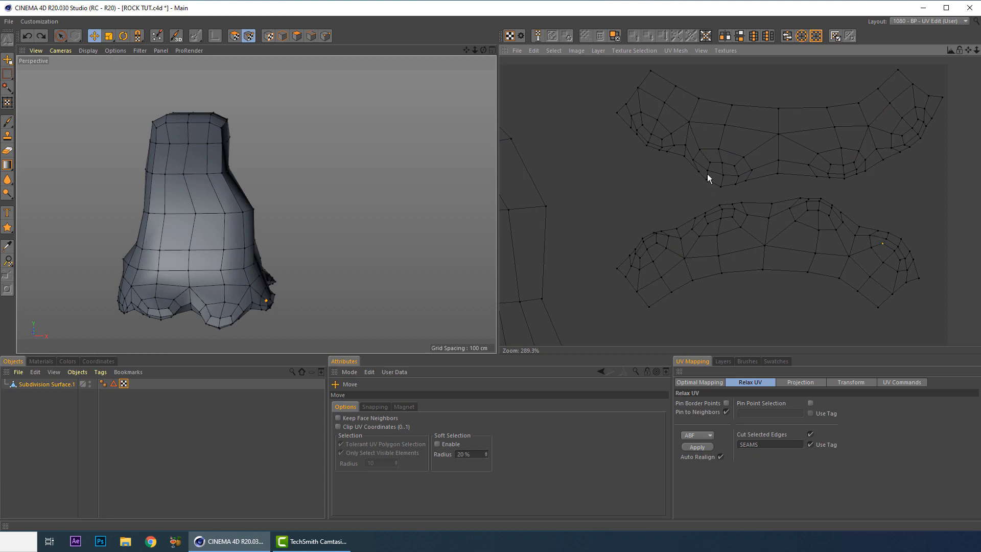
pyautogui.click(60, 36)
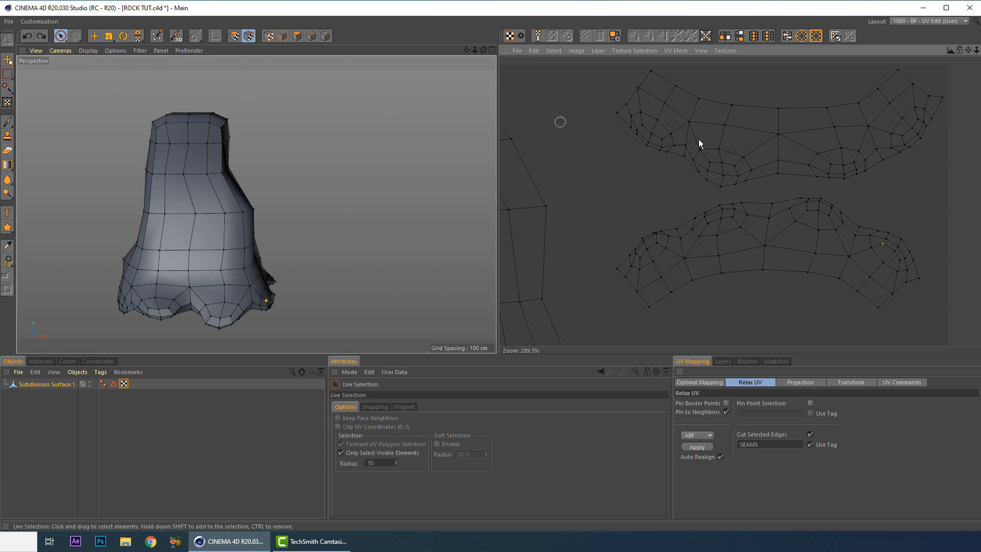
pyautogui.click(696, 170)
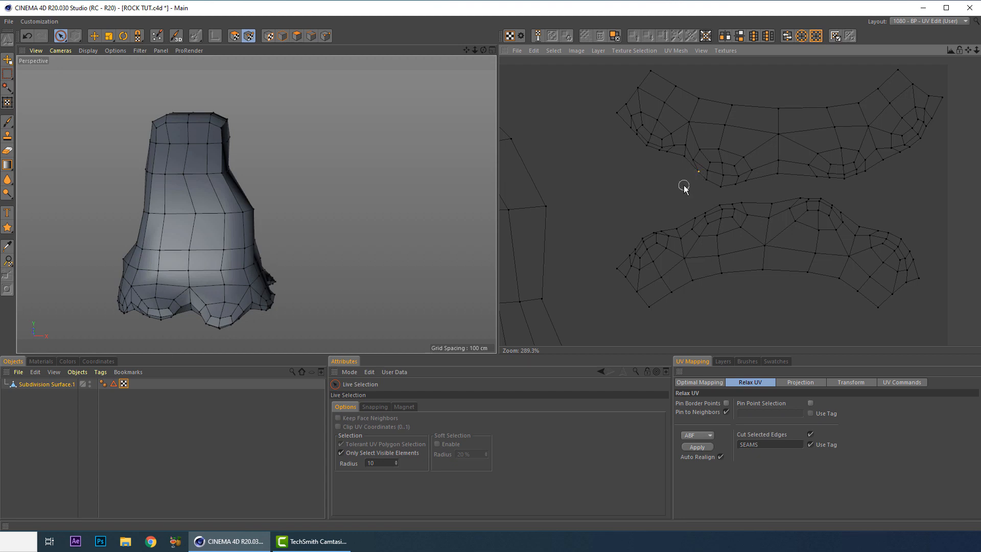
pyautogui.click(91, 38)
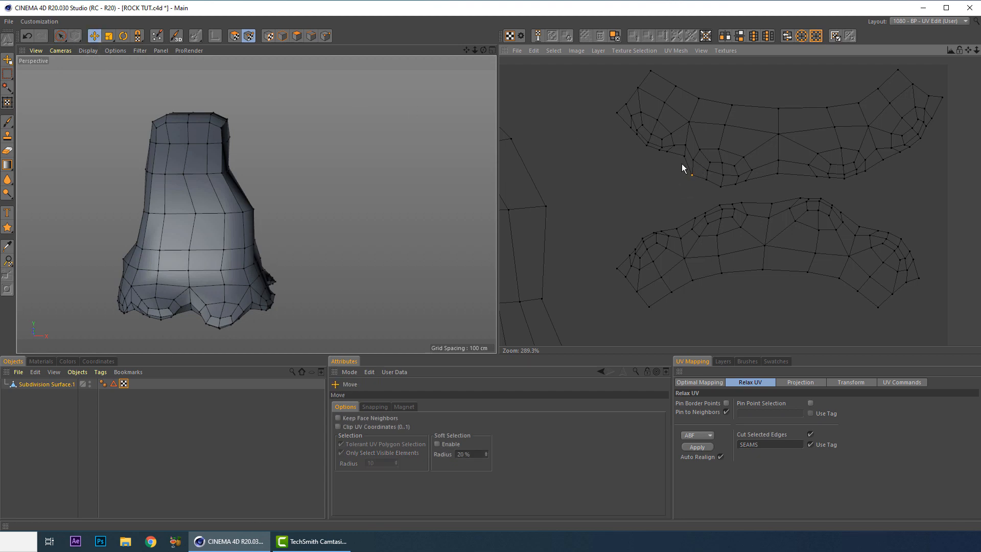
pyautogui.moveTo(682, 162)
pyautogui.mouseDown()
pyautogui.moveTo(675, 143)
pyautogui.moveTo(681, 159)
pyautogui.mouseUp()
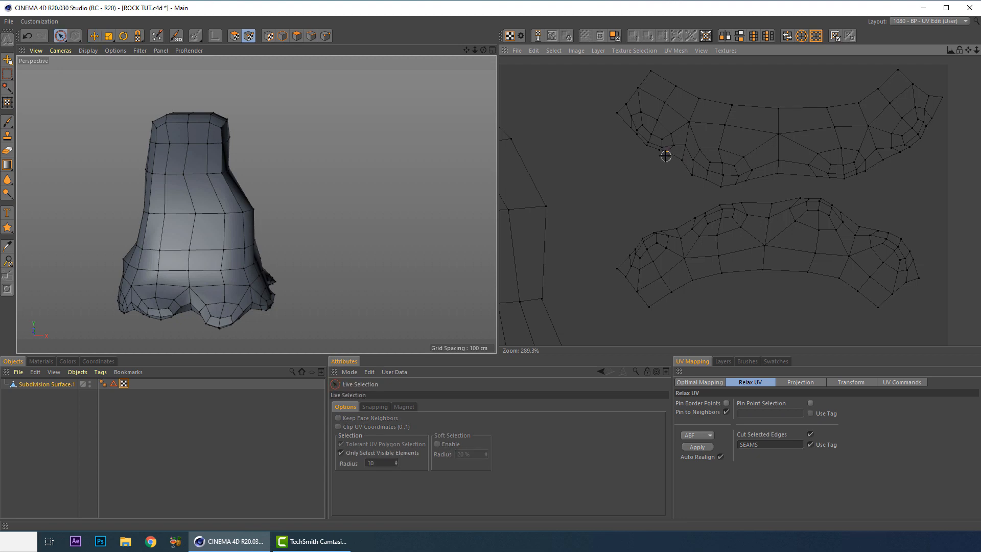
# - Move the border points of the upper root strip's leftmost lobe slightly outward
pyautogui.click(667, 154)
pyautogui.press('space')
pyautogui.press('space')
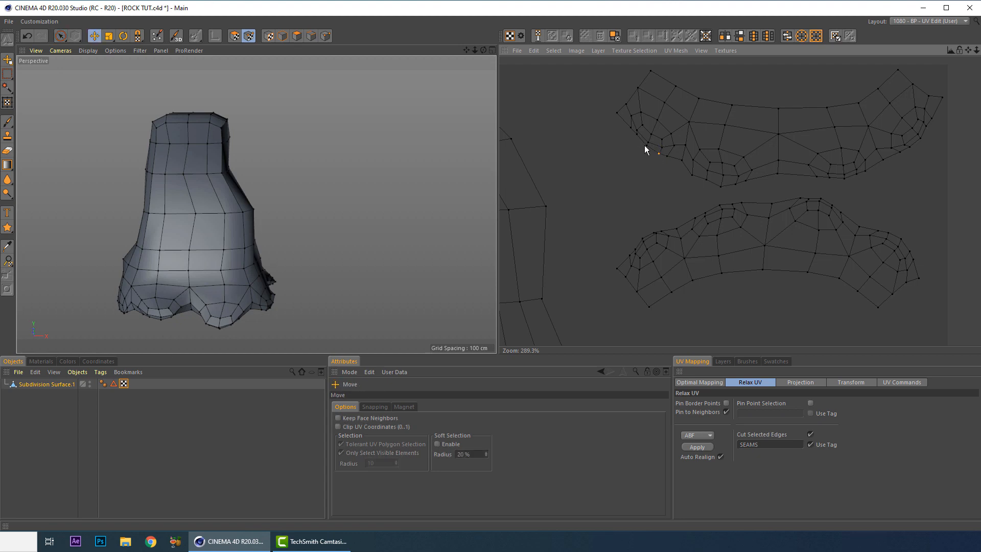
pyautogui.press('space')
pyautogui.click(636, 135)
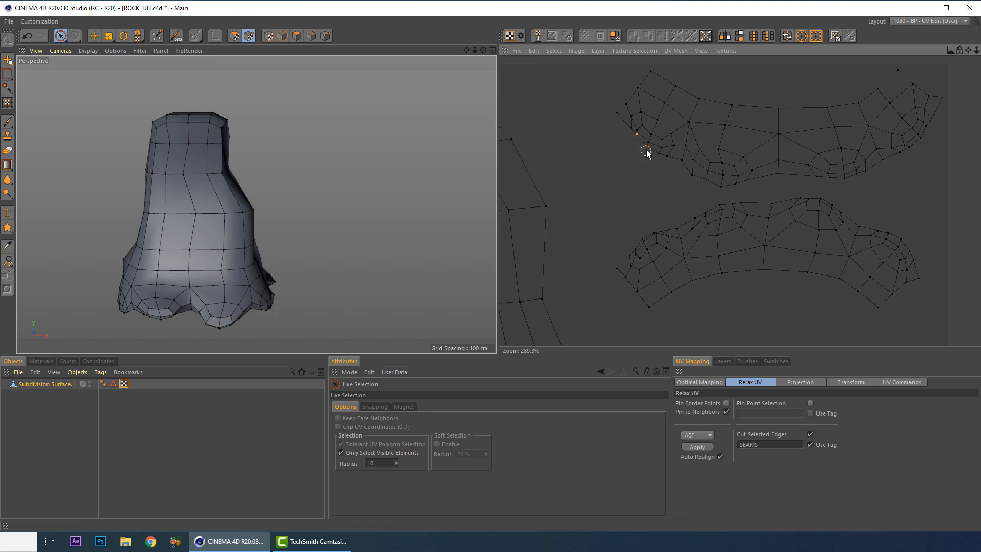
pyautogui.press('space')
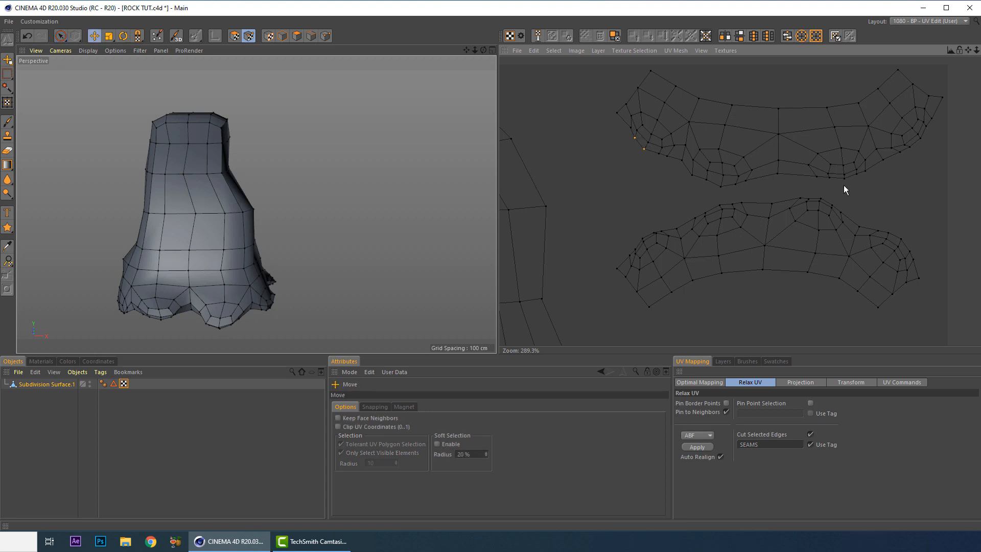
# - Move the outer border points of the upper root strip's two right-hand lobes outward, one lobe at a time
pyautogui.press('space')
pyautogui.moveTo(843, 179)
pyautogui.mouseDown()
pyautogui.moveTo(857, 175)
pyautogui.moveTo(817, 191)
pyautogui.moveTo(858, 184)
pyautogui.mouseUp()
pyautogui.press('e')
pyautogui.press('9')
pyautogui.click(901, 152)
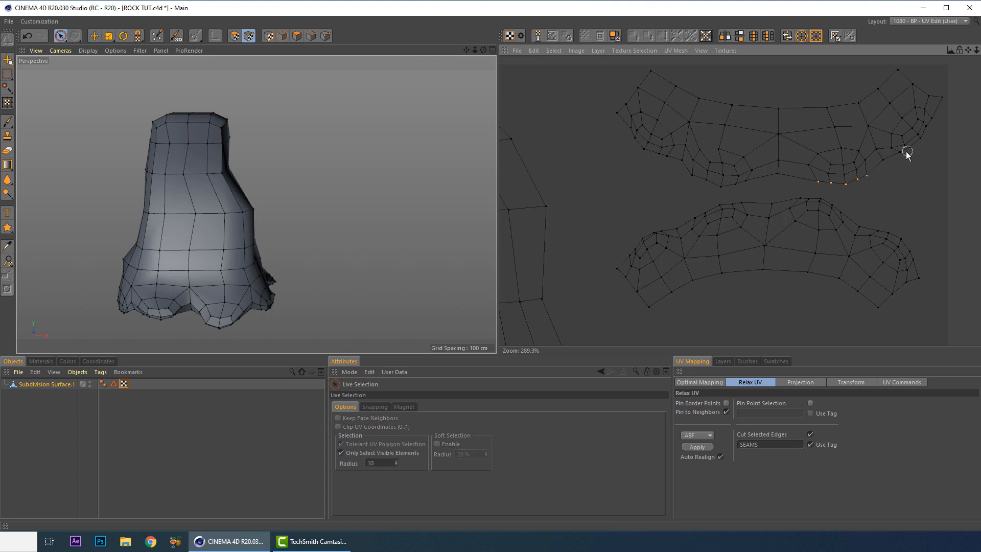
pyautogui.moveTo(911, 151)
pyautogui.mouseDown()
pyautogui.moveTo(935, 115)
pyautogui.moveTo(922, 147)
pyautogui.mouseUp()
pyautogui.press('e')
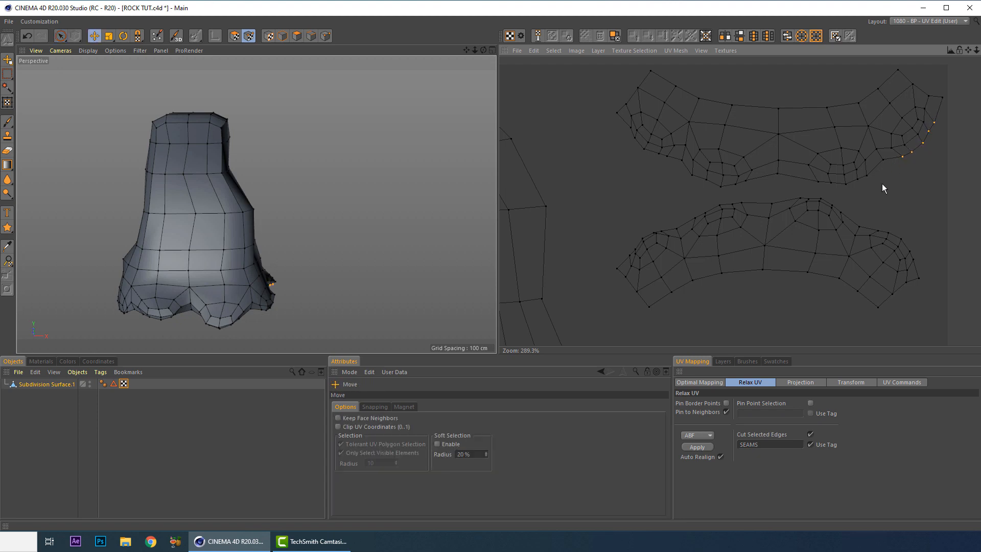
# - Select the outer border points of the lower root strip's leftmost lobe and move them outward
pyautogui.press('9')
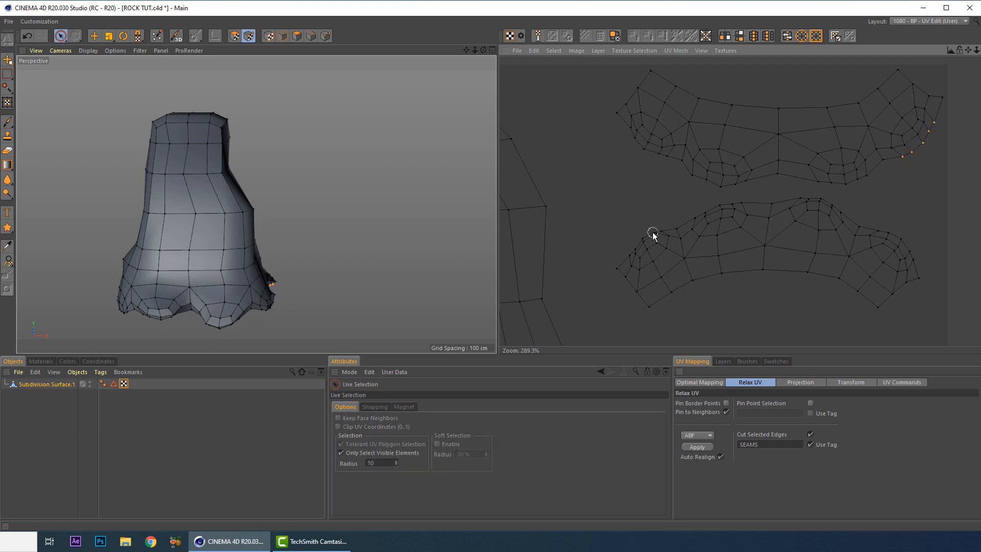
pyautogui.click(648, 232)
pyautogui.keyDown('shift'); pyautogui.moveTo(639, 234); pyautogui.dragTo(635, 240); pyautogui.keyUp('shift')
pyautogui.press('e')
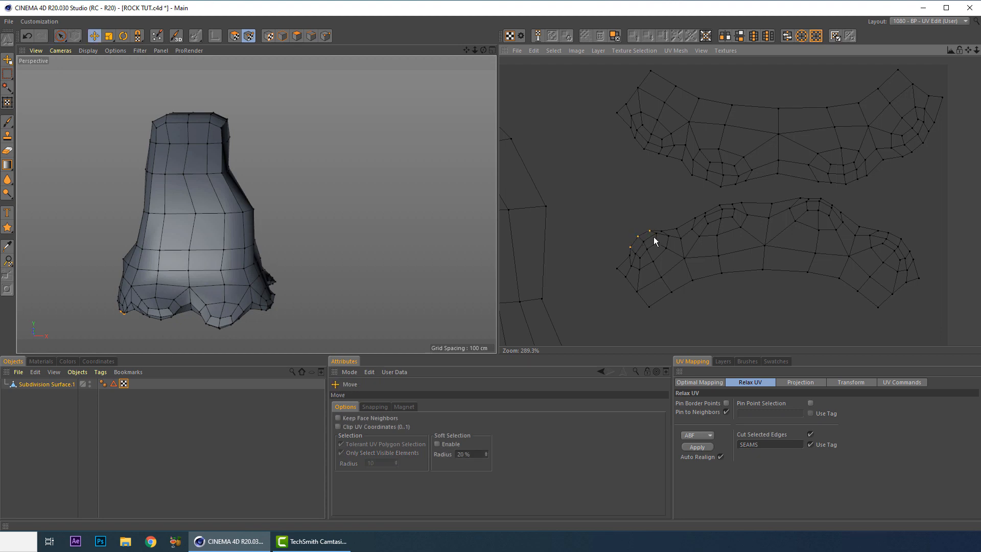
# - Select the three top border points of the lower root strip's third lobe from the left and move them upward
pyautogui.press('space')
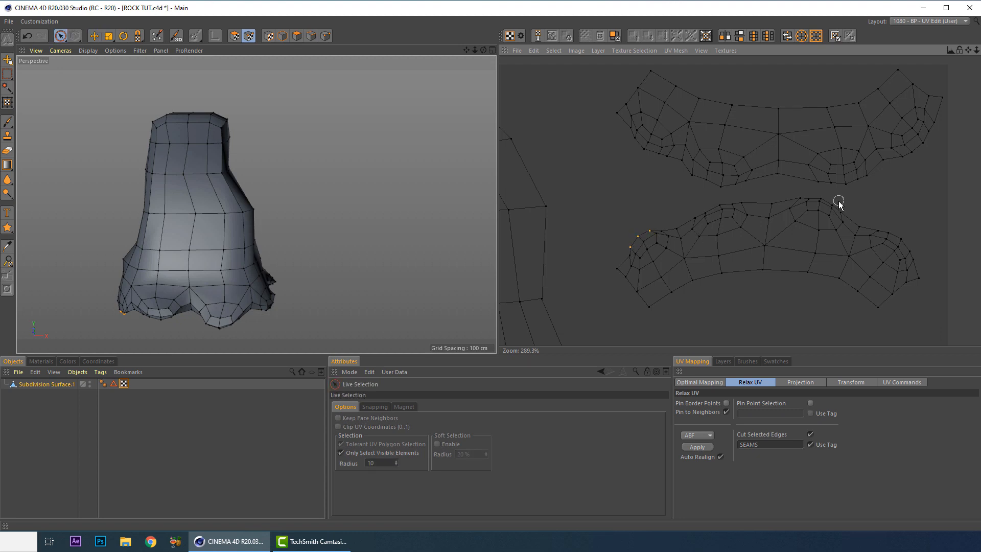
pyautogui.click(831, 206)
pyautogui.scroll(7, 817, 199)
pyautogui.moveTo(816, 219); pyautogui.dragTo(755, 193)
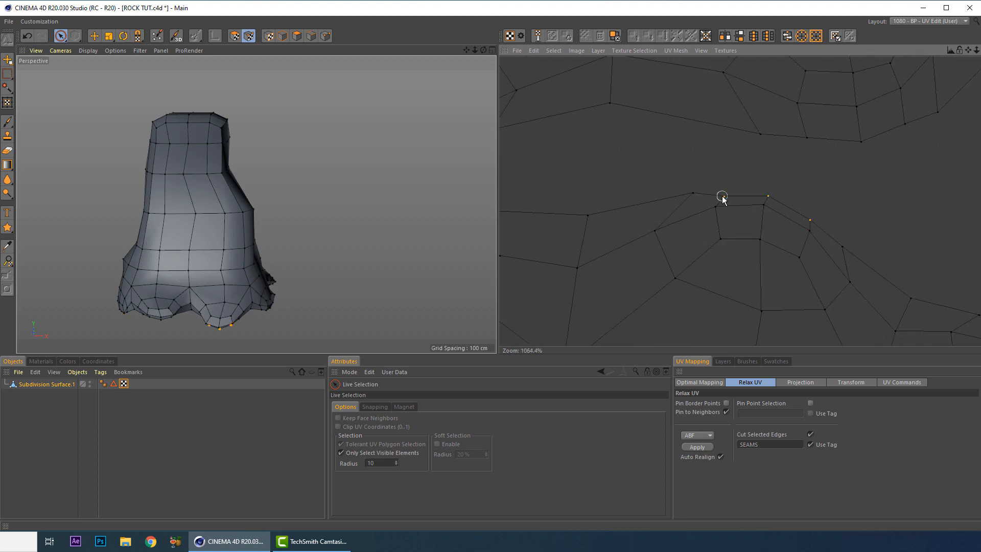
pyautogui.press('e')
pyautogui.moveTo(724, 201); pyautogui.dragTo(731, 188)
# - Move the top border points of the lower root strip's second lobe from the left outward
pyautogui.scroll(-3, 511, 158)
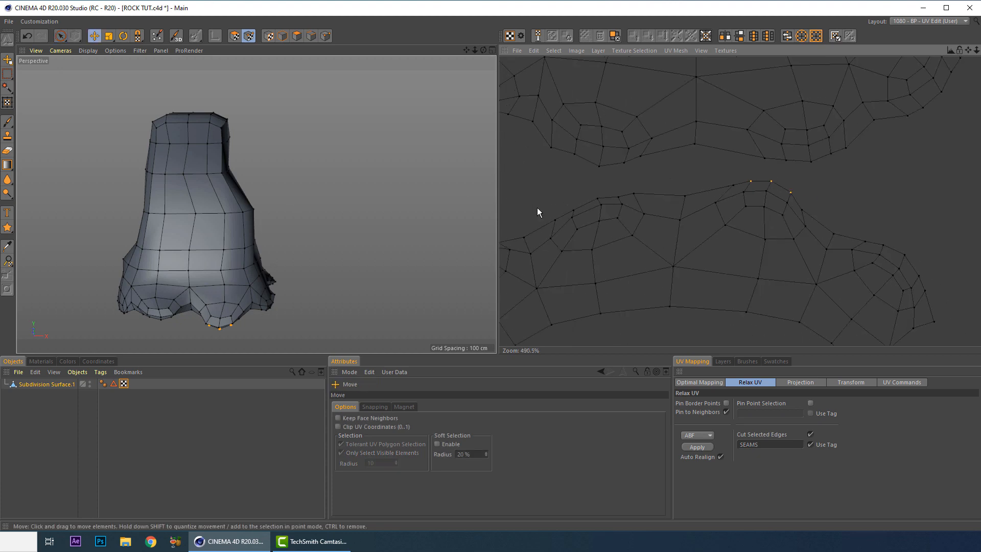
pyautogui.scroll(-1, 797, 211)
pyautogui.scroll(-3, 744, 201)
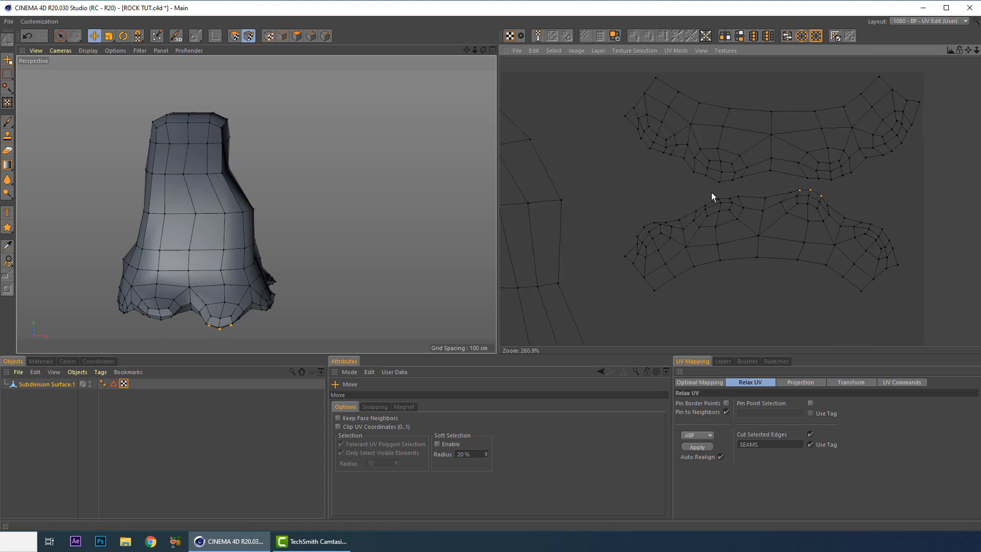
pyautogui.scroll(4, 716, 200)
pyautogui.scroll(2, 715, 201)
pyautogui.press('space')
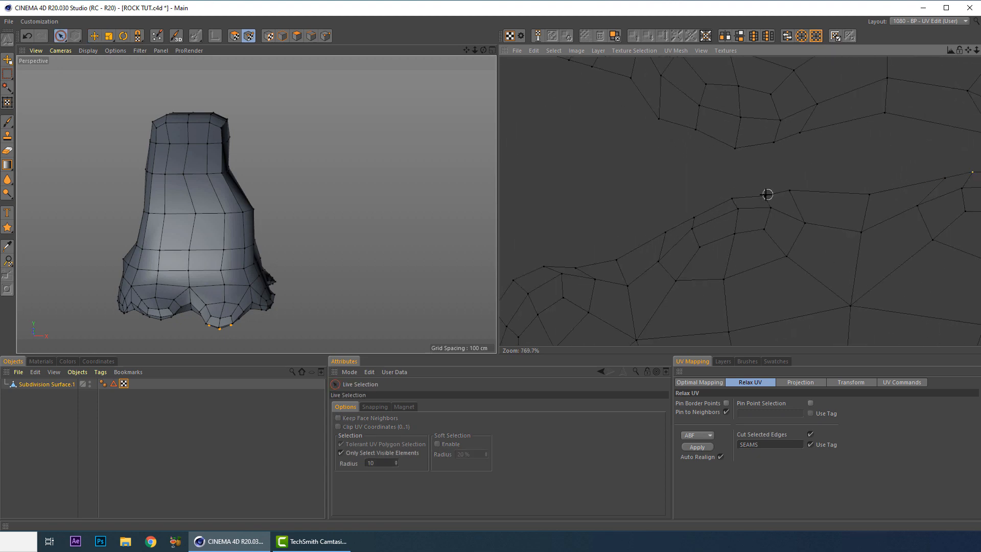
# - Shift the selected border points along the upper edge of the lower curved UV strip, deselect them and save the project
pyautogui.moveTo(667, 230)
pyautogui.mouseDown()
pyautogui.moveTo(659, 234)
pyautogui.moveTo(769, 193)
pyautogui.moveTo(725, 187)
pyautogui.mouseUp()
pyautogui.press('space')
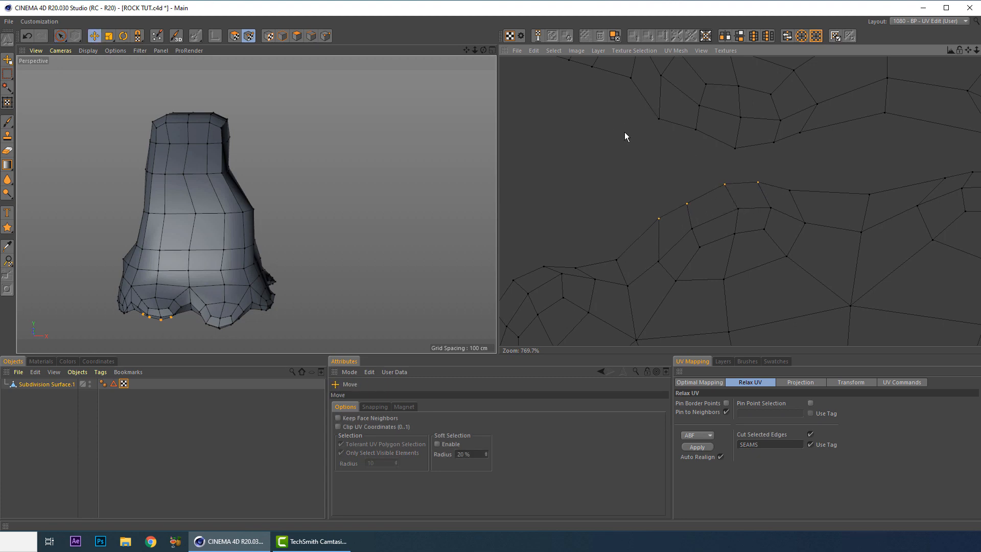
pyautogui.scroll(-10, 648, 149)
pyautogui.keyDown('alt'); pyautogui.moveTo(648, 149); pyautogui.dragTo(754, 140, button='middle'); pyautogui.keyUp('alt')
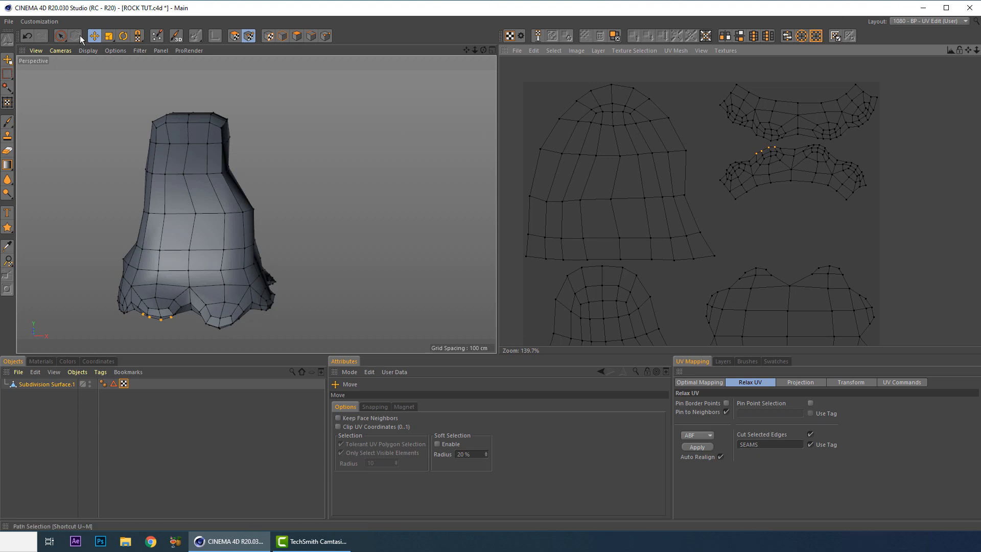
pyautogui.click(294, 142)
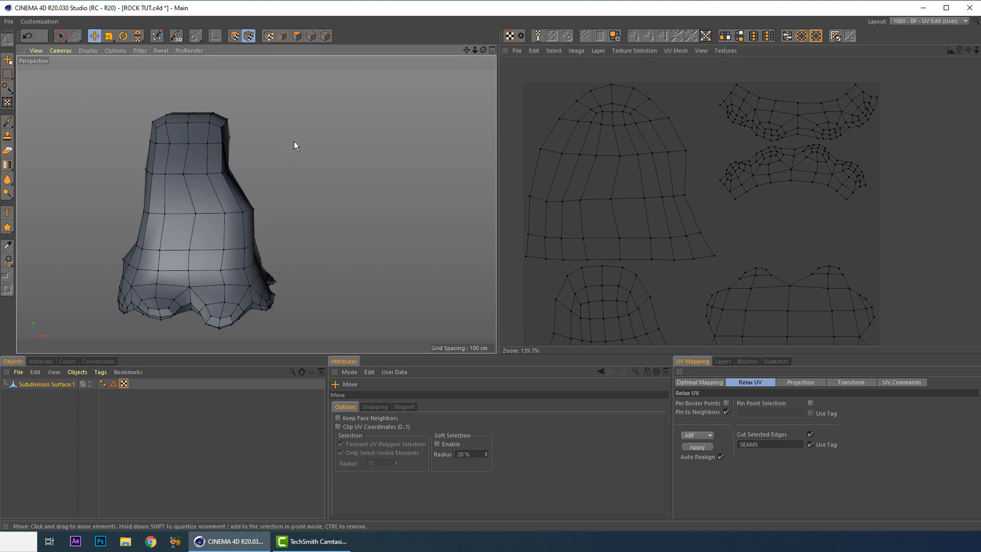
pyautogui.hotkey('ctrl', 's')
# - Switch to the 1080 - Sculpt (User) layout, set the rock to Model mode with the Move tool and save
pyautogui.click(923, 20)
pyautogui.click(933, 41)
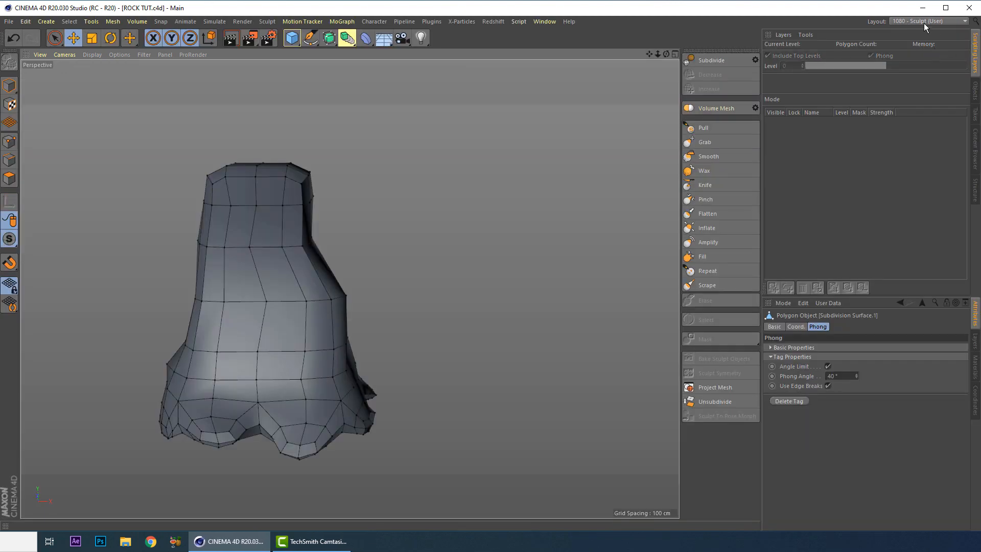
pyautogui.click(73, 38)
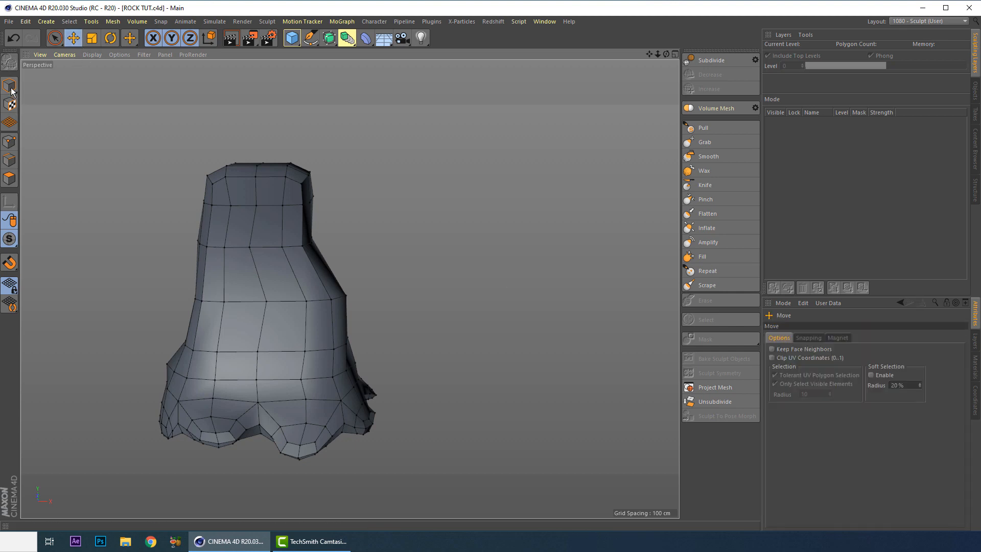
pyautogui.click(10, 86)
pyautogui.keyDown('alt'); pyautogui.moveTo(507, 280); pyautogui.dragTo(461, 262); pyautogui.keyUp('alt')
pyautogui.hotkey('ctrl', 's')
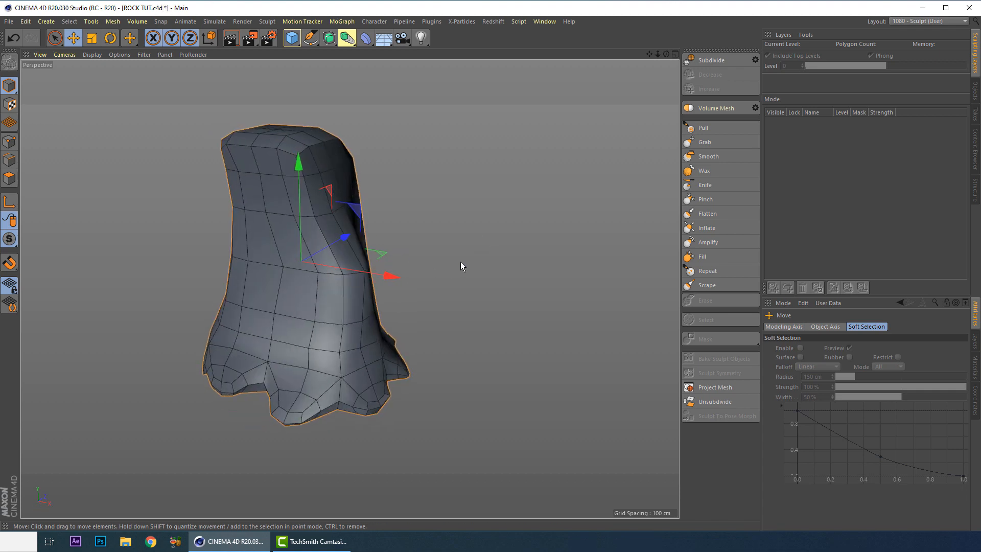
# - Display the rock in Gouraud shading without wireframe lines and subdivide it for sculpting up to level 1
pyautogui.press('n')
pyautogui.press('a')
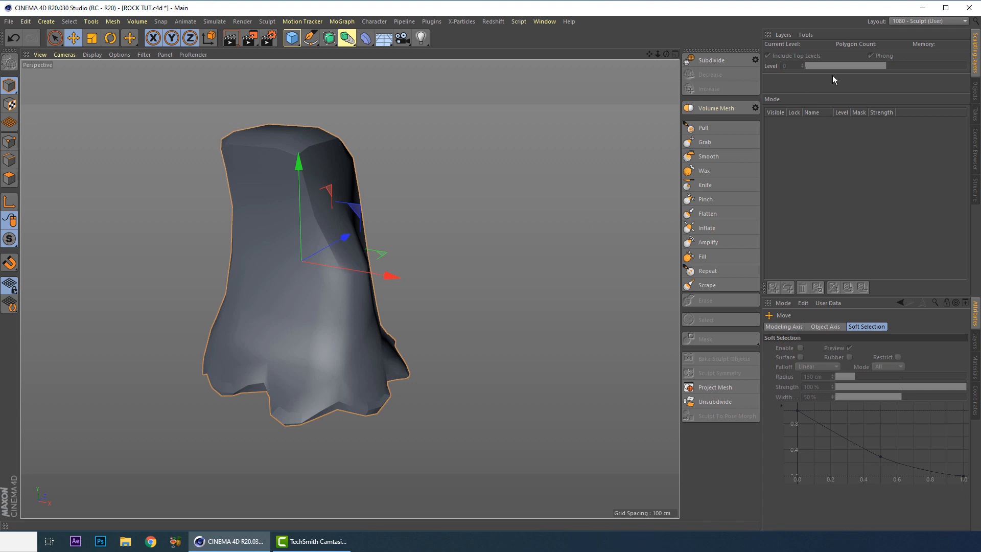
pyautogui.click(710, 60)
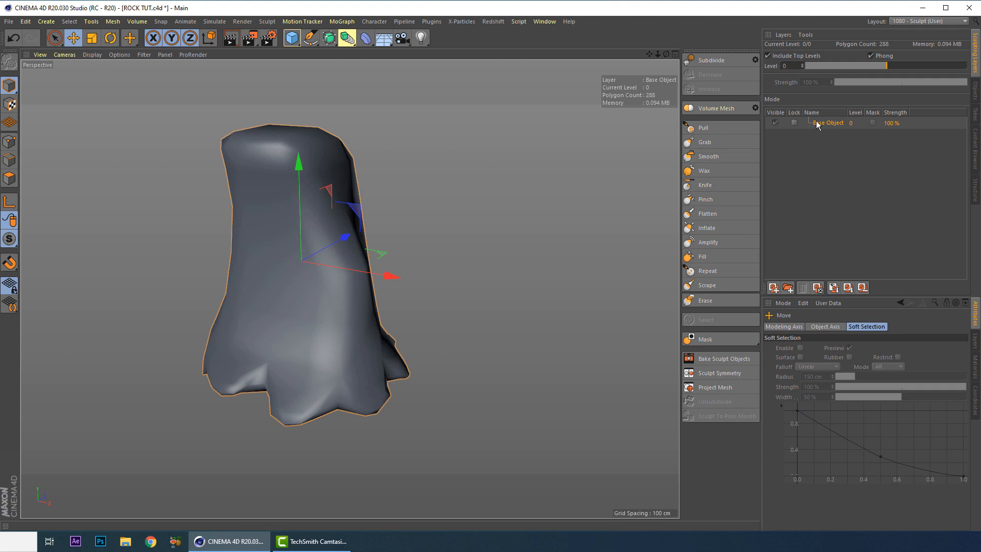
pyautogui.click(714, 60)
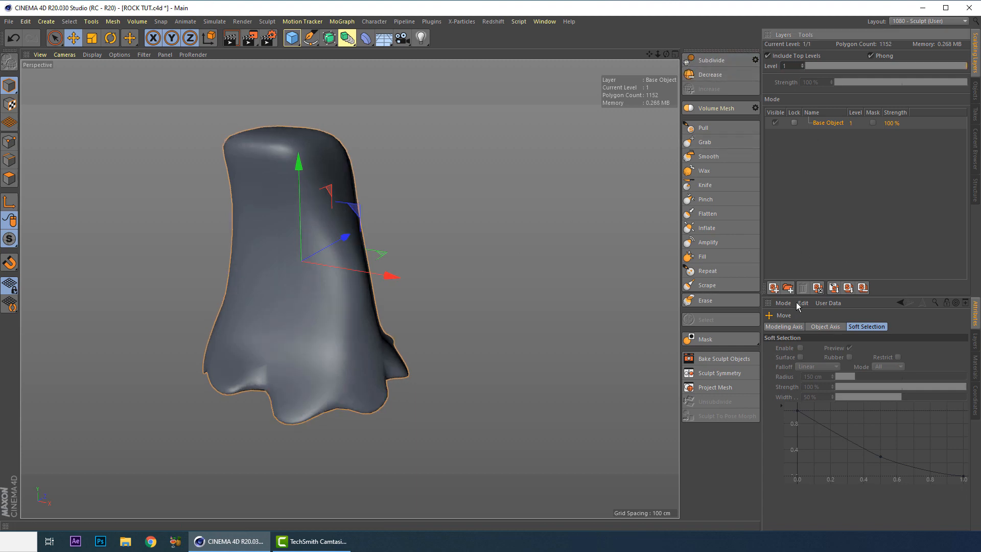
# - Add a sculpting layer above the base object and name it BASIC SULPTING
pyautogui.click(773, 288)
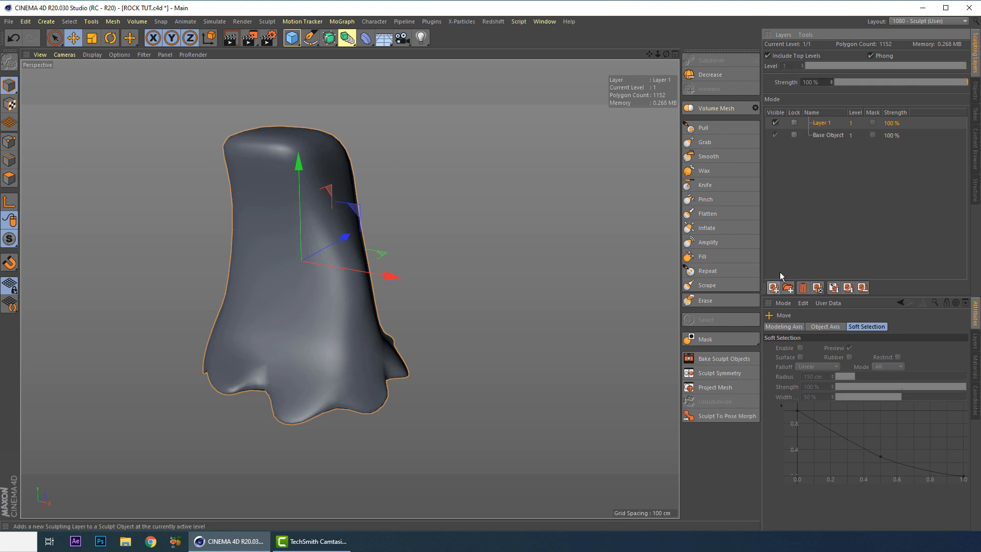
pyautogui.doubleClick(820, 123)
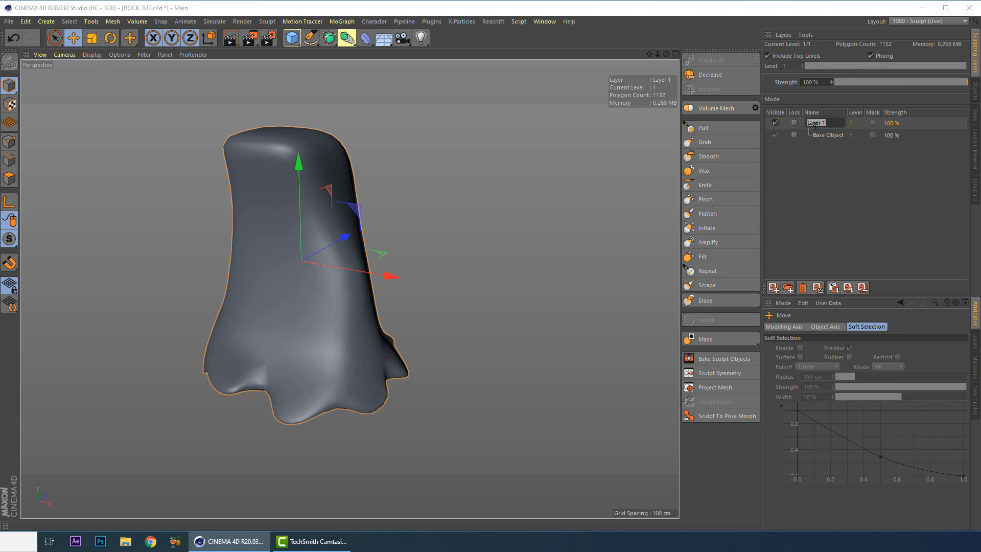
pyautogui.write('BA')
pyautogui.write('SIC SULPTING')
pyautogui.press('Return')
# - Examine the rock's mesh density from several sides with wireframe lines displayed over the shading
pyautogui.scroll(-4, 369, 310)
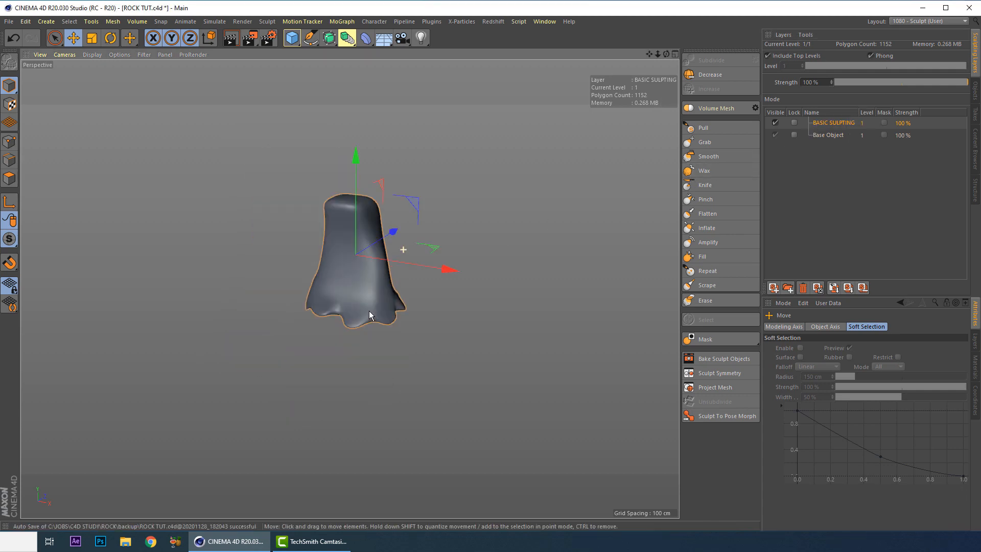
pyautogui.moveTo(368, 311)
pyautogui.keyDown('alt'); pyautogui.mouseDown()
pyautogui.moveTo(517, 273)
pyautogui.moveTo(617, 278)
pyautogui.moveTo(369, 266)
pyautogui.mouseUp(); pyautogui.keyUp('alt')
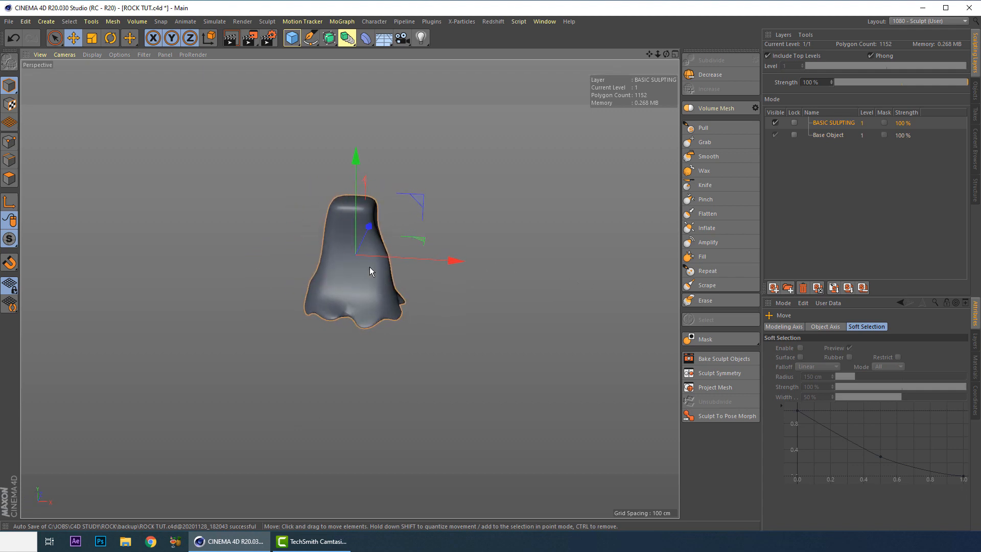
pyautogui.scroll(4, 378, 230)
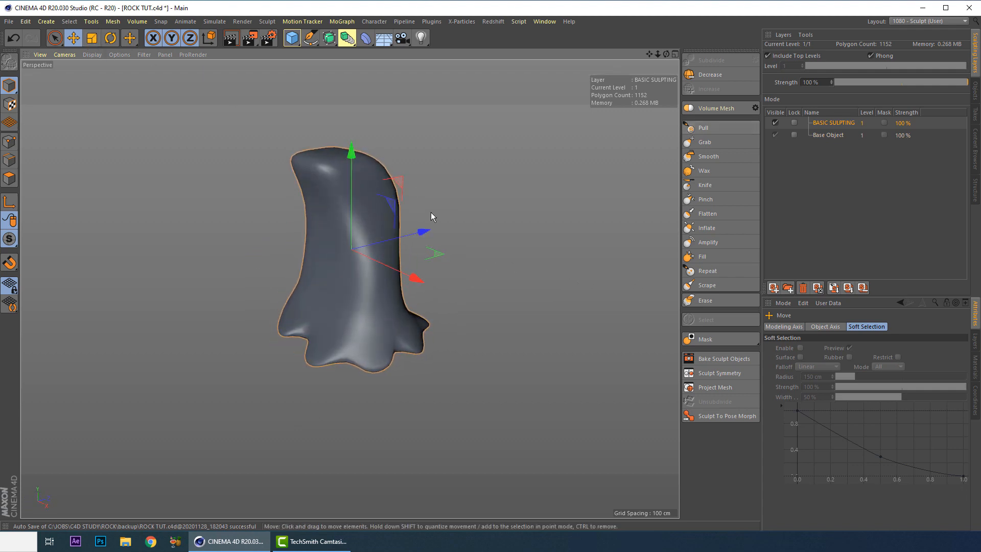
pyautogui.moveTo(430, 212)
pyautogui.keyDown('alt'); pyautogui.mouseDown()
pyautogui.moveTo(458, 206)
pyautogui.moveTo(342, 218)
pyautogui.moveTo(250, 203)
pyautogui.moveTo(260, 198)
pyautogui.mouseUp(); pyautogui.keyUp('alt')
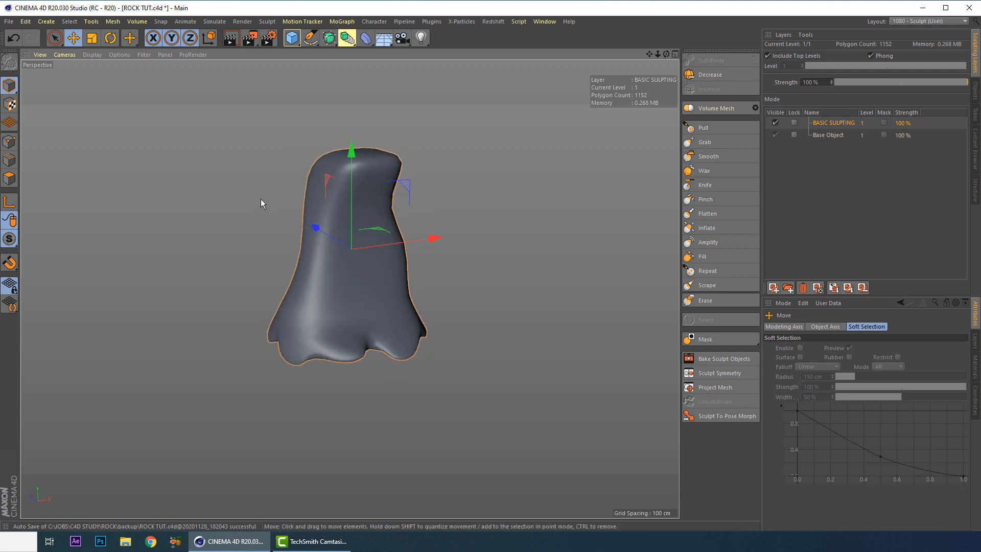
pyautogui.press('n')
pyautogui.press('b')
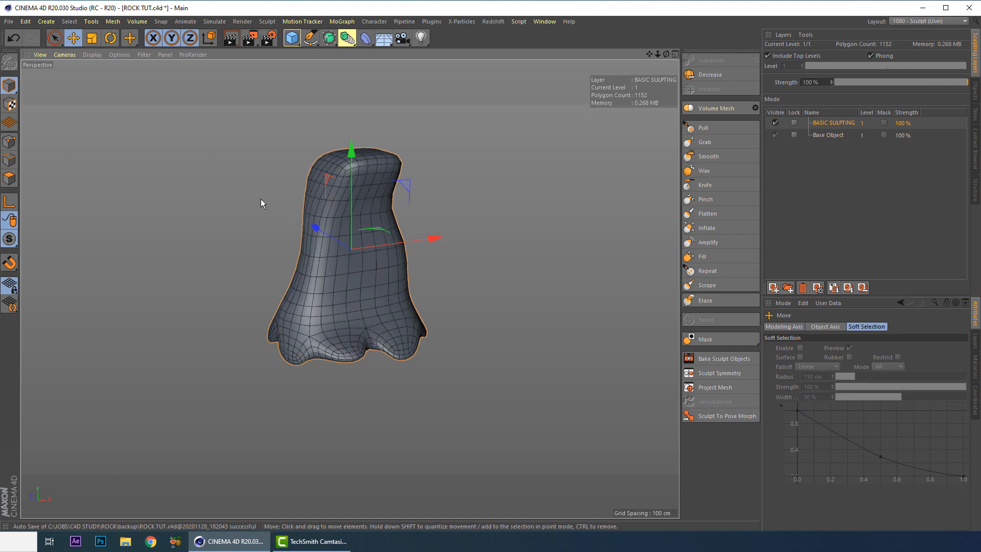
pyautogui.moveTo(260, 198)
pyautogui.keyDown('alt'); pyautogui.mouseDown()
pyautogui.moveTo(256, 252)
pyautogui.moveTo(214, 256)
pyautogui.mouseUp(); pyautogui.keyUp('alt')
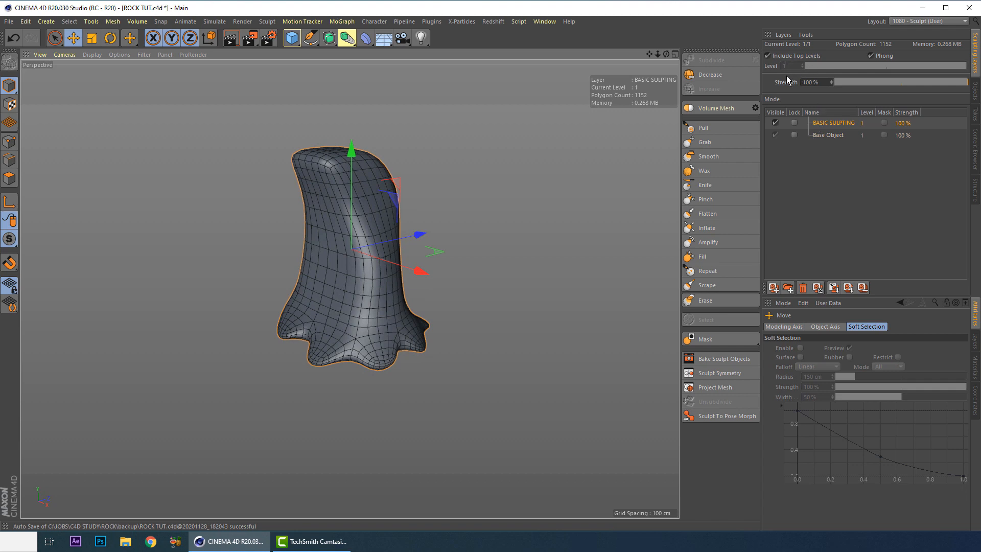
# - Delete the BASIC SULPTING layer and subdivide the base object up to level 4
pyautogui.click(802, 287)
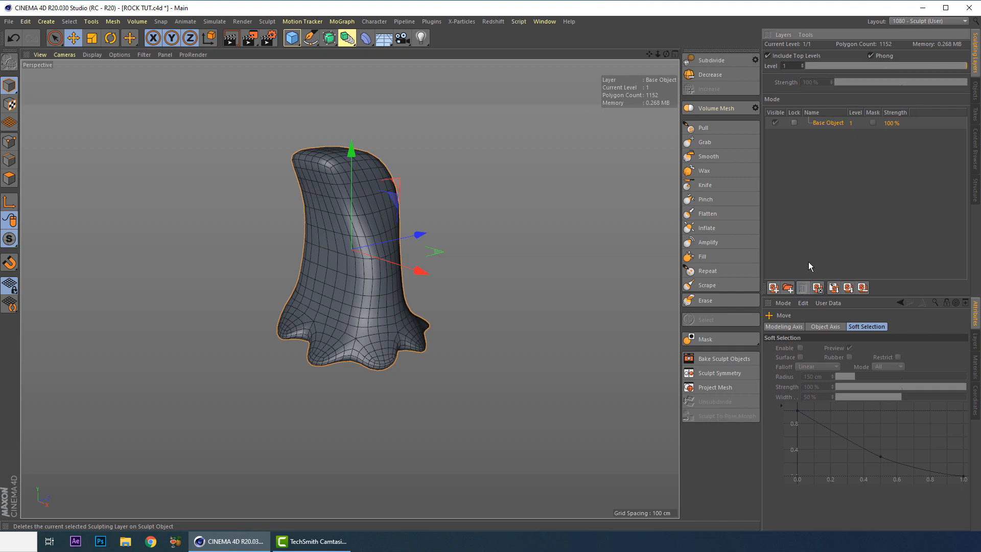
pyautogui.click(712, 60)
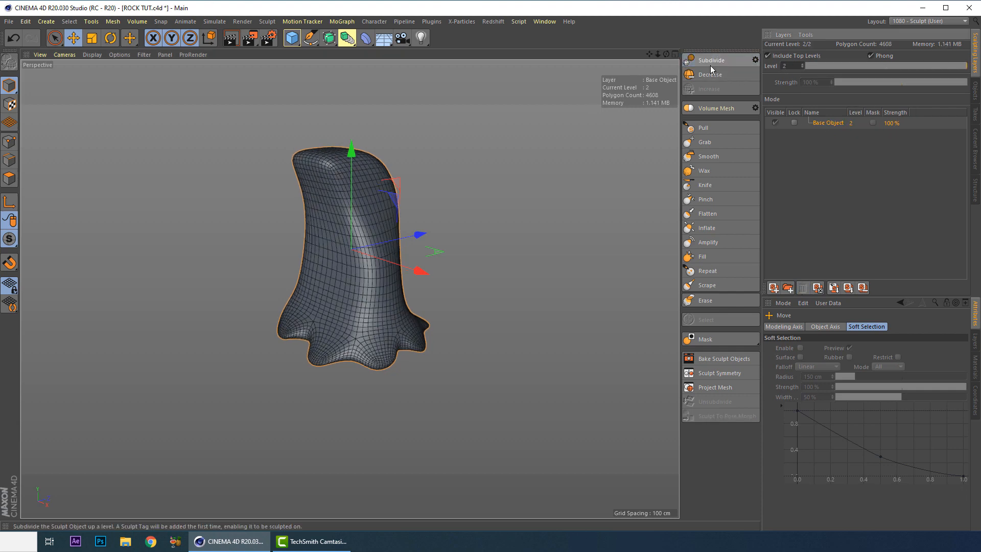
pyautogui.click(713, 61)
pyautogui.click(715, 62)
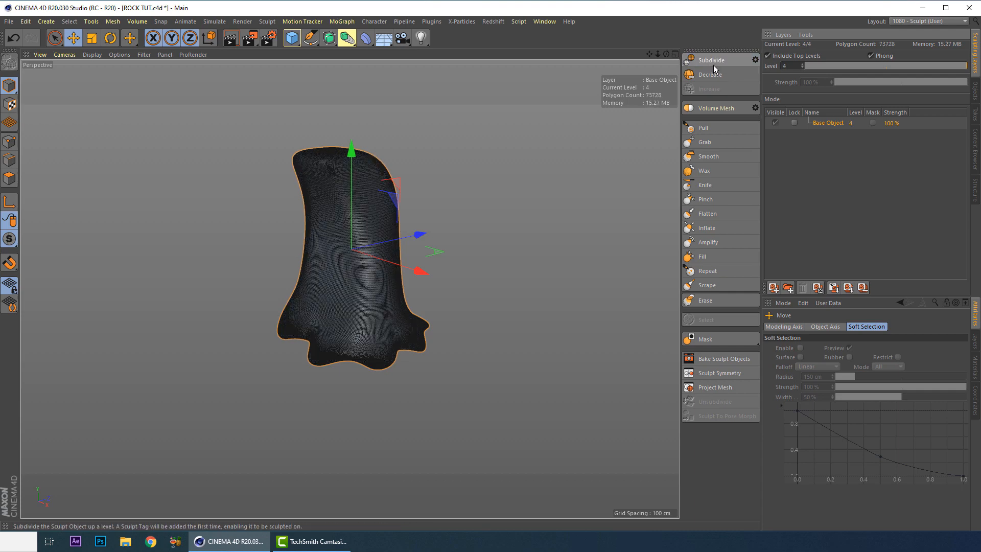
pyautogui.moveTo(308, 203)
pyautogui.keyDown('alt'); pyautogui.mouseDown()
pyautogui.moveTo(467, 214)
pyautogui.moveTo(377, 202)
pyautogui.mouseUp(); pyautogui.keyUp('alt')
pyautogui.scroll(4, 389, 176)
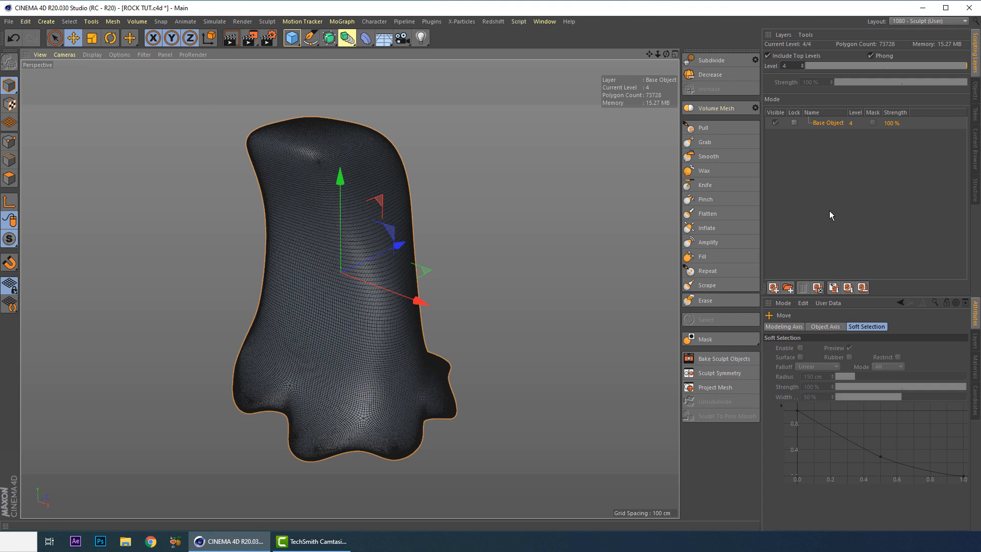
# - Add a level 4 sculpting layer named SCULPTING, deselect the rock and save the project
pyautogui.click(772, 288)
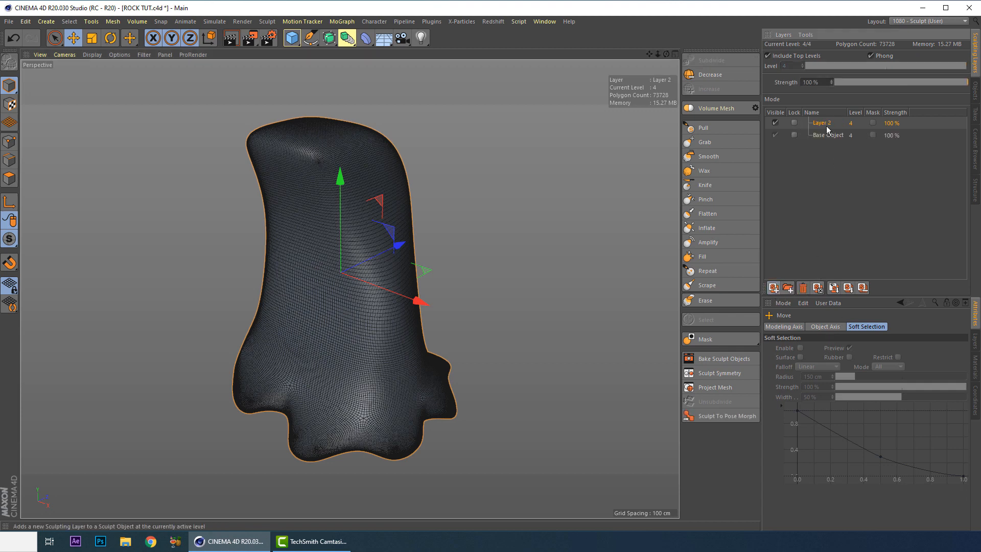
pyautogui.doubleClick(823, 123)
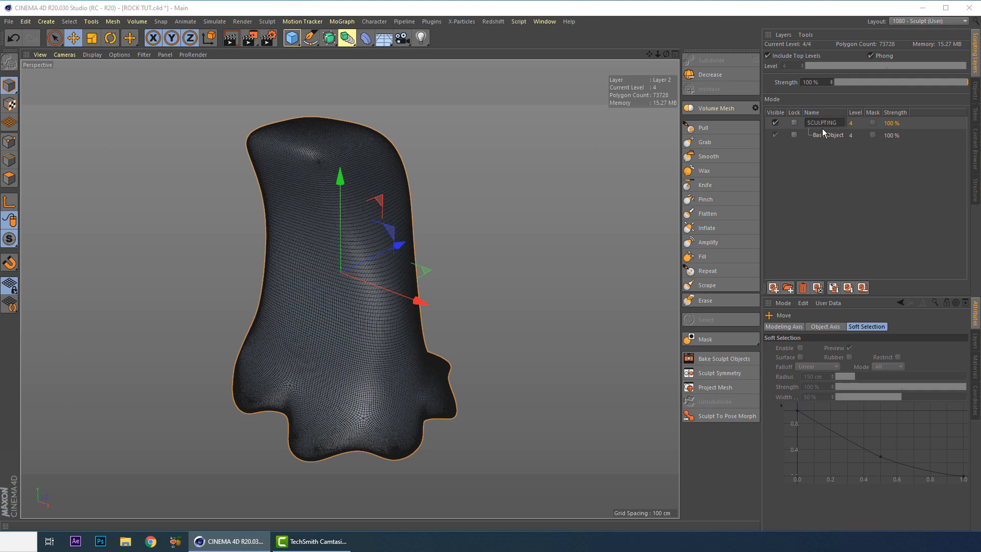
pyautogui.press('Return')
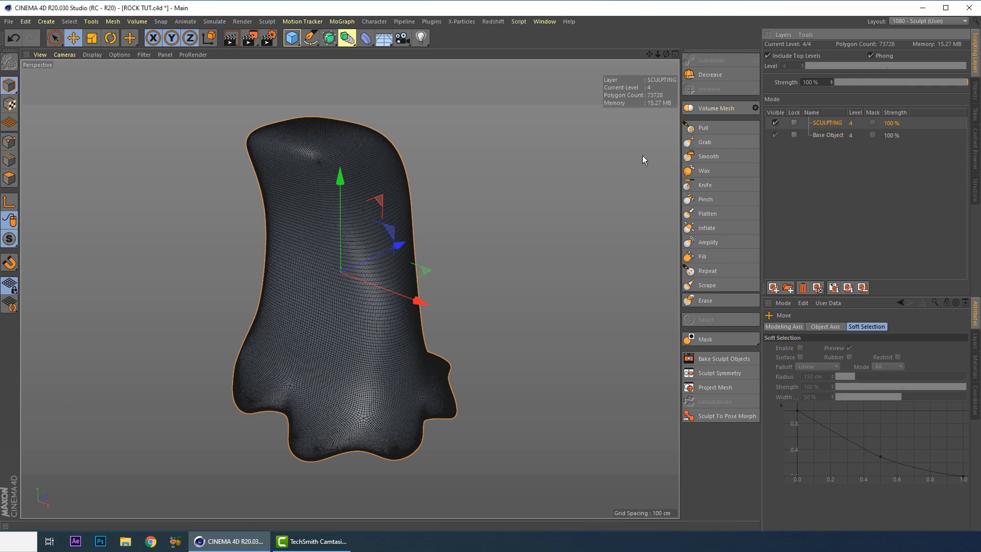
pyautogui.click(193, 173)
pyautogui.hotkey('ctrl', 's')
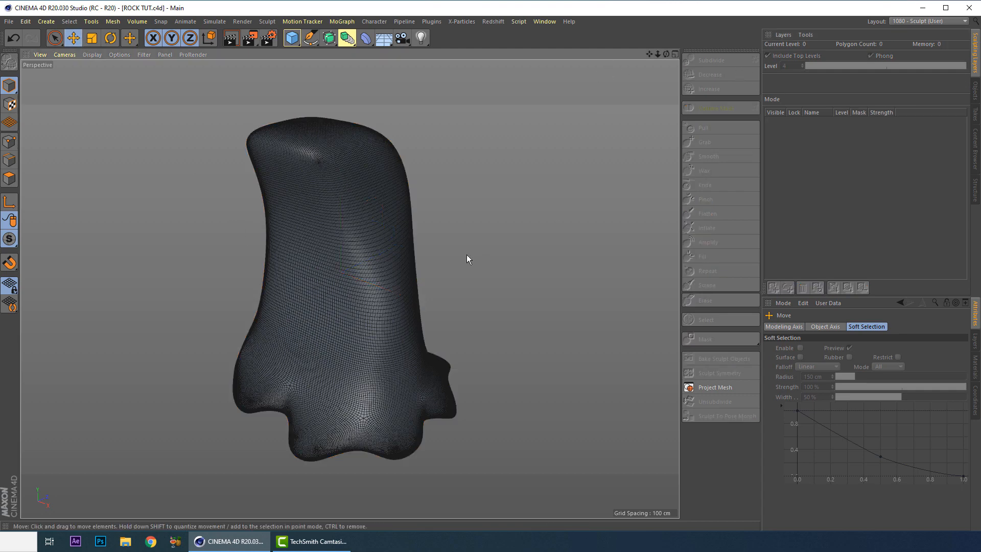
# - Reselect the rock, try the Pull brush on its front in Gouraud shading without lines, and undo the trial strokes
pyautogui.click(400, 264)
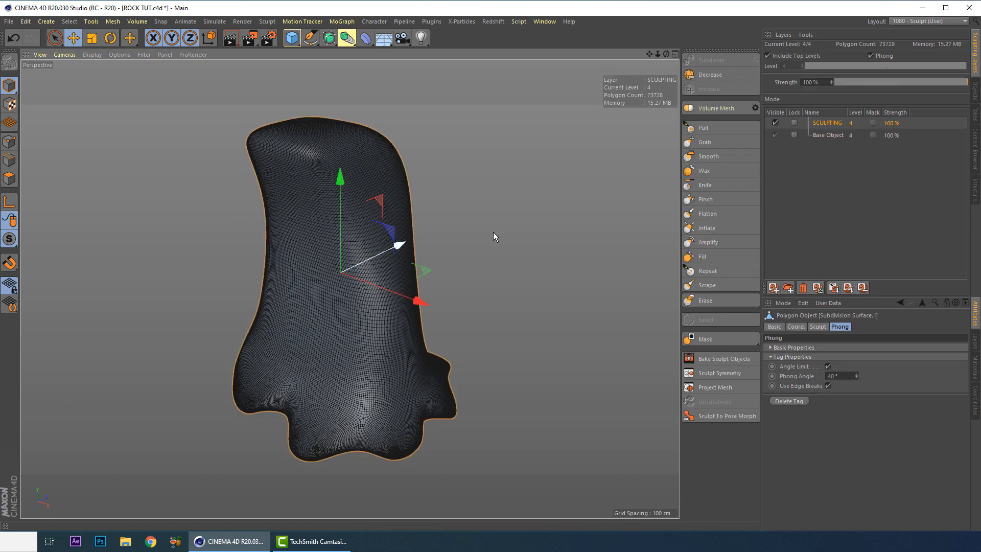
pyautogui.click(706, 127)
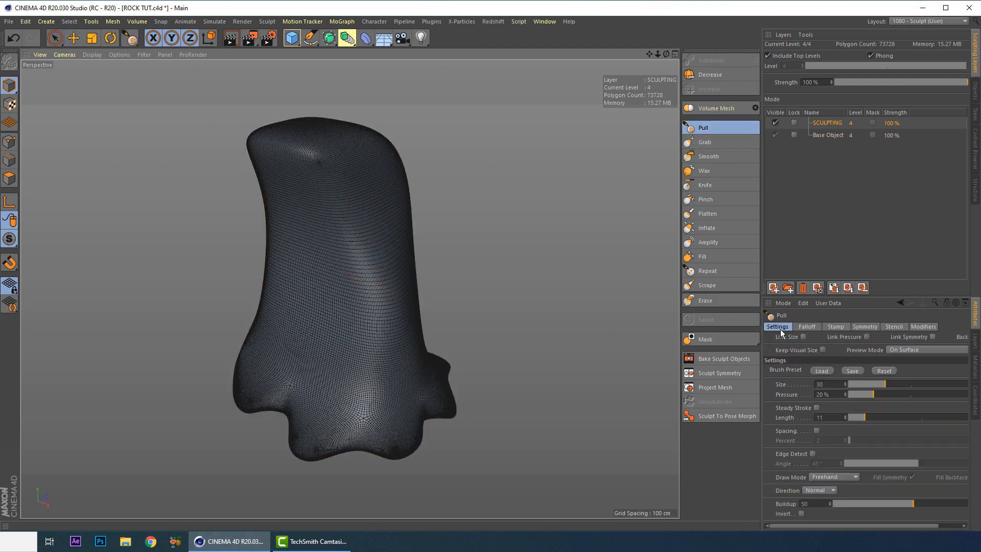
pyautogui.press('n')
pyautogui.press('a')
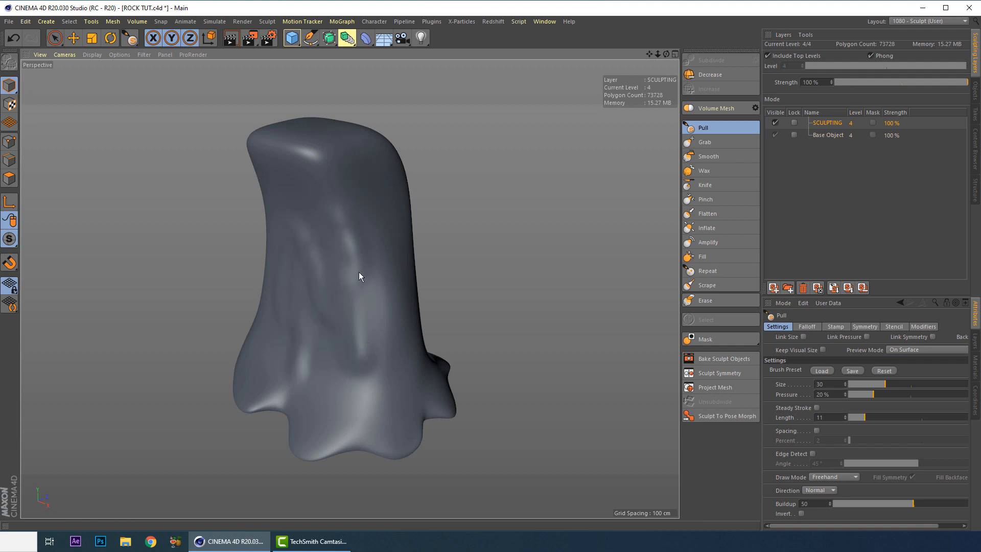
pyautogui.hotkey('ctrl', 'z')
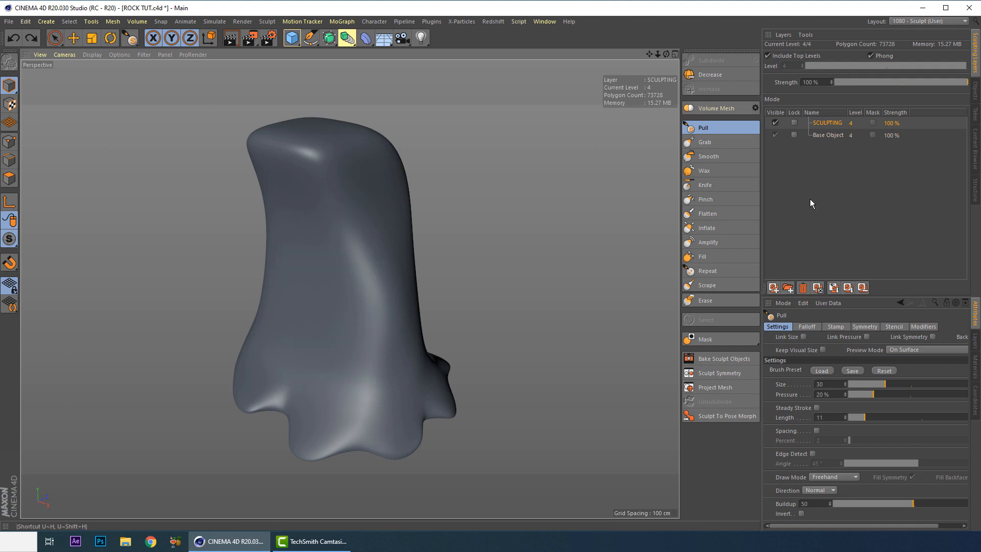
# - Set the Pull brush size to 60 and its pressure to 35%
pyautogui.click(823, 384)
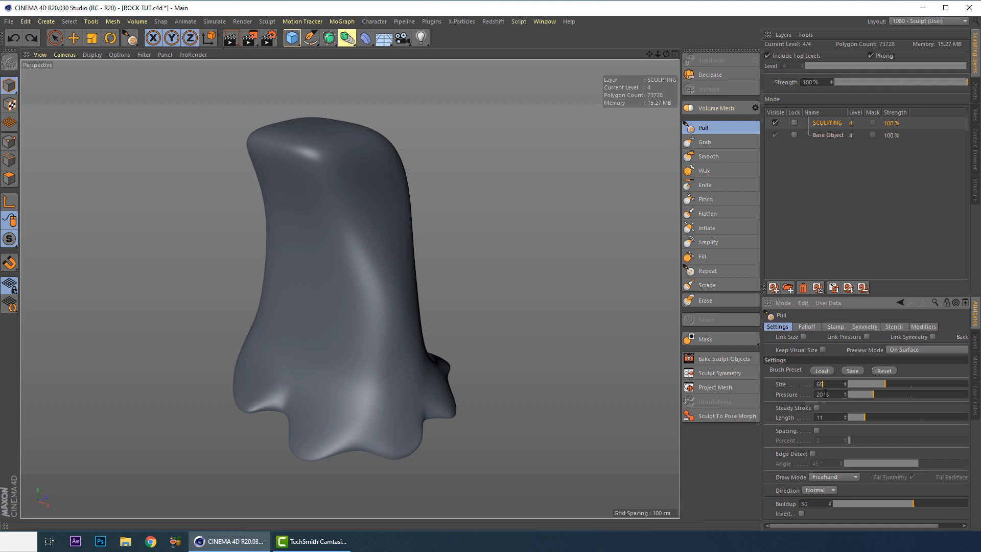
pyautogui.click(825, 393)
pyautogui.write('35')
pyautogui.press('Return')
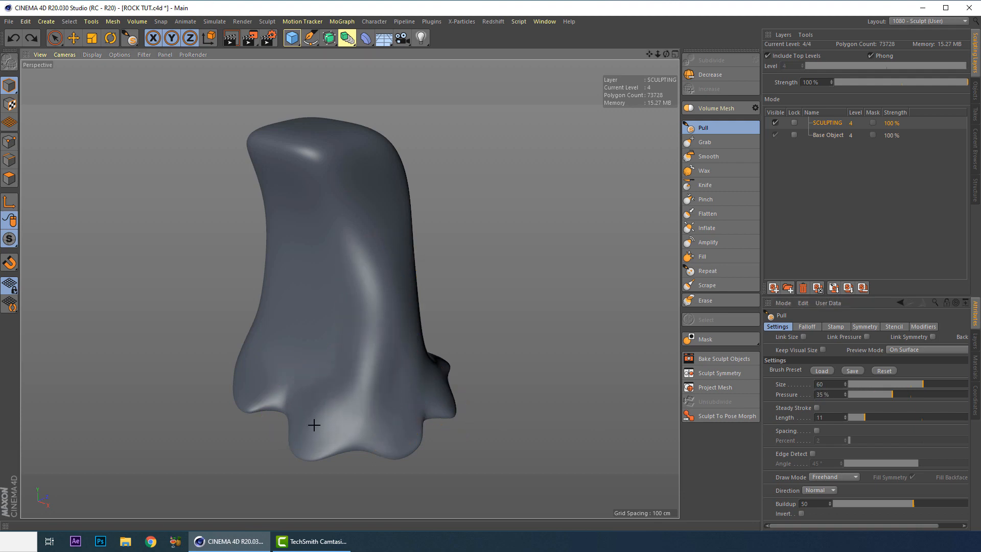
# - Sculpt soft bulges and ridges around the rock's front, back and upper sides with the Pull brush
pyautogui.moveTo(339, 403)
pyautogui.keyDown('alt'); pyautogui.mouseDown()
pyautogui.moveTo(387, 357)
pyautogui.moveTo(383, 298)
pyautogui.moveTo(342, 254)
pyautogui.moveTo(329, 372)
pyautogui.moveTo(272, 217)
pyautogui.moveTo(328, 231)
pyautogui.moveTo(372, 148)
pyautogui.mouseUp(); pyautogui.keyUp('alt')
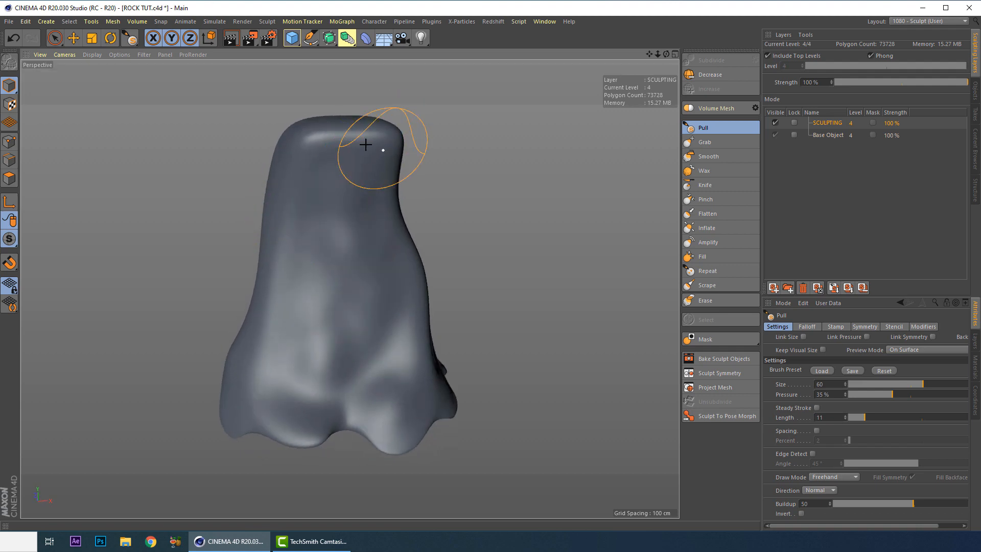
pyautogui.moveTo(311, 175)
pyautogui.keyDown('alt'); pyautogui.mouseDown()
pyautogui.moveTo(385, 175)
pyautogui.moveTo(320, 209)
pyautogui.moveTo(317, 357)
pyautogui.moveTo(383, 292)
pyautogui.moveTo(313, 394)
pyautogui.moveTo(436, 407)
pyautogui.moveTo(382, 263)
pyautogui.moveTo(324, 322)
pyautogui.moveTo(331, 269)
pyautogui.moveTo(420, 269)
pyautogui.mouseUp(); pyautogui.keyUp('alt')
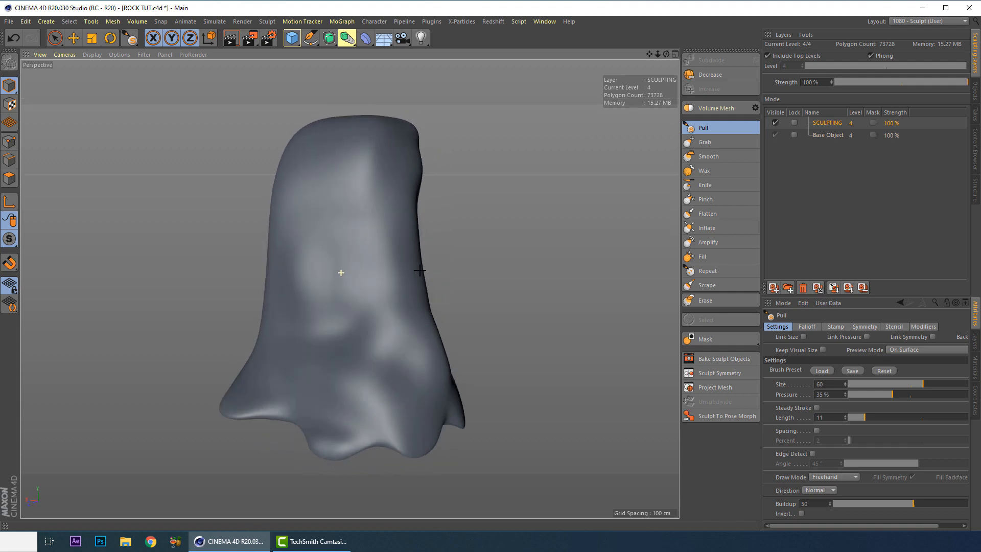
pyautogui.keyDown('alt'); pyautogui.moveTo(337, 158); pyautogui.dragTo(414, 170); pyautogui.keyUp('alt')
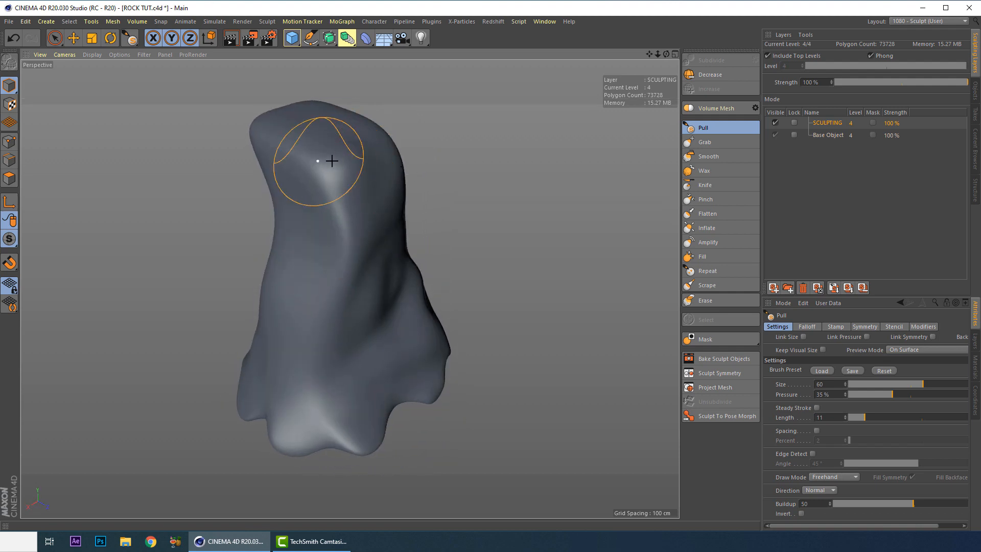
pyautogui.keyDown('alt'); pyautogui.moveTo(332, 161); pyautogui.dragTo(363, 167); pyautogui.keyUp('alt')
pyautogui.keyDown('alt'); pyautogui.moveTo(284, 143); pyautogui.dragTo(363, 157); pyautogui.keyUp('alt')
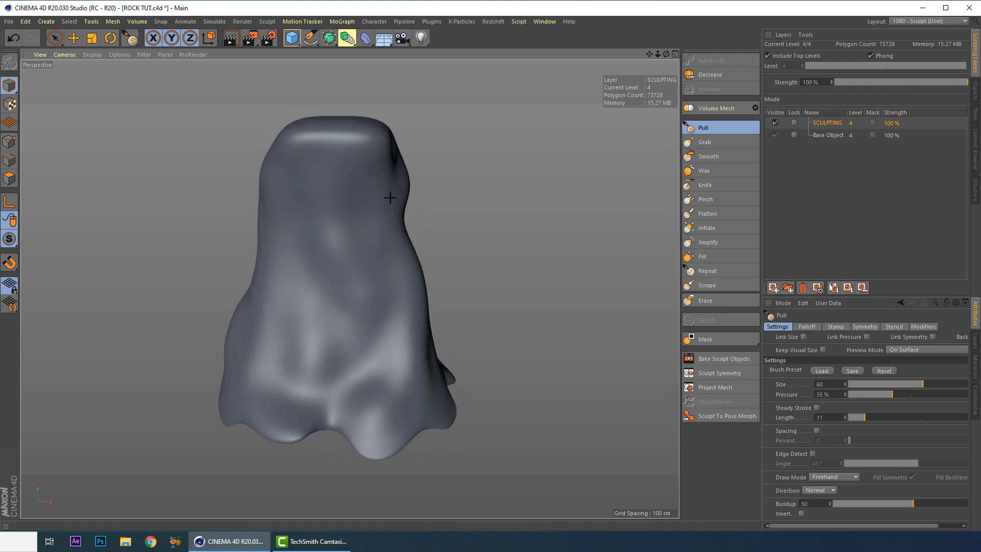
pyautogui.keyDown('alt'); pyautogui.moveTo(389, 197); pyautogui.dragTo(232, 226); pyautogui.keyUp('alt')
pyautogui.keyDown('alt'); pyautogui.moveTo(363, 280); pyautogui.dragTo(347, 235); pyautogui.keyUp('alt')
pyautogui.keyDown('alt'); pyautogui.moveTo(422, 221); pyautogui.dragTo(346, 247); pyautogui.keyUp('alt')
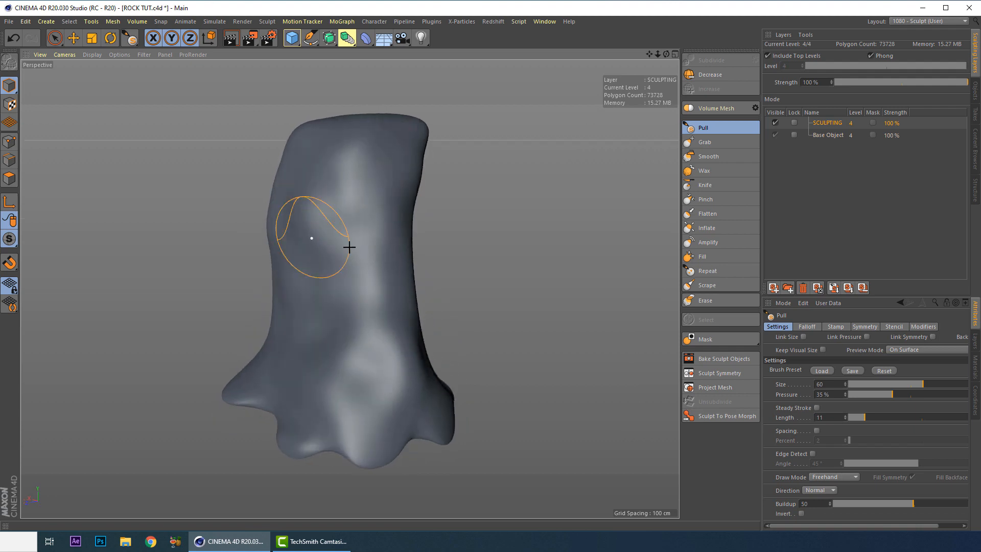
pyautogui.moveTo(306, 304)
pyautogui.keyDown('alt'); pyautogui.mouseDown()
pyautogui.moveTo(414, 283)
pyautogui.moveTo(275, 274)
pyautogui.moveTo(355, 295)
pyautogui.moveTo(590, 313)
pyautogui.moveTo(409, 286)
pyautogui.moveTo(471, 254)
pyautogui.moveTo(387, 253)
pyautogui.moveTo(405, 256)
pyautogui.moveTo(388, 266)
pyautogui.mouseUp(); pyautogui.keyUp('alt')
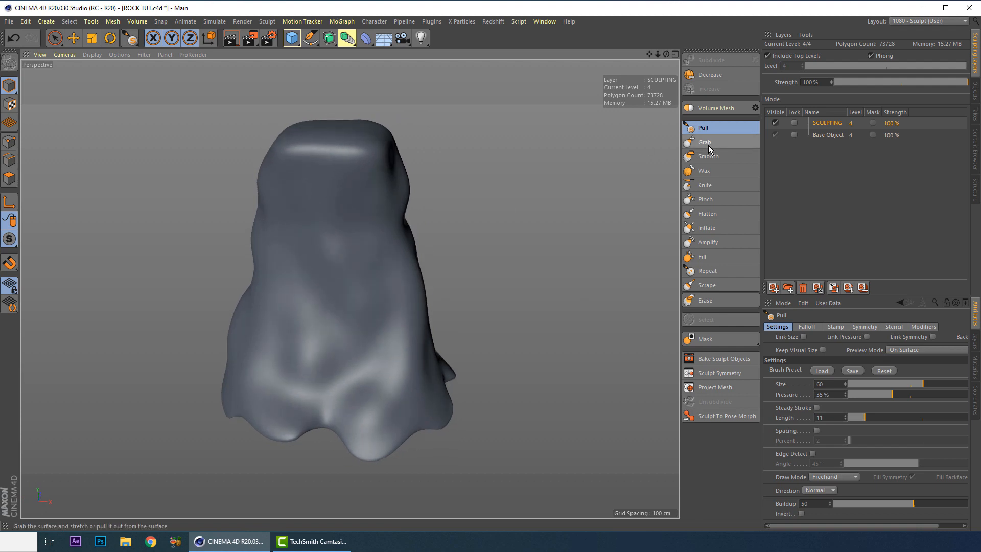
# - Choose the Grab brush, undo the last stroke and set the brush size to 100
pyautogui.click(707, 145)
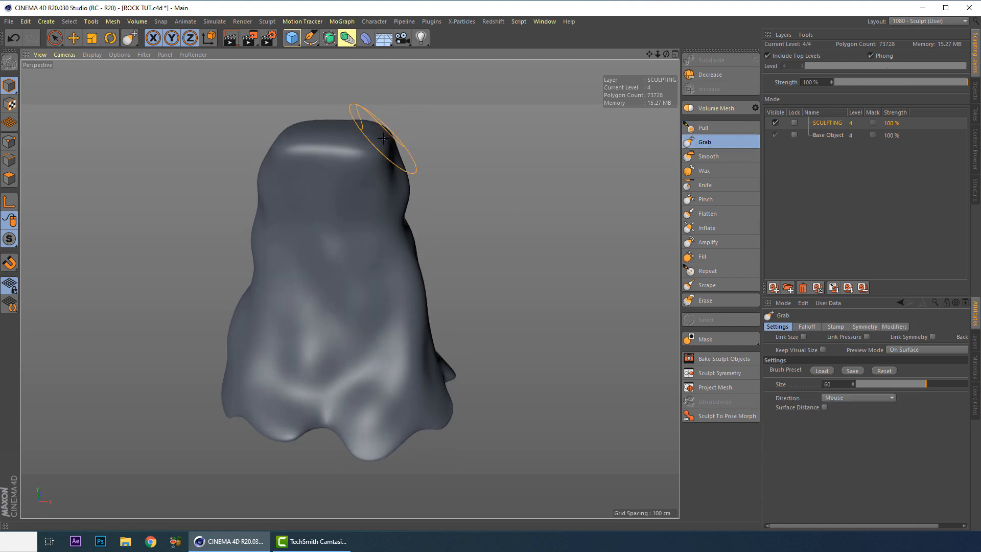
pyautogui.hotkey('ctrl', 'z')
pyautogui.doubleClick(837, 384)
pyautogui.write('80')
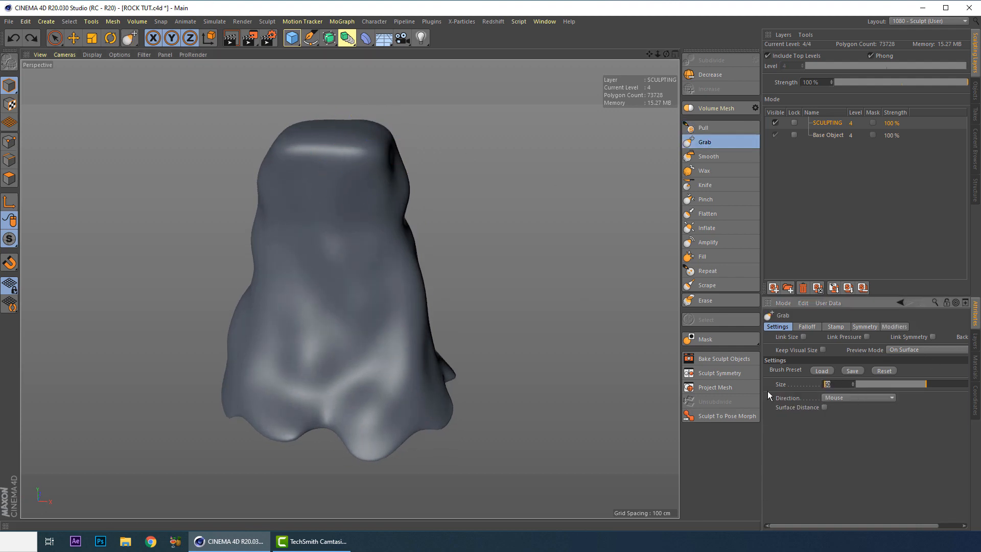
pyautogui.write('100')
pyautogui.press('Return')
pyautogui.keyDown('alt'); pyautogui.moveTo(431, 210); pyautogui.dragTo(339, 271); pyautogui.keyUp('alt')
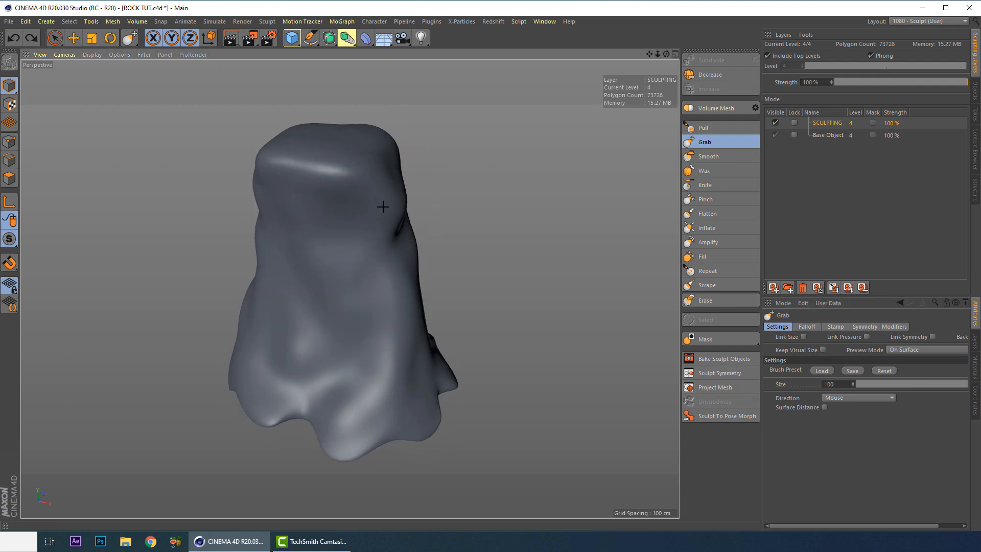
# - Try stretching the rock's upper part sideways with two Grab strokes and undo both
pyautogui.moveTo(381, 208)
pyautogui.mouseDown()
pyautogui.moveTo(339, 271)
pyautogui.moveTo(236, 182)
pyautogui.moveTo(256, 190)
pyautogui.moveTo(233, 191)
pyautogui.mouseUp()
pyautogui.moveTo(383, 161)
pyautogui.mouseDown()
pyautogui.moveTo(403, 157)
pyautogui.moveTo(378, 168)
pyautogui.moveTo(219, 167)
pyautogui.moveTo(212, 189)
pyautogui.moveTo(311, 210)
pyautogui.moveTo(394, 183)
pyautogui.moveTo(368, 190)
pyautogui.moveTo(296, 137)
pyautogui.moveTo(297, 146)
pyautogui.moveTo(330, 153)
pyautogui.moveTo(247, 107)
pyautogui.mouseUp()
pyautogui.hotkey('ctrl', 'z')
pyautogui.hotkey('ctrl', 'z')
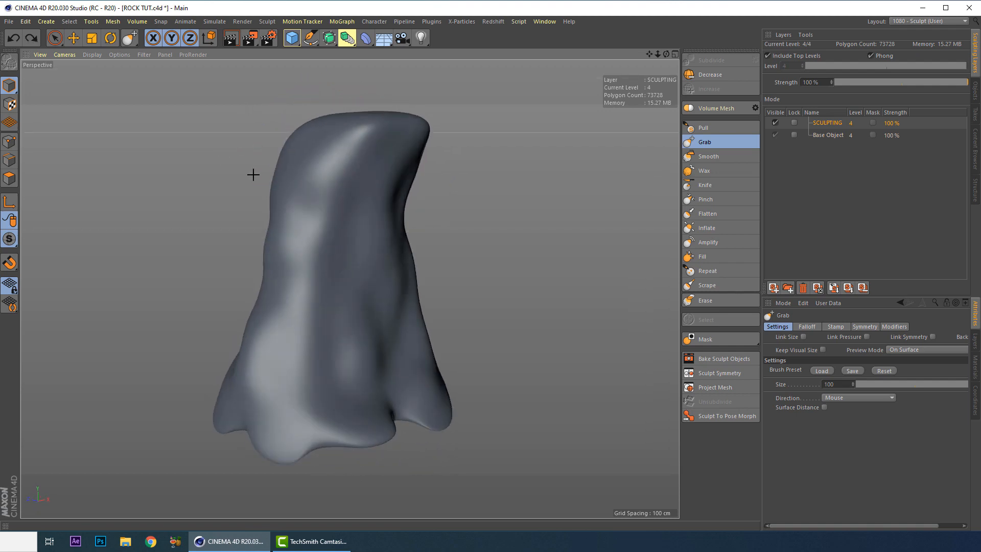
pyautogui.moveTo(259, 202)
pyautogui.keyDown('alt'); pyautogui.mouseDown()
pyautogui.moveTo(225, 200)
pyautogui.moveTo(512, 212)
pyautogui.mouseUp(); pyautogui.keyUp('alt')
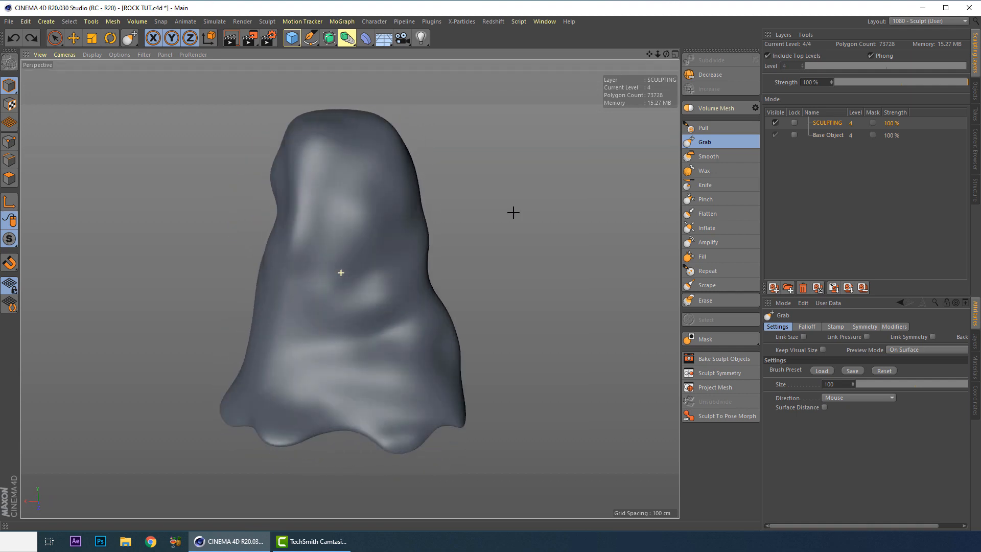
pyautogui.moveTo(401, 276)
pyautogui.keyDown('alt'); pyautogui.mouseDown()
pyautogui.moveTo(320, 273)
pyautogui.moveTo(368, 236)
pyautogui.moveTo(558, 243)
pyautogui.moveTo(285, 223)
pyautogui.moveTo(241, 233)
pyautogui.mouseUp(); pyautogui.keyUp('alt')
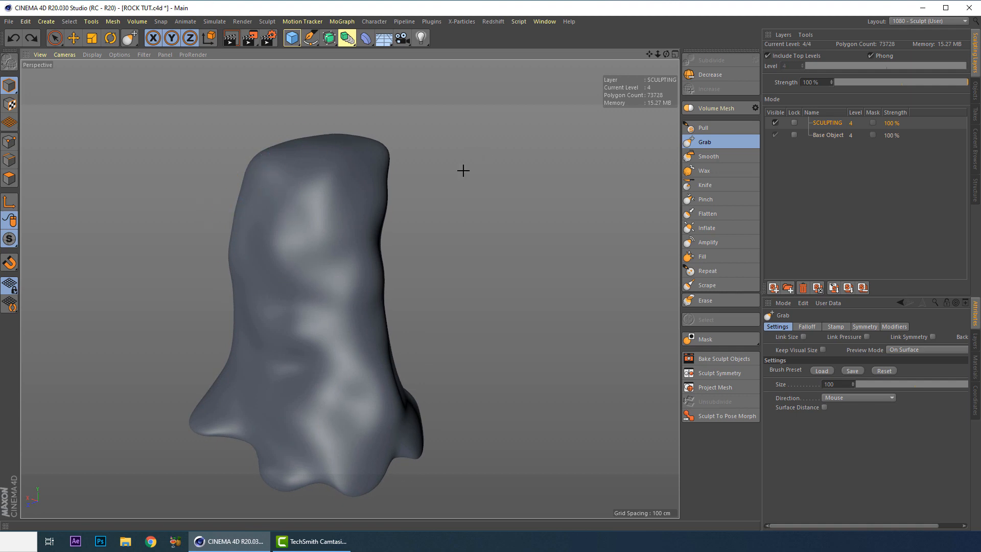
# - Try pulling large spikes out of both sides of the rock with the Grab brush and undo the strokes
pyautogui.moveTo(340, 245)
pyautogui.mouseDown()
pyautogui.moveTo(466, 259)
pyautogui.moveTo(228, 230)
pyautogui.moveTo(138, 240)
pyautogui.mouseUp()
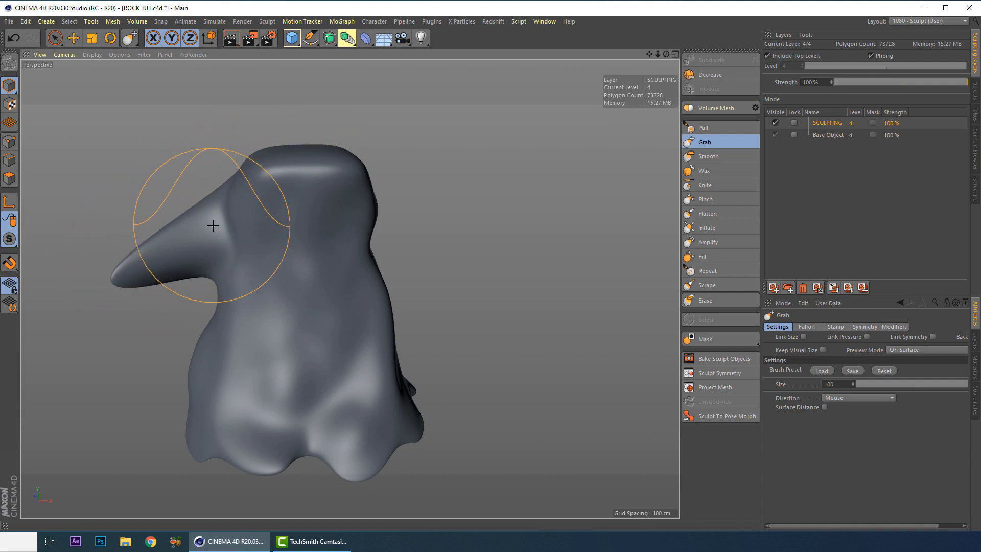
pyautogui.moveTo(223, 202)
pyautogui.keyDown('alt'); pyautogui.mouseDown()
pyautogui.moveTo(320, 218)
pyautogui.moveTo(399, 213)
pyautogui.moveTo(428, 236)
pyautogui.moveTo(230, 221)
pyautogui.moveTo(186, 245)
pyautogui.mouseUp(); pyautogui.keyUp('alt')
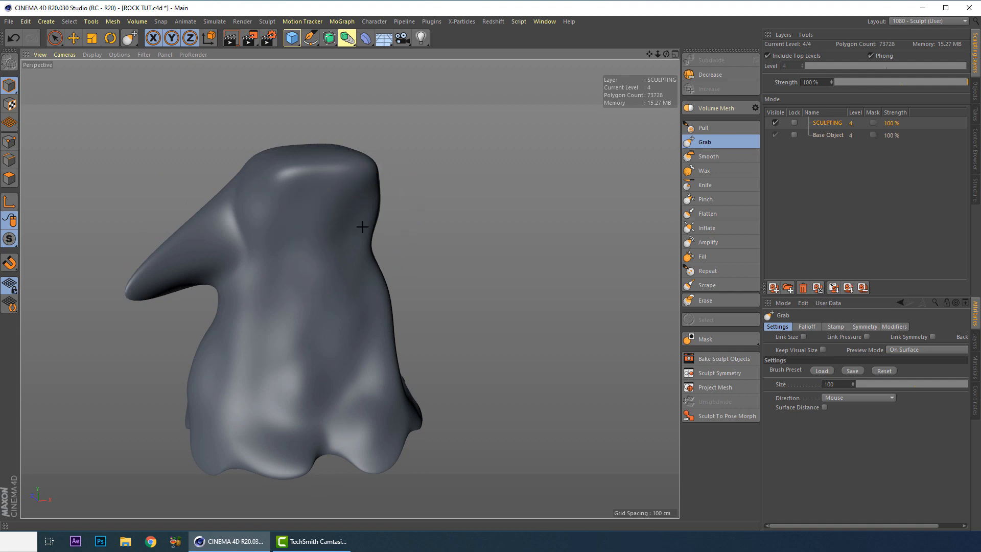
pyautogui.moveTo(361, 218); pyautogui.dragTo(427, 201)
pyautogui.moveTo(361, 306); pyautogui.dragTo(458, 328)
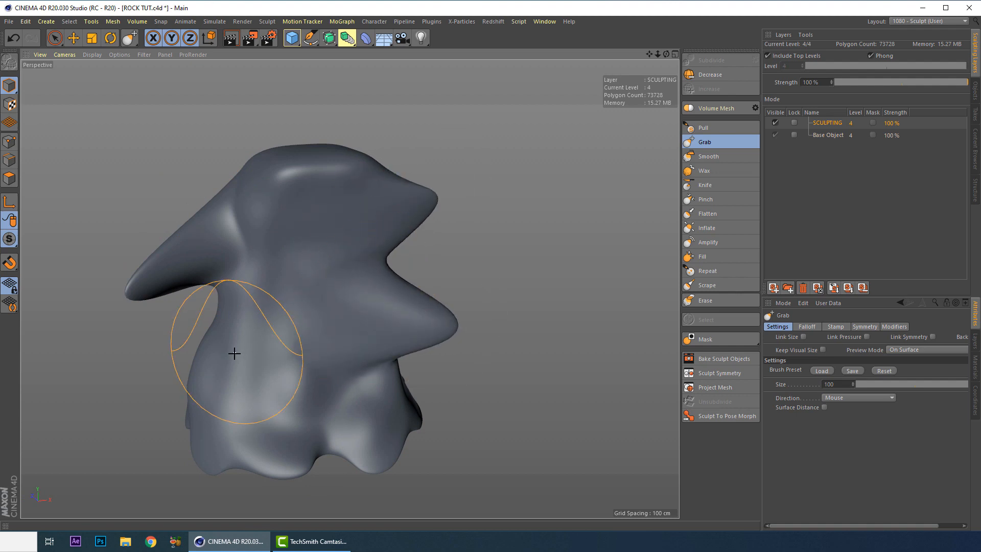
pyautogui.hotkey('ctrl', 'z')
pyautogui.hotkey('ctrl', 'z')
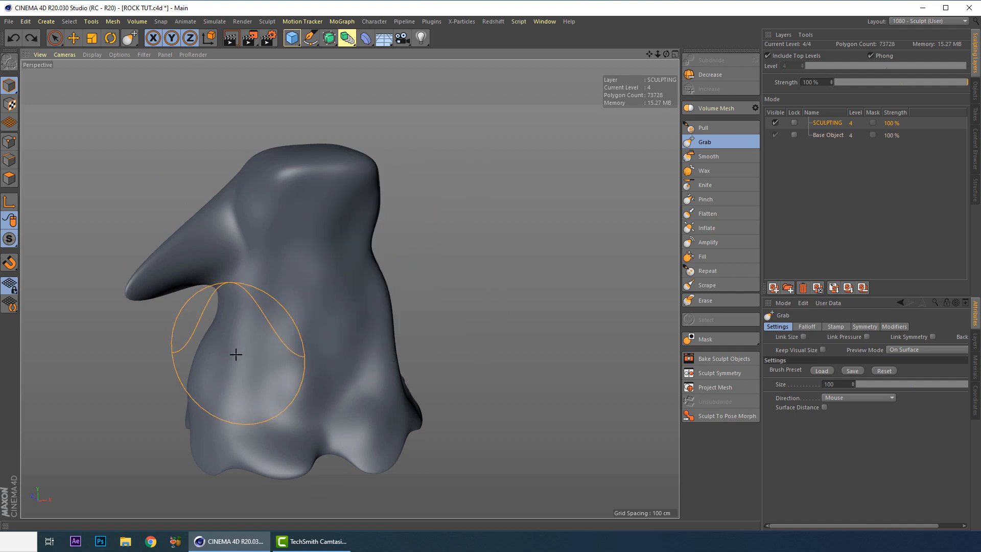
pyautogui.hotkey('ctrl', 'z')
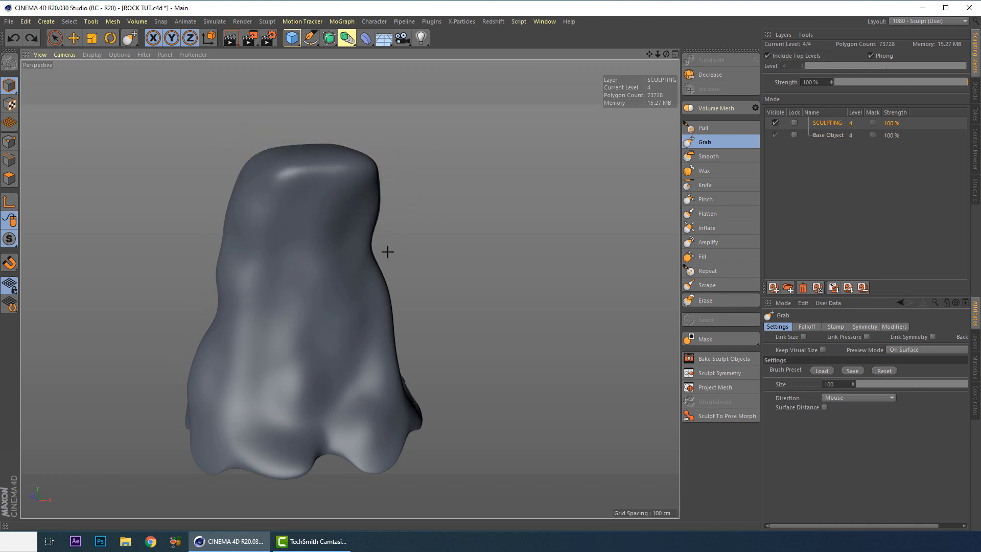
# - Check the rock from all sides, switch to the Move tool and save the project
pyautogui.keyDown('alt'); pyautogui.moveTo(399, 252); pyautogui.dragTo(498, 254); pyautogui.keyUp('alt')
pyautogui.moveTo(372, 204)
pyautogui.keyDown('alt'); pyautogui.mouseDown()
pyautogui.moveTo(460, 243)
pyautogui.moveTo(371, 266)
pyautogui.moveTo(484, 286)
pyautogui.moveTo(464, 271)
pyautogui.mouseUp(); pyautogui.keyUp('alt')
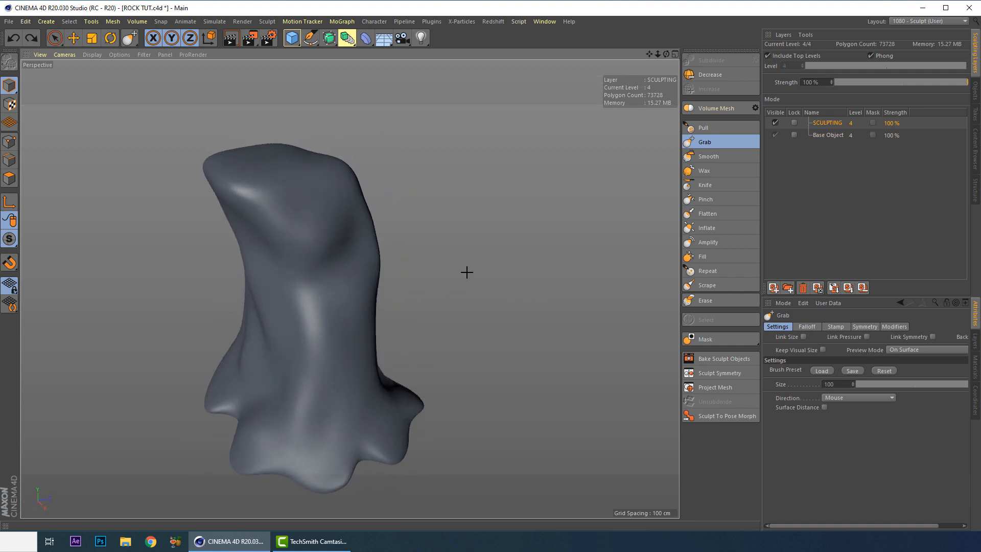
pyautogui.moveTo(287, 304)
pyautogui.keyDown('alt'); pyautogui.mouseDown()
pyautogui.moveTo(385, 296)
pyautogui.moveTo(276, 246)
pyautogui.moveTo(340, 259)
pyautogui.mouseUp(); pyautogui.keyUp('alt')
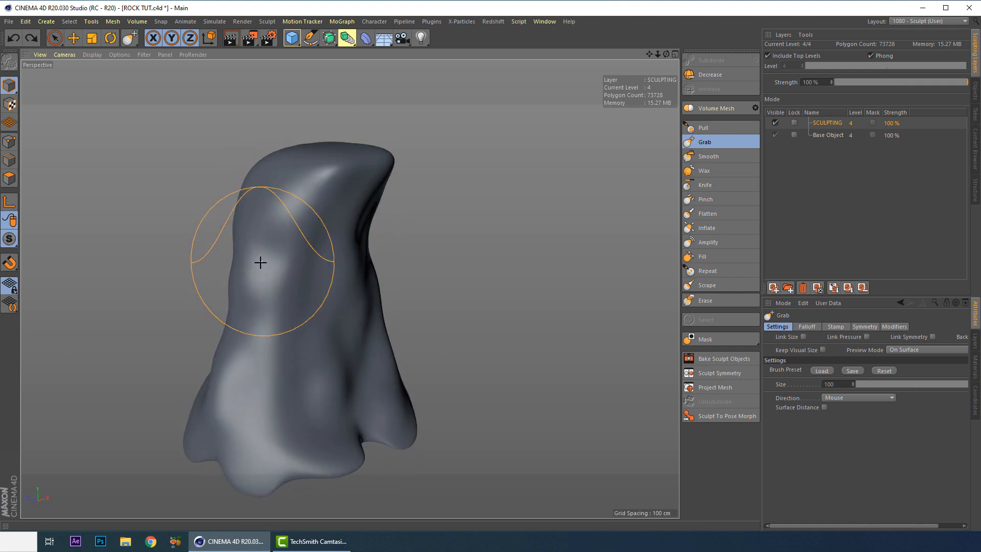
pyautogui.keyDown('alt'); pyautogui.moveTo(261, 265); pyautogui.dragTo(370, 249); pyautogui.keyUp('alt')
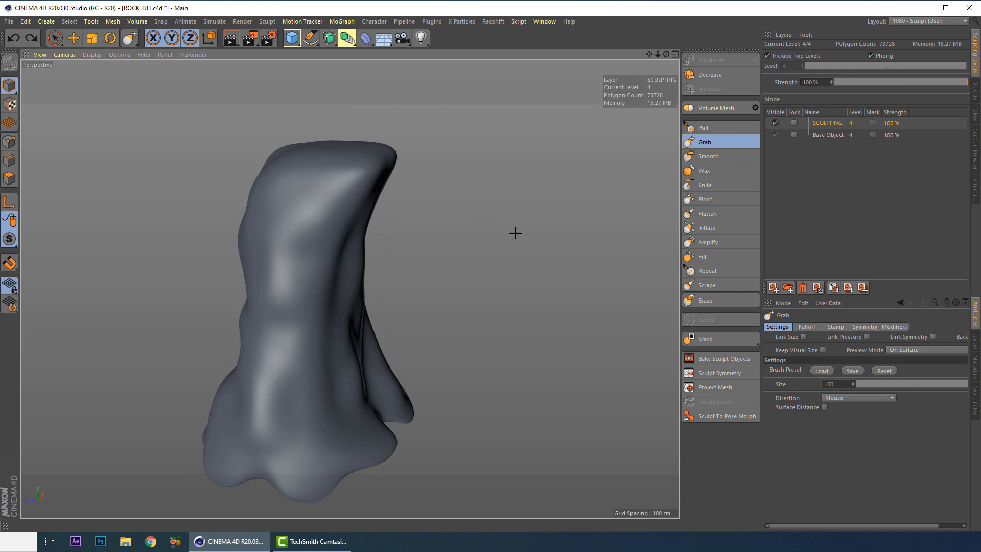
pyautogui.moveTo(275, 231)
pyautogui.keyDown('alt'); pyautogui.mouseDown()
pyautogui.moveTo(390, 234)
pyautogui.moveTo(320, 221)
pyautogui.mouseUp(); pyautogui.keyUp('alt')
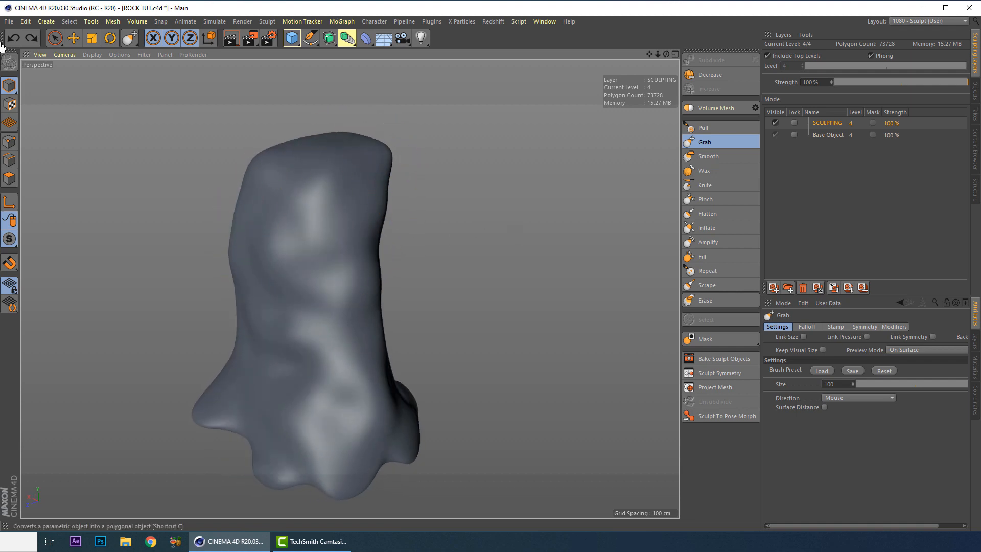
pyautogui.click(74, 38)
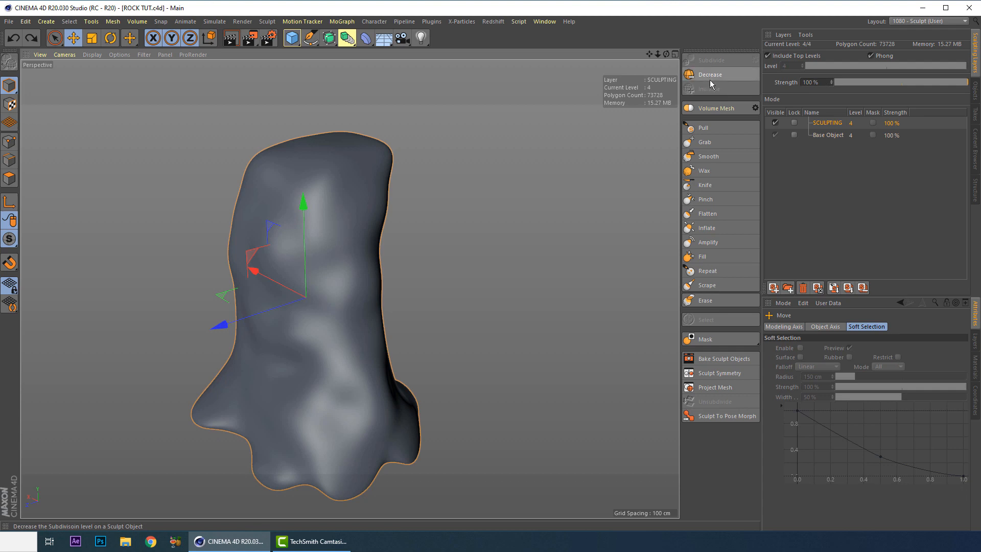
# - Subdivide the base object to level 5 and add a layer named FINAL DETAILS above the SCULPTING layer
pyautogui.click(827, 135)
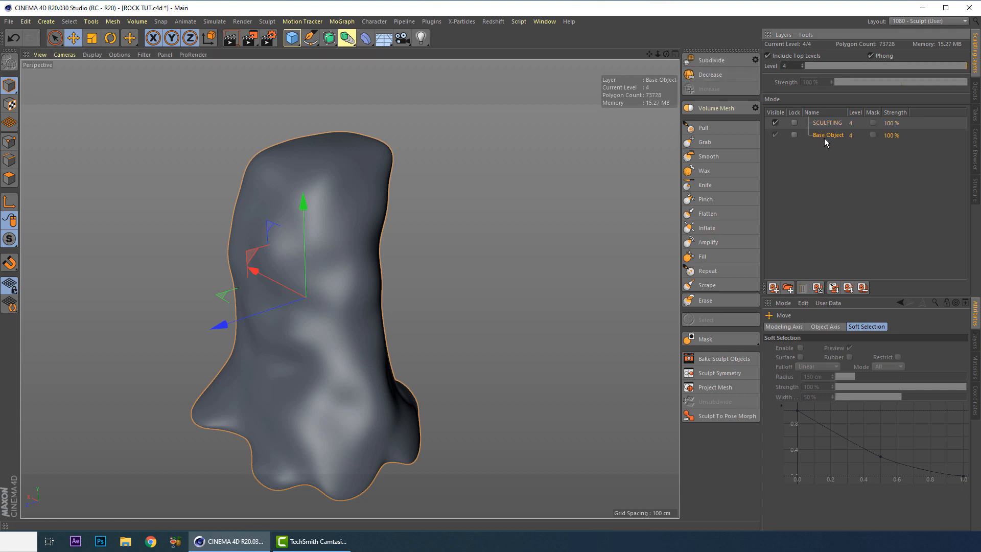
pyautogui.click(718, 63)
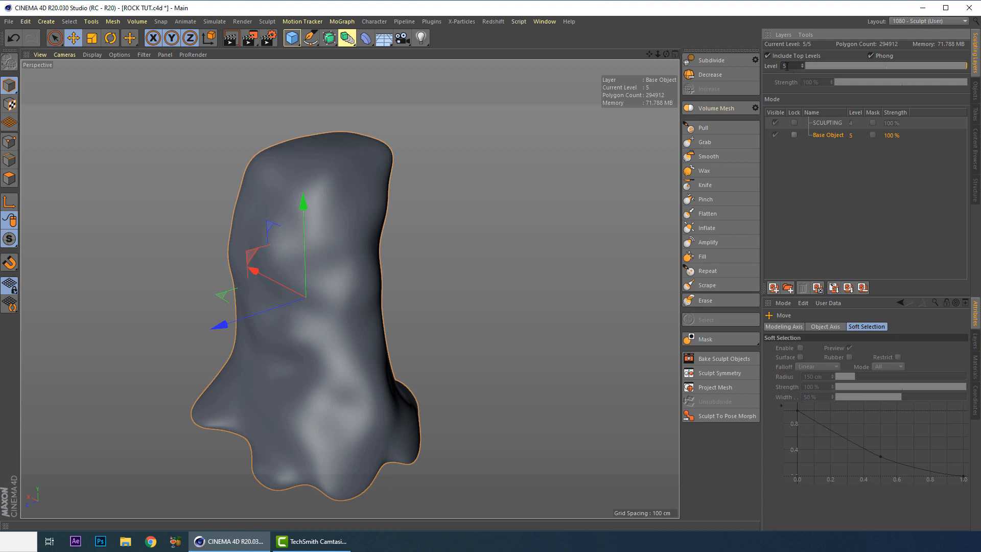
pyautogui.click(774, 288)
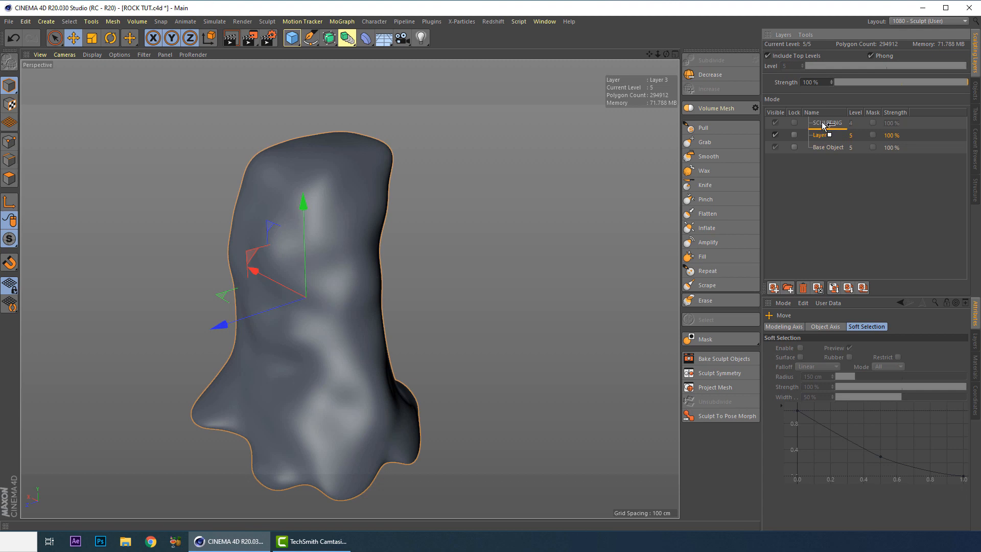
pyautogui.moveTo(823, 122); pyautogui.dragTo(824, 122)
pyautogui.doubleClick(823, 123)
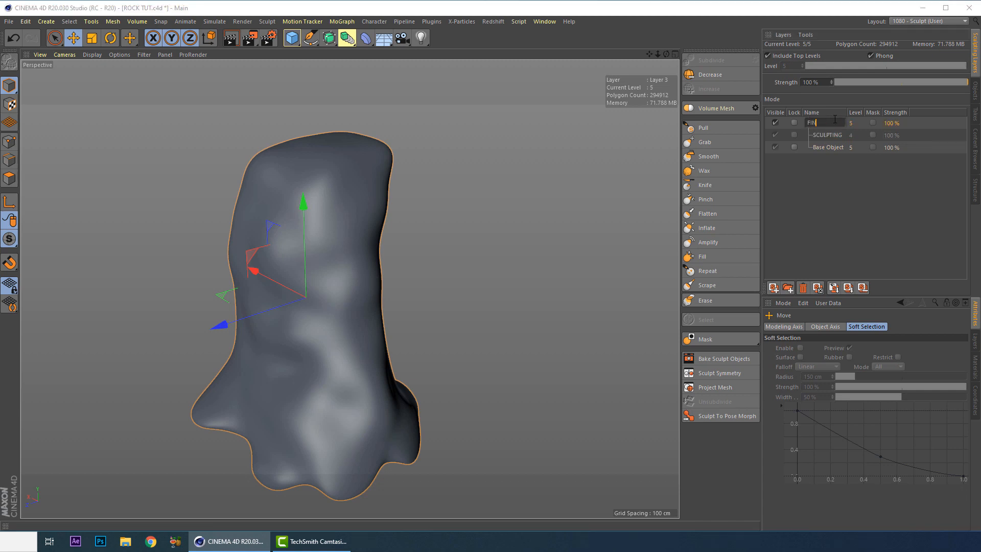
pyautogui.write('FINAL DETAILS')
pyautogui.press('Return')
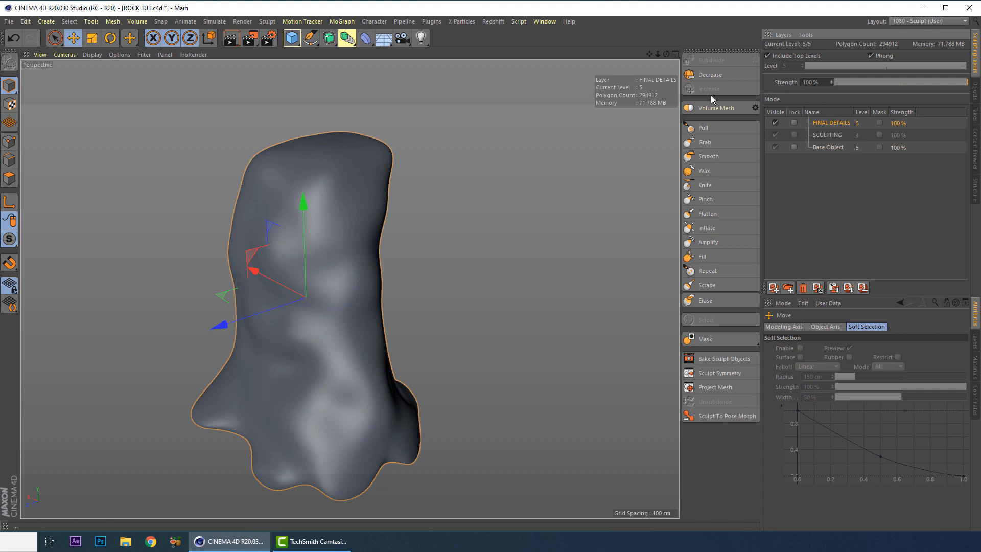
# - Decrease to level 4 and select the SCULPTING layer, return to level 5 and reselect FINAL DETAILS
pyautogui.click(707, 76)
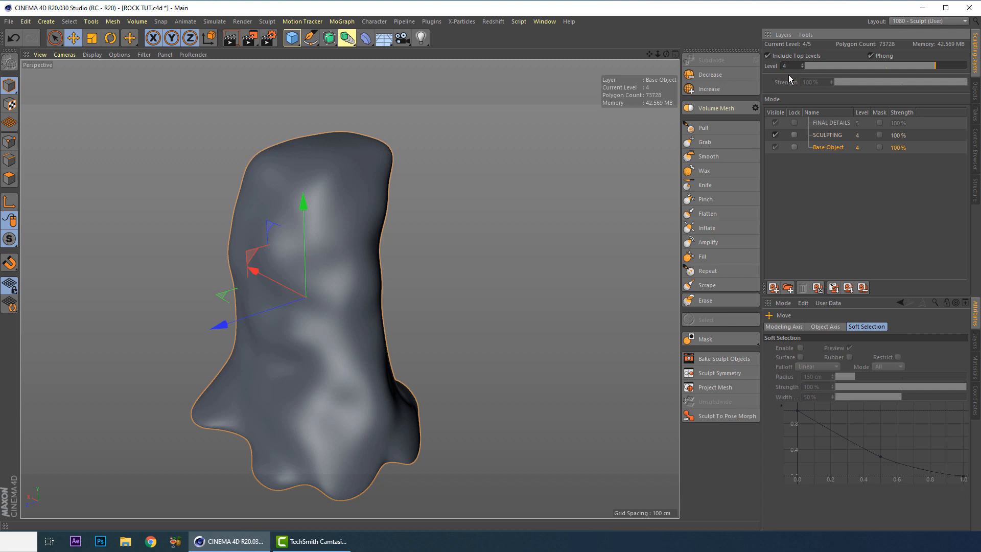
pyautogui.click(831, 136)
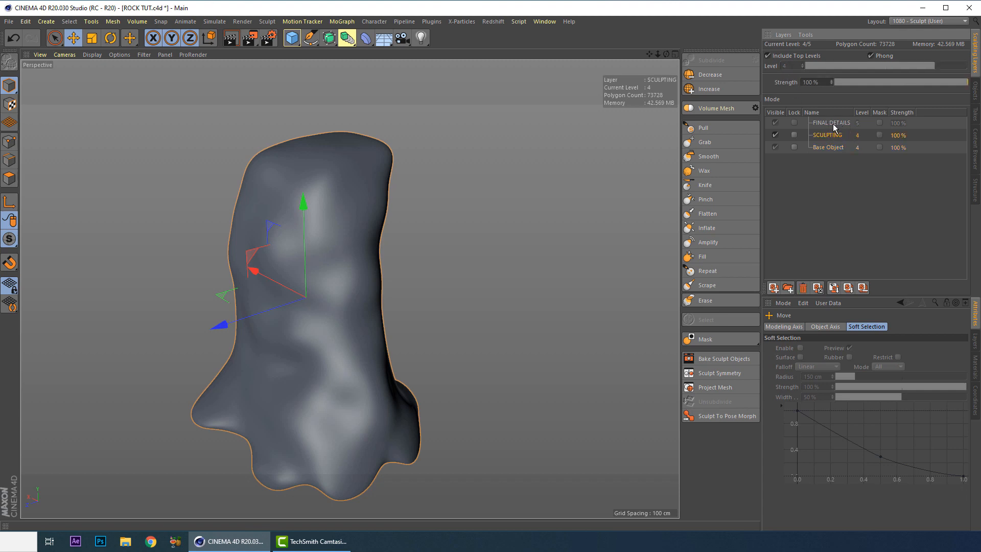
pyautogui.click(707, 89)
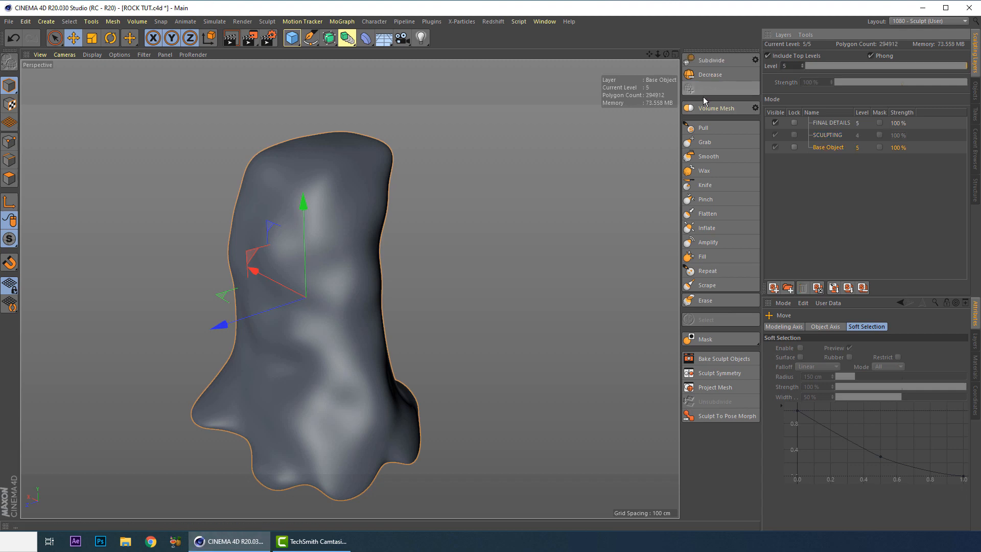
pyautogui.click(838, 124)
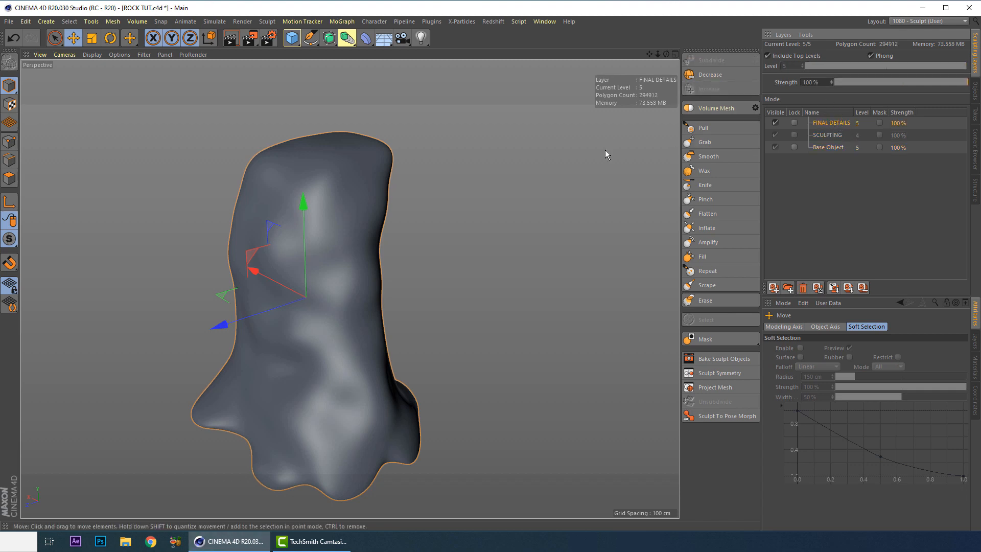
# - Save the project and check the stamp presets available for the Pull brush
pyautogui.keyDown('alt'); pyautogui.moveTo(376, 302); pyautogui.dragTo(344, 272); pyautogui.keyUp('alt')
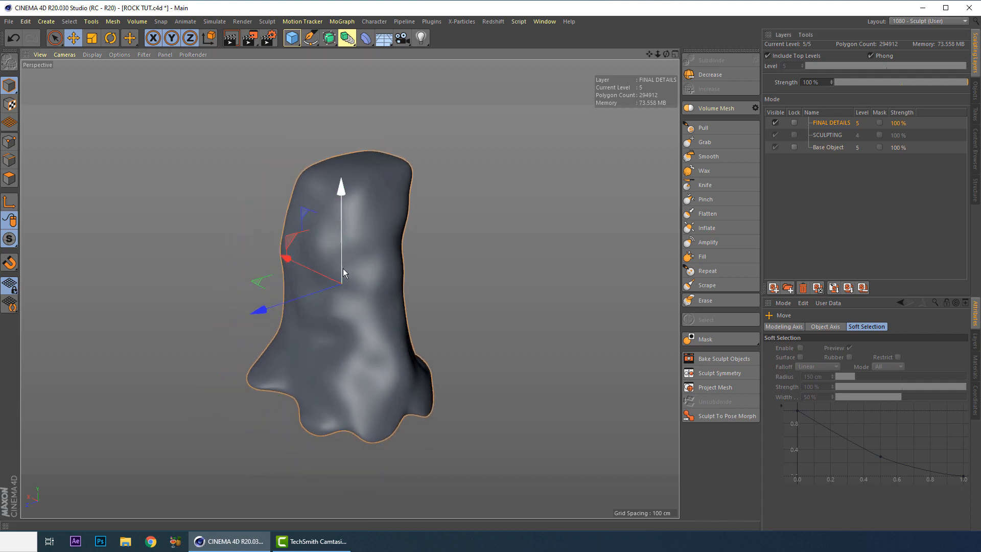
pyautogui.hotkey('ctrl', 's')
pyautogui.click(705, 128)
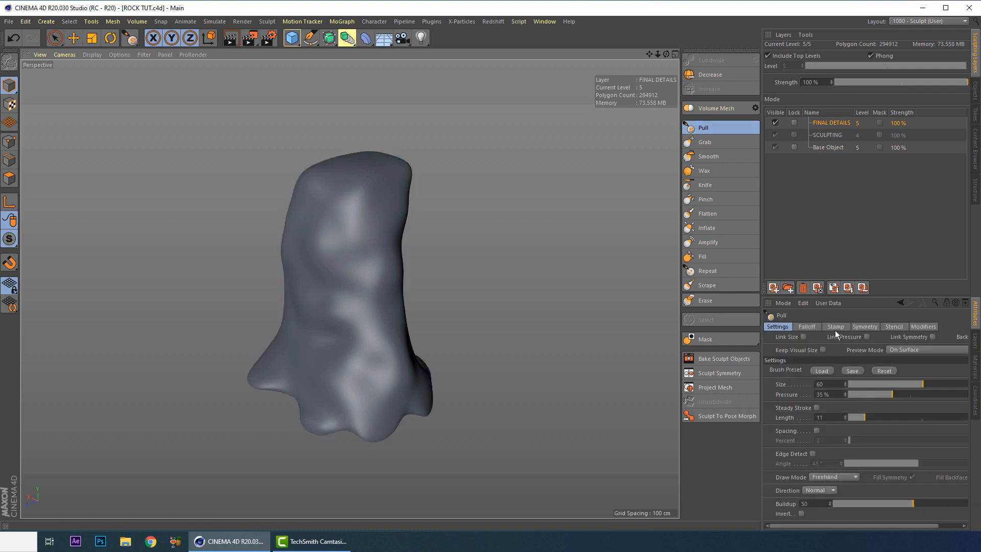
pyautogui.click(835, 327)
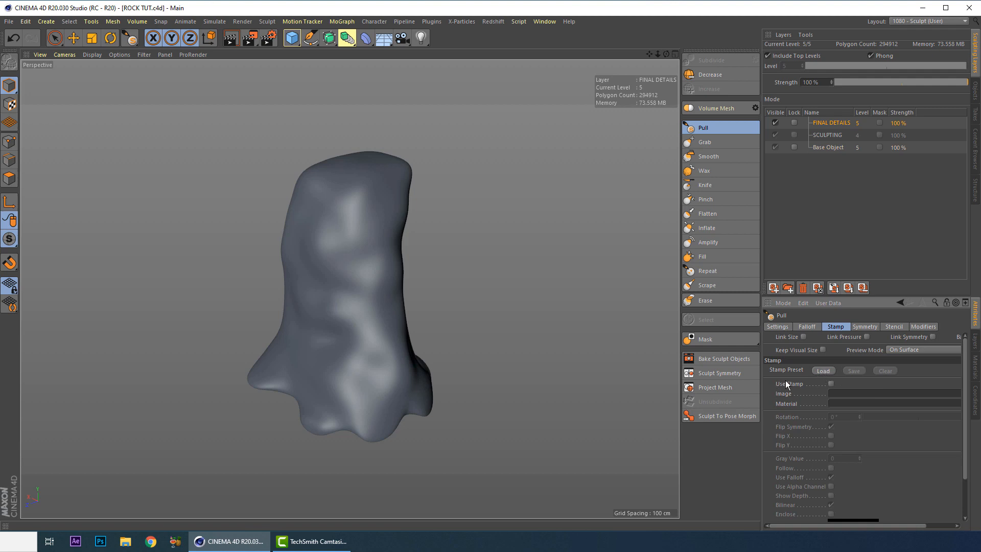
pyautogui.click(823, 371)
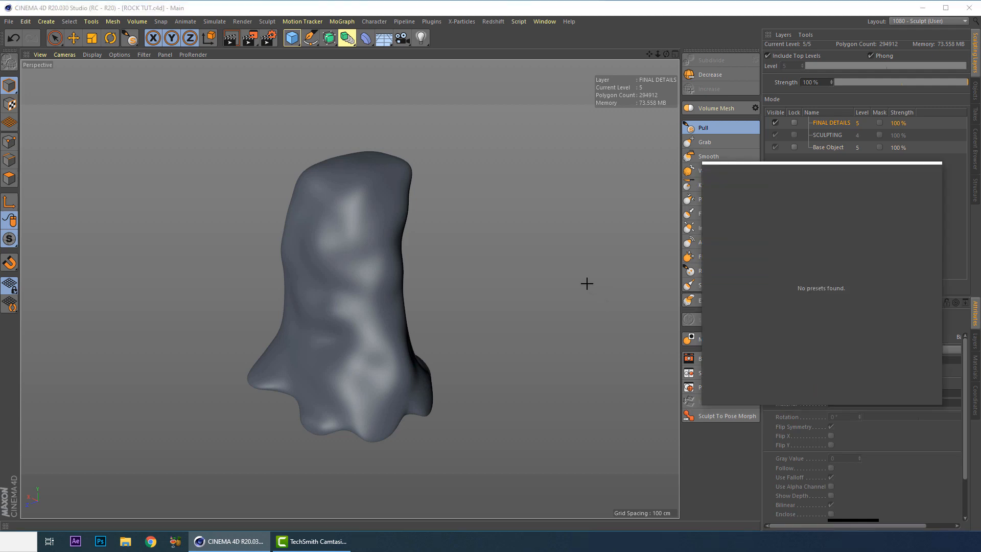
pyautogui.click(845, 447)
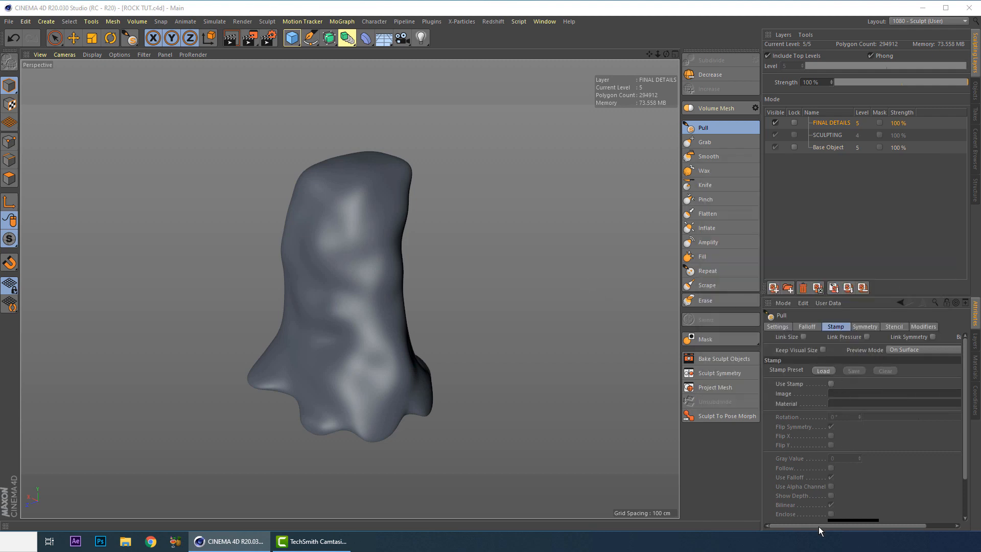
# - Load Rocks016_4K_Displacement2 from the MARABOU CHOCOLATE job's ROCK 16 texture folder as the Pull brush's stamp image
pyautogui.moveTo(819, 526); pyautogui.dragTo(846, 526)
pyautogui.click(950, 392)
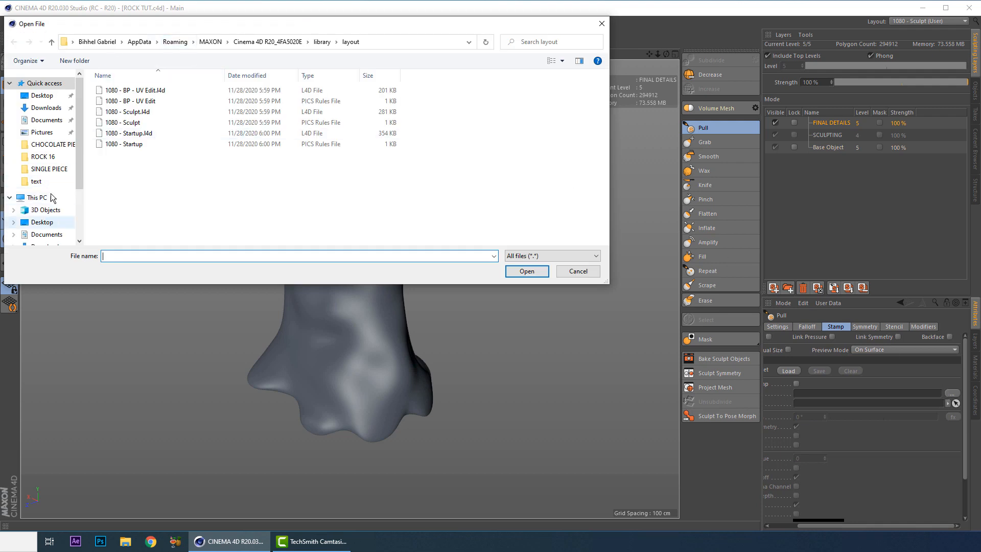
pyautogui.scroll(-3, 79, 191)
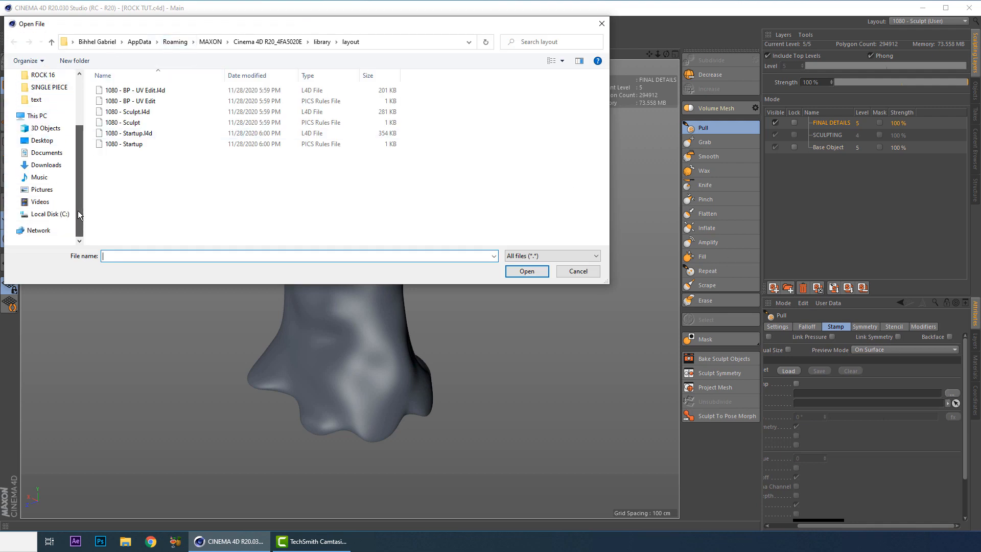
pyautogui.click(50, 214)
pyautogui.doubleClick(111, 101)
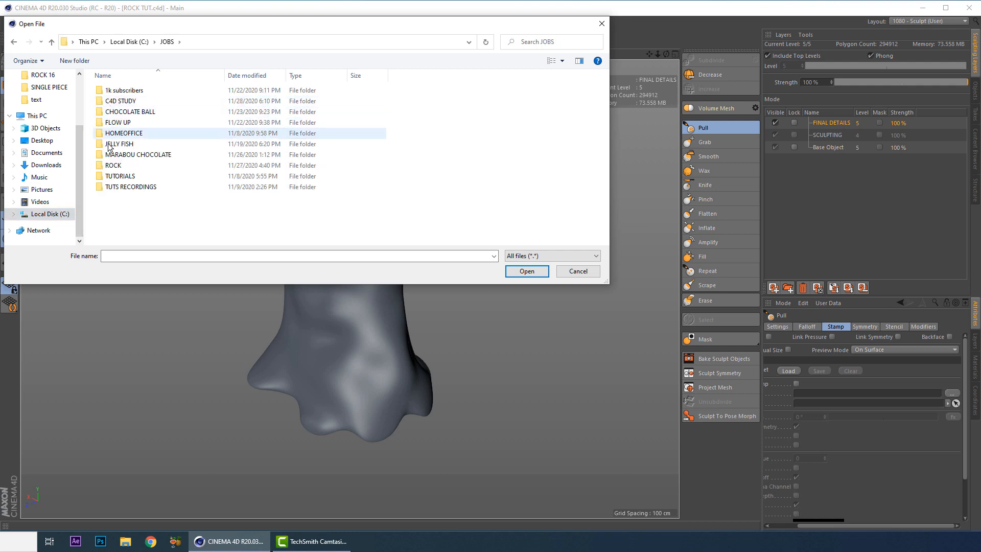
pyautogui.doubleClick(120, 155)
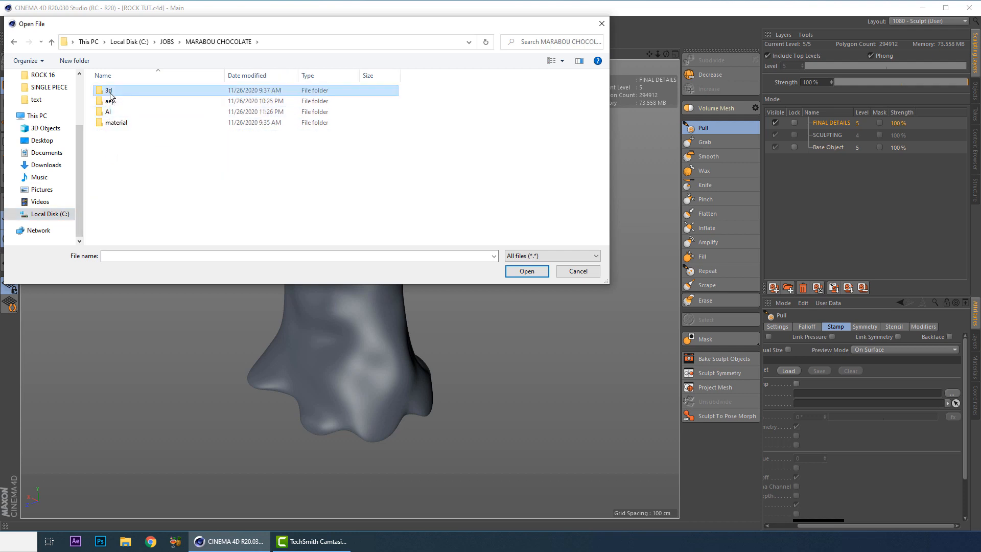
pyautogui.doubleClick(109, 91)
pyautogui.click(109, 155)
pyautogui.doubleClick(109, 154)
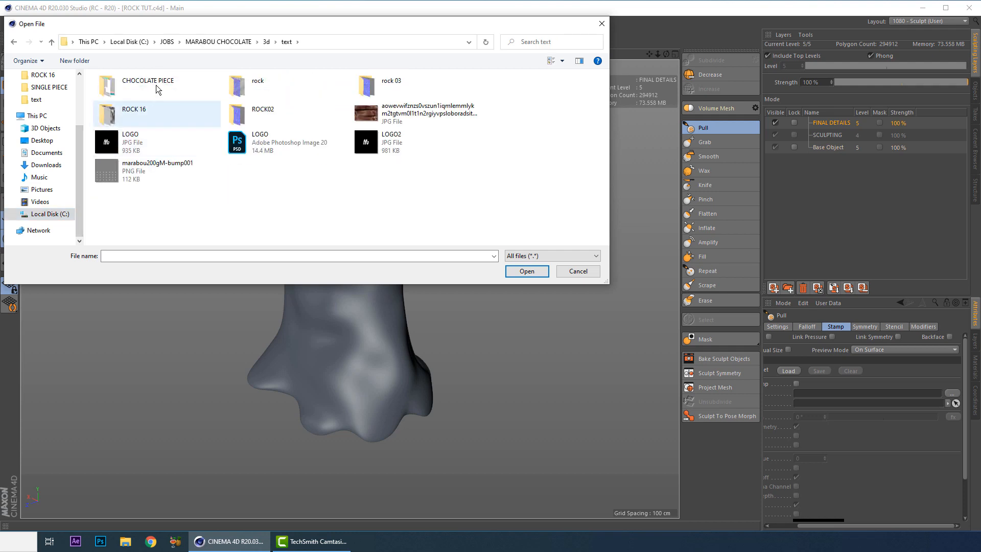
pyautogui.doubleClick(133, 115)
pyautogui.click(236, 101)
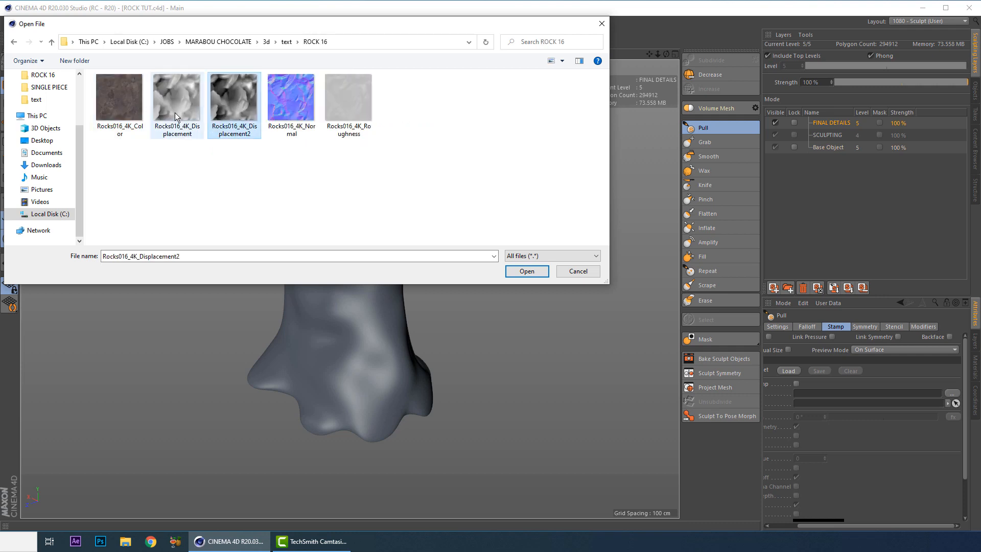
pyautogui.doubleClick(232, 108)
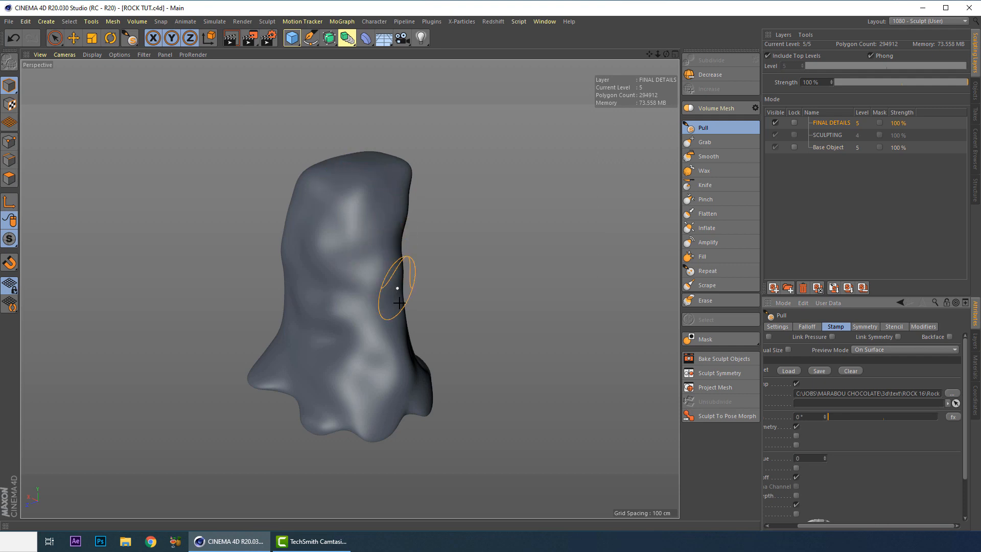
# - Leave the brush for the Move tool, switch to Chrome and show the cc0textures.com texture library and its address
pyautogui.press('e')
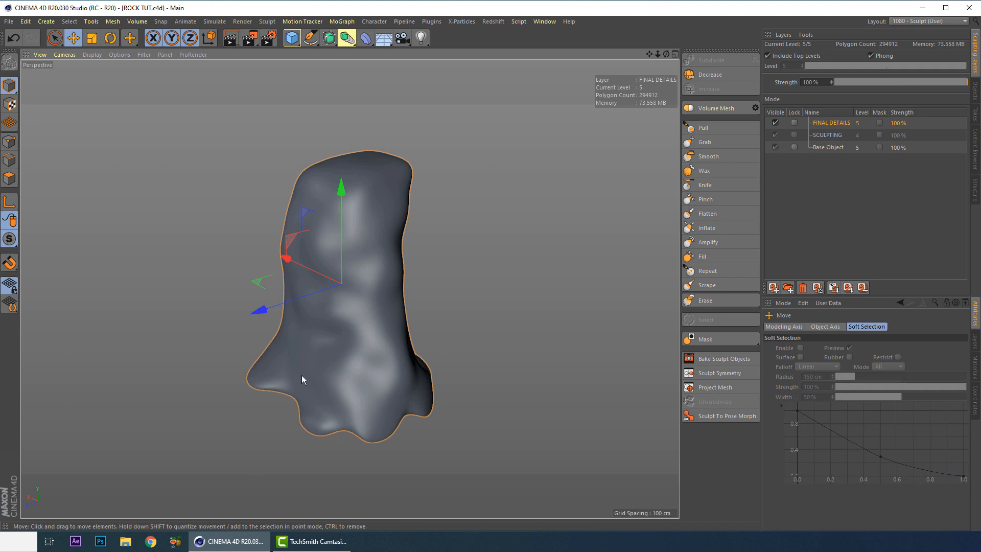
pyautogui.click(150, 544)
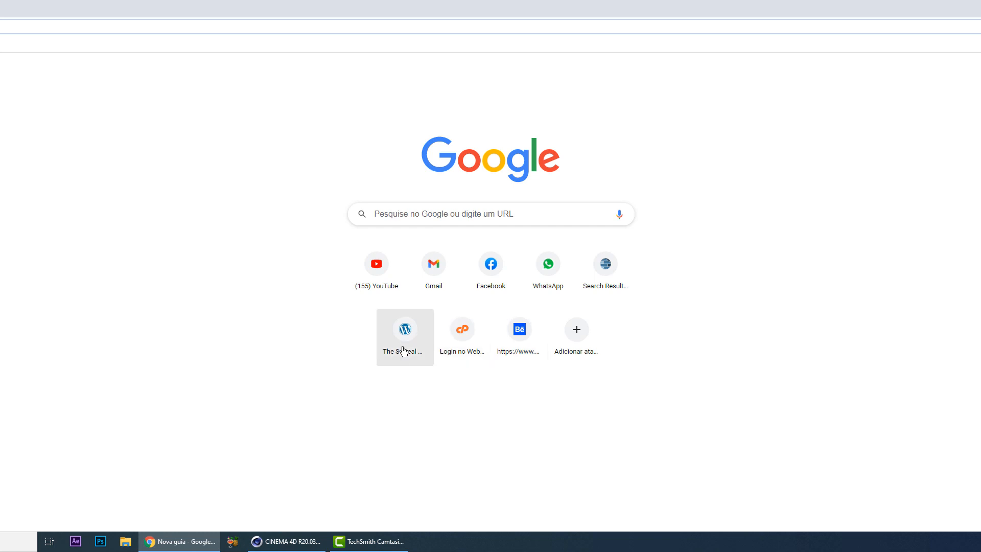
pyautogui.click(591, 263)
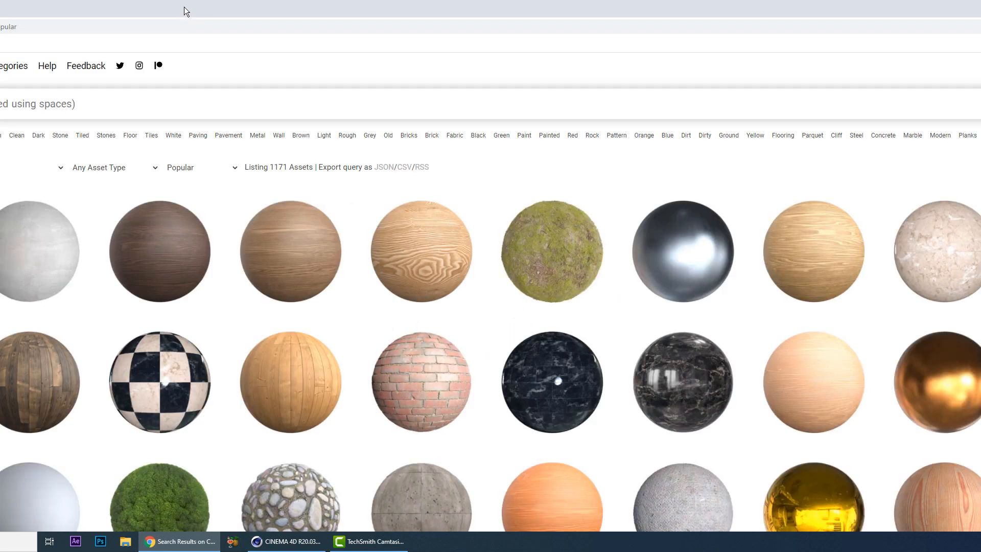
pyautogui.moveTo(184, 7); pyautogui.dragTo(436, 43)
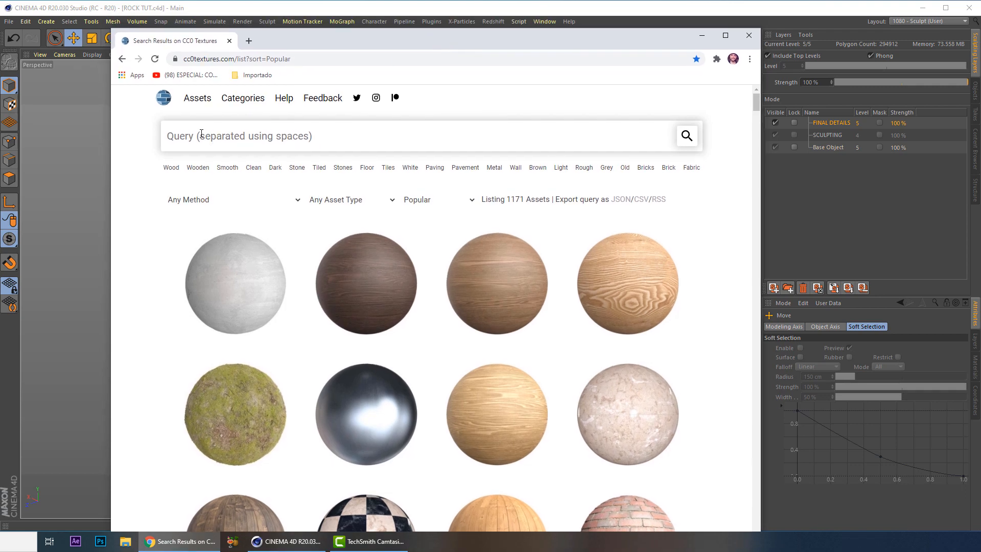
pyautogui.click(190, 59)
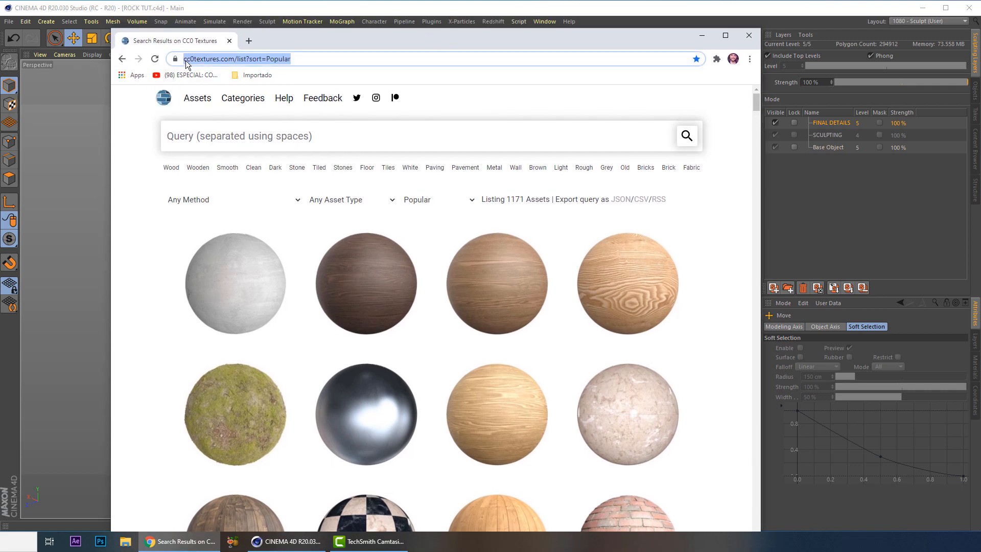
pyautogui.click(188, 60)
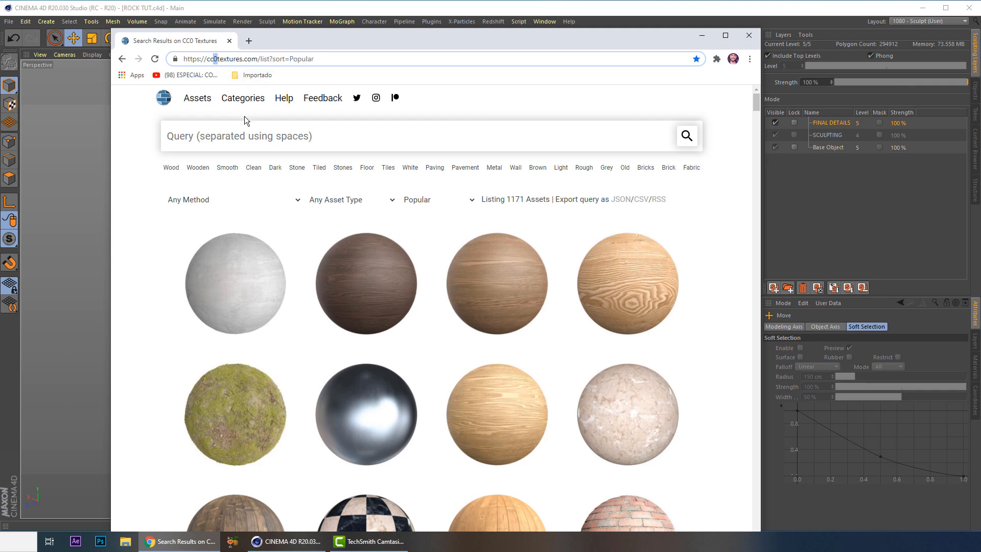
pyautogui.moveTo(338, 37); pyautogui.dragTo(339, 22)
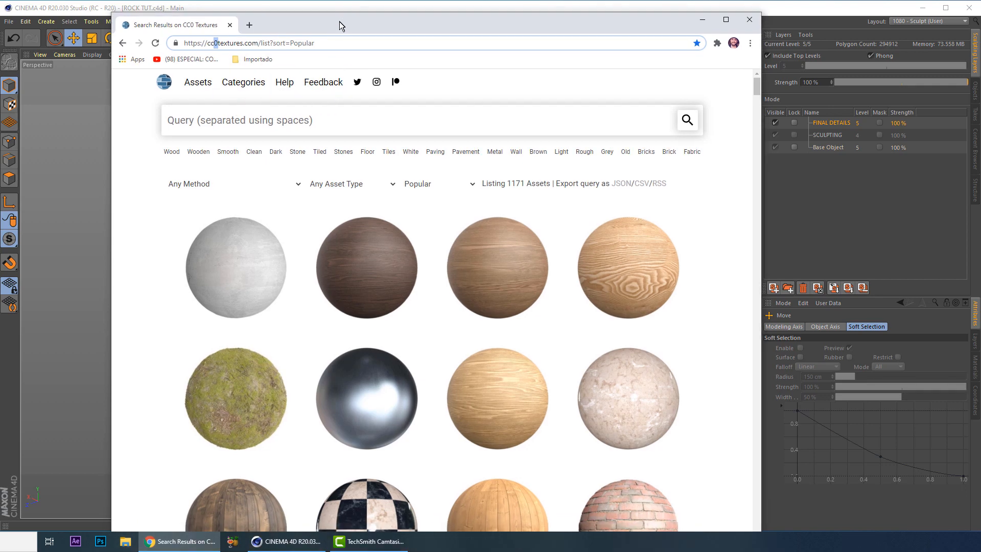
# - Search the texture library for ROCK and browse through the rock materials
pyautogui.click(306, 119)
pyautogui.write('ROCK')
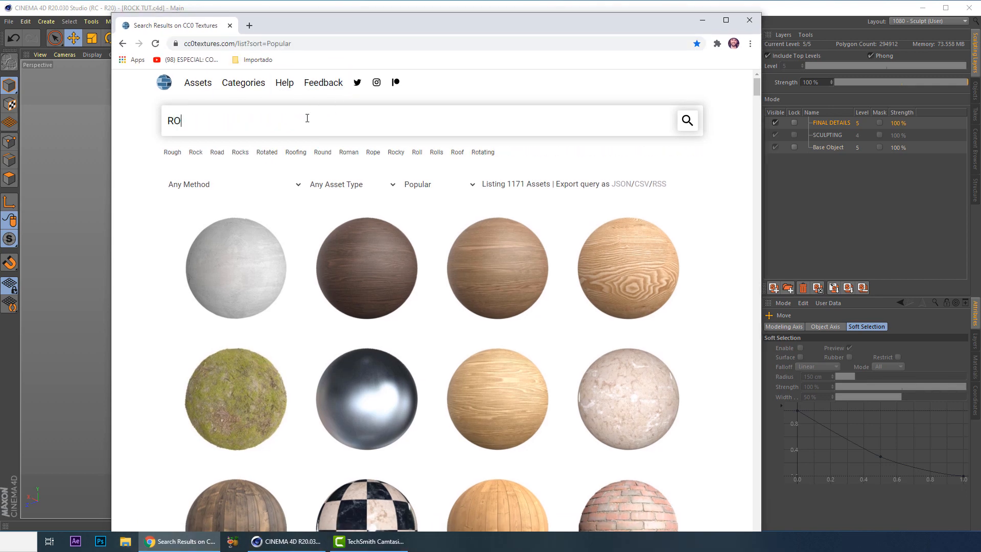
pyautogui.press('Return')
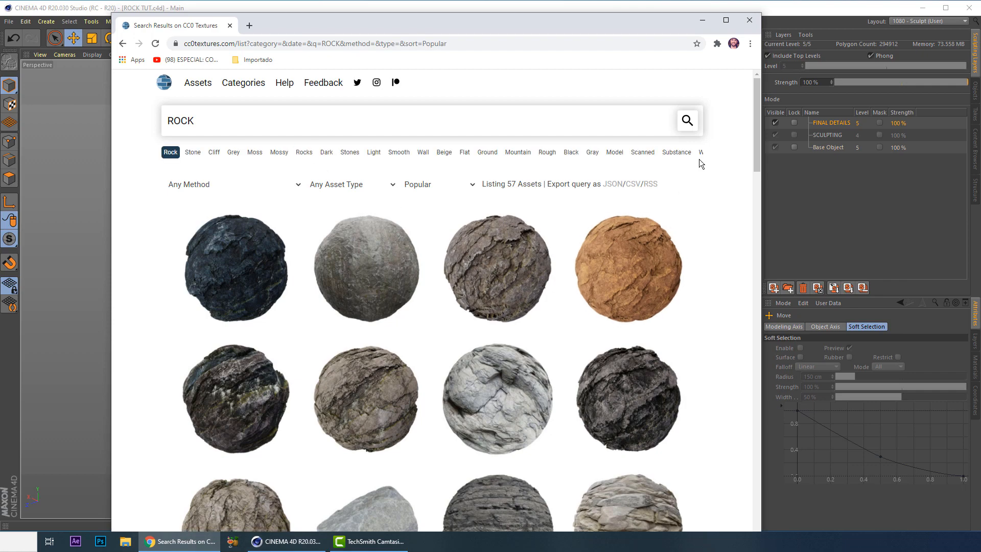
pyautogui.scroll(-4, 755, 121)
pyautogui.scroll(3, 756, 155)
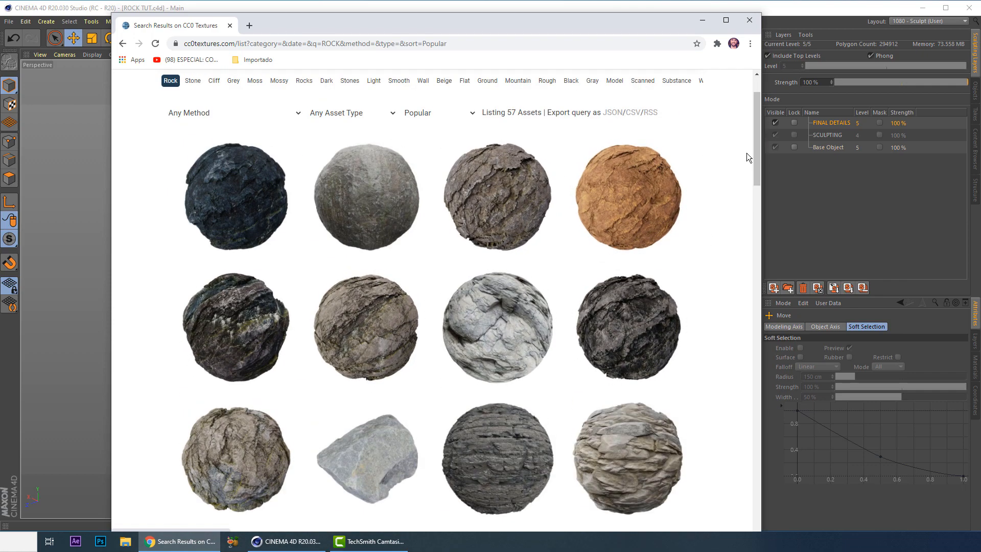
pyautogui.moveTo(755, 149); pyautogui.dragTo(753, 295)
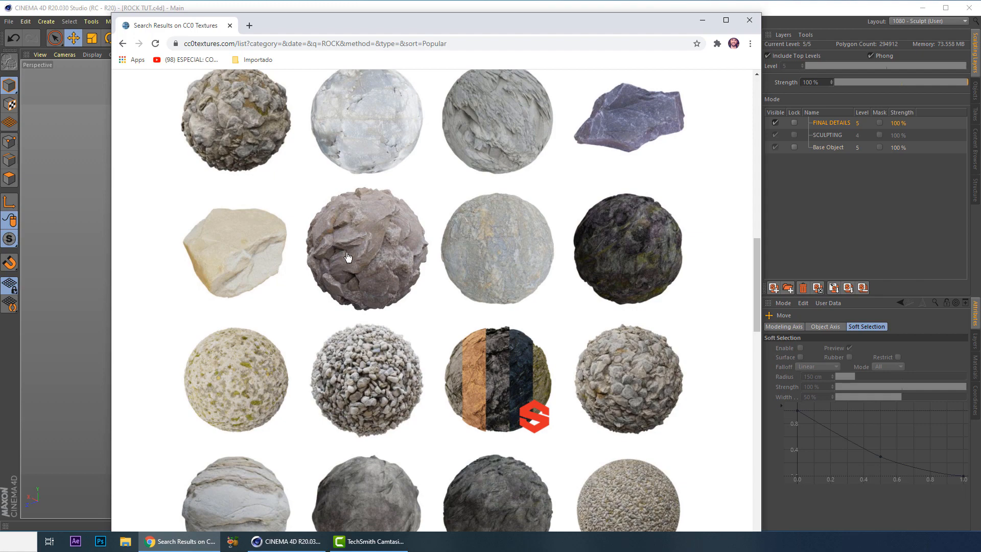
# - Open the Rocks 016 texture page and examine its previews and download options
pyautogui.click(366, 253)
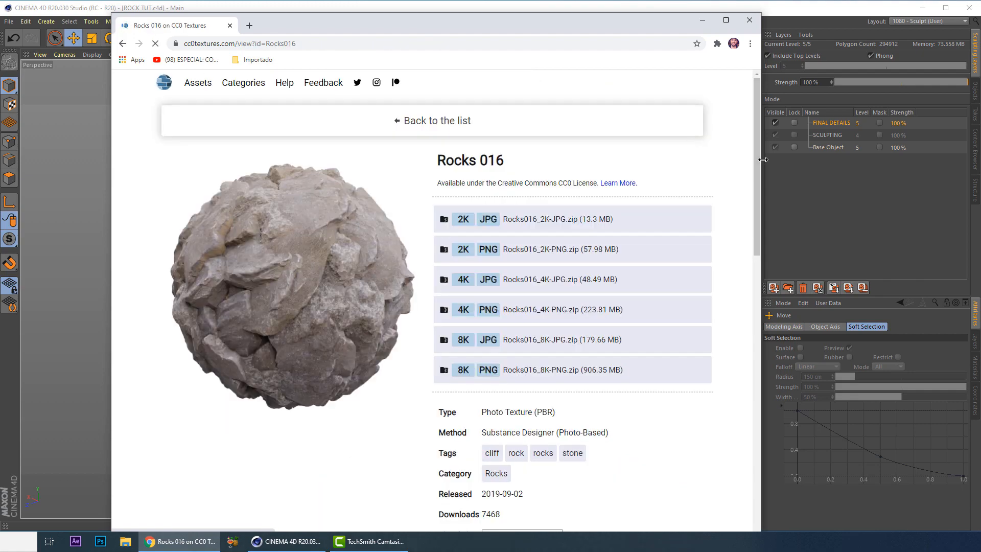
pyautogui.moveTo(755, 204); pyautogui.dragTo(747, 364)
pyautogui.moveTo(752, 316); pyautogui.dragTo(759, 197)
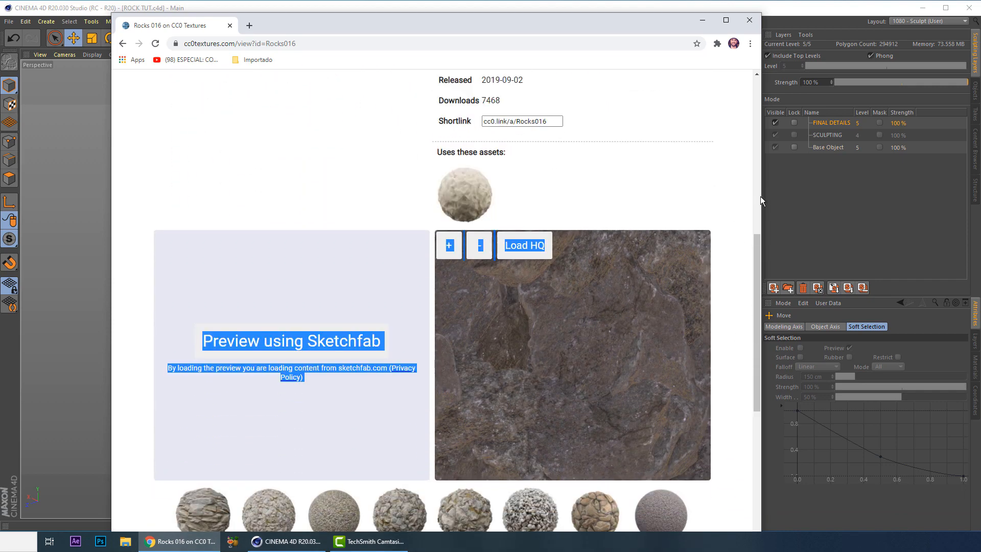
pyautogui.moveTo(756, 352); pyautogui.dragTo(751, 195)
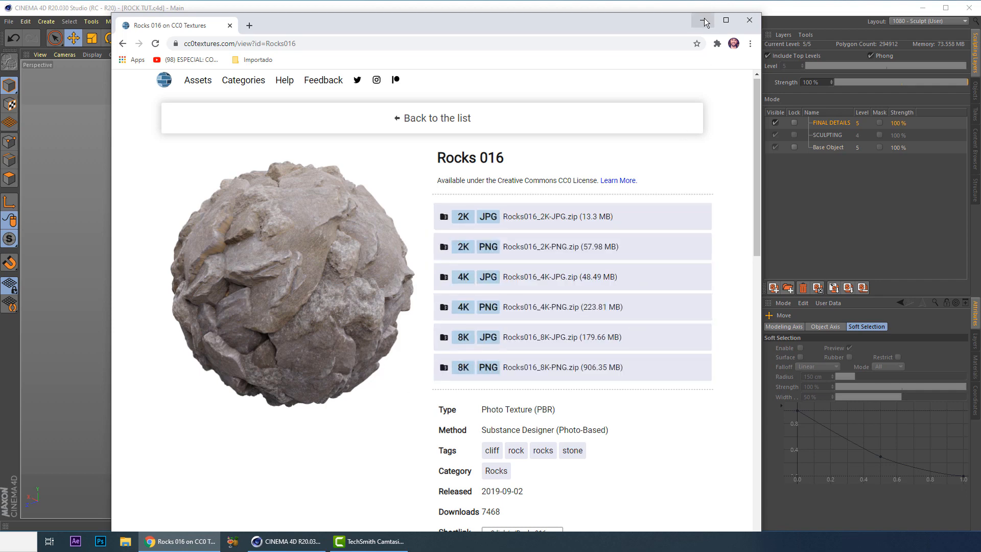
# - Return to Cinema 4D and, on the FINAL DETAILS layer, set the Pull brush to Drag Rect draw mode with 2000 % pressure
pyautogui.click(748, 20)
pyautogui.click(829, 123)
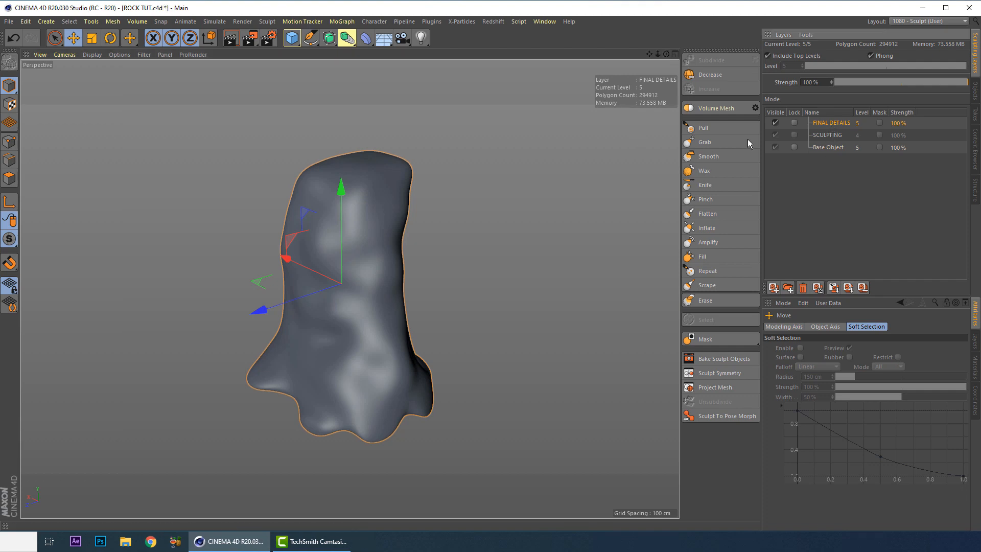
pyautogui.click(709, 127)
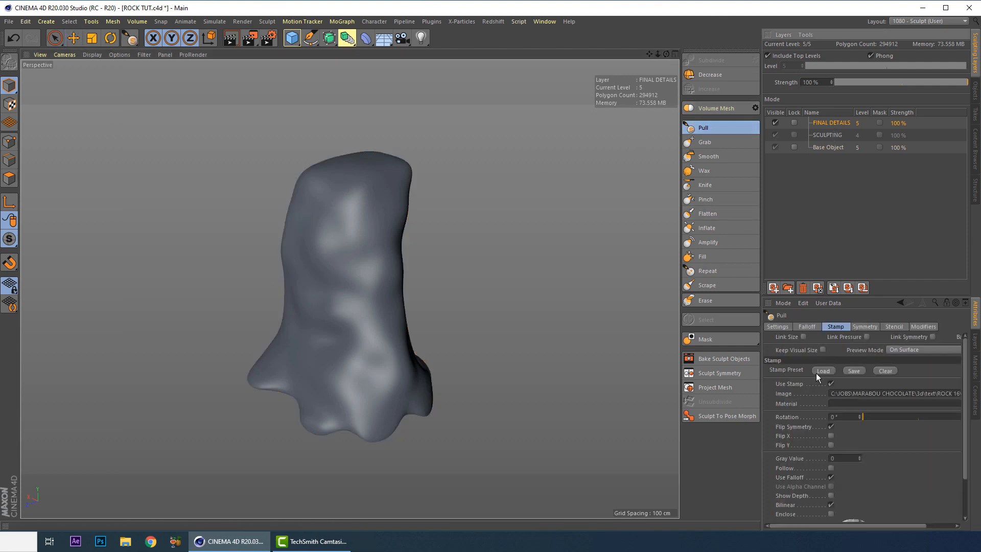
pyautogui.click(778, 327)
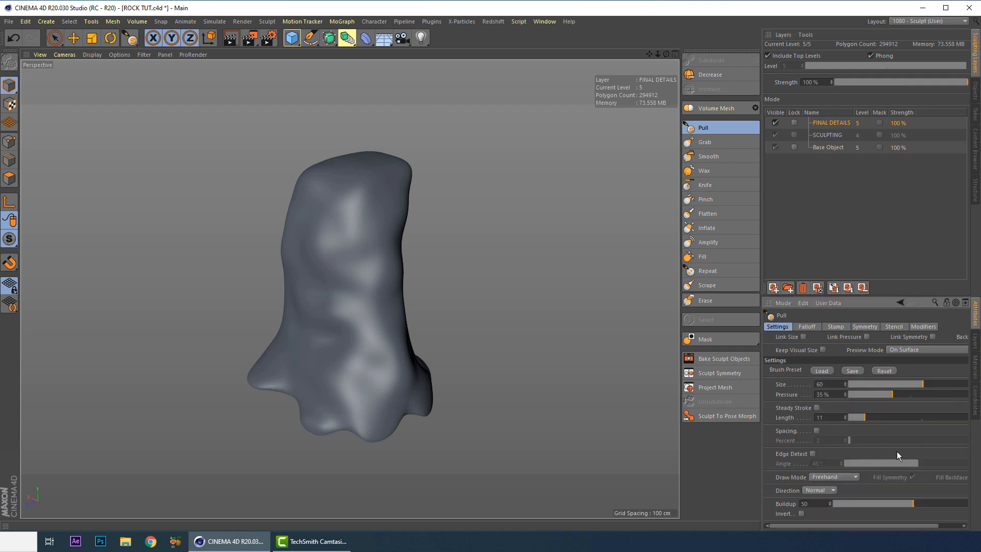
pyautogui.click(820, 480)
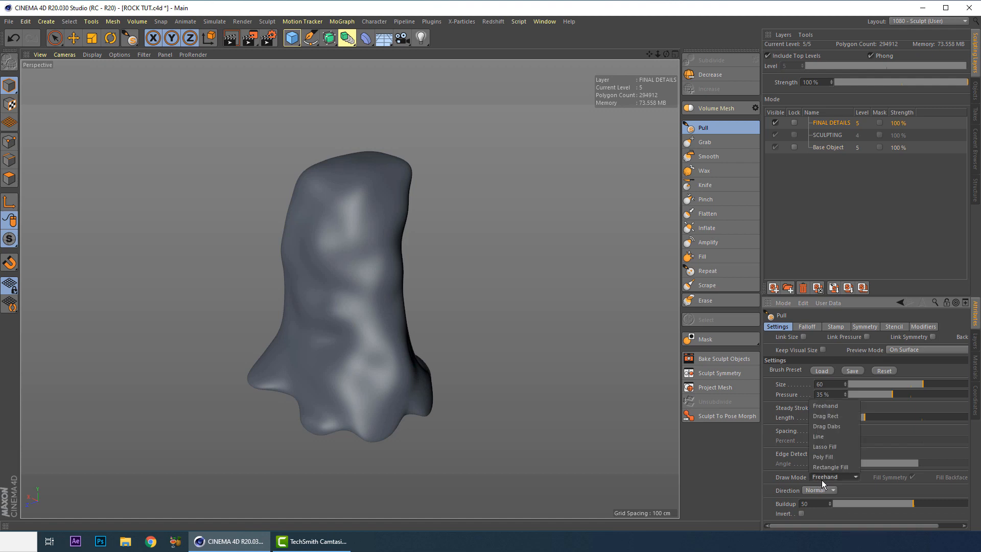
pyautogui.click(835, 418)
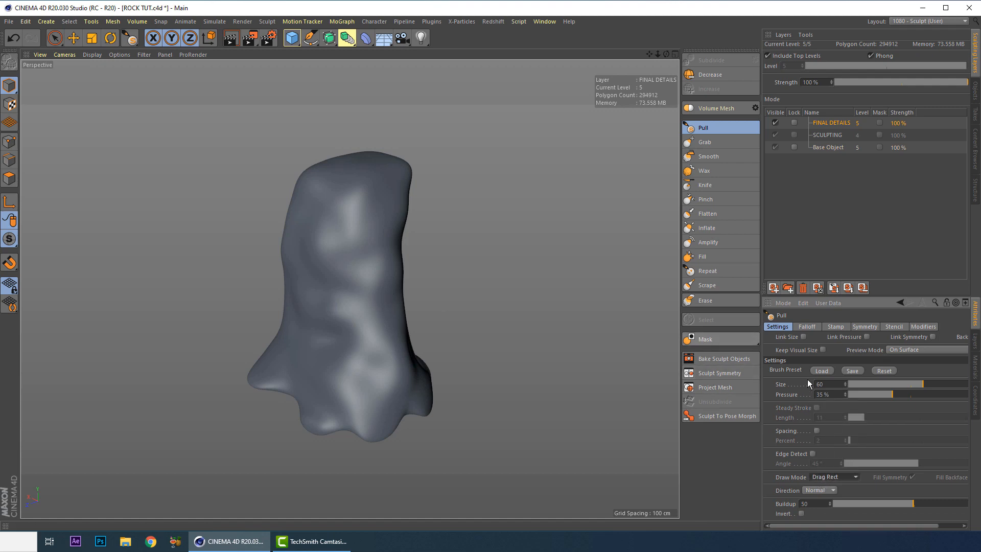
pyautogui.moveTo(833, 394); pyautogui.dragTo(793, 409)
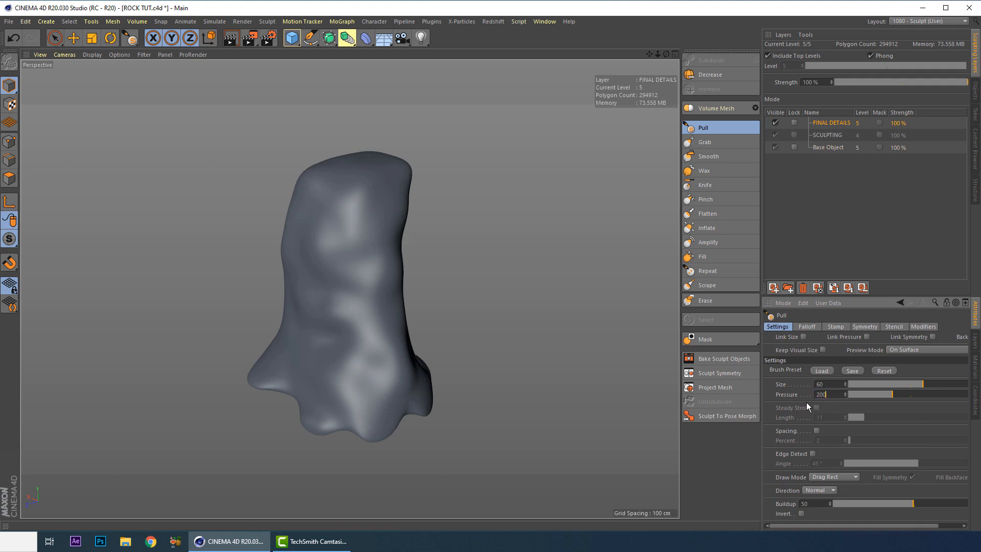
pyautogui.press('Return')
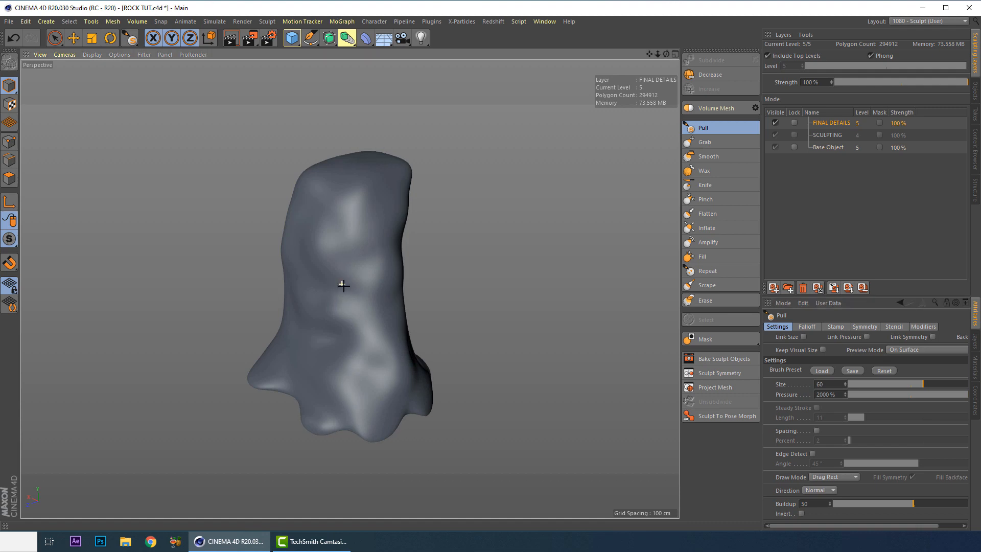
# - Stamp two patches of rock detail onto the front of the rock, one on the lower part and one mid-height
pyautogui.moveTo(342, 284)
pyautogui.keyDown('alt'); pyautogui.mouseDown()
pyautogui.moveTo(365, 305)
pyautogui.moveTo(351, 280)
pyautogui.moveTo(365, 278)
pyautogui.moveTo(361, 289)
pyautogui.moveTo(344, 283)
pyautogui.moveTo(361, 312)
pyautogui.moveTo(348, 323)
pyautogui.mouseUp(); pyautogui.keyUp('alt')
pyautogui.moveTo(355, 368); pyautogui.dragTo(401, 340)
pyautogui.moveTo(327, 258); pyautogui.dragTo(368, 240)
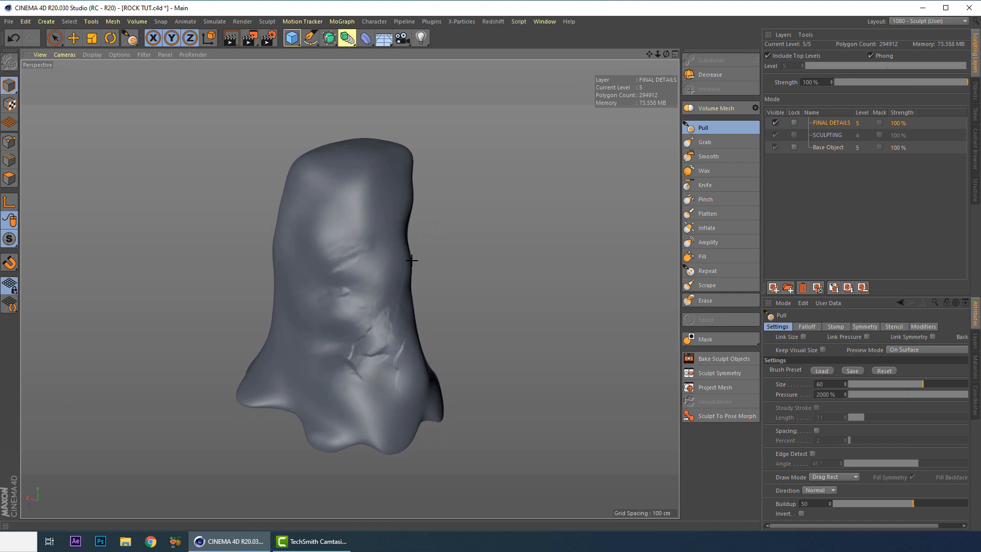
pyautogui.moveTo(397, 310)
pyautogui.keyDown('alt'); pyautogui.mouseDown()
pyautogui.moveTo(363, 296)
pyautogui.moveTo(302, 298)
pyautogui.moveTo(396, 311)
pyautogui.moveTo(441, 306)
pyautogui.moveTo(394, 322)
pyautogui.mouseUp(); pyautogui.keyUp('alt')
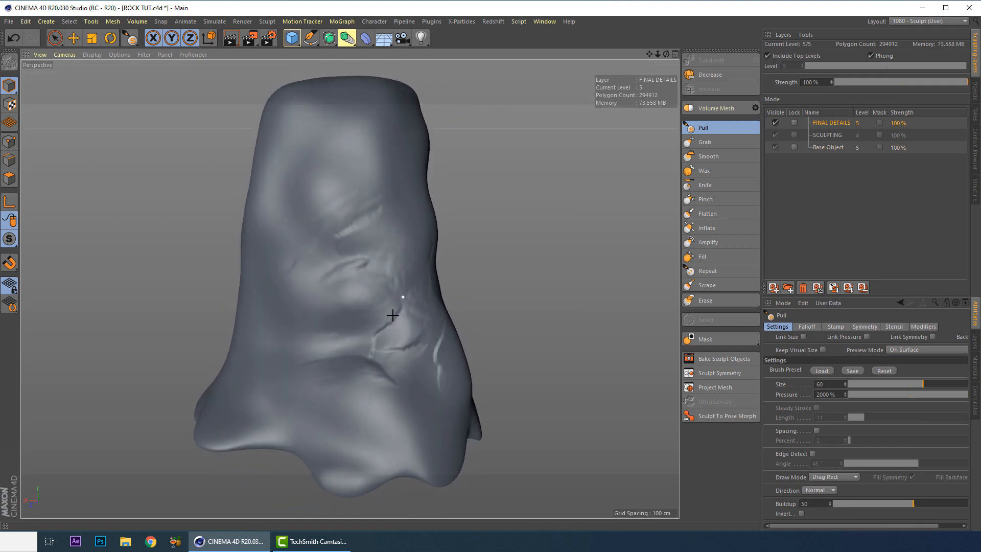
# - Inspect the stamped rock detail up close and undo the patches on the front of the rock
pyautogui.scroll(3, 386, 308)
pyautogui.scroll(8, 385, 307)
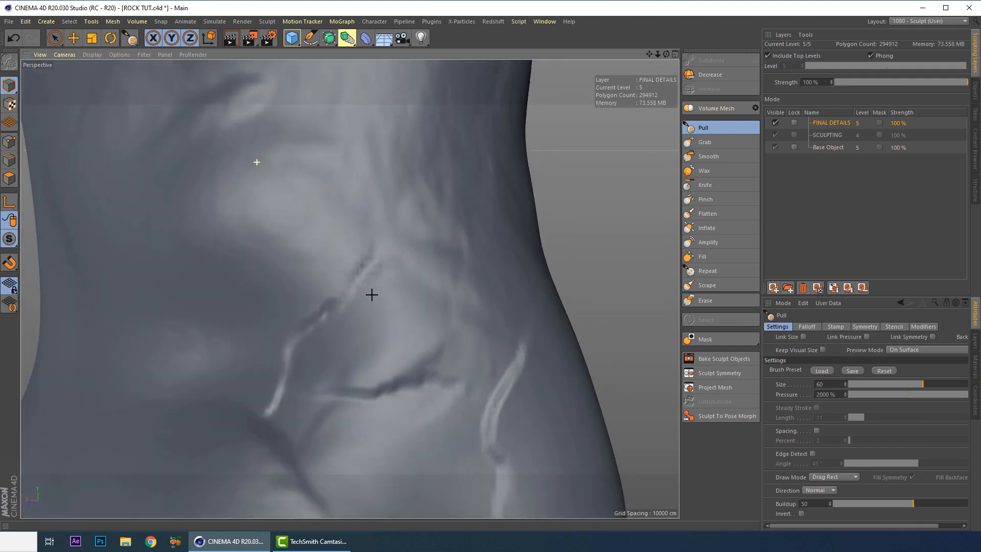
pyautogui.scroll(5, 388, 290)
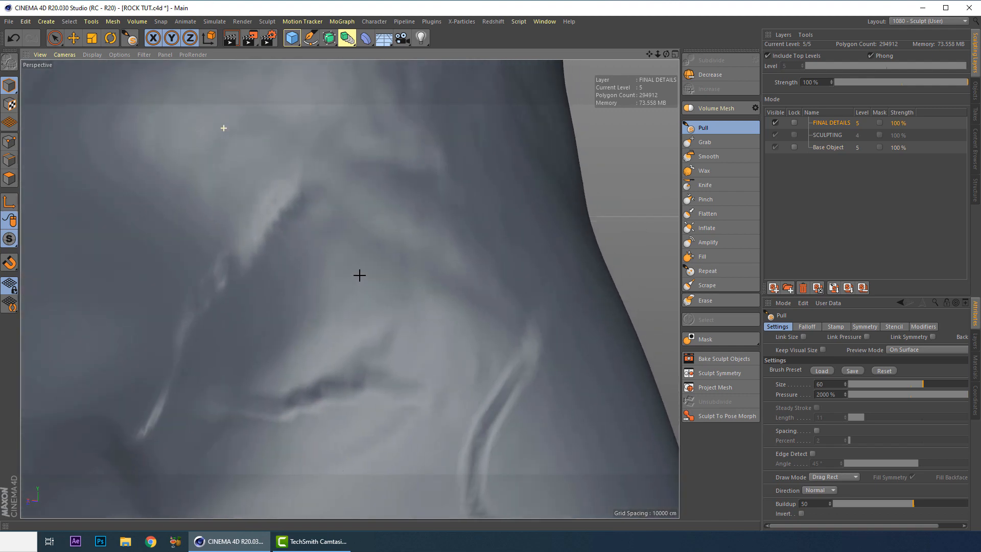
pyautogui.scroll(-8, 340, 344)
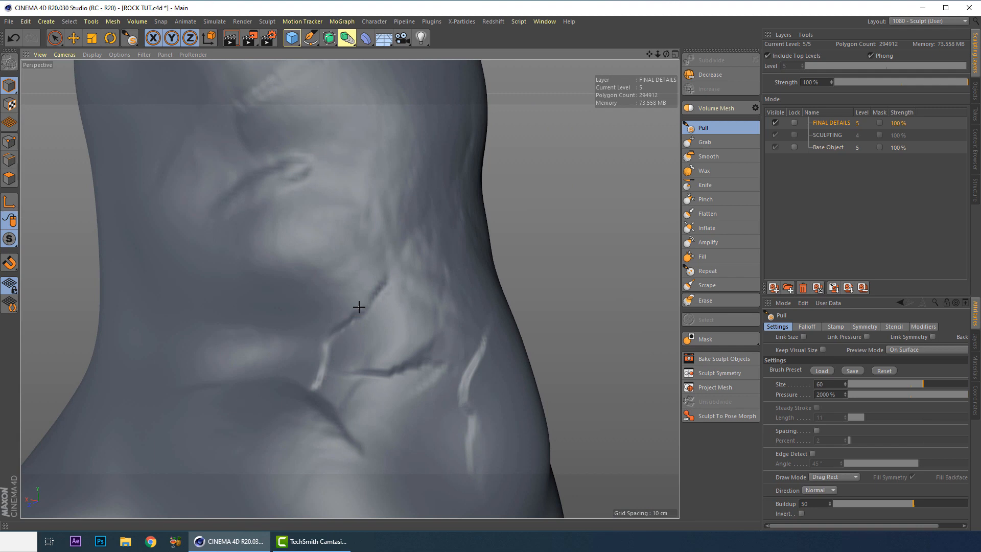
pyautogui.hotkey('ctrl', 'z')
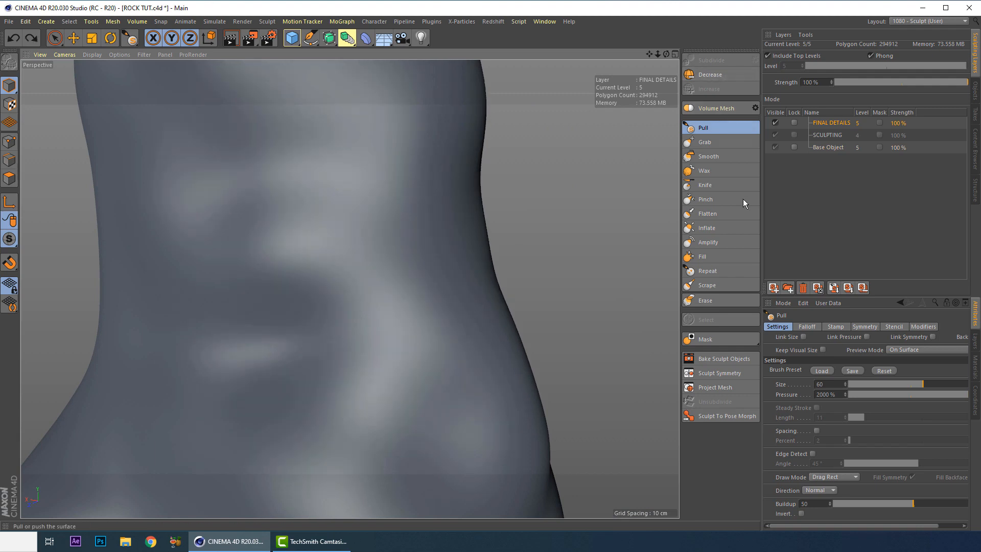
# - Subdivide the base object to level 6 and add a new sculpt layer at the top of the layer stack
pyautogui.click(810, 148)
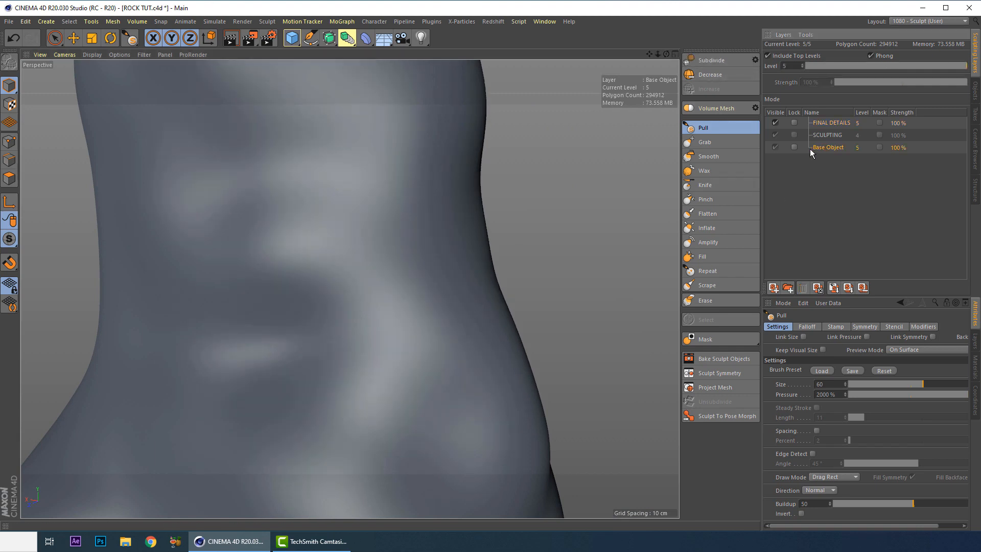
pyautogui.click(709, 60)
pyautogui.click(774, 289)
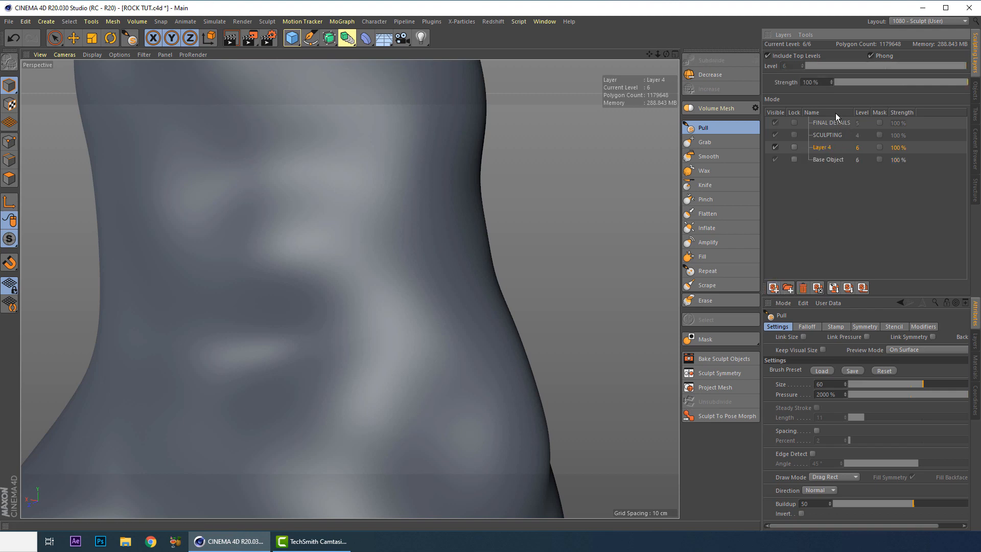
pyautogui.moveTo(826, 126); pyautogui.dragTo(825, 120)
# - Rename the new level 6 layer as FINAL DETAILS and save the project
pyautogui.doubleClick(825, 123)
pyautogui.write('F')
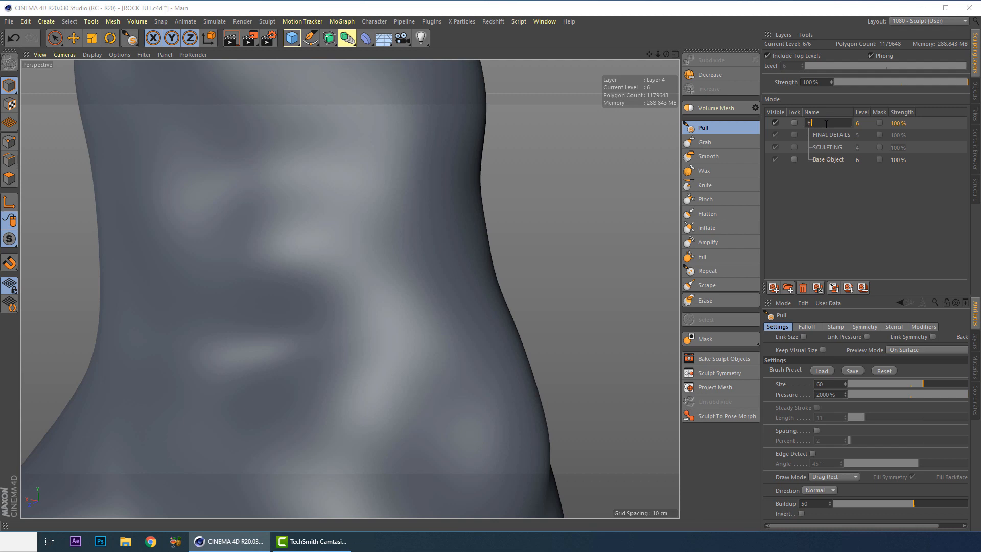
pyautogui.write('INAL DETAILS')
pyautogui.press('Return')
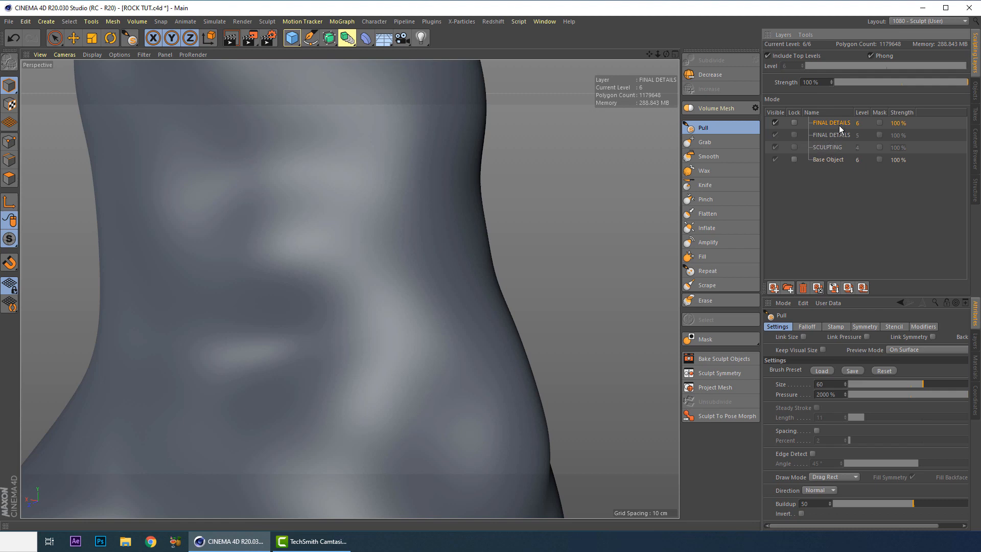
pyautogui.scroll(-4, 335, 245)
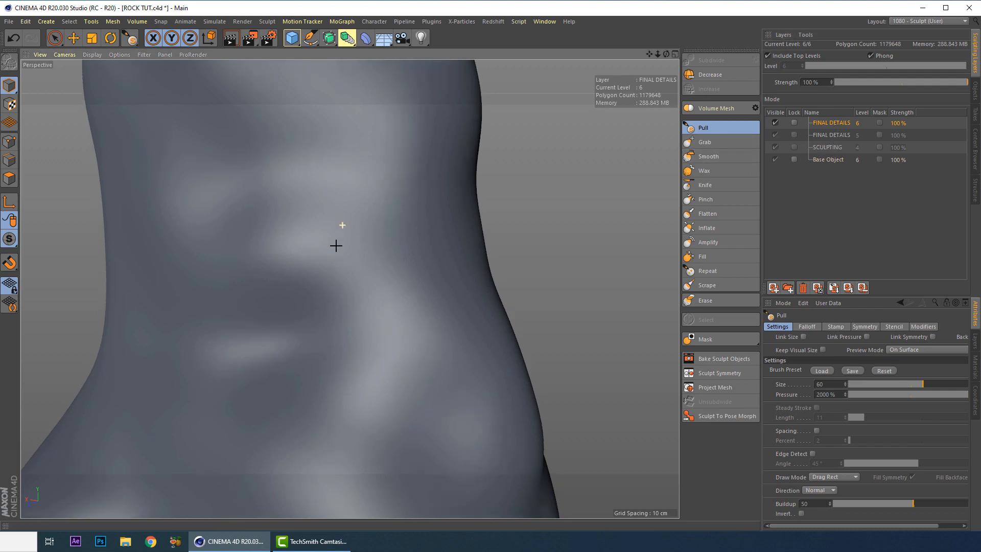
pyautogui.hotkey('ctrl', 's')
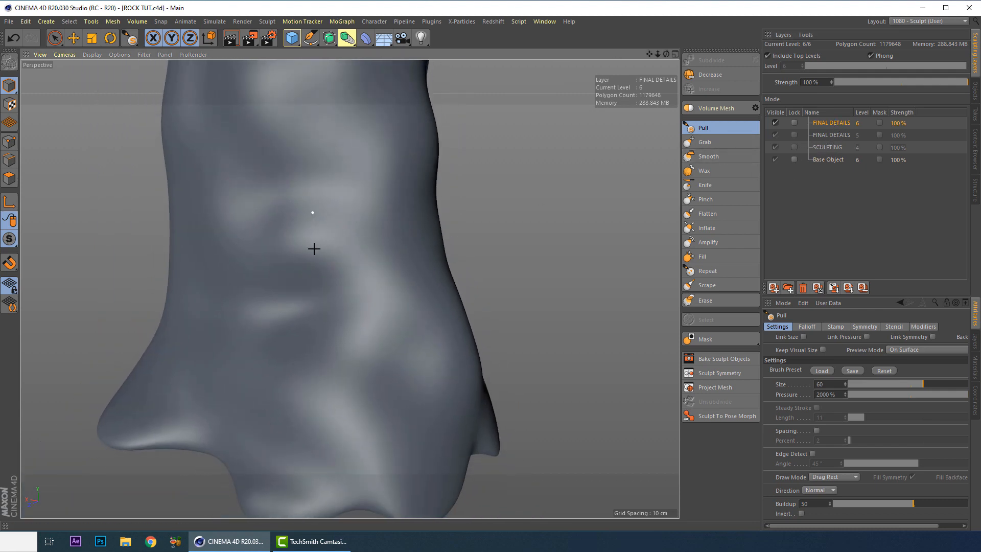
# - Stamp overlapping patches of rock detail around the front and lower sides of the rock, undoing misplaced stamps
pyautogui.scroll(-1, 314, 248)
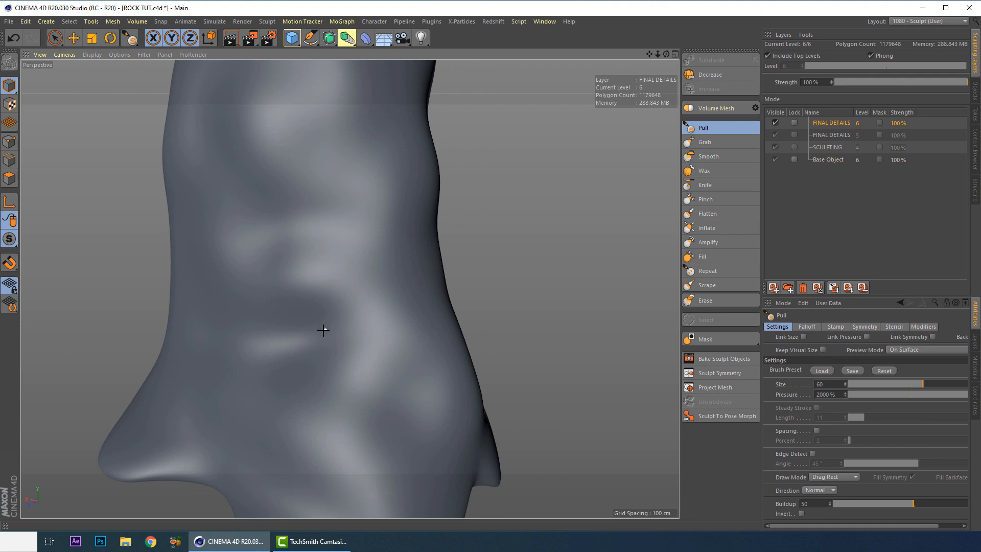
pyautogui.moveTo(323, 330); pyautogui.dragTo(361, 178)
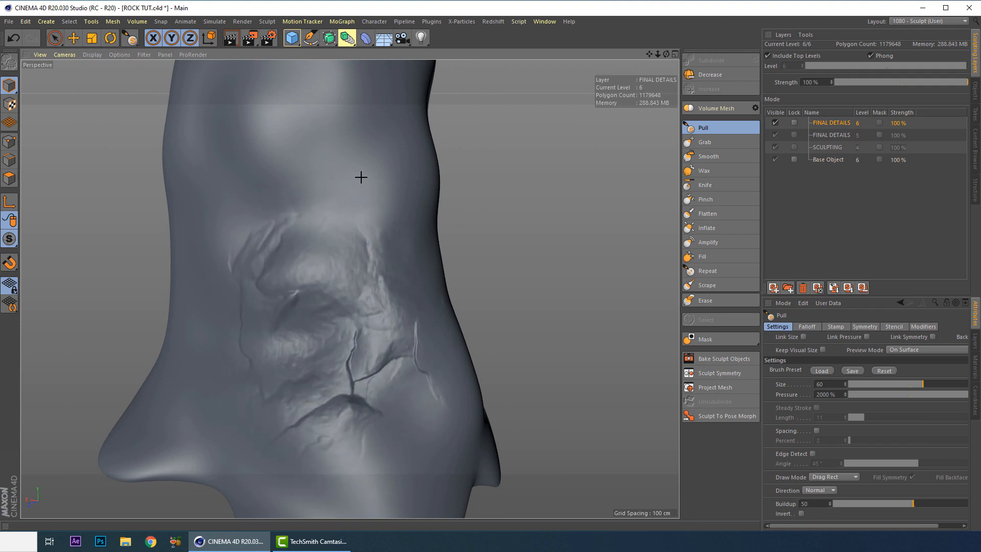
pyautogui.moveTo(329, 366)
pyautogui.keyDown('alt'); pyautogui.mouseDown()
pyautogui.moveTo(355, 361)
pyautogui.moveTo(363, 337)
pyautogui.moveTo(400, 339)
pyautogui.moveTo(278, 346)
pyautogui.moveTo(278, 333)
pyautogui.moveTo(373, 343)
pyautogui.moveTo(346, 335)
pyautogui.moveTo(402, 329)
pyautogui.moveTo(388, 350)
pyautogui.moveTo(307, 361)
pyautogui.moveTo(291, 344)
pyautogui.moveTo(381, 357)
pyautogui.moveTo(300, 308)
pyautogui.moveTo(271, 313)
pyautogui.moveTo(288, 356)
pyautogui.moveTo(258, 322)
pyautogui.moveTo(296, 266)
pyautogui.moveTo(273, 319)
pyautogui.moveTo(277, 308)
pyautogui.mouseUp(); pyautogui.keyUp('alt')
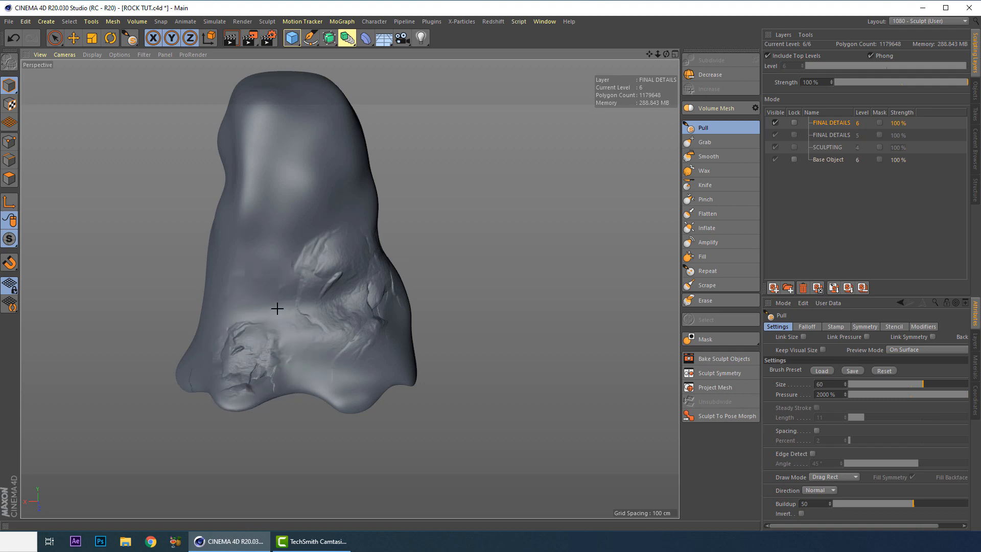
pyautogui.hotkey('ctrl', 'z')
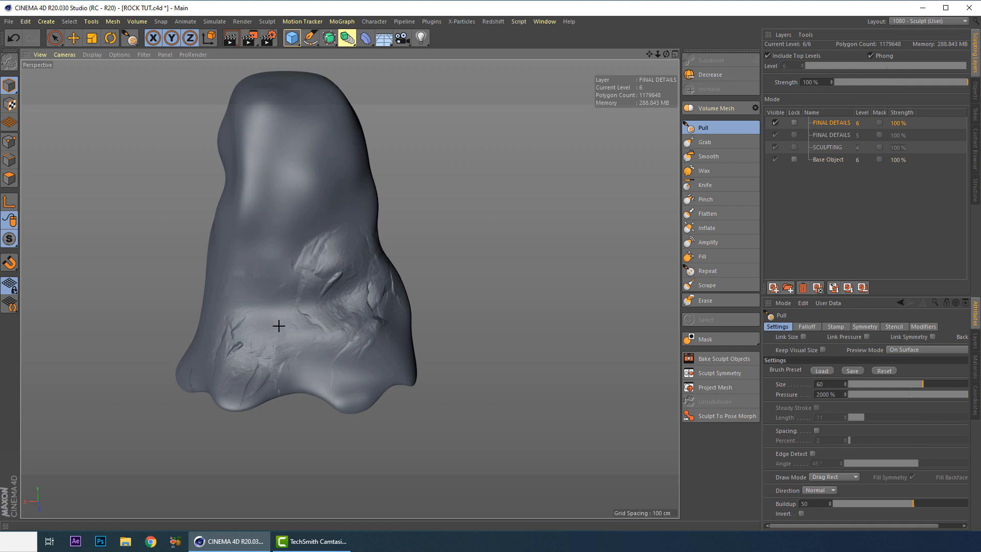
pyautogui.moveTo(290, 334)
pyautogui.keyDown('alt'); pyautogui.mouseDown()
pyautogui.moveTo(347, 352)
pyautogui.moveTo(358, 378)
pyautogui.moveTo(285, 391)
pyautogui.moveTo(352, 327)
pyautogui.moveTo(284, 397)
pyautogui.mouseUp(); pyautogui.keyUp('alt')
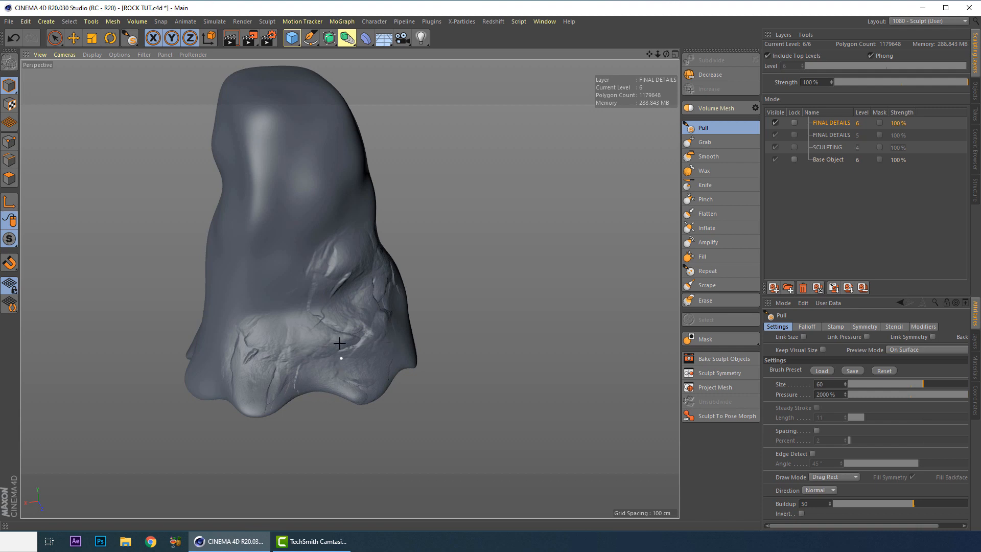
pyautogui.moveTo(337, 327)
pyautogui.keyDown('alt'); pyautogui.mouseDown()
pyautogui.moveTo(245, 320)
pyautogui.moveTo(262, 362)
pyautogui.moveTo(353, 376)
pyautogui.moveTo(324, 376)
pyautogui.moveTo(286, 357)
pyautogui.moveTo(333, 337)
pyautogui.moveTo(322, 329)
pyautogui.moveTo(342, 364)
pyautogui.mouseUp(); pyautogui.keyUp('alt')
pyautogui.hotkey('ctrl', 'z')
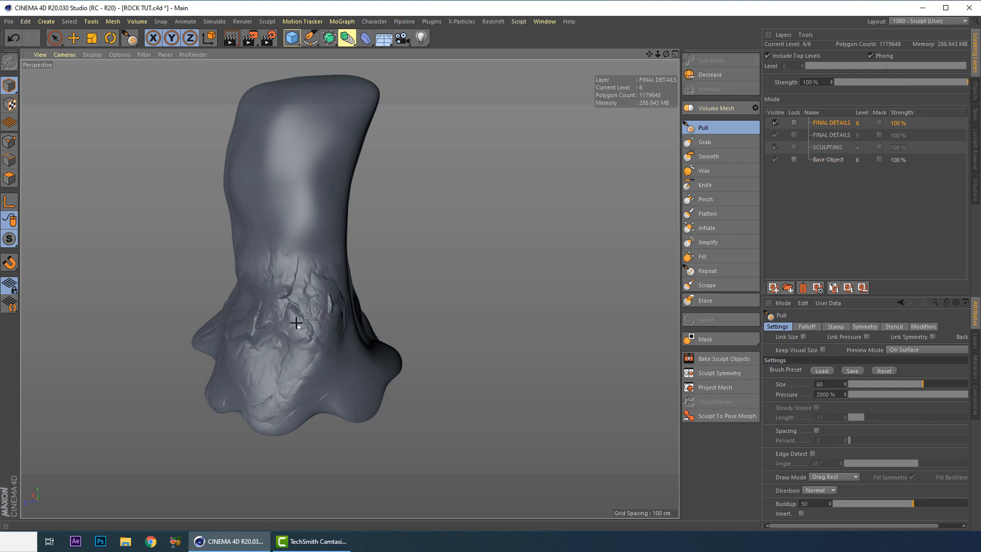
# - Stamp rock detail across the middle of the rock's untouched broad side, undoing misplaced stamps
pyautogui.moveTo(296, 322)
pyautogui.keyDown('alt'); pyautogui.mouseDown()
pyautogui.moveTo(255, 218)
pyautogui.moveTo(315, 253)
pyautogui.moveTo(349, 238)
pyautogui.mouseUp(); pyautogui.keyUp('alt')
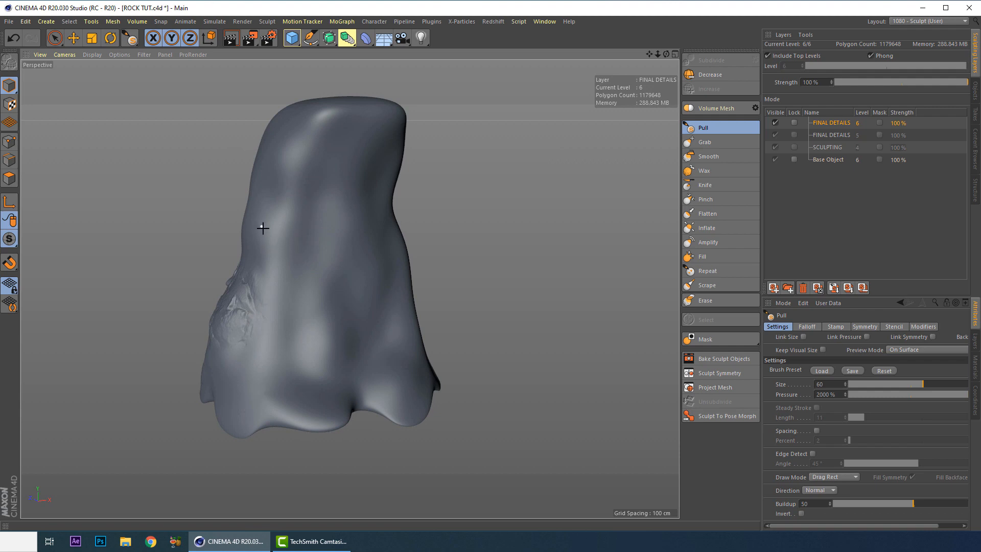
pyautogui.moveTo(277, 248); pyautogui.dragTo(255, 294)
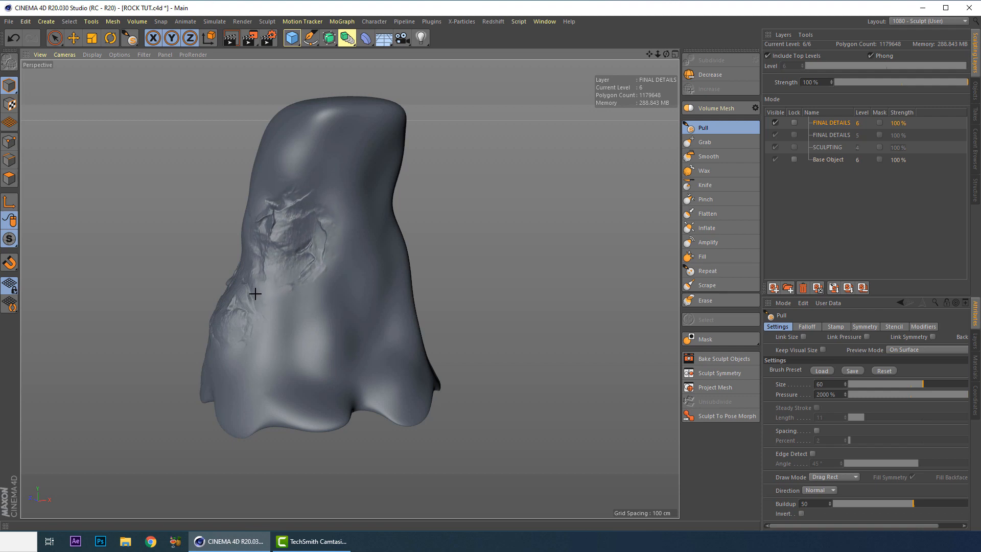
pyautogui.moveTo(269, 243)
pyautogui.keyDown('alt'); pyautogui.mouseDown()
pyautogui.moveTo(401, 234)
pyautogui.moveTo(386, 235)
pyautogui.mouseUp(); pyautogui.keyUp('alt')
pyautogui.scroll(5, 386, 235)
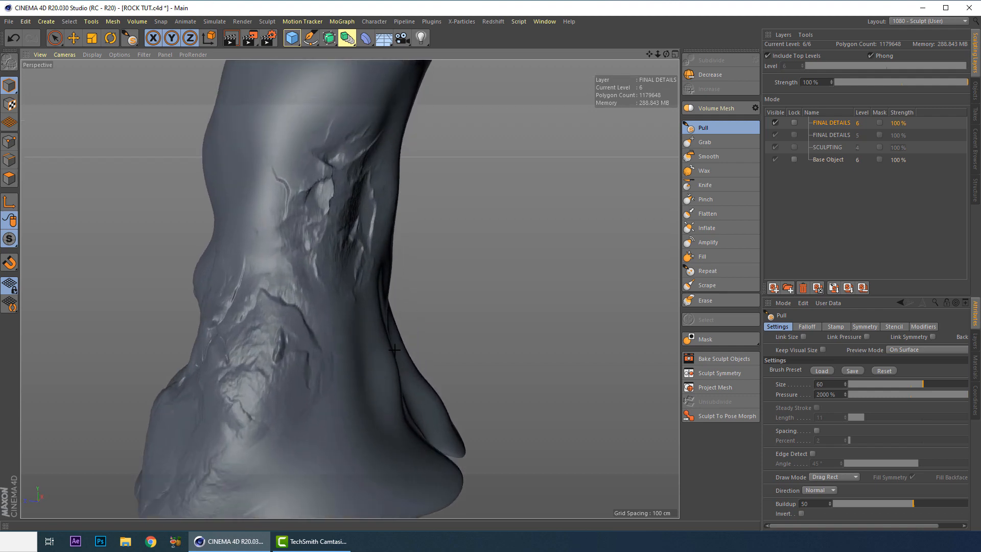
pyautogui.moveTo(394, 349)
pyautogui.mouseDown()
pyautogui.moveTo(435, 328)
pyautogui.moveTo(418, 336)
pyautogui.mouseUp()
pyautogui.hotkey('ctrl', 'z')
pyautogui.moveTo(397, 347)
pyautogui.mouseDown()
pyautogui.moveTo(425, 317)
pyautogui.moveTo(378, 308)
pyautogui.moveTo(304, 317)
pyautogui.moveTo(300, 372)
pyautogui.moveTo(253, 417)
pyautogui.moveTo(267, 409)
pyautogui.moveTo(284, 361)
pyautogui.mouseUp()
pyautogui.hotkey('ctrl', 'z')
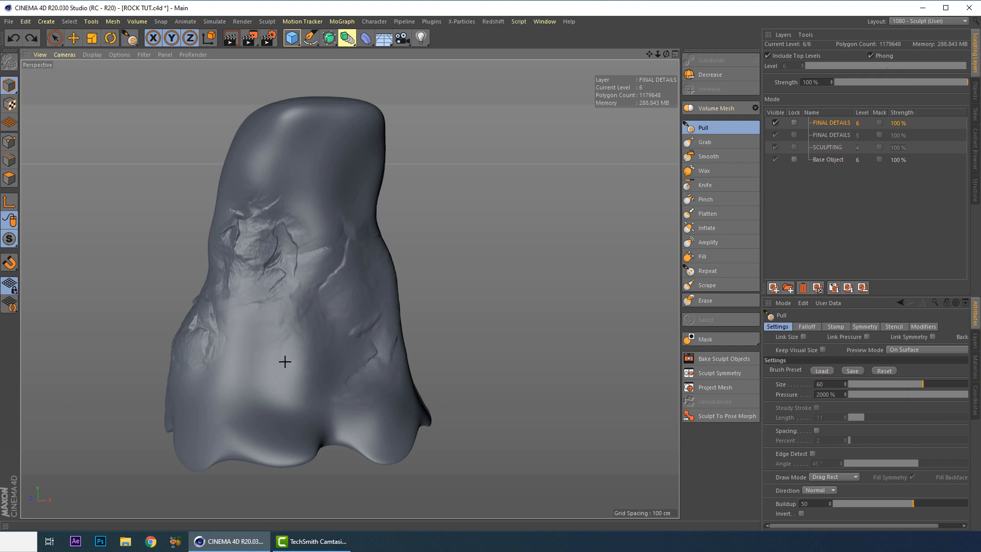
pyautogui.moveTo(315, 323); pyautogui.dragTo(300, 350)
pyautogui.moveTo(360, 292)
pyautogui.keyDown('alt'); pyautogui.mouseDown()
pyautogui.moveTo(306, 278)
pyautogui.moveTo(297, 359)
pyautogui.mouseUp(); pyautogui.keyUp('alt')
pyautogui.moveTo(363, 341)
pyautogui.mouseDown()
pyautogui.moveTo(416, 343)
pyautogui.moveTo(407, 324)
pyautogui.moveTo(354, 298)
pyautogui.moveTo(265, 274)
pyautogui.moveTo(306, 300)
pyautogui.moveTo(282, 327)
pyautogui.mouseUp()
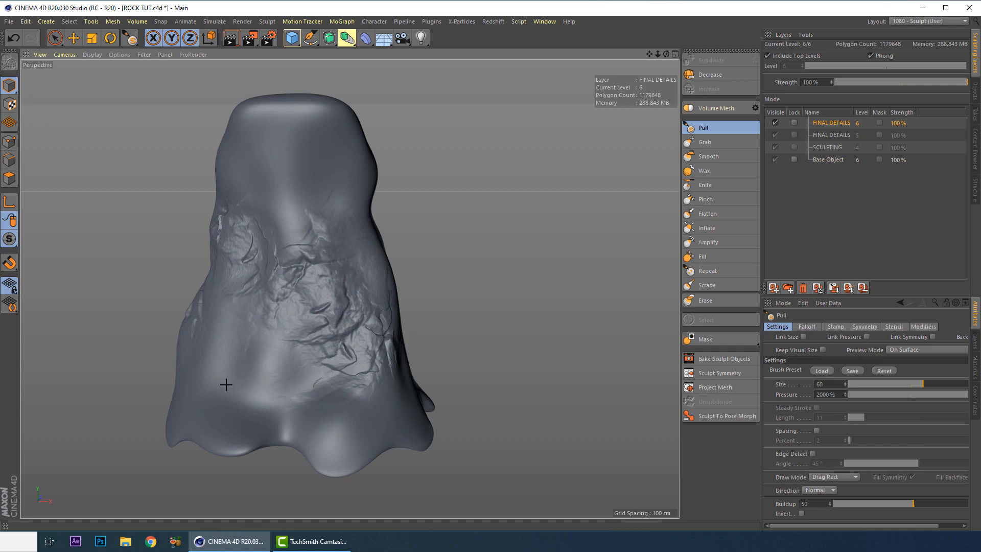
# - Extend the rock detail stamps down to the flared base around the corner of the broad side, undoing a misplaced stamp
pyautogui.moveTo(226, 370)
pyautogui.mouseDown()
pyautogui.moveTo(256, 324)
pyautogui.moveTo(212, 348)
pyautogui.moveTo(264, 367)
pyautogui.moveTo(284, 352)
pyautogui.mouseUp()
pyautogui.moveTo(269, 337); pyautogui.dragTo(289, 287)
pyautogui.moveTo(216, 442)
pyautogui.mouseDown()
pyautogui.moveTo(205, 464)
pyautogui.moveTo(292, 389)
pyautogui.mouseUp()
pyautogui.moveTo(283, 442); pyautogui.dragTo(252, 463)
pyautogui.keyDown('alt'); pyautogui.moveTo(383, 364); pyautogui.dragTo(295, 389); pyautogui.keyUp('alt')
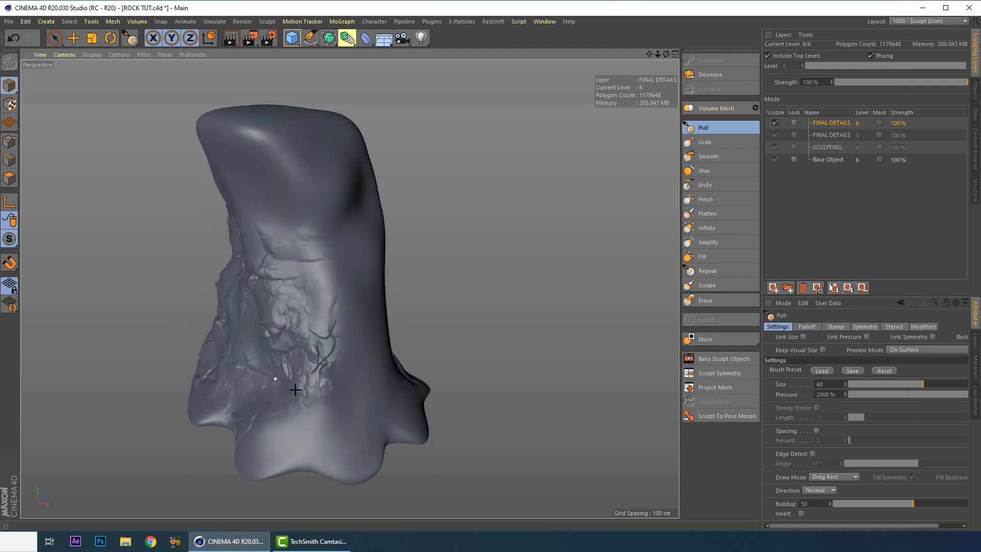
pyautogui.moveTo(288, 449)
pyautogui.mouseDown()
pyautogui.moveTo(259, 475)
pyautogui.moveTo(275, 459)
pyautogui.moveTo(235, 457)
pyautogui.mouseUp()
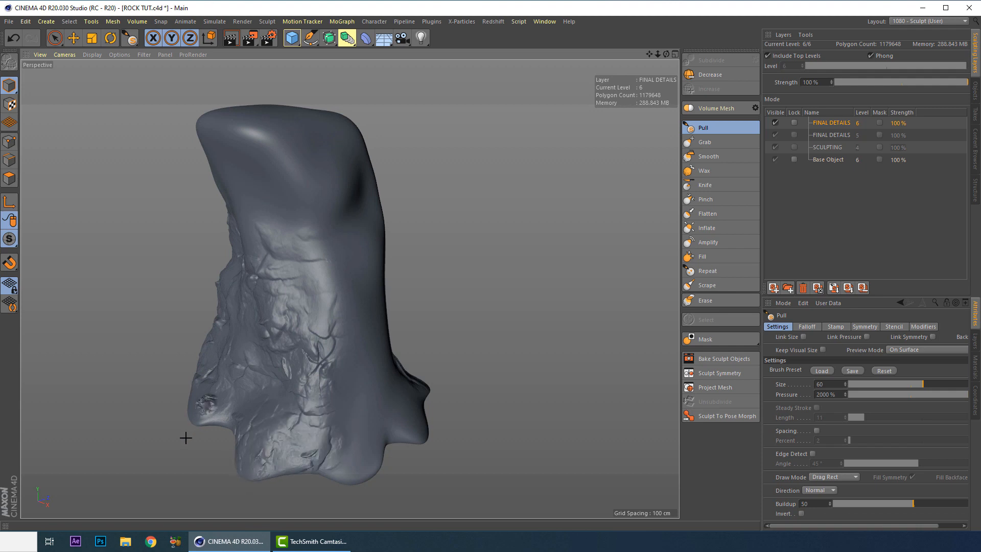
pyautogui.hotkey('ctrl', 'z')
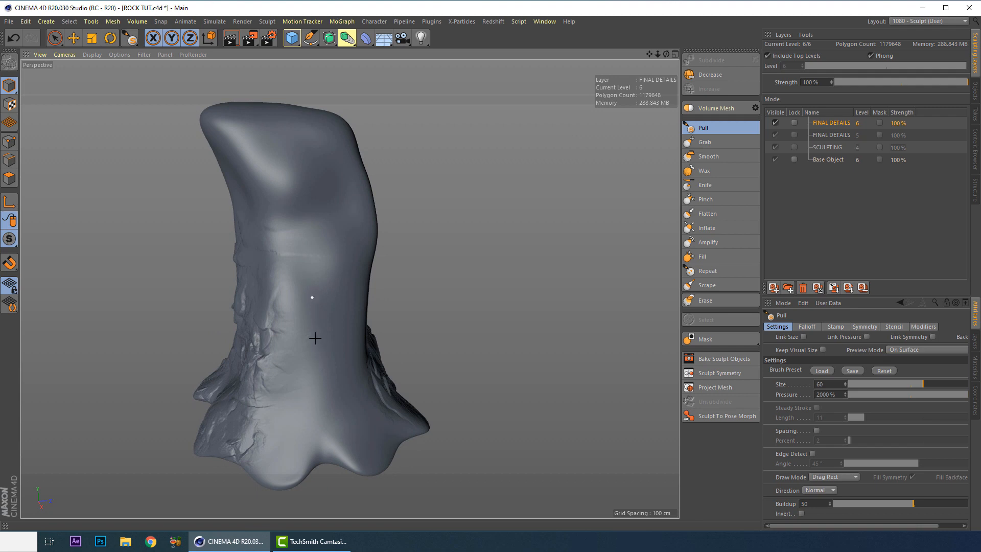
# - Stamp large and small patches of rock detail over the middle and flared base of the narrow side
pyautogui.moveTo(315, 338)
pyautogui.mouseDown()
pyautogui.moveTo(307, 442)
pyautogui.moveTo(322, 394)
pyautogui.mouseUp()
pyautogui.moveTo(296, 440); pyautogui.dragTo(288, 457)
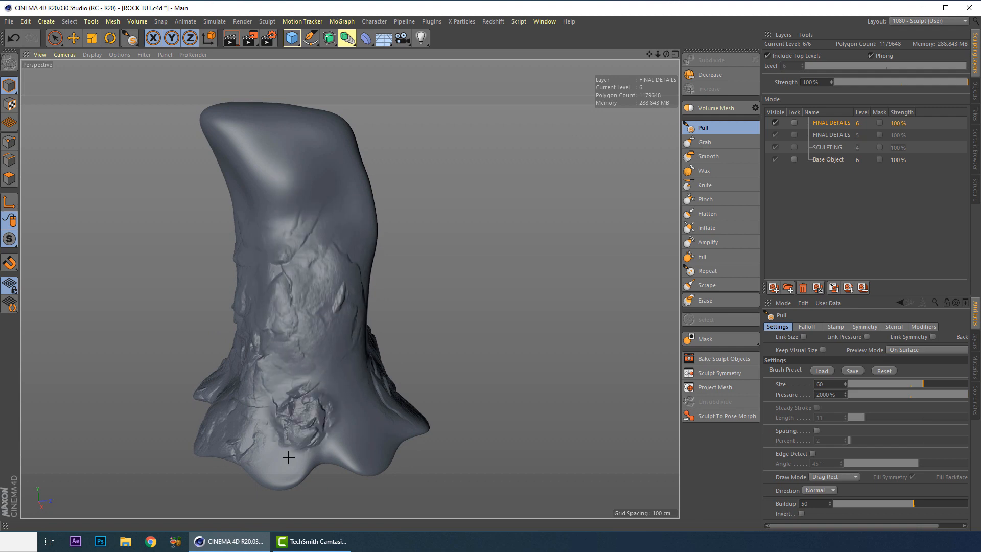
pyautogui.moveTo(360, 416)
pyautogui.mouseDown()
pyautogui.moveTo(383, 450)
pyautogui.moveTo(264, 446)
pyautogui.mouseUp()
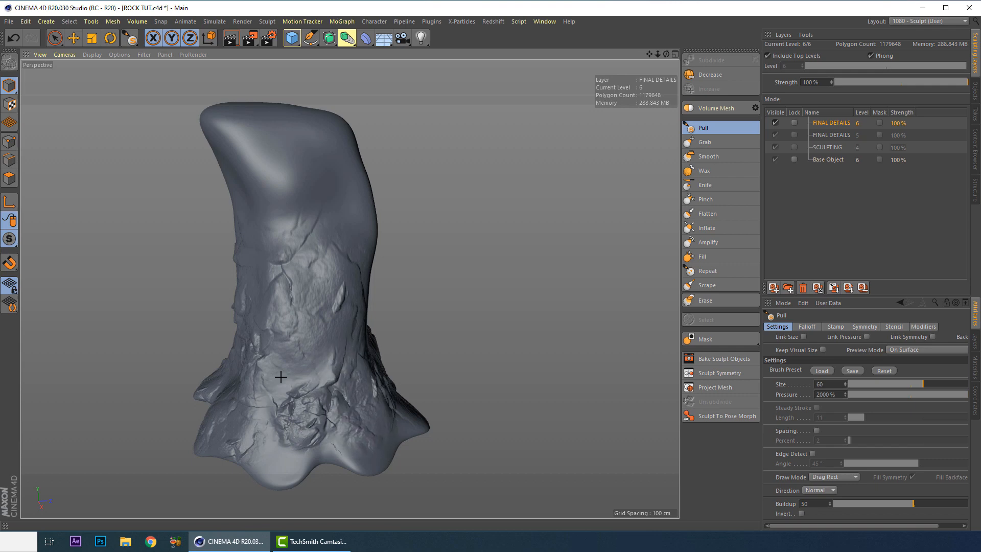
pyautogui.moveTo(280, 377); pyautogui.dragTo(282, 358)
pyautogui.moveTo(275, 478); pyautogui.dragTo(278, 503)
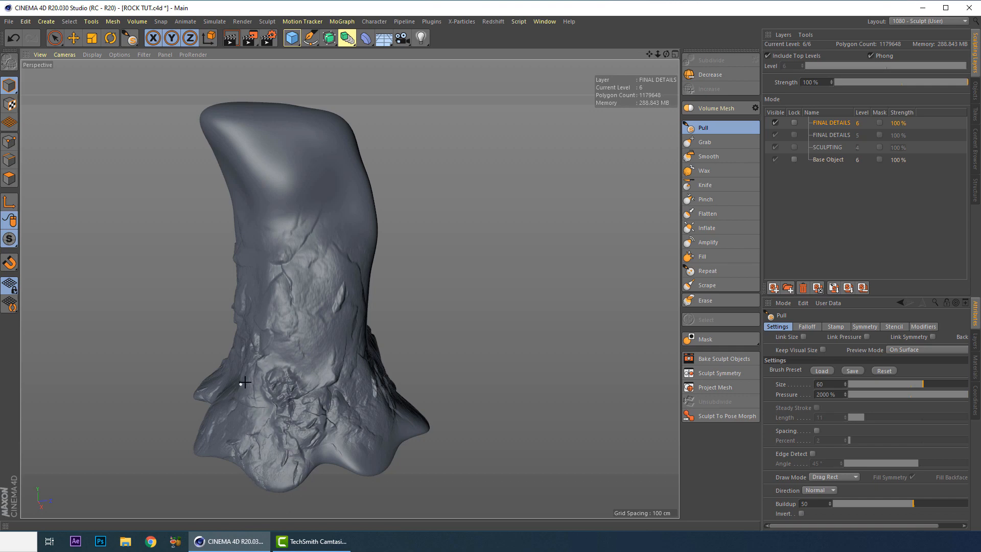
# - Stamp rock detail on the adjoining side's bottom edge, its upper body and the nearby upper corner
pyautogui.moveTo(244, 382)
pyautogui.keyDown('alt'); pyautogui.mouseDown()
pyautogui.moveTo(198, 357)
pyautogui.moveTo(198, 409)
pyautogui.moveTo(212, 428)
pyautogui.moveTo(197, 477)
pyautogui.moveTo(256, 444)
pyautogui.mouseUp(); pyautogui.keyUp('alt')
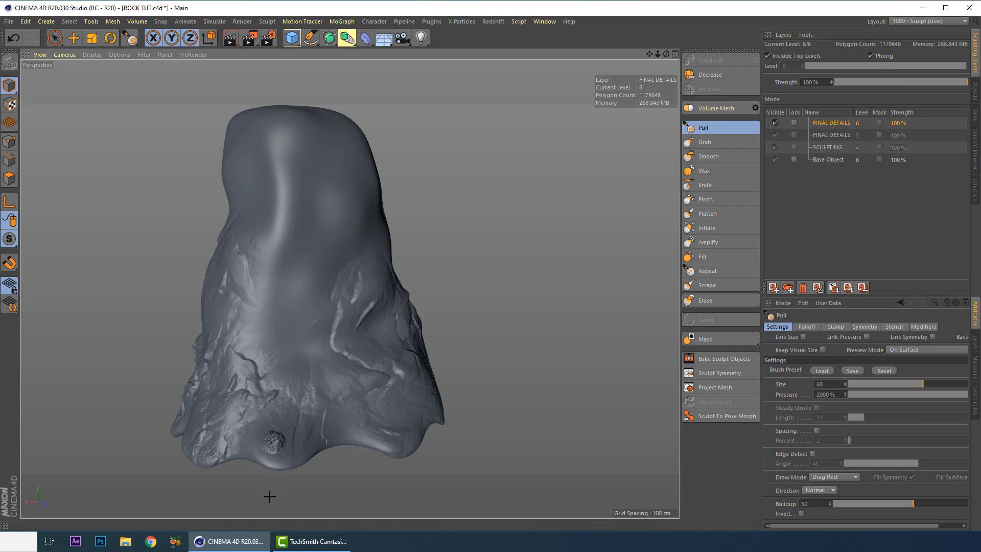
pyautogui.moveTo(269, 496); pyautogui.dragTo(279, 449)
pyautogui.moveTo(302, 230); pyautogui.dragTo(323, 109)
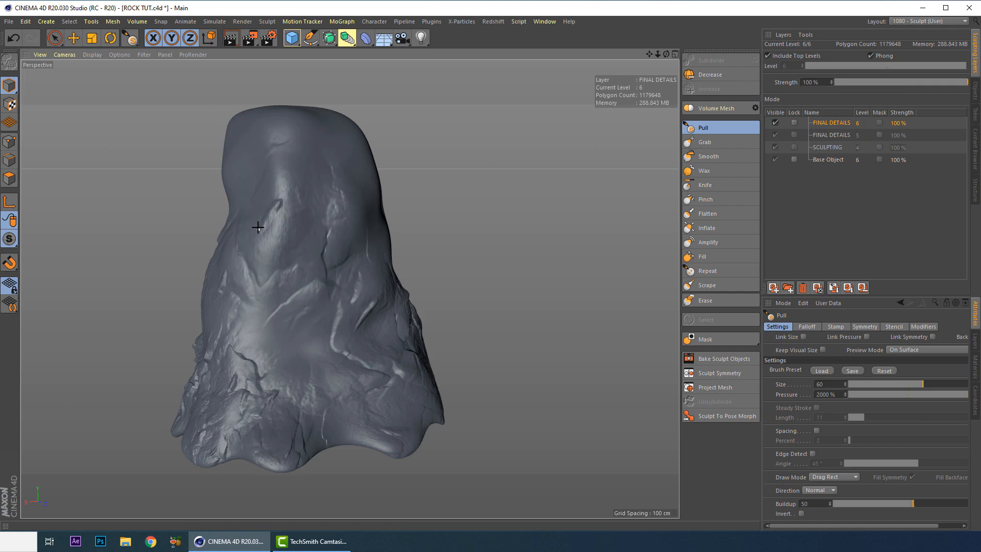
pyautogui.keyDown('alt'); pyautogui.moveTo(258, 227); pyautogui.dragTo(304, 256); pyautogui.keyUp('alt')
pyautogui.moveTo(325, 200); pyautogui.dragTo(305, 148)
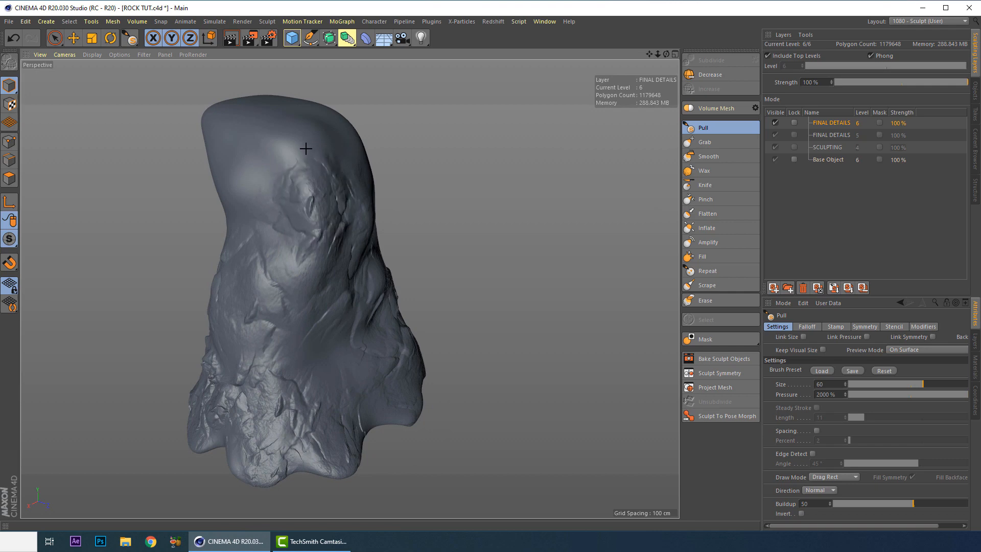
# - Cover the smooth upper part of the rock's sides with rock detail stamps, undoing a misplaced one
pyautogui.keyDown('alt'); pyautogui.moveTo(268, 211); pyautogui.dragTo(304, 275); pyautogui.keyUp('alt')
pyautogui.moveTo(232, 158)
pyautogui.keyDown('alt'); pyautogui.mouseDown()
pyautogui.moveTo(286, 139)
pyautogui.moveTo(324, 150)
pyautogui.moveTo(313, 81)
pyautogui.moveTo(321, 146)
pyautogui.moveTo(314, 105)
pyautogui.moveTo(256, 158)
pyautogui.moveTo(429, 188)
pyautogui.moveTo(371, 81)
pyautogui.mouseUp(); pyautogui.keyUp('alt')
pyautogui.hotkey('ctrl', 'z')
pyautogui.moveTo(325, 238); pyautogui.dragTo(328, 169)
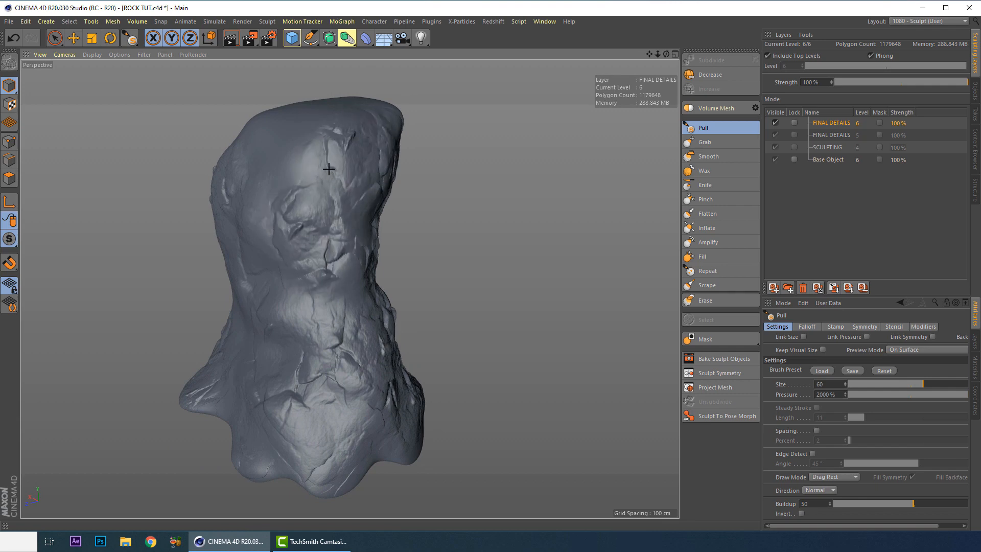
pyautogui.moveTo(254, 161)
pyautogui.keyDown('alt'); pyautogui.mouseDown()
pyautogui.moveTo(350, 215)
pyautogui.moveTo(328, 206)
pyautogui.mouseUp(); pyautogui.keyUp('alt')
pyautogui.moveTo(327, 206); pyautogui.dragTo(311, 142)
# - Stamp rock detail over the rock's smooth top and its rim, undoing the last misplaced stamp
pyautogui.moveTo(262, 177)
pyautogui.keyDown('alt'); pyautogui.mouseDown()
pyautogui.moveTo(369, 164)
pyautogui.moveTo(287, 149)
pyautogui.moveTo(234, 89)
pyautogui.mouseUp(); pyautogui.keyUp('alt')
pyautogui.moveTo(268, 146)
pyautogui.mouseDown()
pyautogui.moveTo(286, 213)
pyautogui.moveTo(274, 232)
pyautogui.moveTo(333, 182)
pyautogui.moveTo(300, 137)
pyautogui.mouseUp()
pyautogui.keyDown('alt'); pyautogui.moveTo(319, 173); pyautogui.dragTo(409, 179); pyautogui.keyUp('alt')
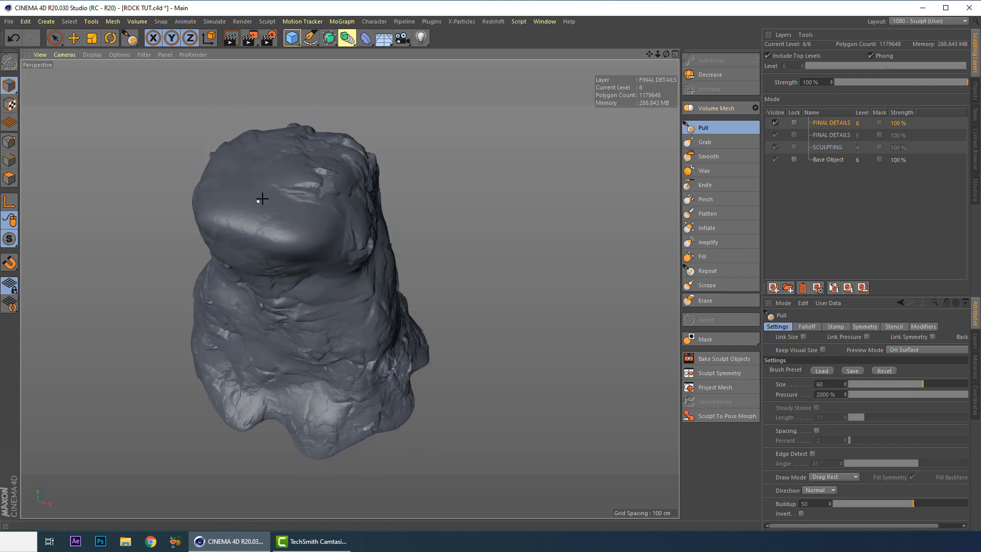
pyautogui.moveTo(262, 199)
pyautogui.mouseDown()
pyautogui.moveTo(225, 118)
pyautogui.moveTo(260, 163)
pyautogui.moveTo(283, 137)
pyautogui.moveTo(367, 256)
pyautogui.moveTo(353, 230)
pyautogui.mouseUp()
pyautogui.moveTo(310, 184)
pyautogui.keyDown('alt'); pyautogui.mouseDown()
pyautogui.moveTo(384, 216)
pyautogui.moveTo(320, 165)
pyautogui.moveTo(322, 147)
pyautogui.mouseUp(); pyautogui.keyUp('alt')
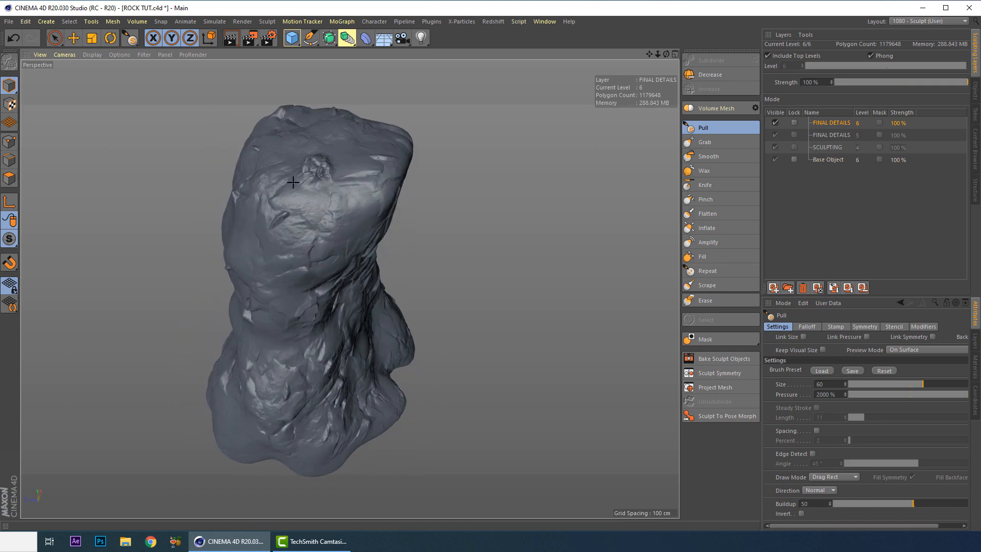
pyautogui.hotkey('ctrl', 'z')
# - Stamp additional rock detail over the remaining smooth areas on the upper and middle front of the rock
pyautogui.moveTo(325, 134); pyautogui.dragTo(341, 277)
pyautogui.moveTo(278, 353)
pyautogui.mouseDown()
pyautogui.moveTo(245, 307)
pyautogui.moveTo(310, 331)
pyautogui.mouseUp()
pyautogui.moveTo(235, 305); pyautogui.dragTo(249, 256)
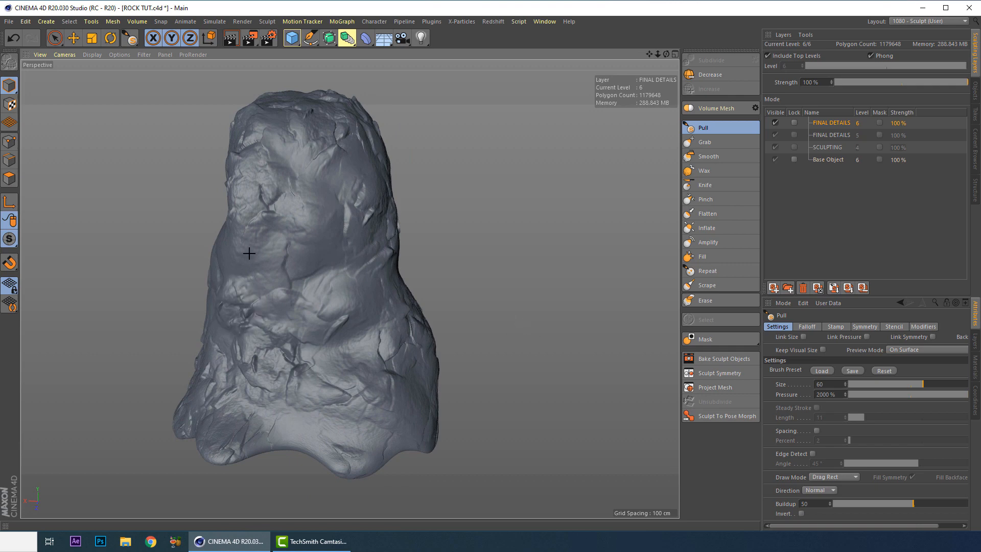
# - Set the Pull brush's pressure to 4000 %
pyautogui.click(828, 393)
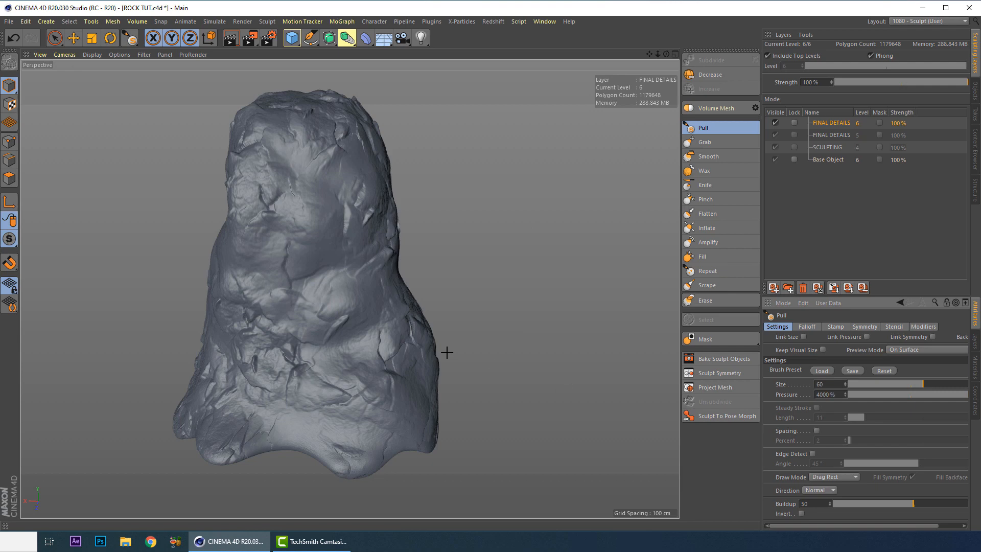
# - Stamp rock detail over the remaining smooth patches around the rock's upper part, undoing the misplaced stamps
pyautogui.moveTo(313, 267)
pyautogui.mouseDown()
pyautogui.moveTo(317, 158)
pyautogui.moveTo(314, 182)
pyautogui.moveTo(365, 206)
pyautogui.moveTo(321, 302)
pyautogui.moveTo(356, 311)
pyautogui.moveTo(214, 307)
pyautogui.moveTo(214, 324)
pyautogui.moveTo(391, 316)
pyautogui.moveTo(499, 332)
pyautogui.moveTo(591, 316)
pyautogui.moveTo(552, 272)
pyautogui.mouseUp()
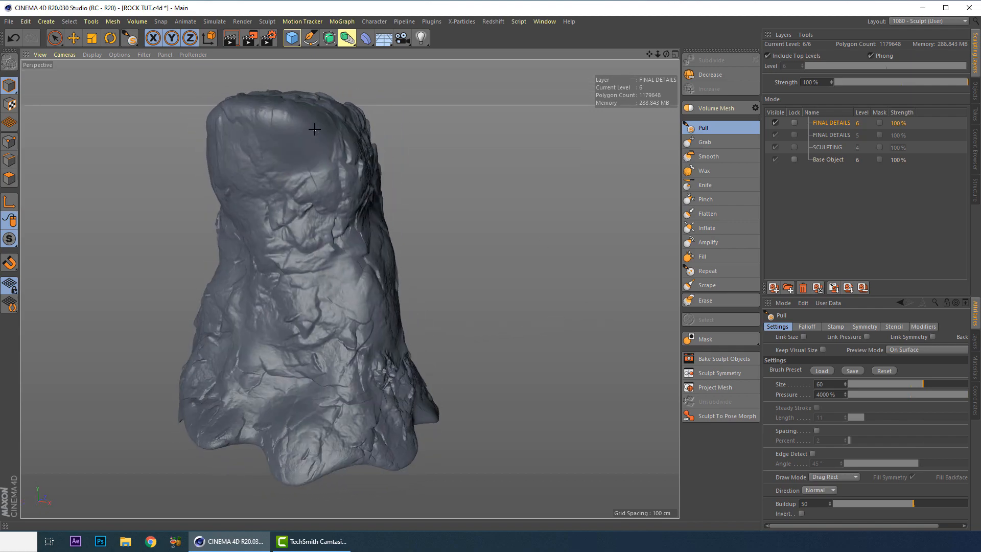
pyautogui.moveTo(314, 130)
pyautogui.mouseDown()
pyautogui.moveTo(299, 174)
pyautogui.moveTo(270, 118)
pyautogui.moveTo(295, 111)
pyautogui.moveTo(292, 206)
pyautogui.mouseUp()
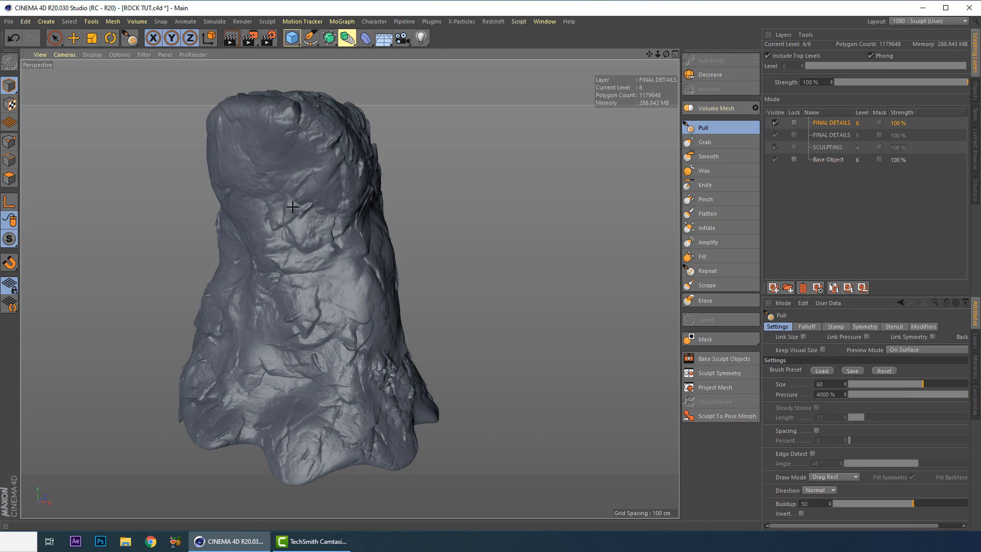
pyautogui.moveTo(320, 150)
pyautogui.keyDown('alt'); pyautogui.mouseDown()
pyautogui.moveTo(420, 144)
pyautogui.moveTo(329, 155)
pyautogui.moveTo(359, 157)
pyautogui.moveTo(335, 165)
pyautogui.moveTo(332, 133)
pyautogui.moveTo(314, 120)
pyautogui.moveTo(288, 207)
pyautogui.moveTo(300, 191)
pyautogui.moveTo(398, 194)
pyautogui.mouseUp(); pyautogui.keyUp('alt')
pyautogui.hotkey('ctrl', 'z')
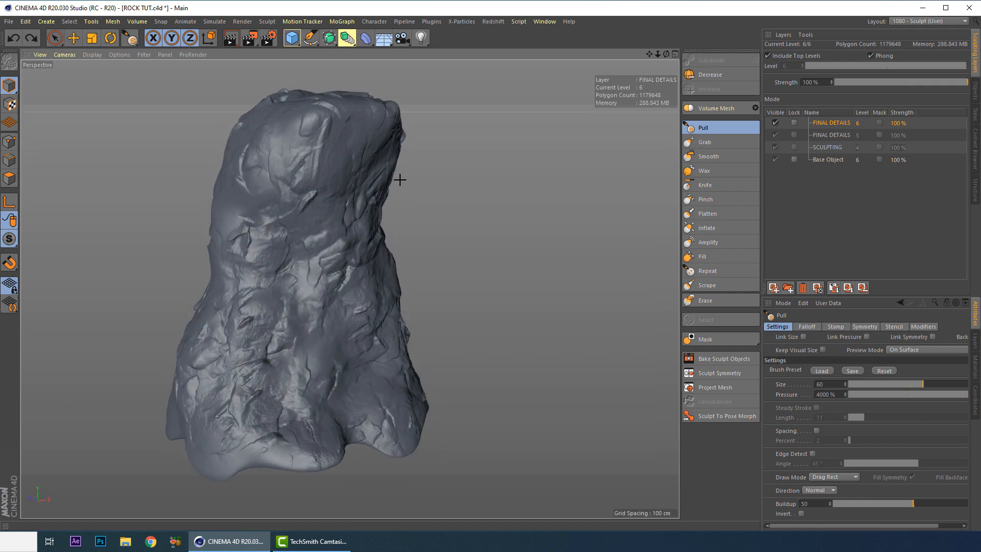
pyautogui.moveTo(321, 184)
pyautogui.mouseDown()
pyautogui.moveTo(337, 148)
pyautogui.moveTo(306, 168)
pyautogui.moveTo(280, 118)
pyautogui.mouseUp()
pyautogui.hotkey('ctrl', 'z')
pyautogui.moveTo(282, 166)
pyautogui.keyDown('alt'); pyautogui.mouseDown()
pyautogui.moveTo(198, 145)
pyautogui.moveTo(99, 181)
pyautogui.mouseUp(); pyautogui.keyUp('alt')
pyautogui.moveTo(299, 144)
pyautogui.mouseDown()
pyautogui.moveTo(263, 220)
pyautogui.moveTo(276, 240)
pyautogui.mouseUp()
pyautogui.moveTo(230, 193)
pyautogui.keyDown('alt'); pyautogui.mouseDown()
pyautogui.moveTo(547, 202)
pyautogui.moveTo(329, 266)
pyautogui.mouseUp(); pyautogui.keyUp('alt')
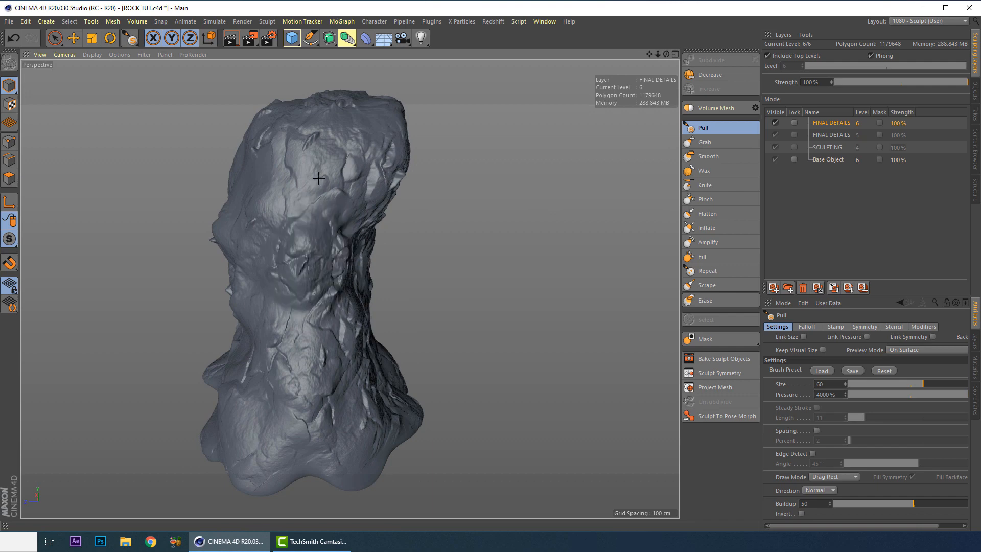
# - Try stamping rock detail onto the smooth lower flare of the rock's base and undo the stamp
pyautogui.keyDown('alt'); pyautogui.moveTo(228, 232); pyautogui.dragTo(507, 223); pyautogui.keyUp('alt')
pyautogui.scroll(-3, 425, 232)
pyautogui.moveTo(300, 189)
pyautogui.keyDown('alt'); pyautogui.mouseDown()
pyautogui.moveTo(471, 194)
pyautogui.moveTo(396, 210)
pyautogui.moveTo(604, 199)
pyautogui.moveTo(416, 276)
pyautogui.mouseUp(); pyautogui.keyUp('alt')
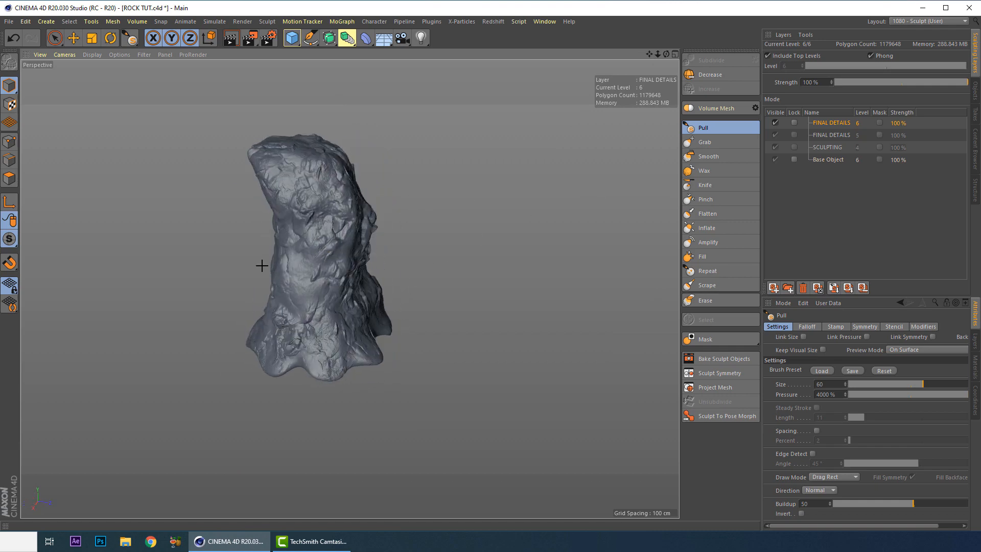
pyautogui.moveTo(261, 265)
pyautogui.keyDown('alt'); pyautogui.mouseDown()
pyautogui.moveTo(448, 254)
pyautogui.moveTo(322, 267)
pyautogui.moveTo(343, 285)
pyautogui.moveTo(308, 286)
pyautogui.moveTo(338, 397)
pyautogui.moveTo(479, 256)
pyautogui.moveTo(512, 276)
pyautogui.moveTo(337, 371)
pyautogui.mouseUp(); pyautogui.keyUp('alt')
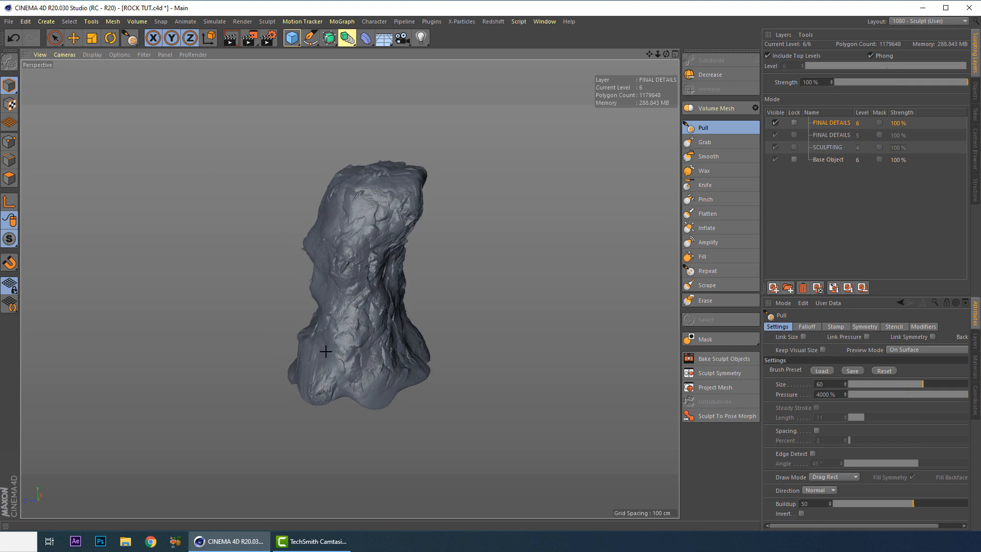
pyautogui.hotkey('ctrl', 'z')
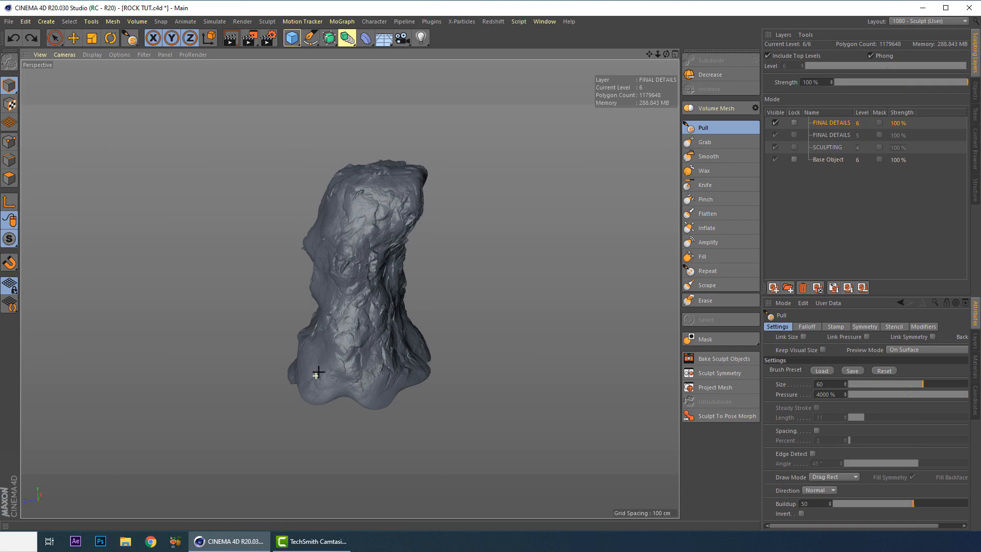
pyautogui.scroll(5, 318, 373)
pyautogui.moveTo(449, 335)
pyautogui.mouseDown()
pyautogui.moveTo(445, 263)
pyautogui.moveTo(442, 338)
pyautogui.moveTo(443, 322)
pyautogui.moveTo(278, 302)
pyautogui.mouseUp()
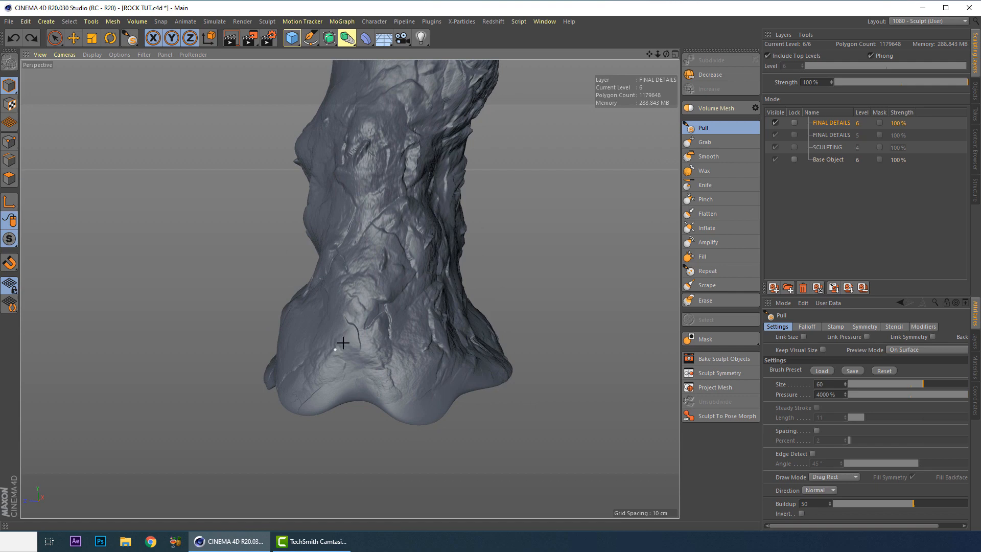
# - Set the Pull brush's pressure to 1500 % and stamp rock detail onto the smooth lobes along the base
pyautogui.keyDown('alt'); pyautogui.moveTo(343, 342); pyautogui.dragTo(798, 386); pyautogui.keyUp('alt')
pyautogui.click(840, 394)
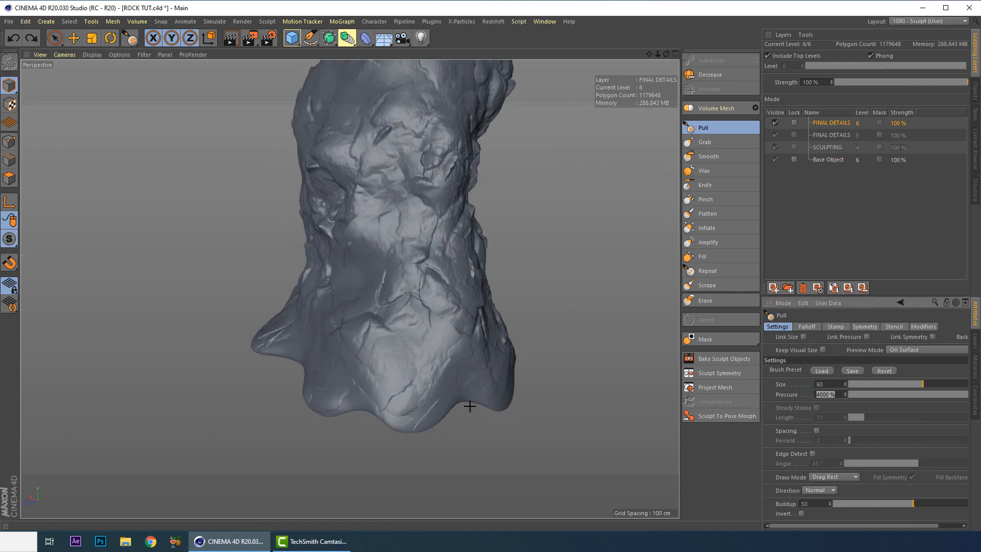
pyautogui.moveTo(410, 411); pyautogui.dragTo(394, 369)
pyautogui.moveTo(331, 374); pyautogui.dragTo(324, 360)
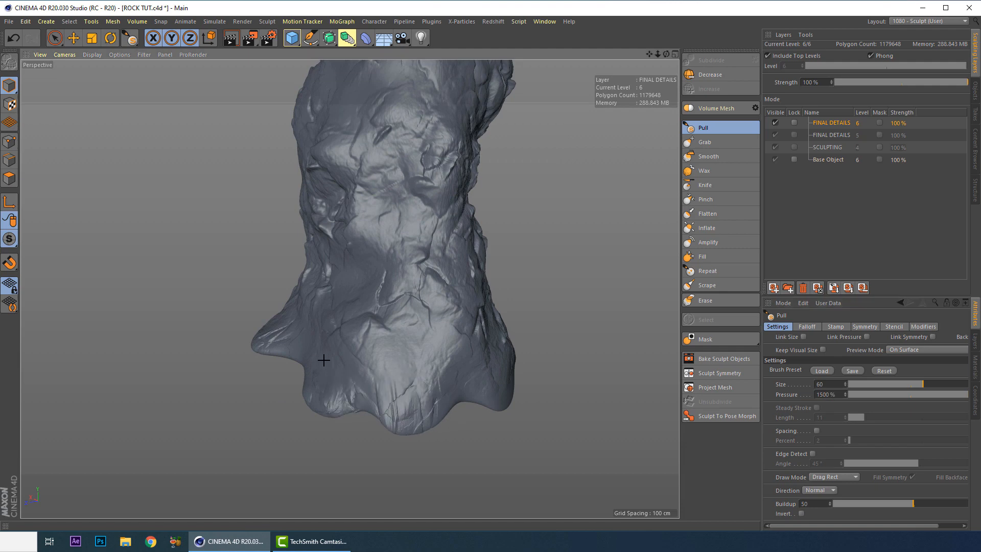
pyautogui.moveTo(476, 366)
pyautogui.mouseDown()
pyautogui.moveTo(472, 396)
pyautogui.moveTo(445, 388)
pyautogui.moveTo(453, 358)
pyautogui.mouseUp()
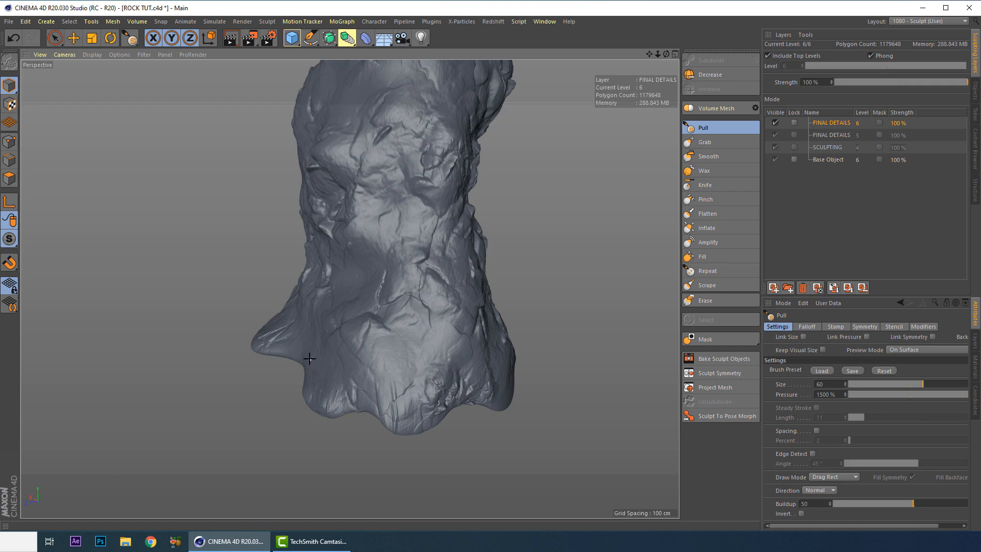
# - Stamp rock detail onto the remaining smooth base lobes around the other sides of the rock
pyautogui.moveTo(309, 358)
pyautogui.keyDown('alt'); pyautogui.mouseDown()
pyautogui.moveTo(383, 361)
pyautogui.moveTo(360, 373)
pyautogui.moveTo(376, 350)
pyautogui.mouseUp(); pyautogui.keyUp('alt')
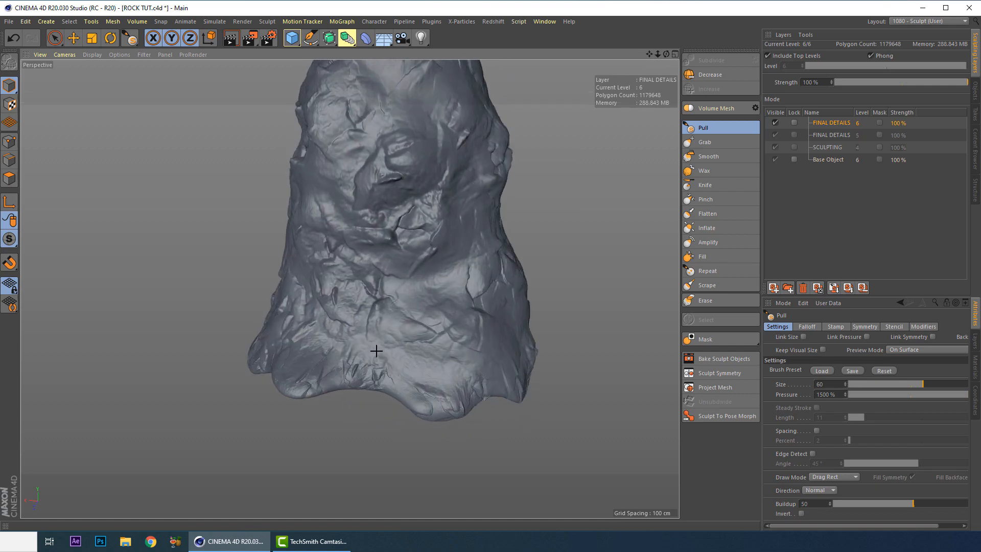
pyautogui.moveTo(462, 348)
pyautogui.keyDown('alt'); pyautogui.mouseDown()
pyautogui.moveTo(221, 335)
pyautogui.moveTo(321, 389)
pyautogui.moveTo(255, 373)
pyautogui.mouseUp(); pyautogui.keyUp('alt')
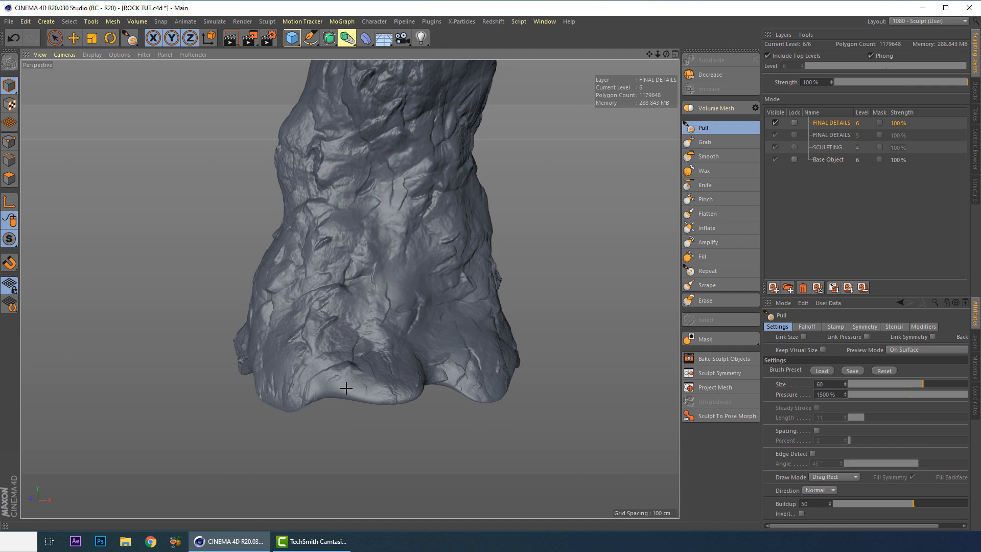
pyautogui.moveTo(354, 378)
pyautogui.mouseDown()
pyautogui.moveTo(299, 378)
pyautogui.moveTo(363, 367)
pyautogui.moveTo(598, 372)
pyautogui.moveTo(334, 332)
pyautogui.mouseUp()
pyautogui.moveTo(329, 373)
pyautogui.mouseDown()
pyautogui.moveTo(308, 353)
pyautogui.moveTo(386, 385)
pyautogui.mouseUp()
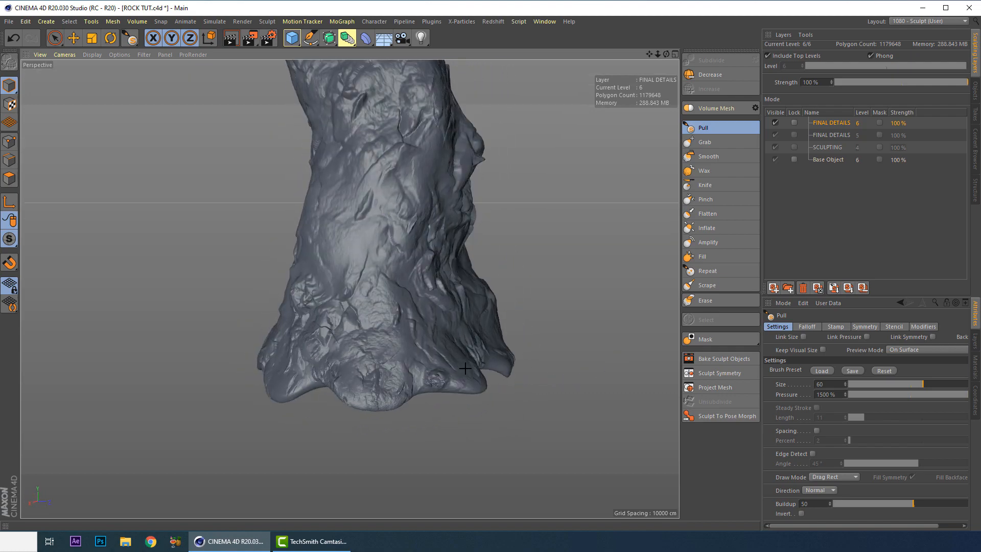
pyautogui.moveTo(465, 368)
pyautogui.mouseDown()
pyautogui.moveTo(434, 376)
pyautogui.moveTo(488, 352)
pyautogui.moveTo(444, 357)
pyautogui.moveTo(394, 274)
pyautogui.moveTo(290, 305)
pyautogui.moveTo(502, 323)
pyautogui.mouseUp()
pyautogui.keyDown('alt'); pyautogui.moveTo(578, 333); pyautogui.dragTo(559, 336); pyautogui.keyUp('alt')
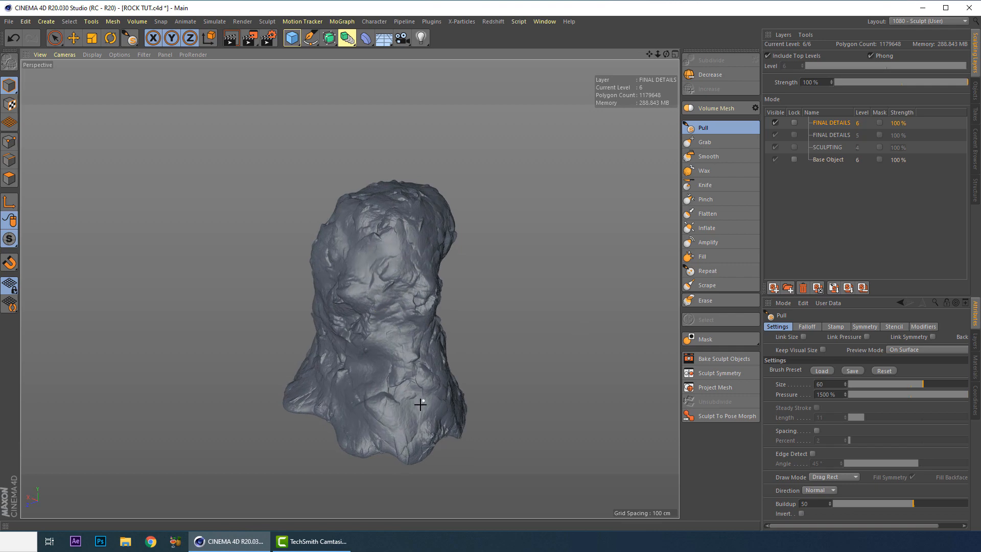
# - Stamp rock detail over the smooth areas on the rock's lower and upper body, and save the project
pyautogui.moveTo(392, 409); pyautogui.dragTo(389, 324)
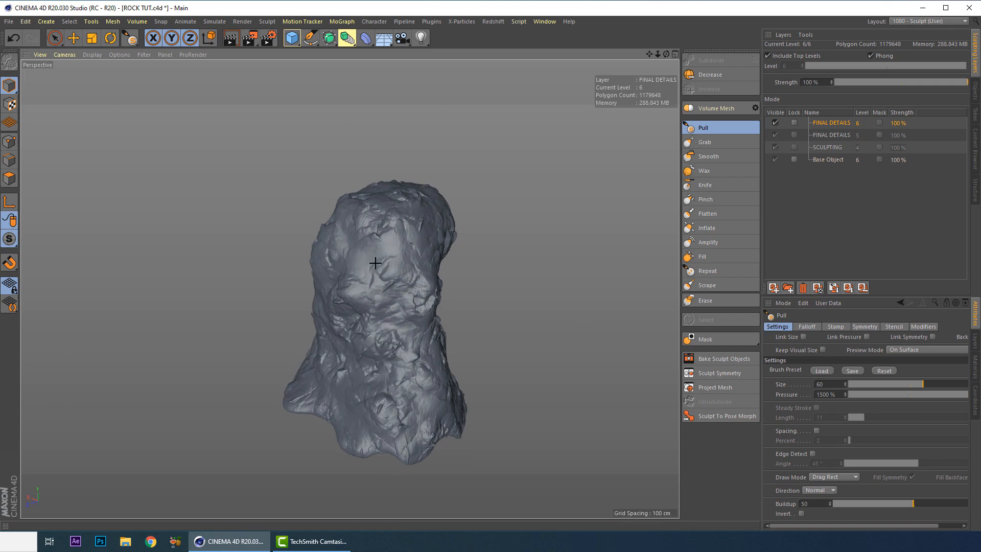
pyautogui.moveTo(371, 228)
pyautogui.mouseDown()
pyautogui.moveTo(320, 248)
pyautogui.moveTo(460, 241)
pyautogui.moveTo(619, 265)
pyautogui.moveTo(644, 246)
pyautogui.moveTo(623, 249)
pyautogui.mouseUp()
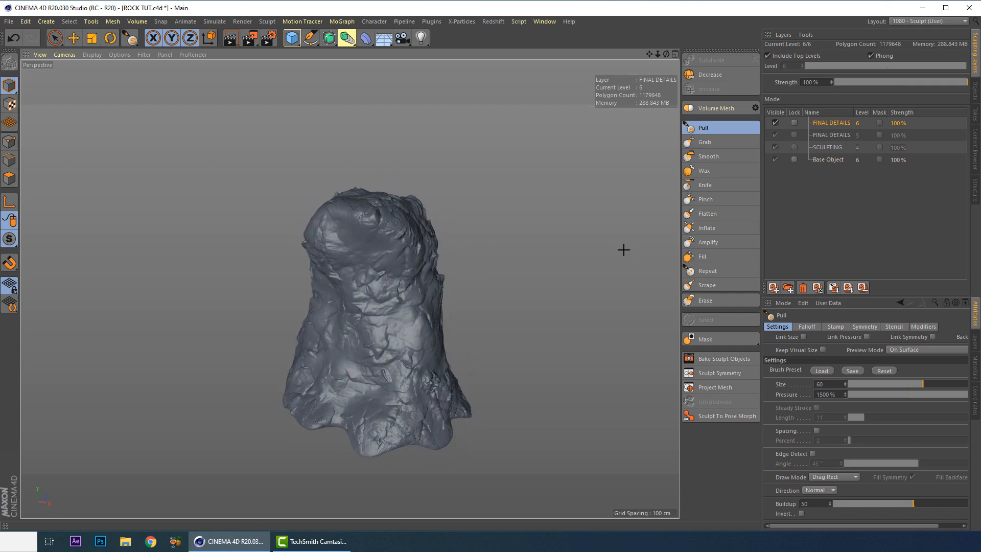
pyautogui.hotkey('ctrl', 's')
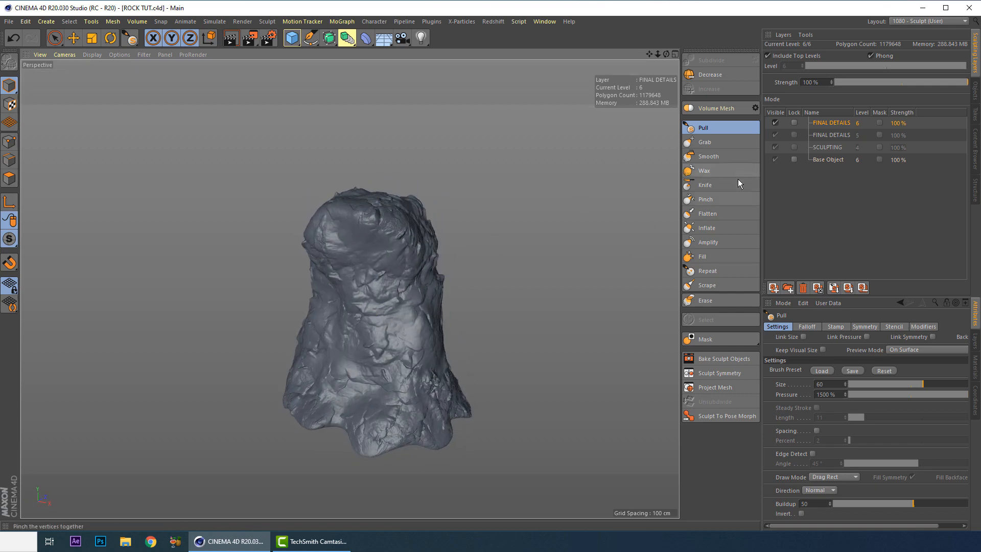
# - Deselect the rock with the Move tool to inspect the finished sculpt from several sides, and save the project
pyautogui.click(73, 39)
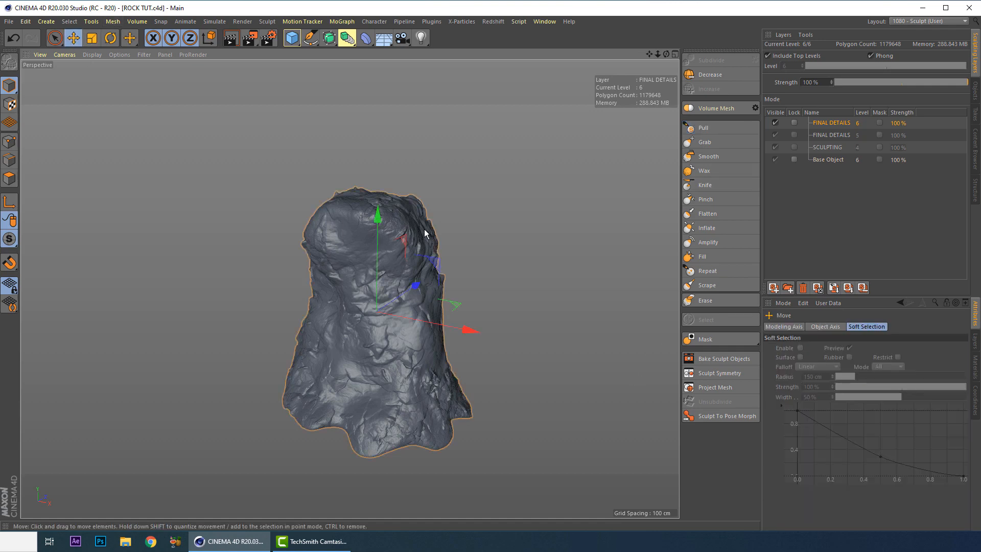
pyautogui.keyDown('alt'); pyautogui.moveTo(423, 230); pyautogui.dragTo(394, 190, button='middle'); pyautogui.keyUp('alt')
pyautogui.keyDown('alt'); pyautogui.moveTo(394, 190); pyautogui.dragTo(401, 328); pyautogui.keyUp('alt')
pyautogui.keyDown('alt'); pyautogui.moveTo(317, 255); pyautogui.dragTo(350, 292); pyautogui.keyUp('alt')
pyautogui.click(439, 286)
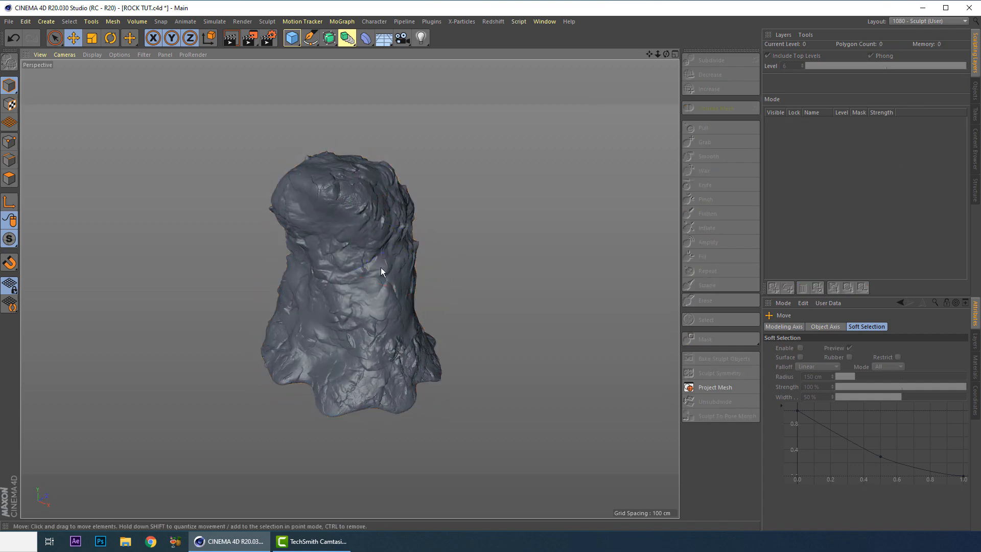
pyautogui.keyDown('alt'); pyautogui.moveTo(390, 264); pyautogui.dragTo(429, 274); pyautogui.keyUp('alt')
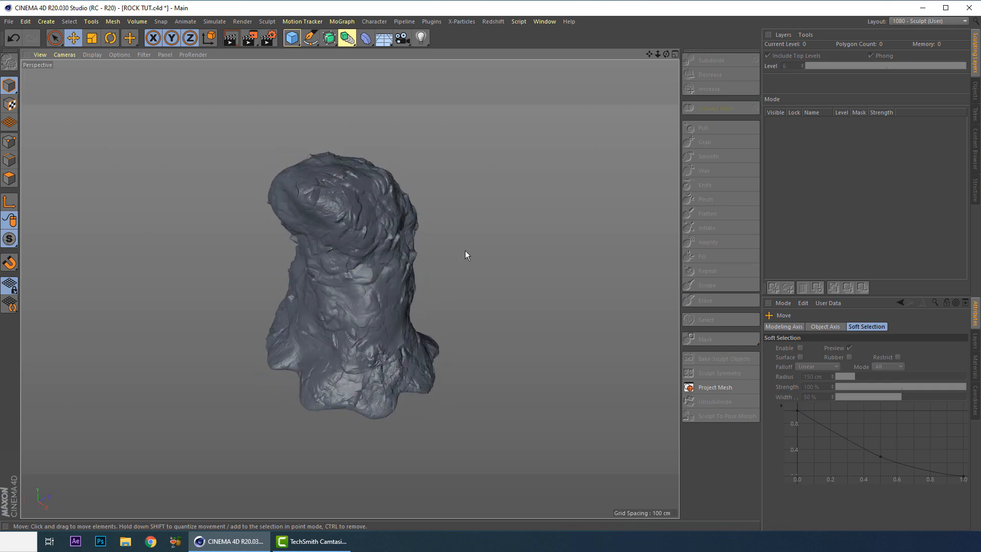
pyautogui.hotkey('ctrl', 's')
# - Open Bake Sculpt Objects for the selected rock and set the output format to JPG
pyautogui.click(369, 187)
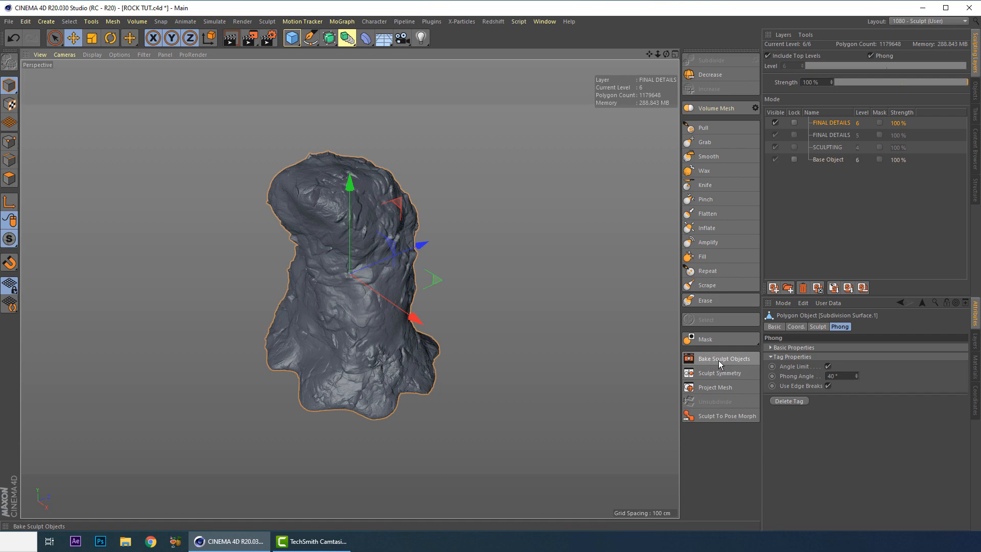
pyautogui.click(718, 360)
pyautogui.moveTo(636, 23); pyautogui.dragTo(279, 41)
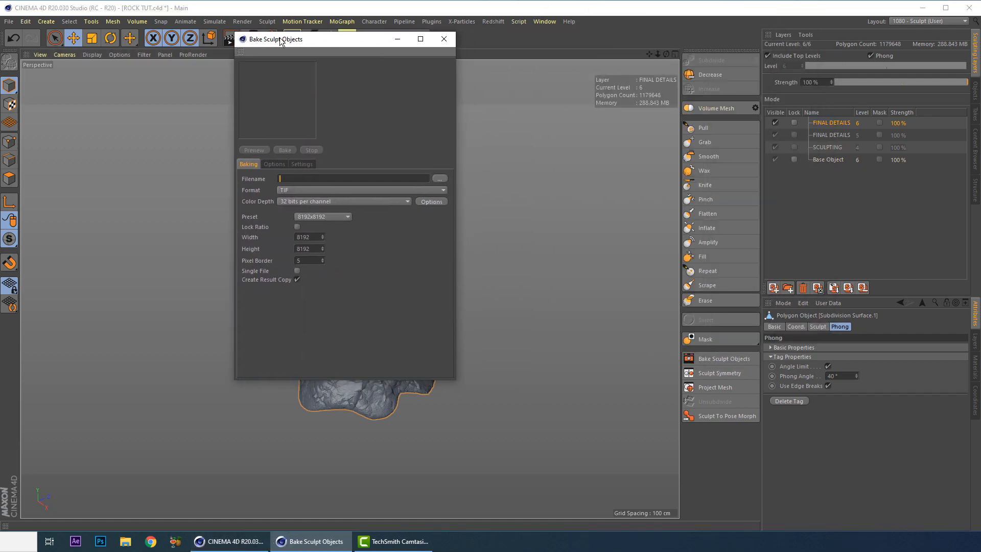
pyautogui.click(284, 192)
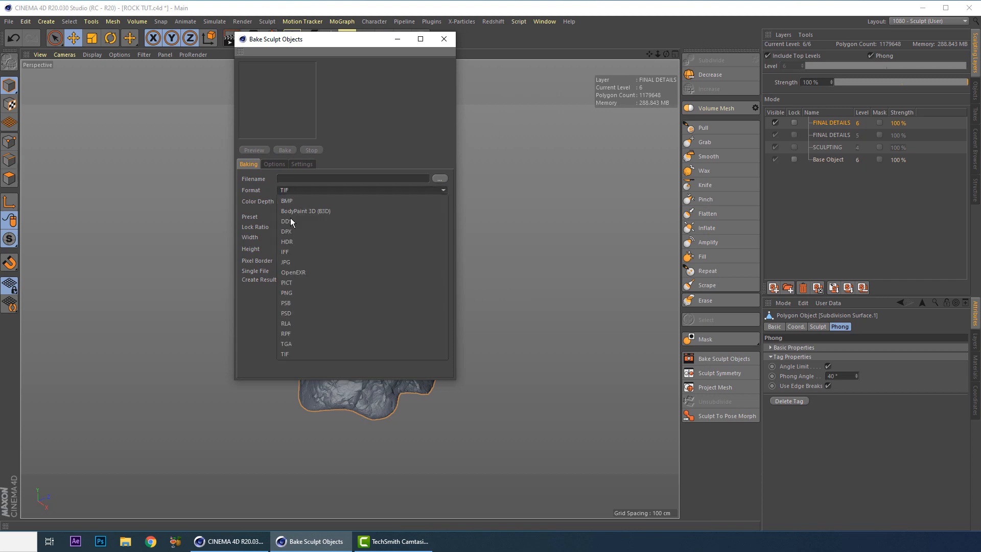
pyautogui.click(292, 263)
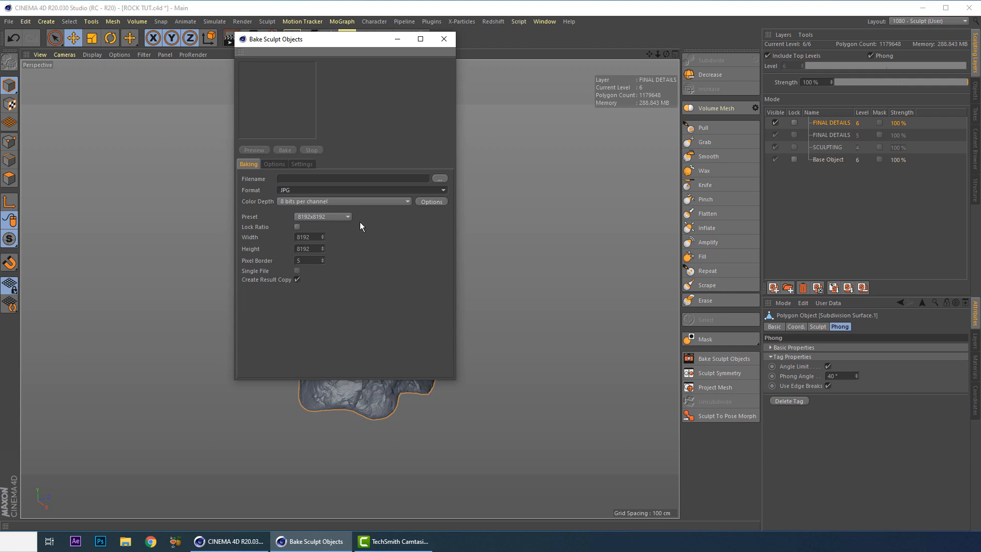
pyautogui.moveTo(313, 43); pyautogui.dragTo(373, 105)
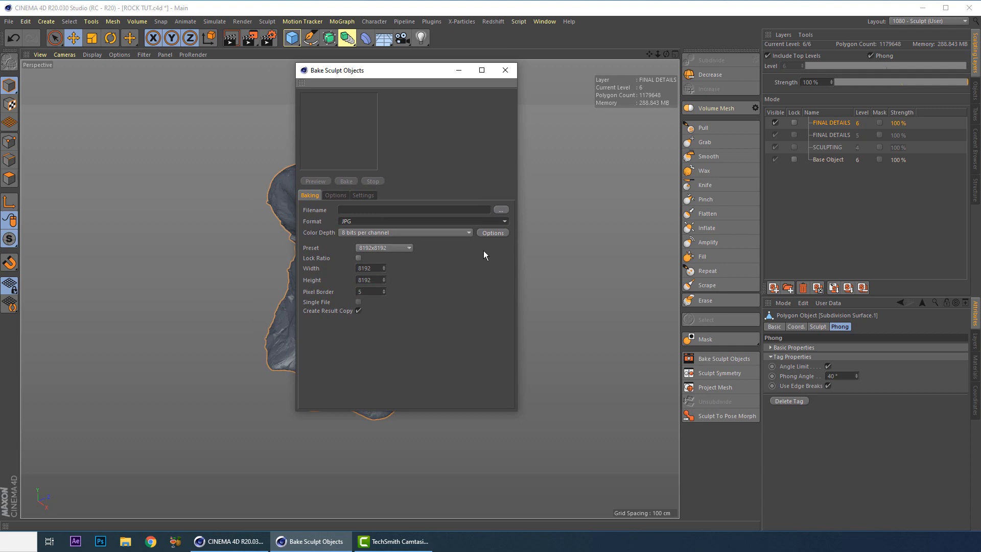
# - Browse to the ROCK folder inside JOBS > C4D STUDY as the location for the baked files
pyautogui.click(500, 210)
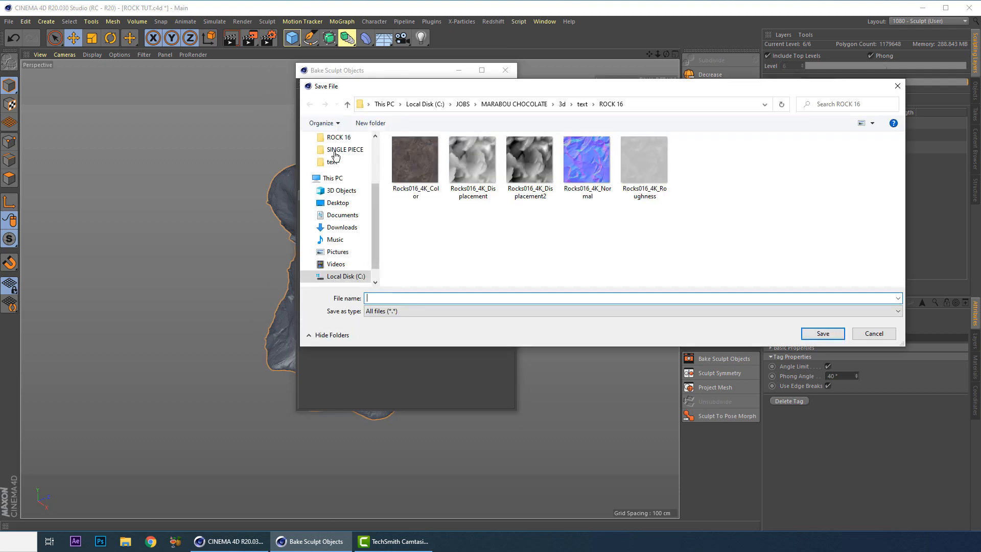
pyautogui.click(462, 104)
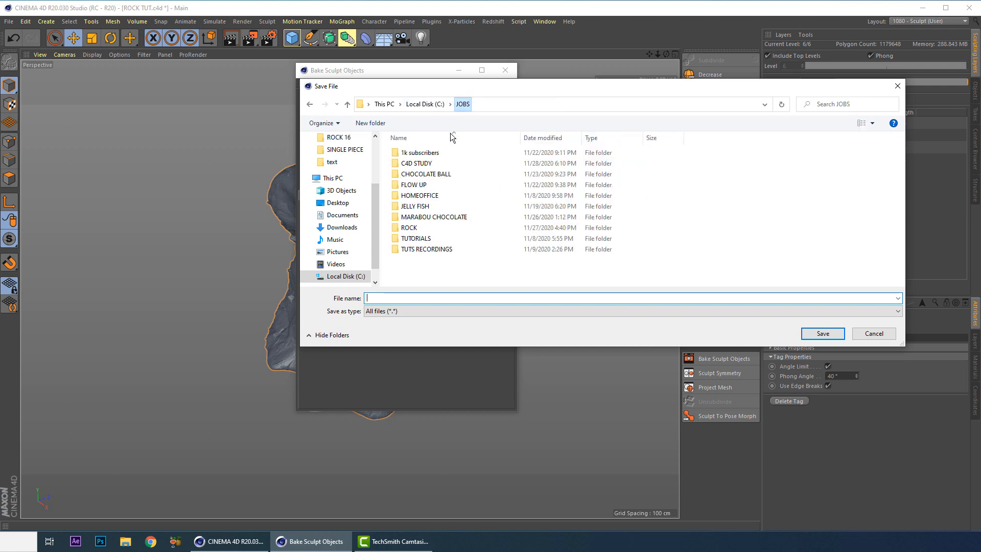
pyautogui.doubleClick(415, 163)
pyautogui.click(409, 196)
pyautogui.doubleClick(408, 195)
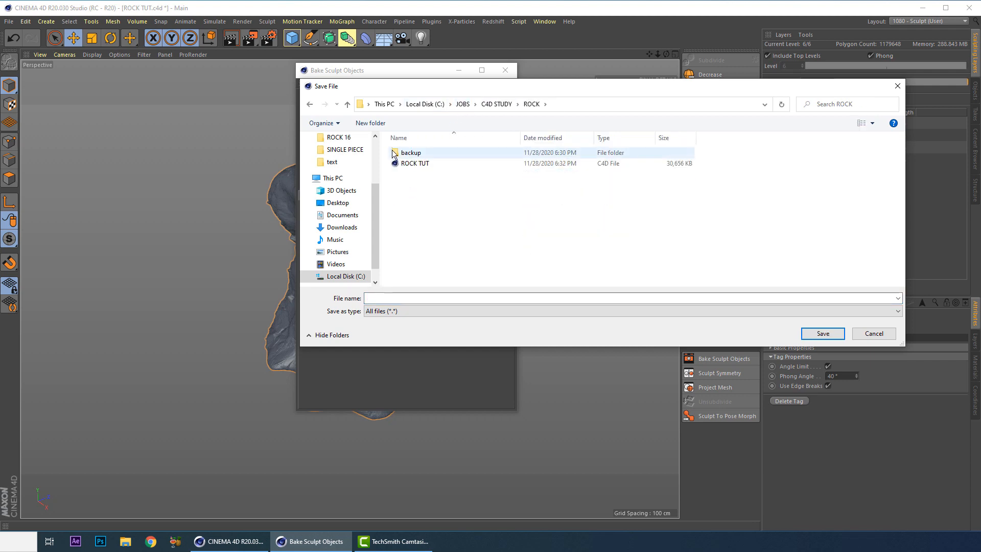
# - Create a TEXTURES folder there, set the bake output file name to ROCK inside it, and save the project
pyautogui.click(367, 124)
pyautogui.write('TEXTURES')
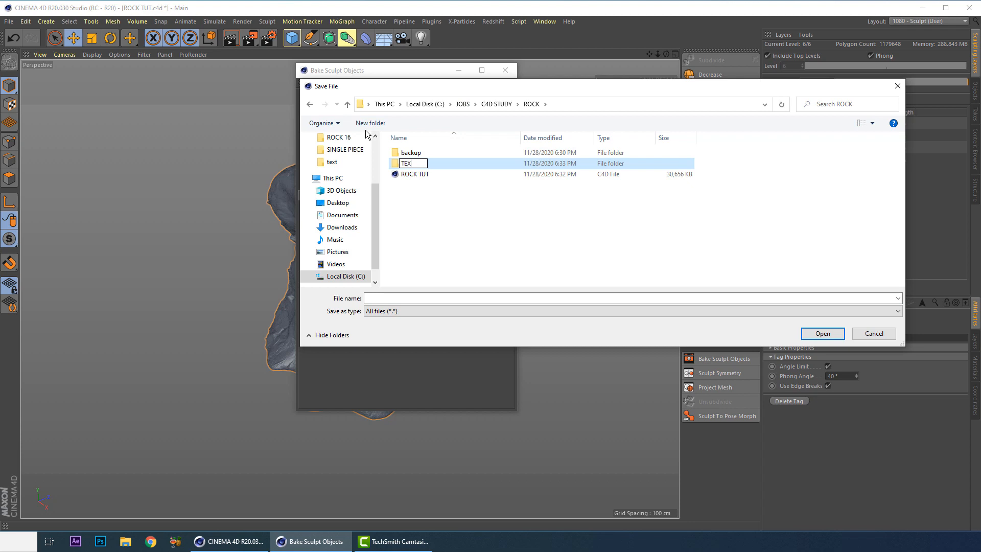
pyautogui.press('Return')
pyautogui.press('Return')
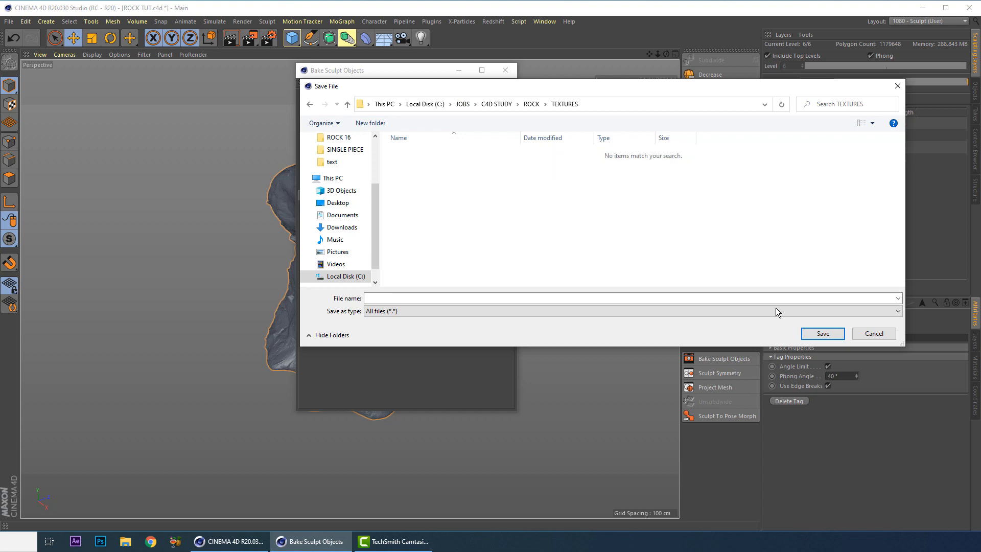
pyautogui.write('ROCK')
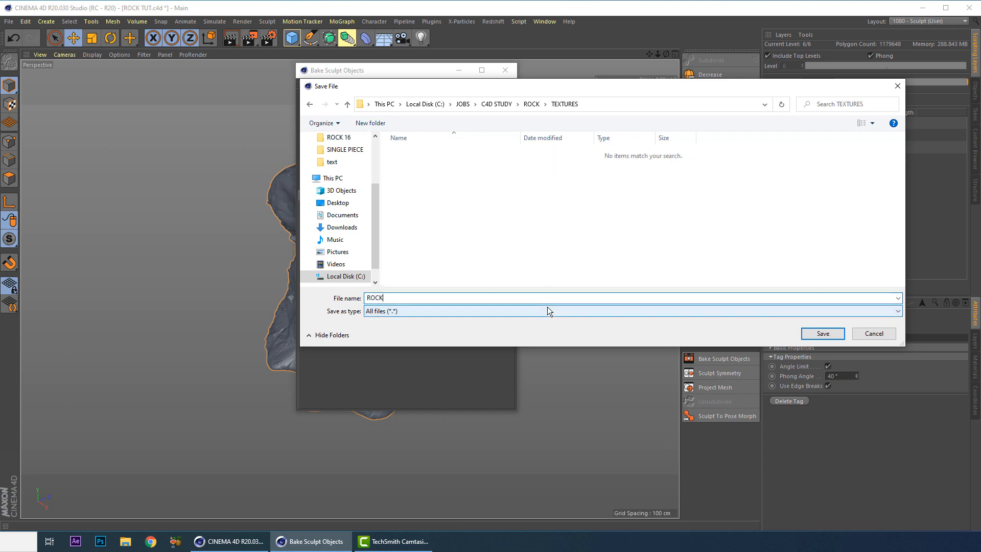
pyautogui.press('Return')
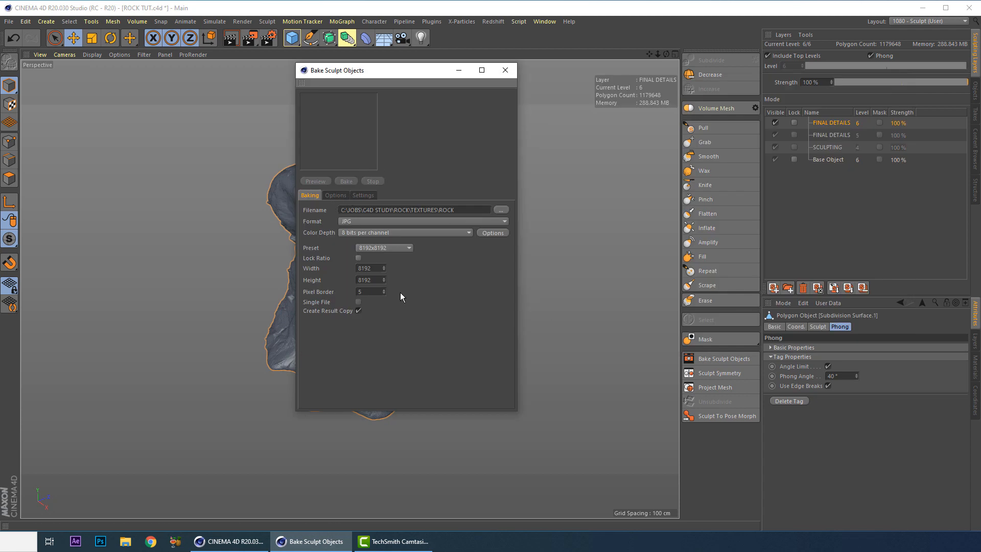
pyautogui.hotkey('ctrl', 's')
# - Set the bake's low-res target to Level 2 with Level 6 as source, and enable the Displacement and Normal maps
pyautogui.click(334, 195)
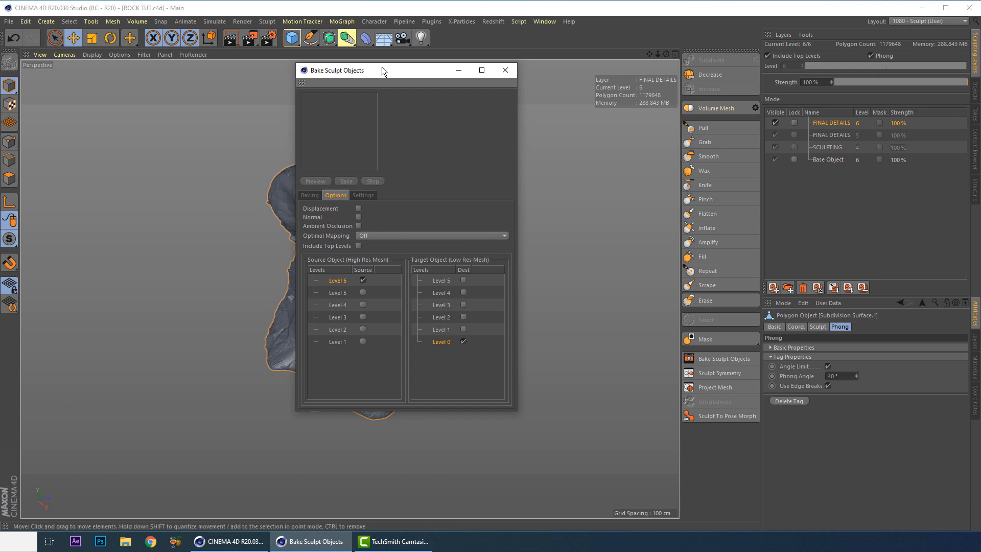
pyautogui.moveTo(381, 71)
pyautogui.mouseDown()
pyautogui.moveTo(578, 92)
pyautogui.moveTo(521, 78)
pyautogui.mouseUp()
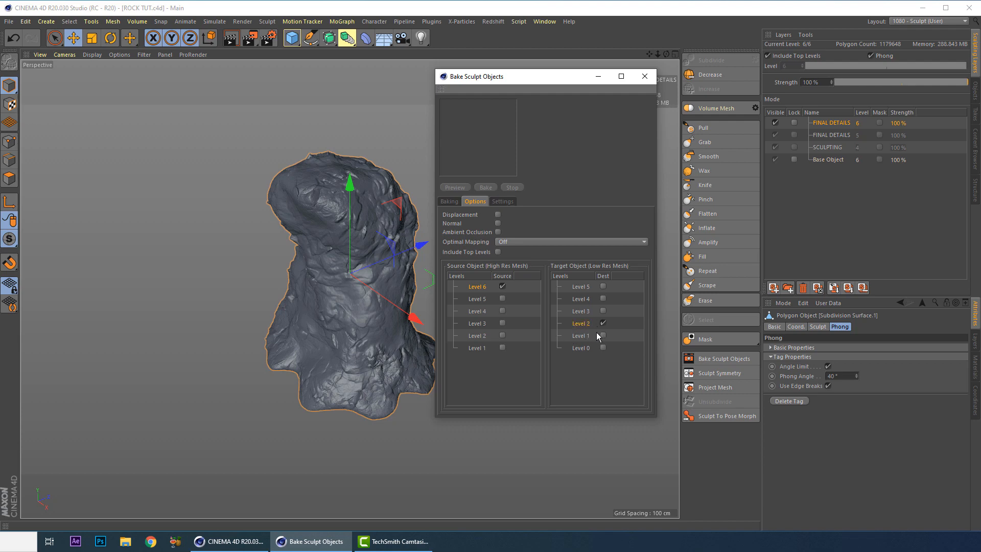
pyautogui.moveTo(536, 84); pyautogui.dragTo(495, 76)
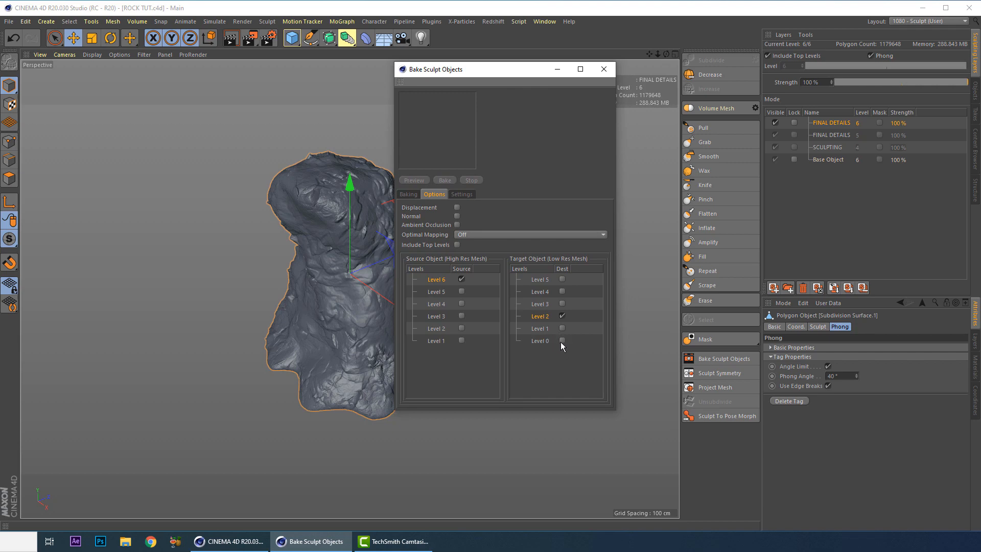
pyautogui.moveTo(504, 74)
pyautogui.mouseDown()
pyautogui.moveTo(439, 65)
pyautogui.moveTo(437, 82)
pyautogui.mouseUp()
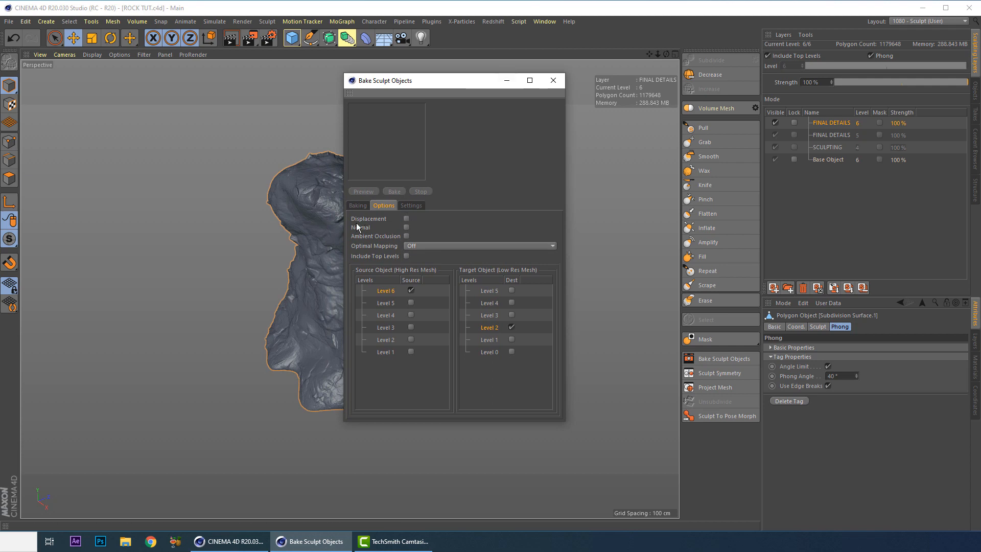
pyautogui.click(406, 219)
pyautogui.click(406, 227)
# - Set the displacement bake method to Intensity and check the available Normal methods, keeping Object
pyautogui.click(407, 206)
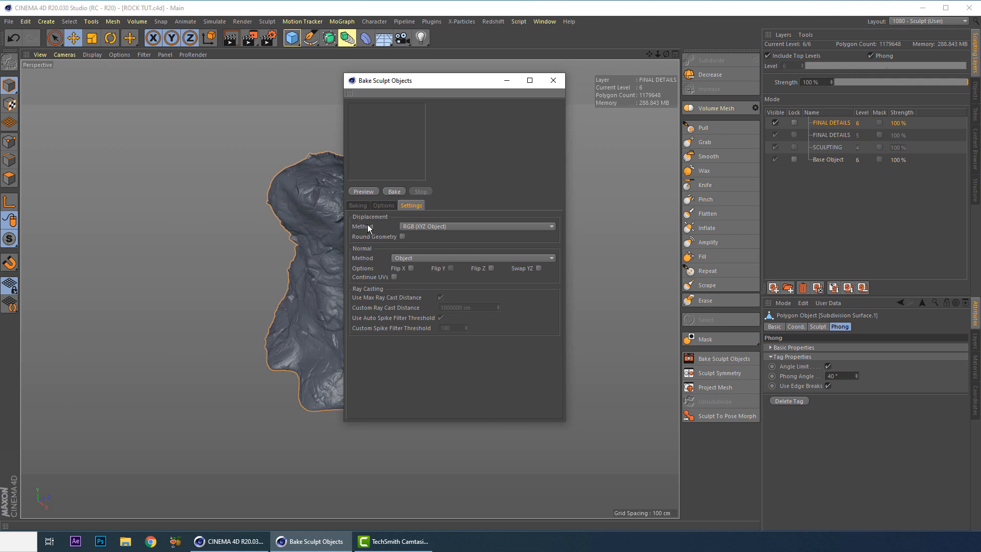
pyautogui.click(417, 228)
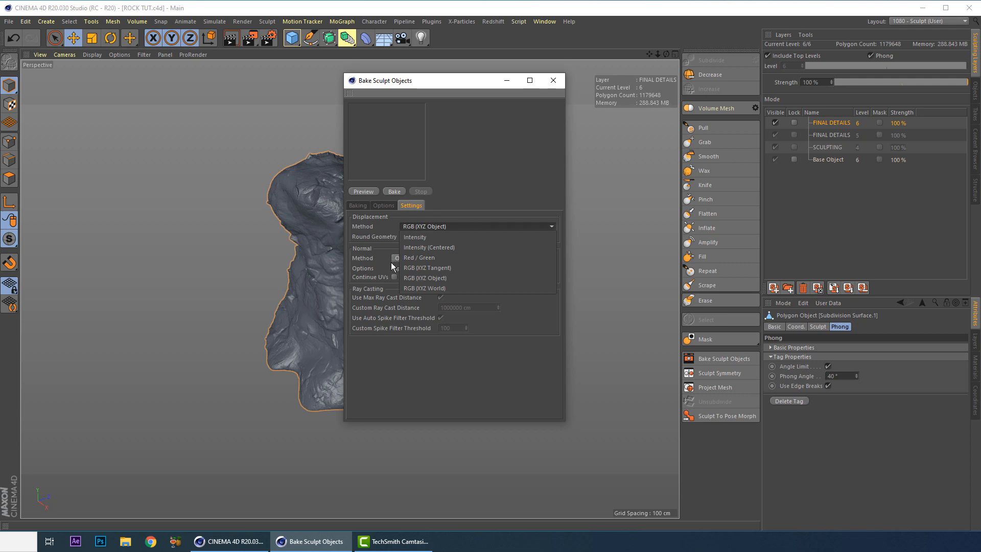
pyautogui.click(421, 236)
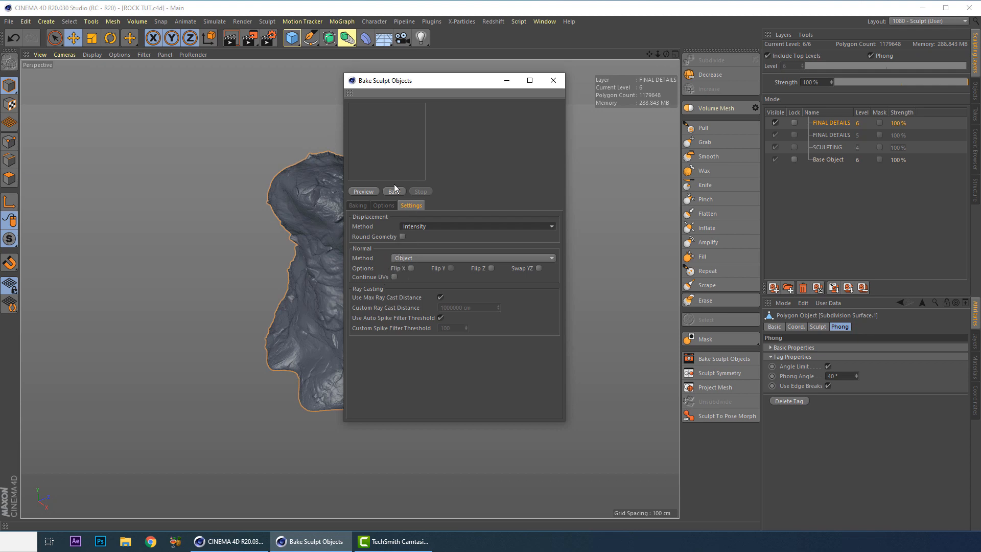
pyautogui.click(406, 259)
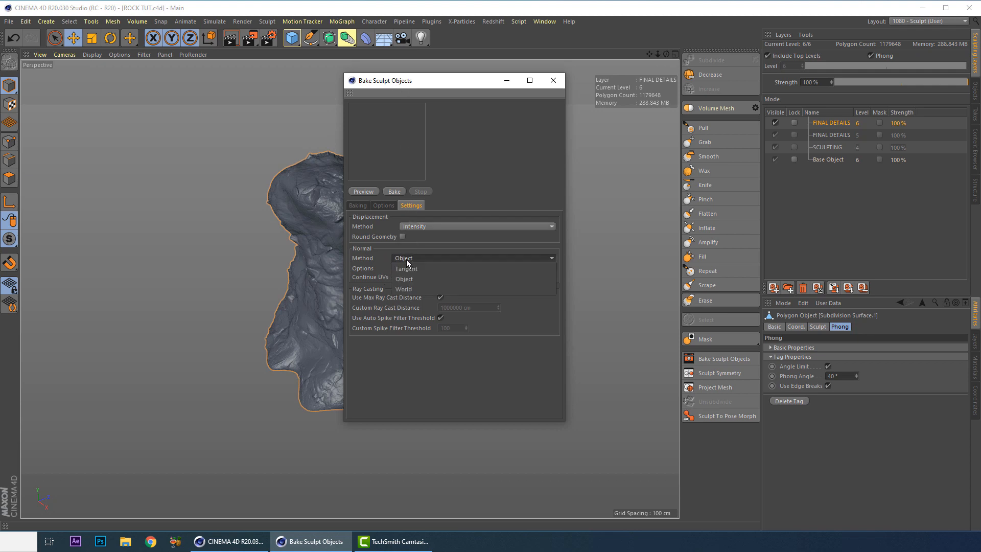
pyautogui.click(379, 257)
# - Set Optimal Mapping to Off in the bake options
pyautogui.click(386, 206)
pyautogui.moveTo(401, 80); pyautogui.dragTo(341, 66)
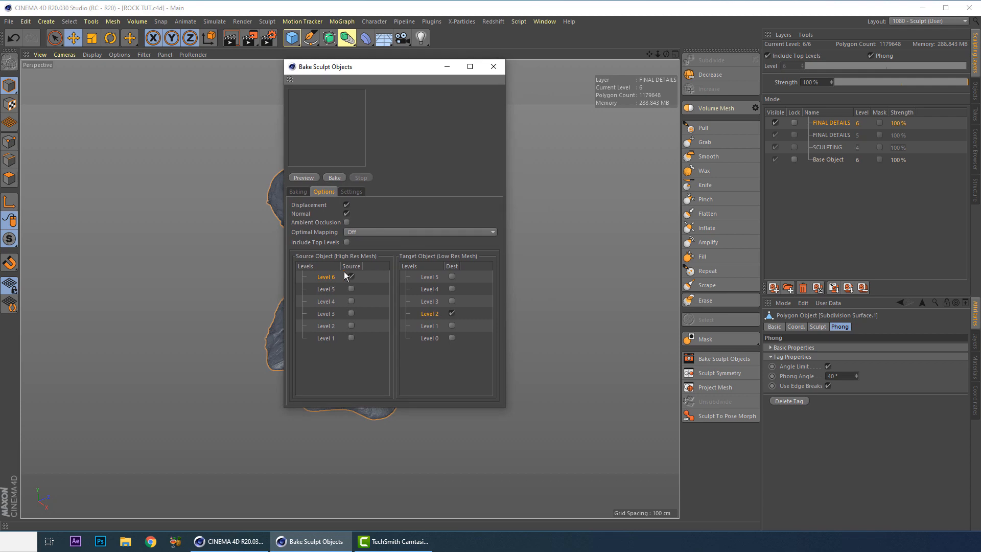
pyautogui.click(367, 232)
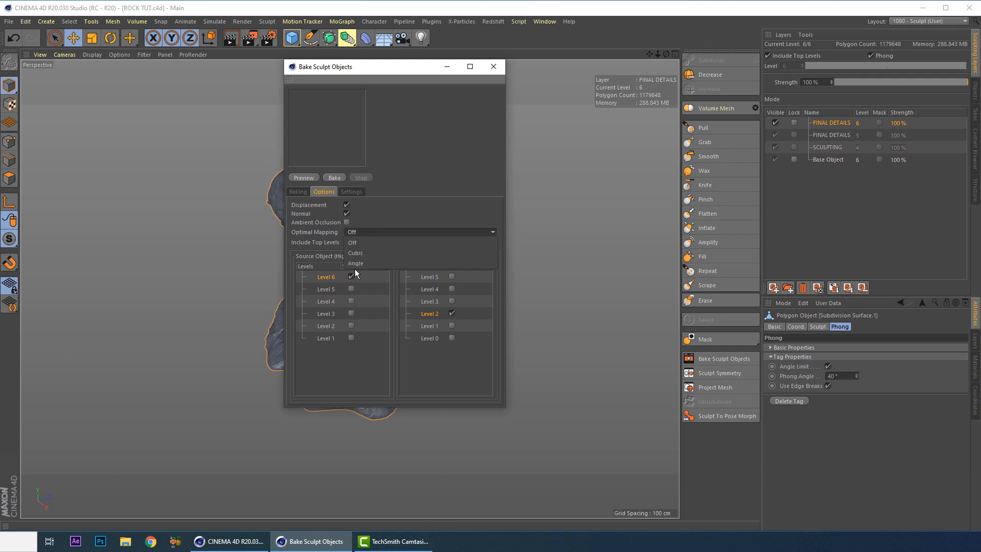
pyautogui.click(373, 241)
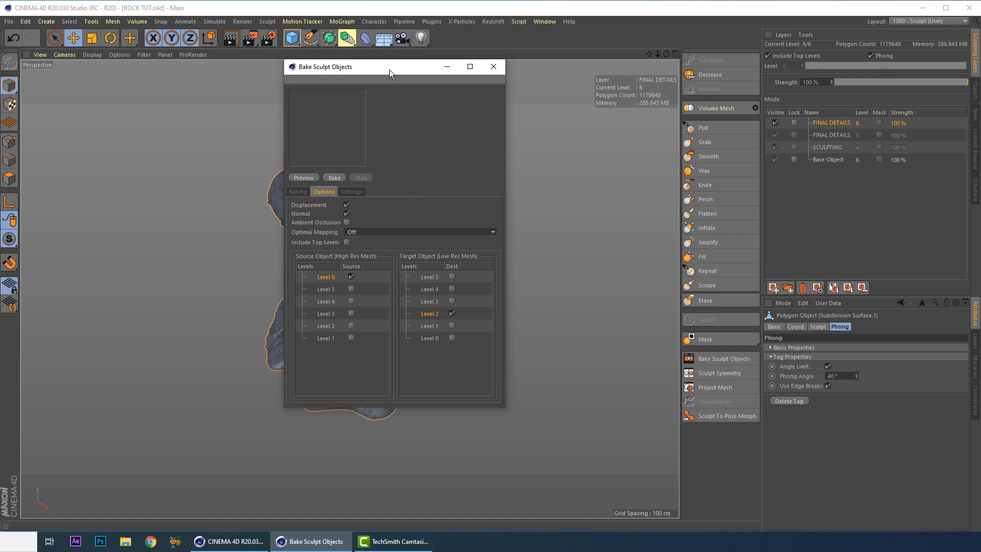
pyautogui.moveTo(389, 69); pyautogui.dragTo(384, 82)
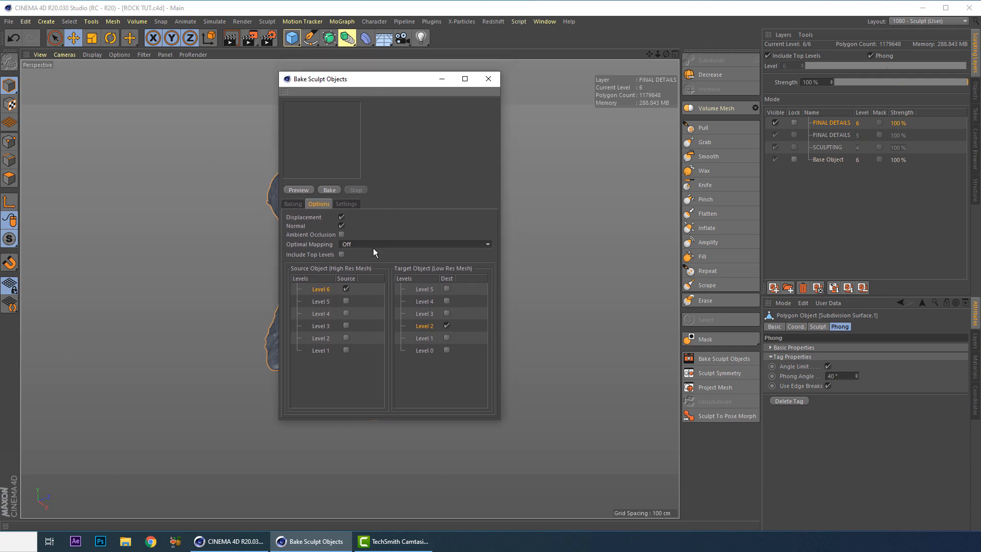
pyautogui.moveTo(383, 77); pyautogui.dragTo(357, 72)
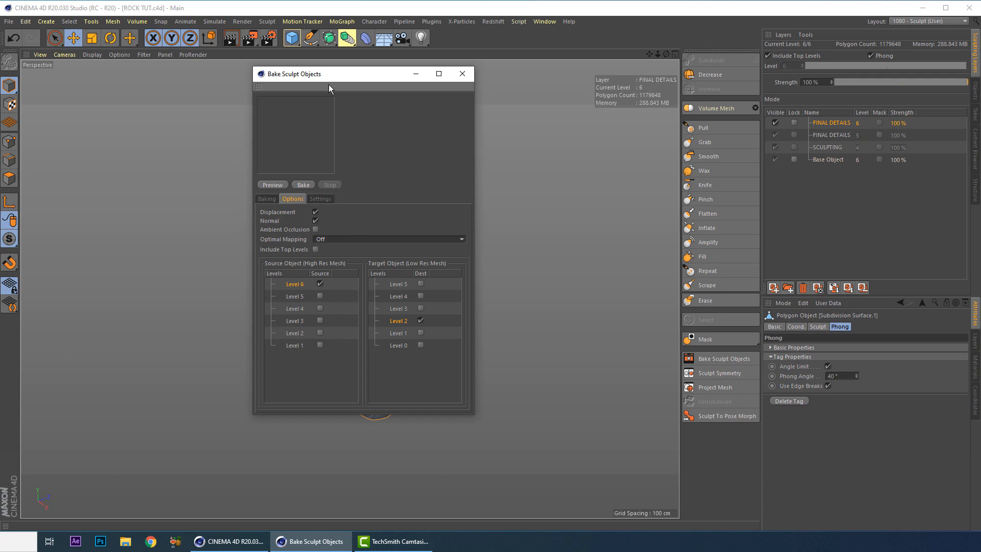
pyautogui.moveTo(329, 84); pyautogui.dragTo(336, 88)
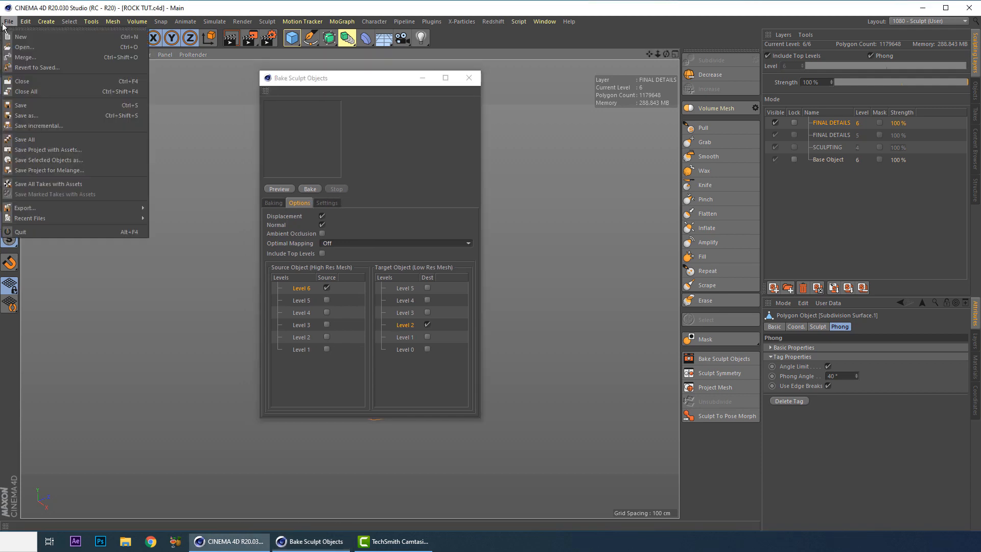
# - Save the project, bake the sculpt to its displacement and normal maps, and close the bake dialog
pyautogui.click(33, 107)
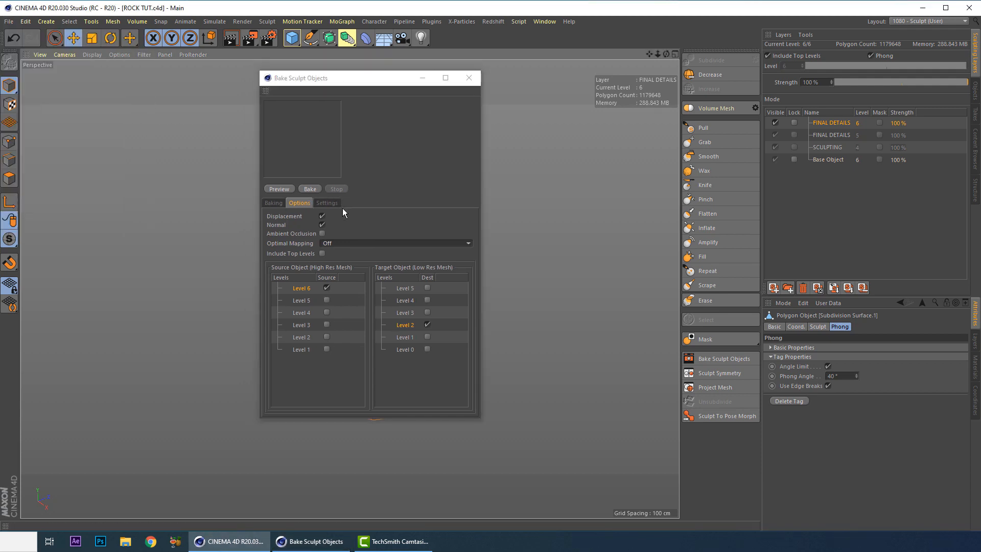
pyautogui.click(310, 188)
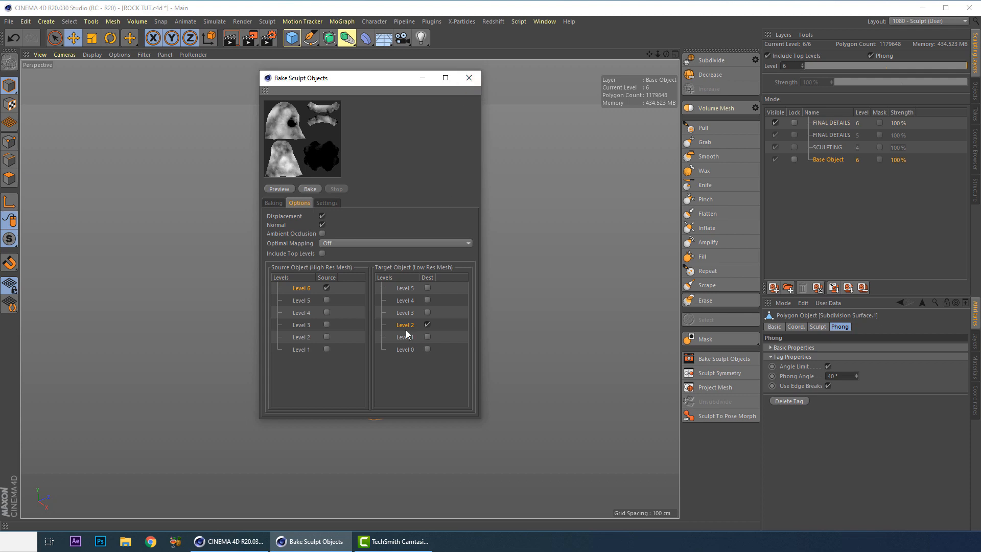
pyautogui.click(469, 78)
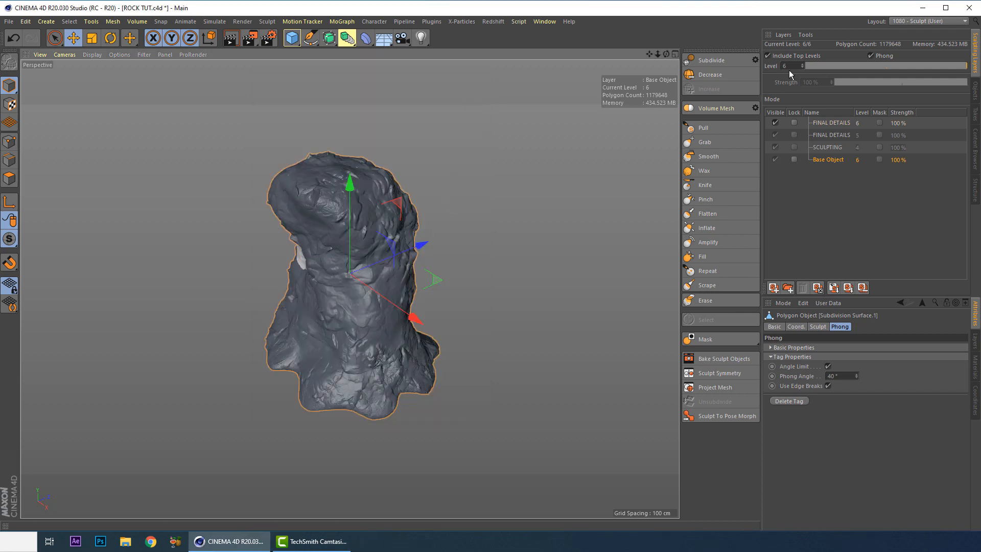
# - Switch to the 1080 - Startup layout and hide the original rock carrying the Sculpt tag
pyautogui.click(904, 22)
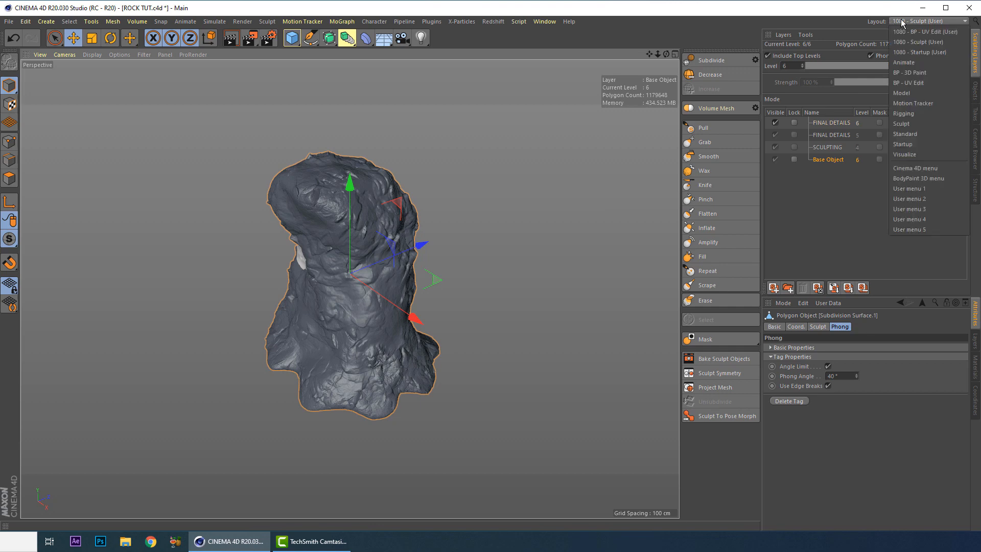
pyautogui.click(903, 51)
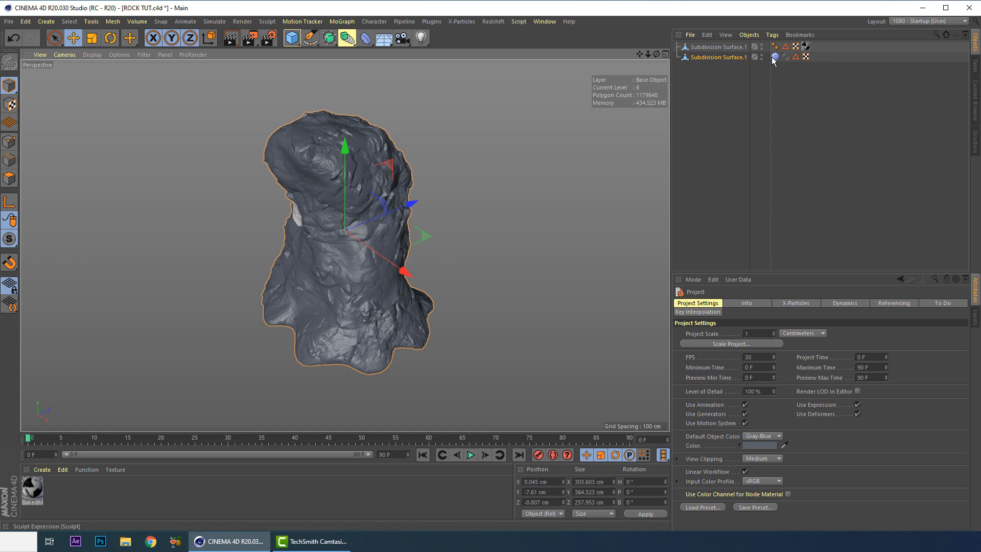
pyautogui.click(728, 57)
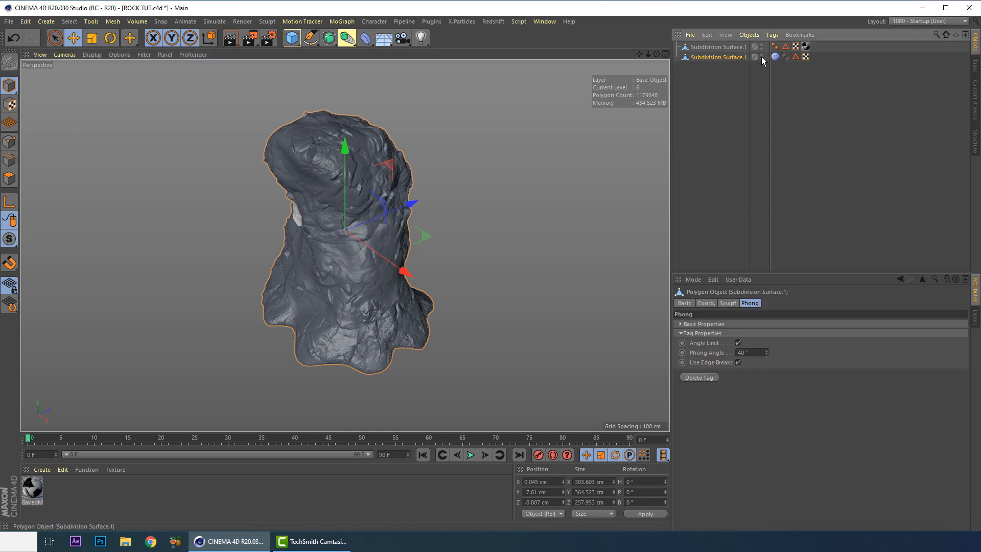
pyautogui.click(761, 55)
# - Make the original rock visible again and set its subdivision level to 0 in Sculpting Layers
pyautogui.click(775, 57)
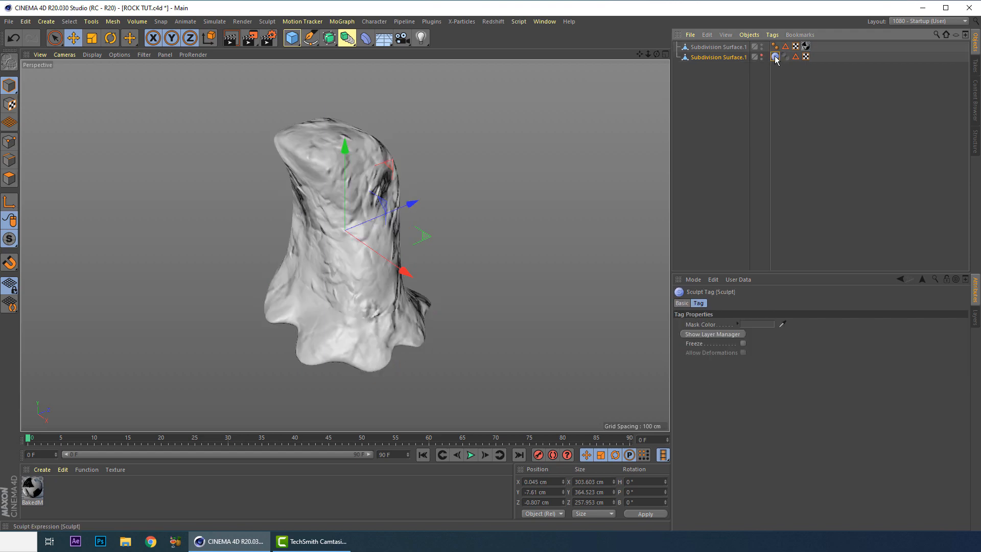
pyautogui.doubleClick(774, 57)
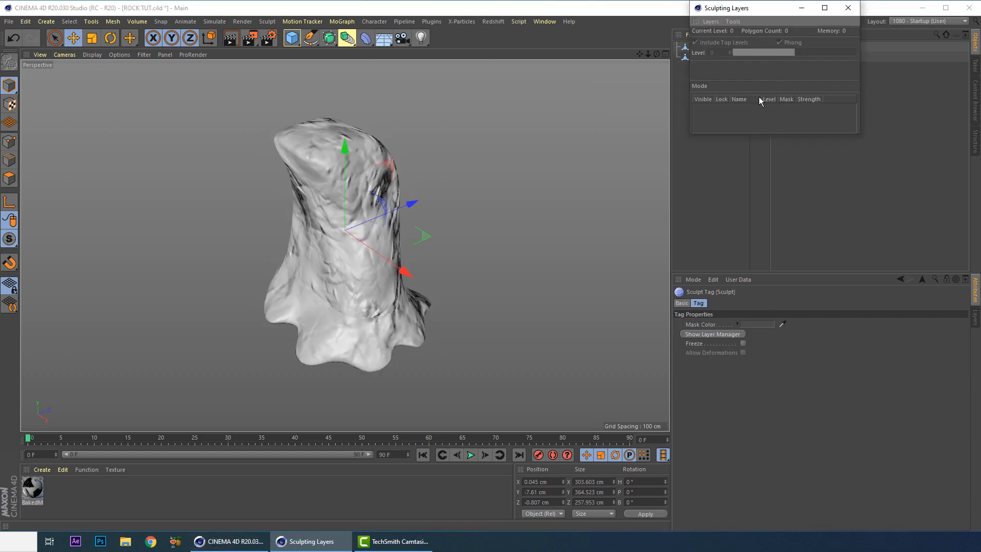
pyautogui.click(759, 54)
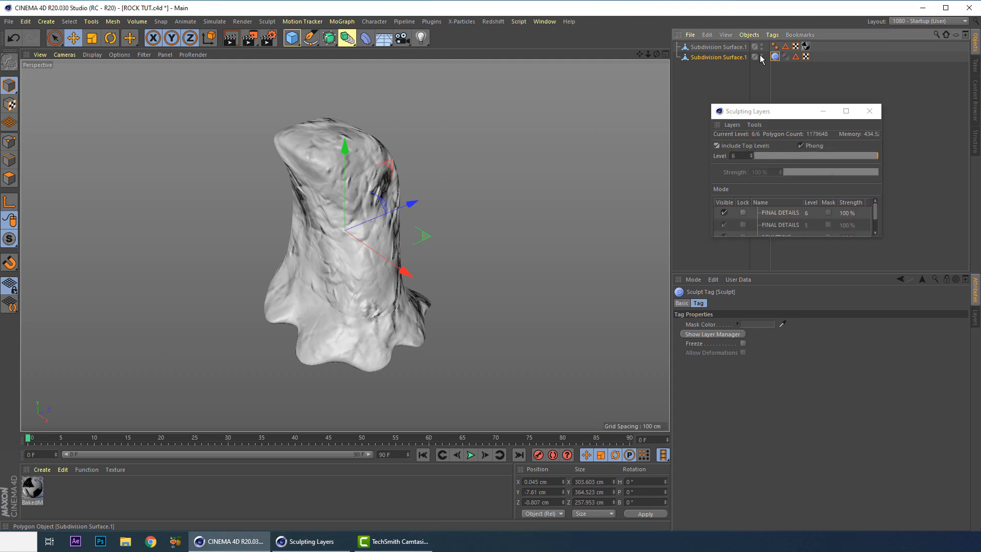
pyautogui.click(735, 156)
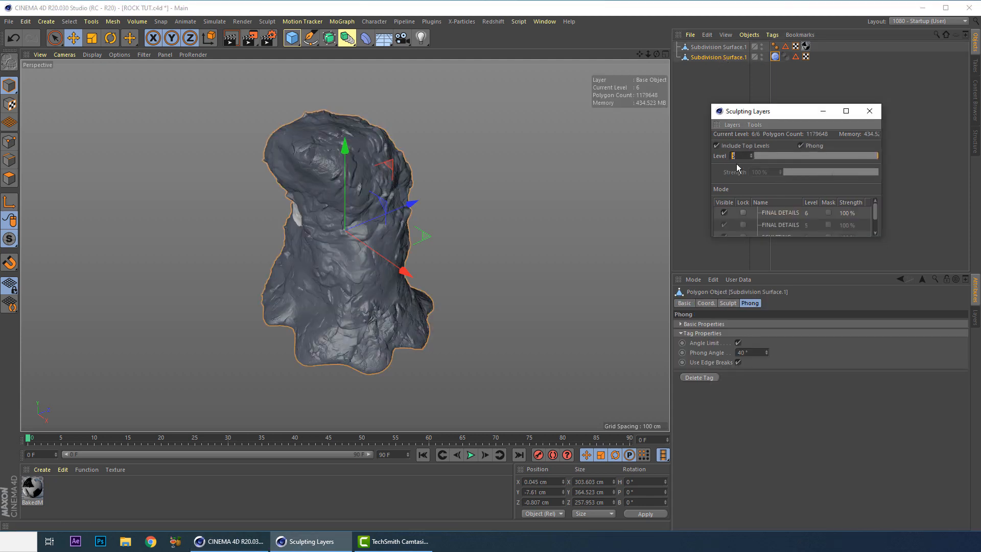
pyautogui.write('0')
pyautogui.press('Return')
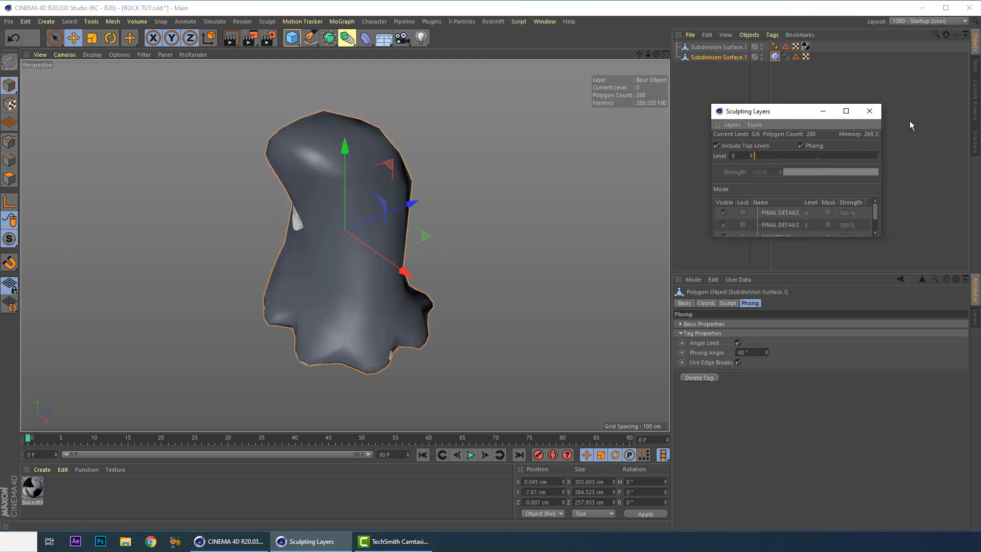
pyautogui.click(868, 112)
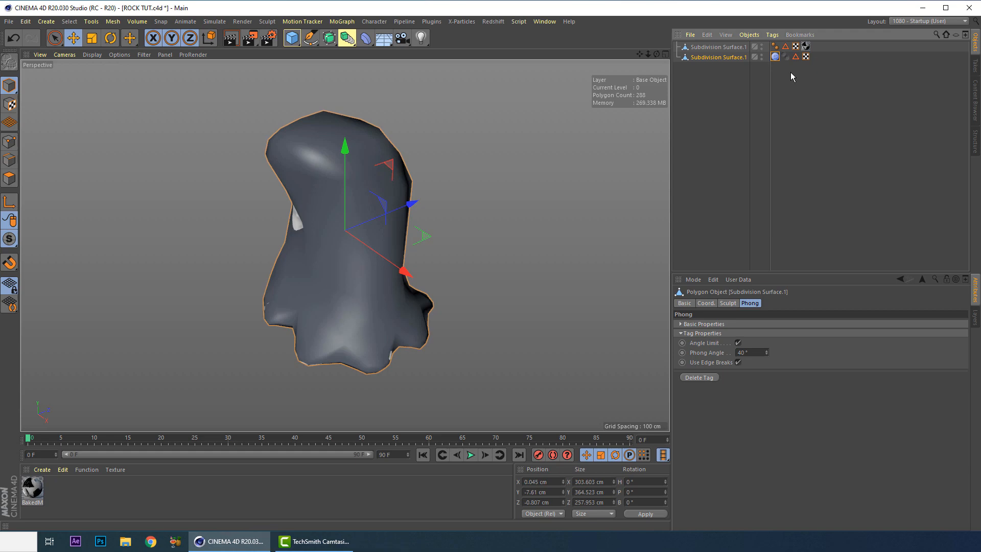
# - Hide the level 0 original rock and select the baked copy with its texture tag
pyautogui.keyDown('ctrl'); pyautogui.click(761, 56); pyautogui.keyUp('ctrl')
pyautogui.moveTo(419, 237)
pyautogui.keyDown('alt'); pyautogui.mouseDown()
pyautogui.moveTo(566, 230)
pyautogui.moveTo(299, 228)
pyautogui.moveTo(312, 243)
pyautogui.moveTo(323, 204)
pyautogui.moveTo(455, 227)
pyautogui.moveTo(372, 234)
pyautogui.moveTo(571, 219)
pyautogui.moveTo(337, 229)
pyautogui.mouseUp(); pyautogui.keyUp('alt')
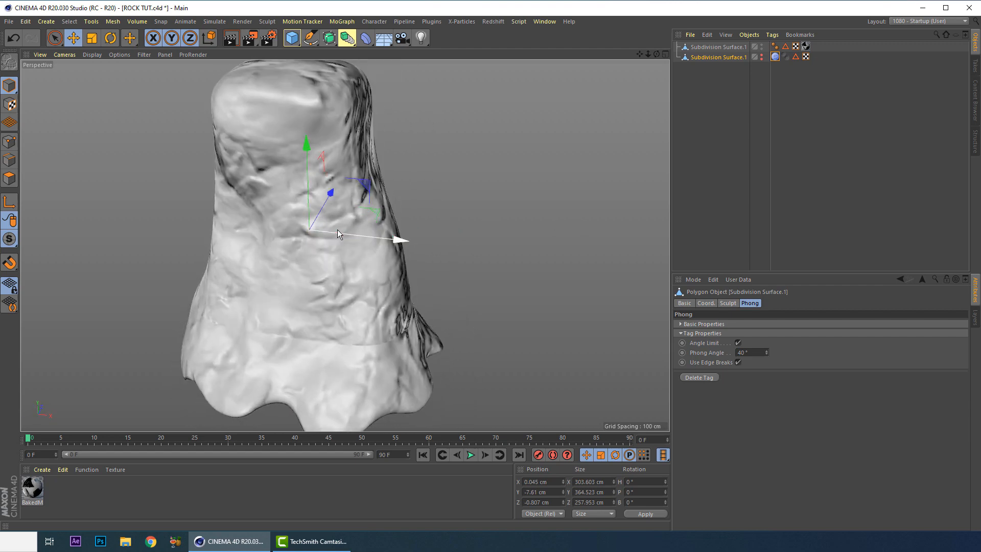
pyautogui.click(715, 47)
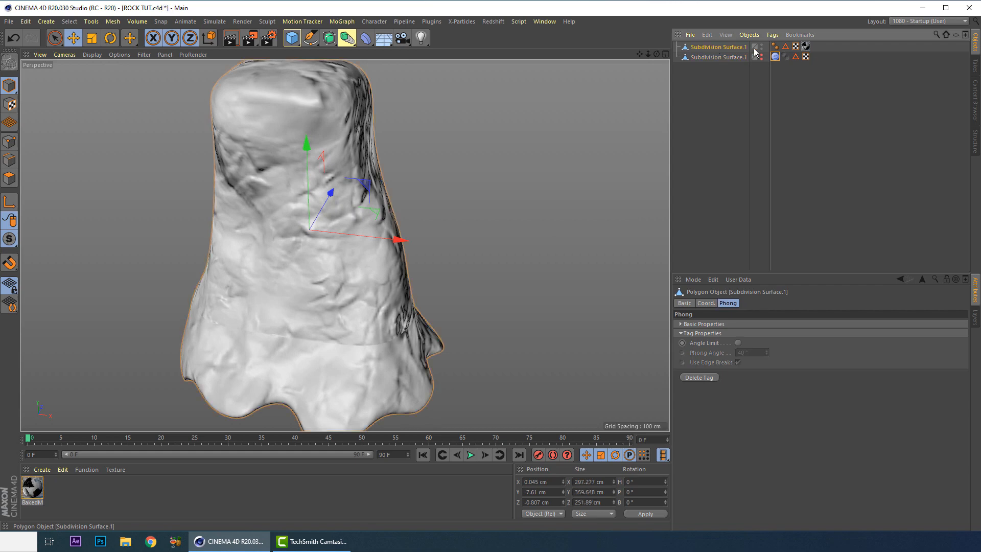
pyautogui.click(805, 46)
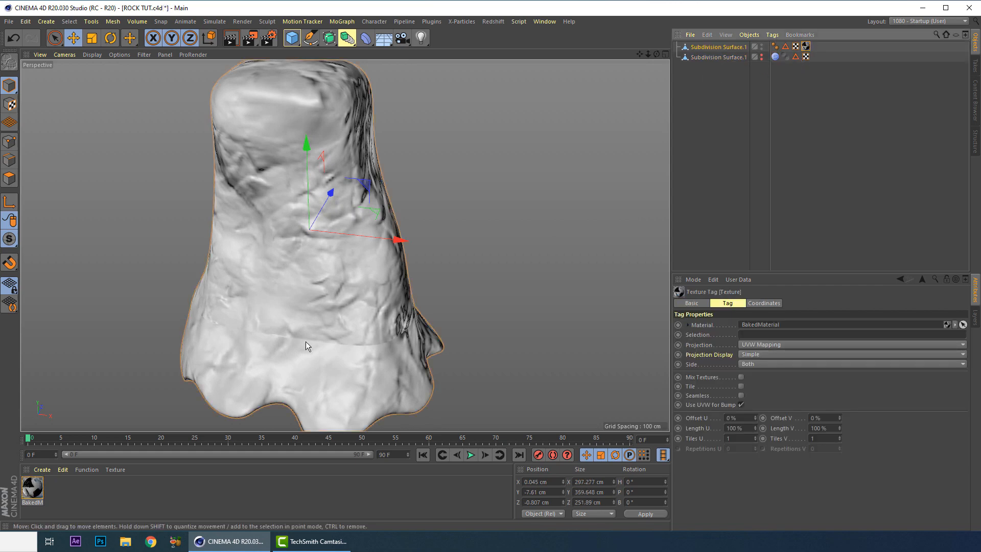
# - Examine the Normal and Displacement channels of BakedMaterial and the baked maps they use
pyautogui.doubleClick(32, 488)
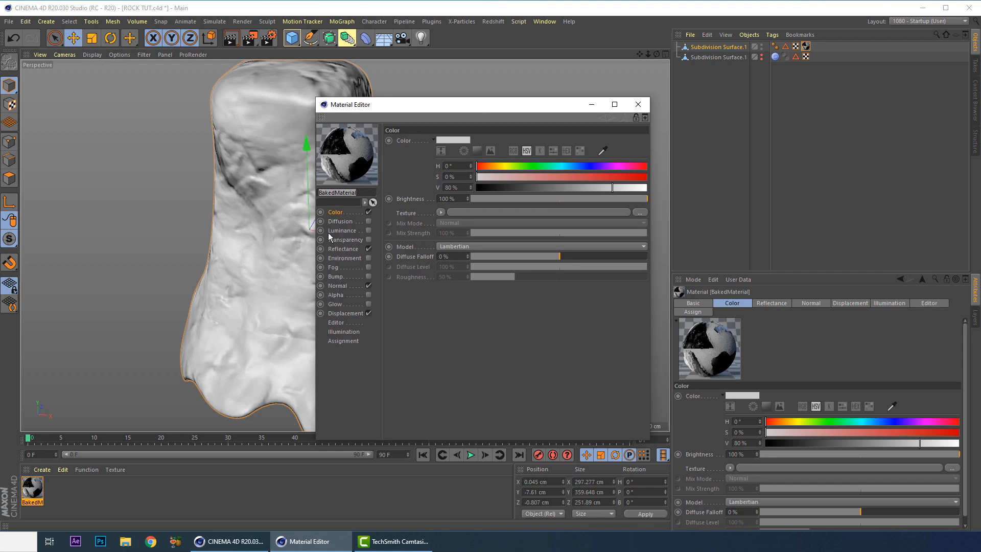
pyautogui.click(338, 286)
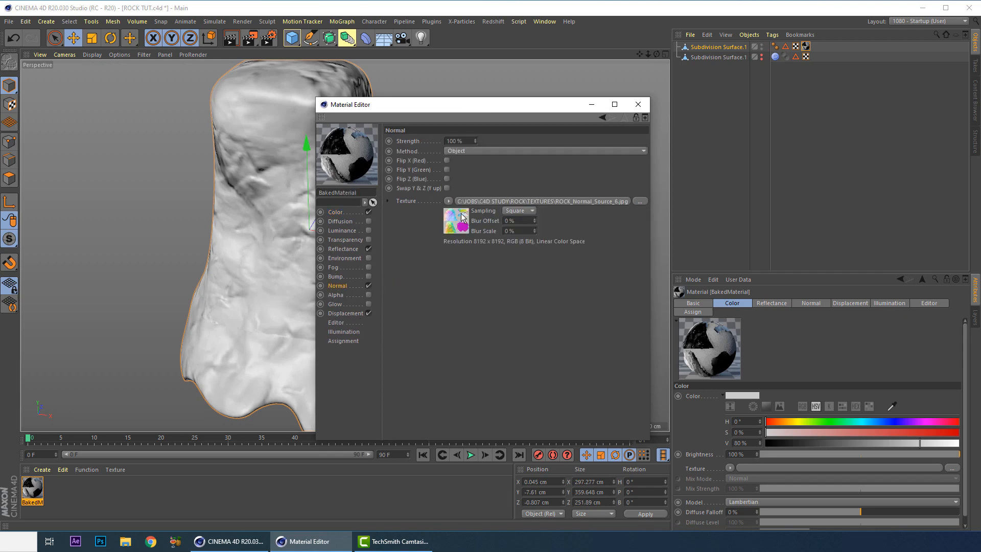
pyautogui.click(343, 314)
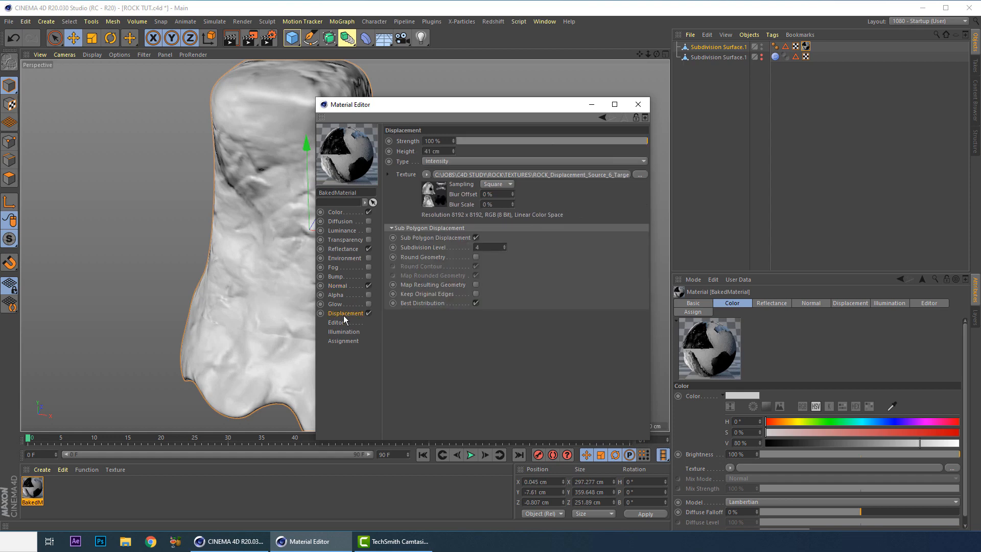
pyautogui.click(637, 104)
# - Deselect the baked rock and render the view from several sides to examine the displaced detail
pyautogui.scroll(-3, 382, 163)
pyautogui.keyDown('alt'); pyautogui.moveTo(386, 153); pyautogui.dragTo(444, 176); pyautogui.keyUp('alt')
pyautogui.click(459, 180)
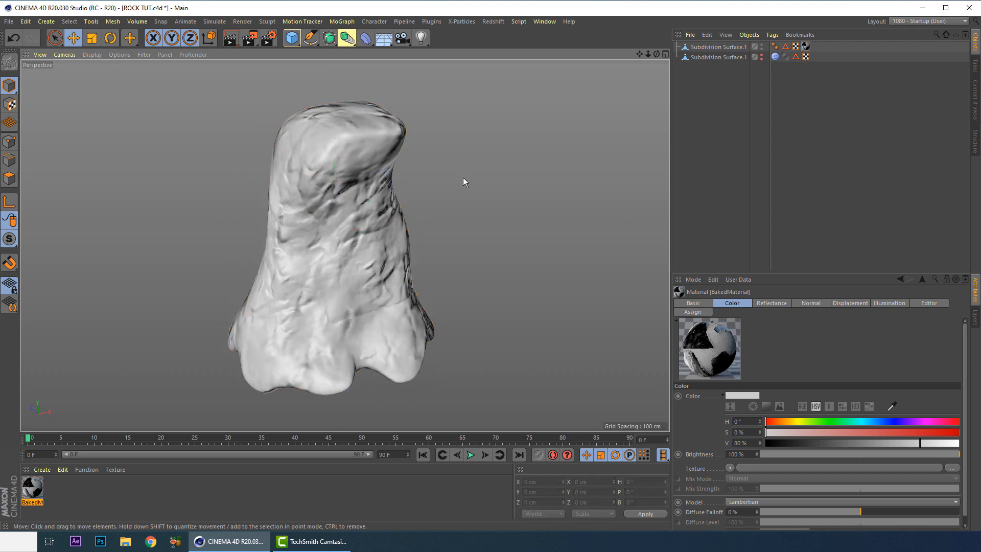
pyautogui.hotkey('ctrl', 'r')
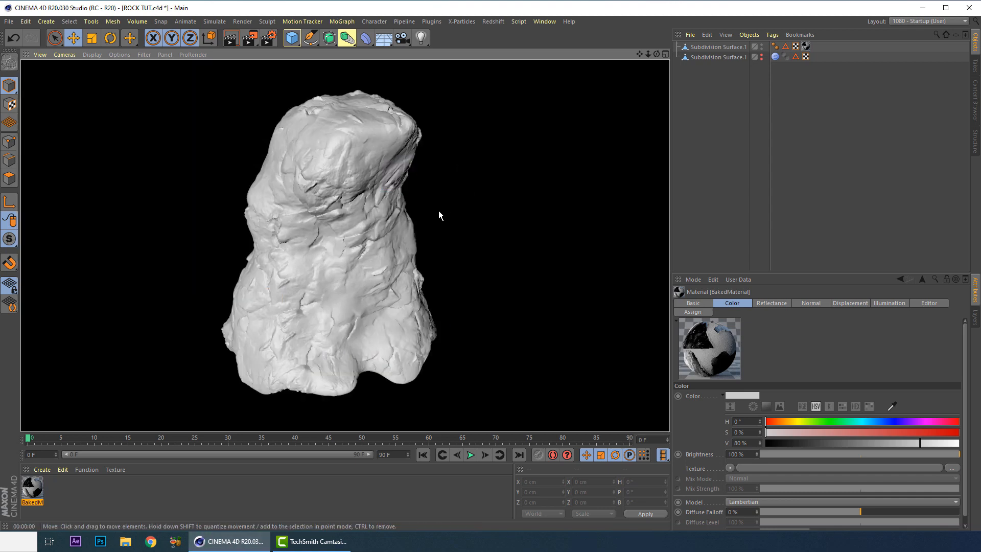
pyautogui.keyDown('alt'); pyautogui.moveTo(437, 222); pyautogui.dragTo(263, 198); pyautogui.keyUp('alt')
pyautogui.hotkey('ctrl', 'r')
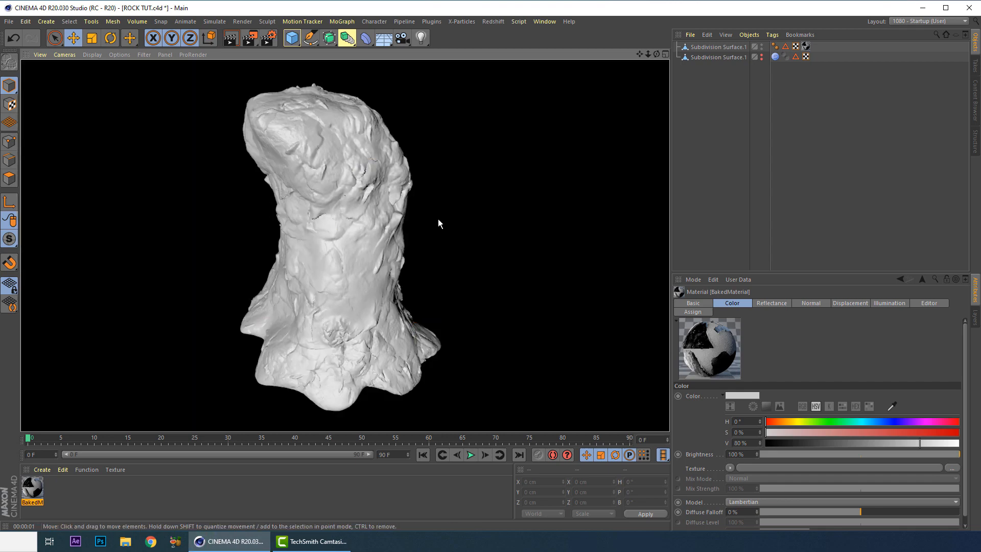
pyautogui.keyDown('alt'); pyautogui.moveTo(446, 228); pyautogui.dragTo(314, 179); pyautogui.keyUp('alt')
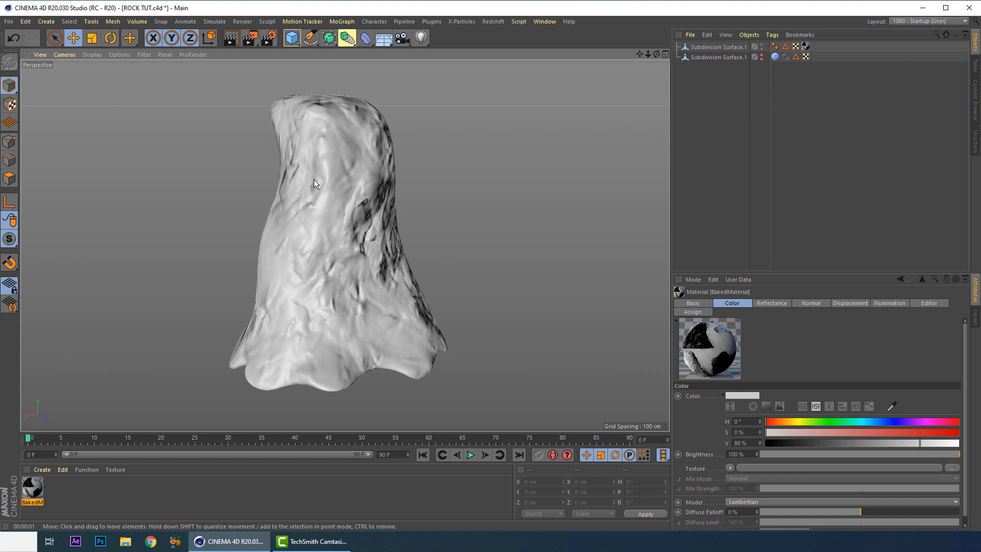
pyautogui.hotkey('ctrl', 'r')
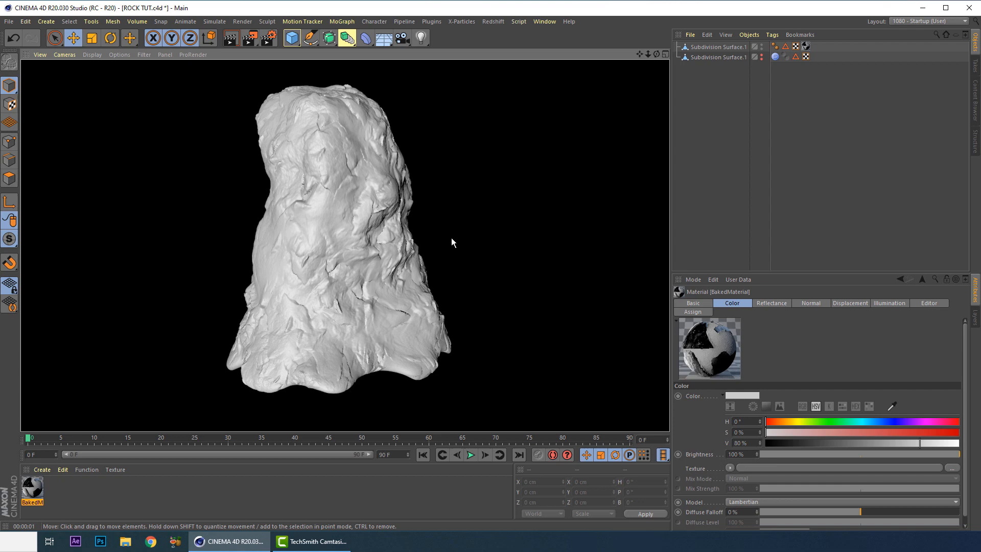
pyautogui.keyDown('alt'); pyautogui.moveTo(455, 236); pyautogui.dragTo(446, 207); pyautogui.keyUp('alt')
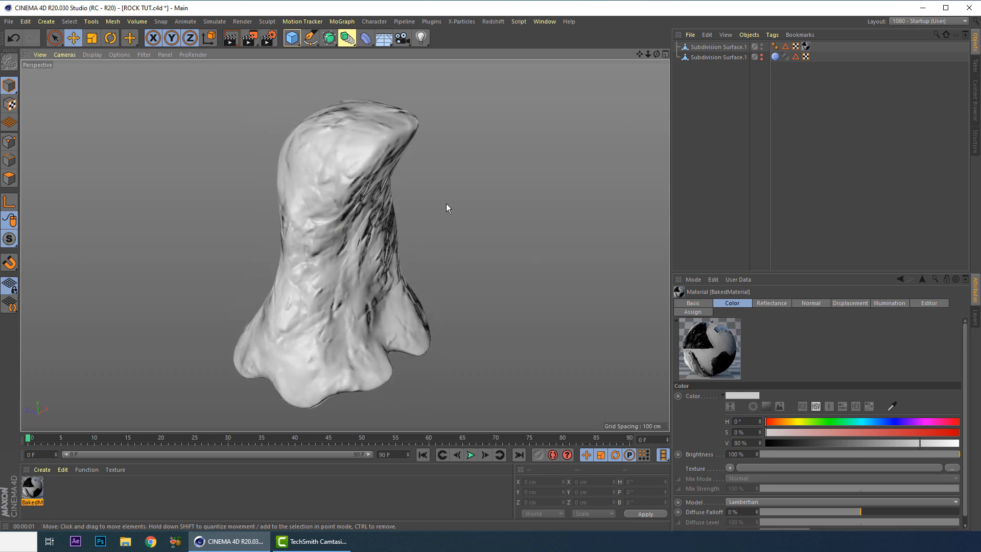
pyautogui.hotkey('ctrl', 'r')
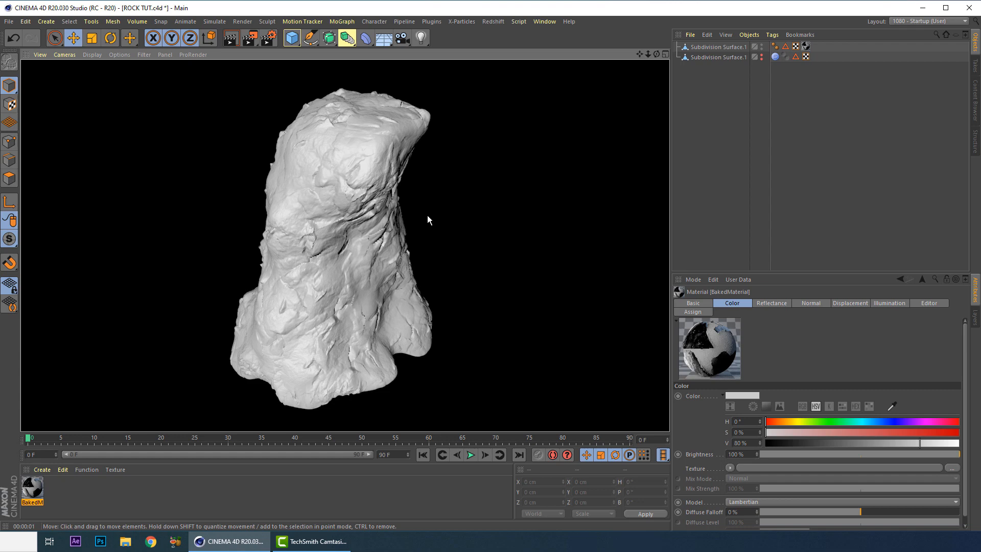
pyautogui.keyDown('alt'); pyautogui.moveTo(433, 216); pyautogui.dragTo(506, 236); pyautogui.keyUp('alt')
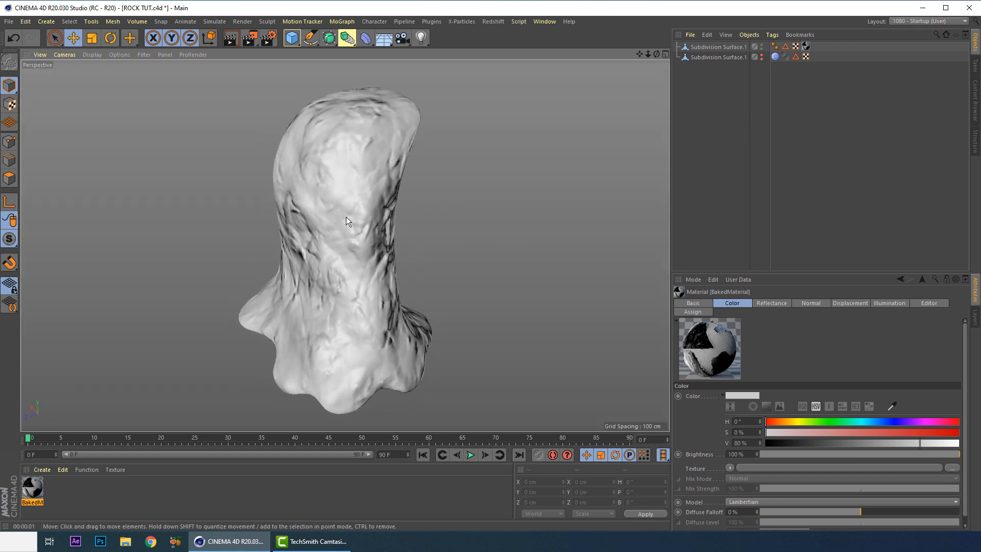